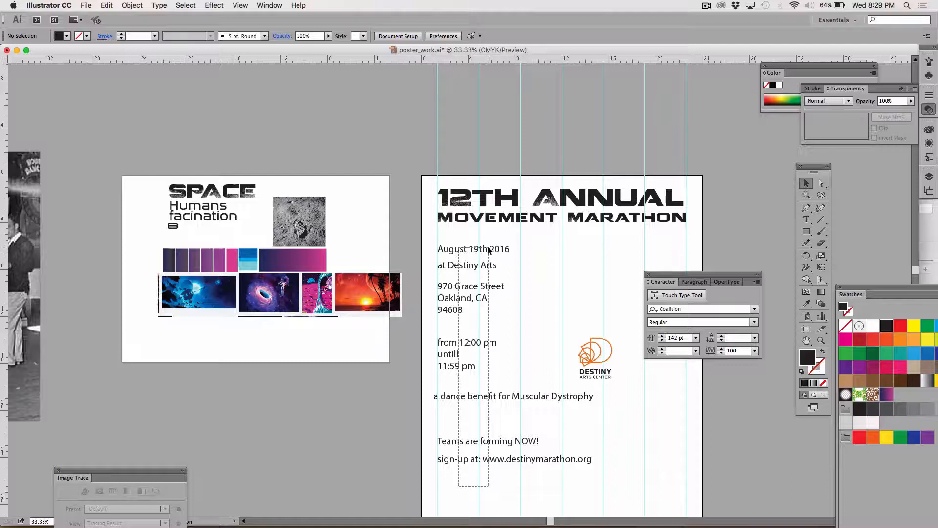
Apply the "Humans facination" text style to all poster text below the two-line title using the Eyedropper, and save the file.
{"action": "left_click", "coordinate": [408, 206]}
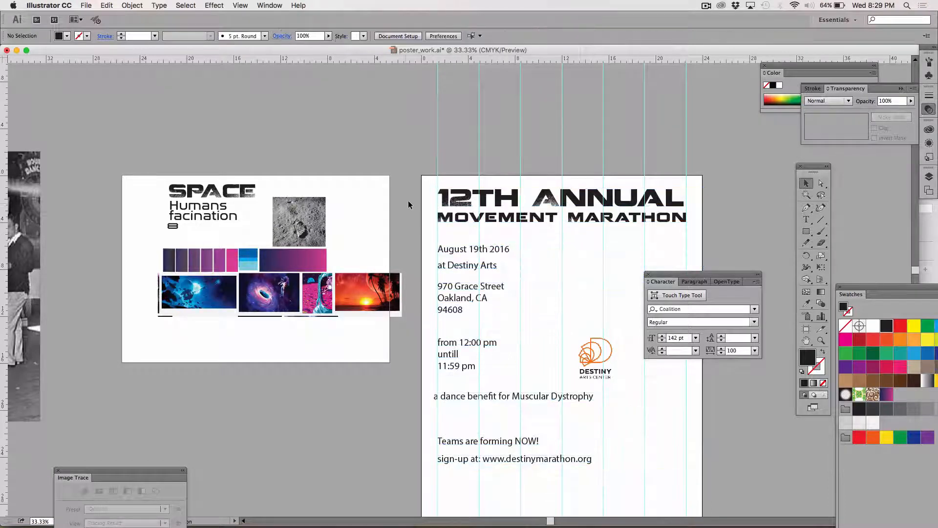
{"action": "left_click_drag", "start_coordinate": [415, 173], "coordinate": [543, 486]}
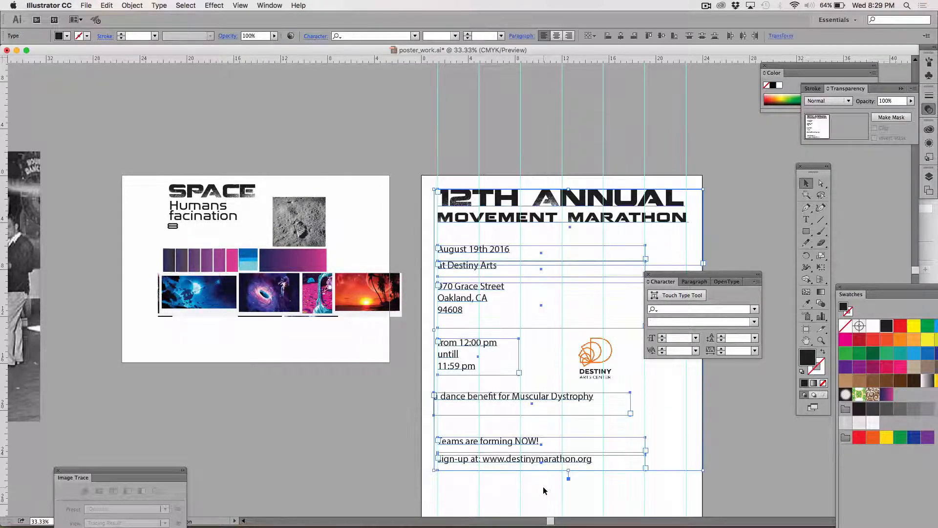
{"action": "left_click", "coordinate": [491, 202], "text": "shift"}
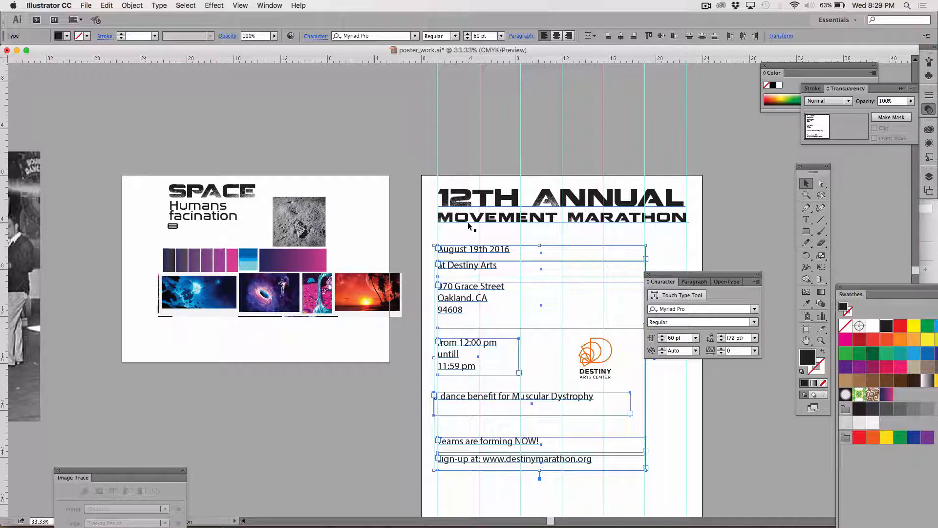
{"action": "key", "text": "i"}
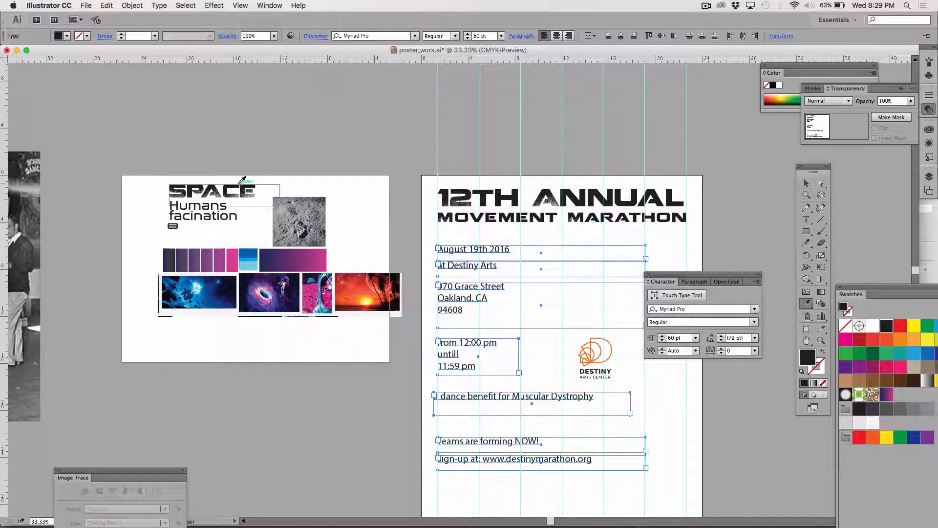
{"action": "left_click", "coordinate": [196, 213]}
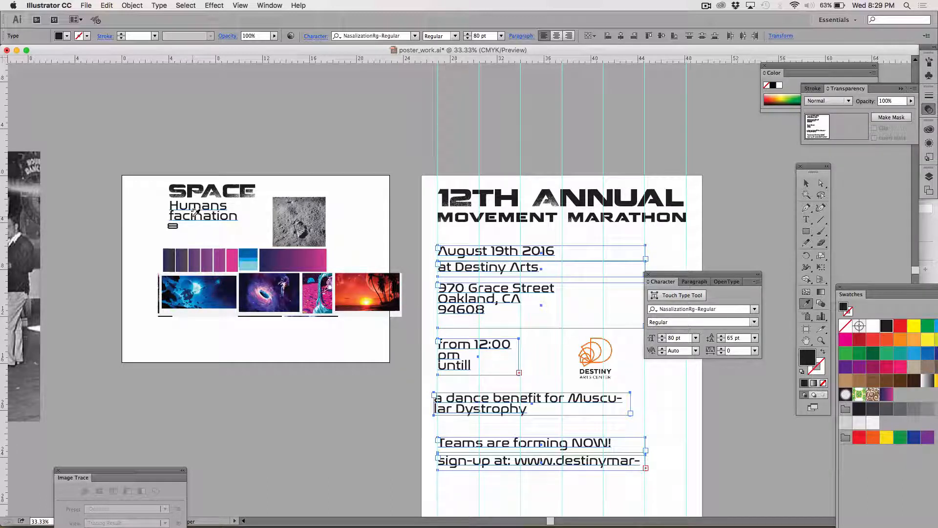
{"action": "key", "text": "v"}
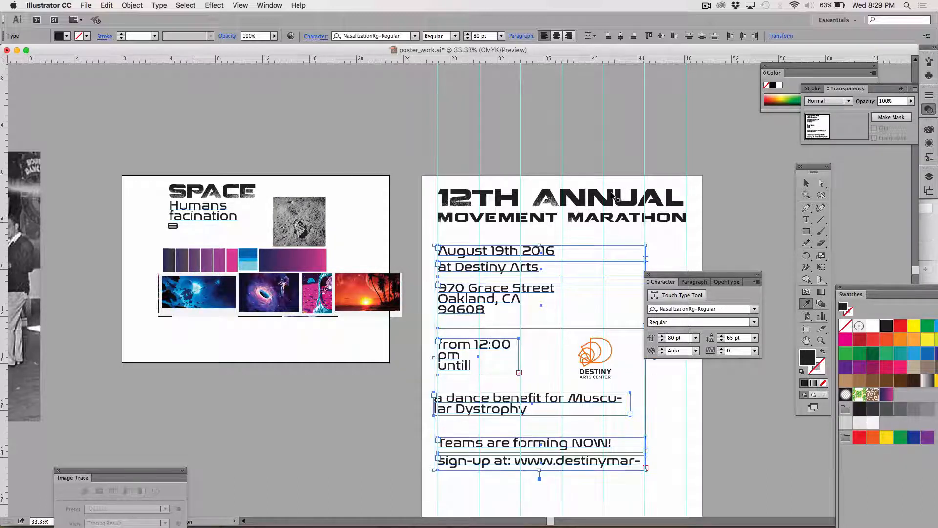
{"action": "key", "text": "super+s"}
{"action": "left_click", "coordinate": [752, 181]}
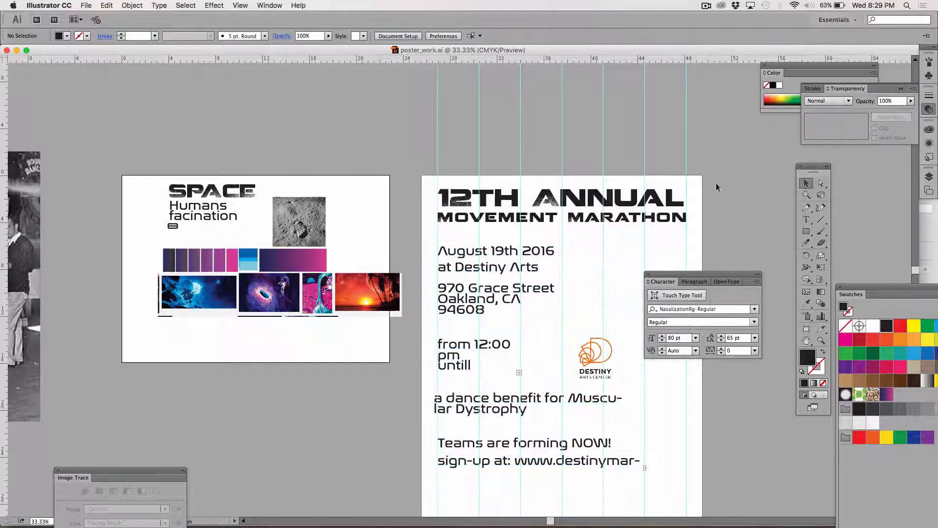
Move the "August 19th 2016" line up closer beneath the "Movement Marathon" title line.
{"action": "left_click_drag", "start_coordinate": [489, 251], "coordinate": [487, 245]}
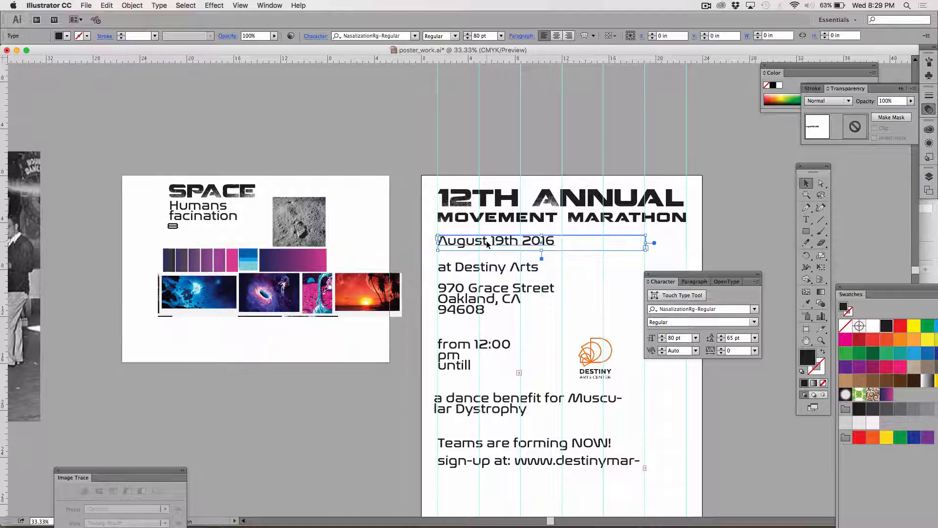
{"action": "key", "text": "super+equal"}
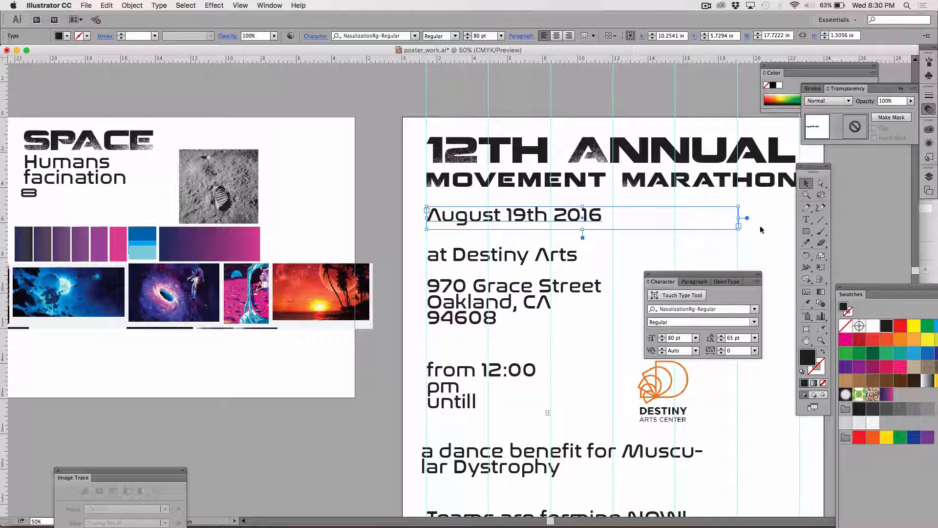
Try to enlarge the date line freehand with the Scale tool, and undo the scaling.
{"action": "left_click", "coordinate": [821, 255]}
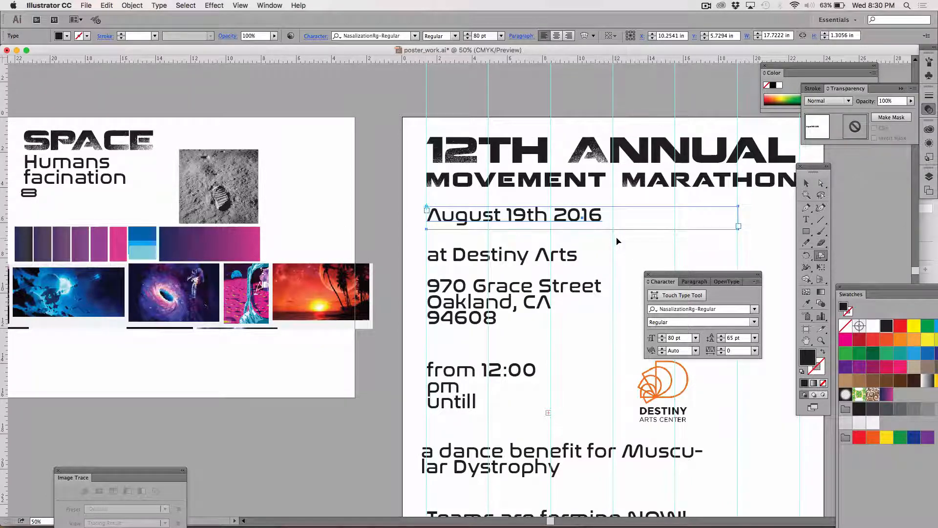
{"action": "left_click_drag", "start_coordinate": [617, 242], "coordinate": [621, 245]}
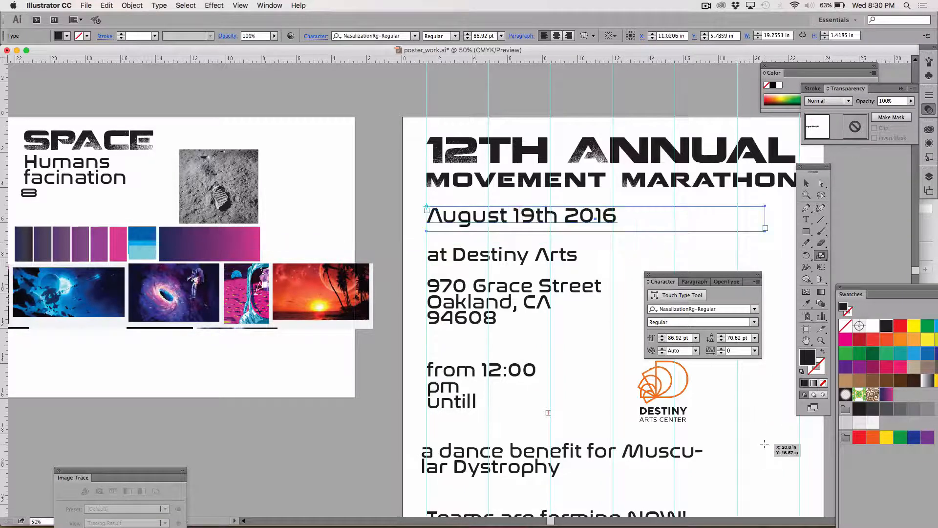
{"action": "key", "text": "super+z"}
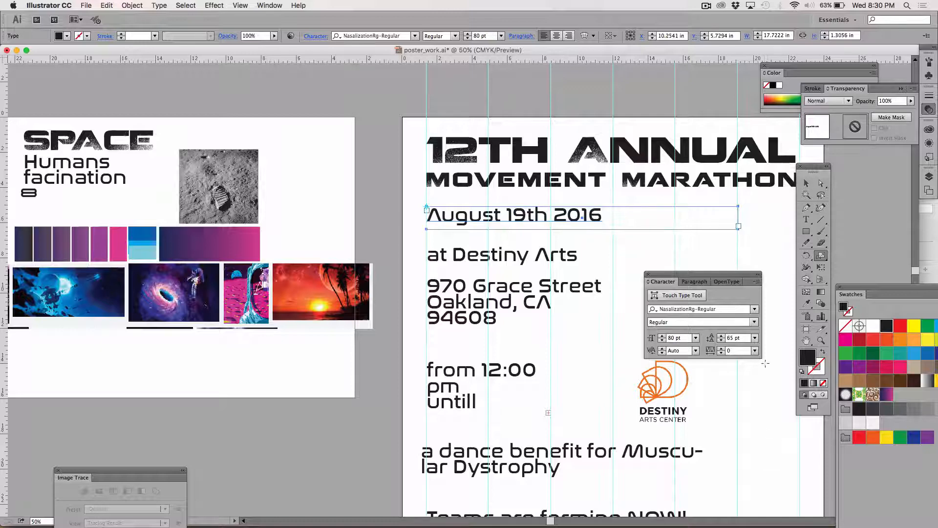
Set the font size of the whole "August 19th 2016" line to 85 pt and deselect it.
{"action": "left_click", "coordinate": [806, 219]}
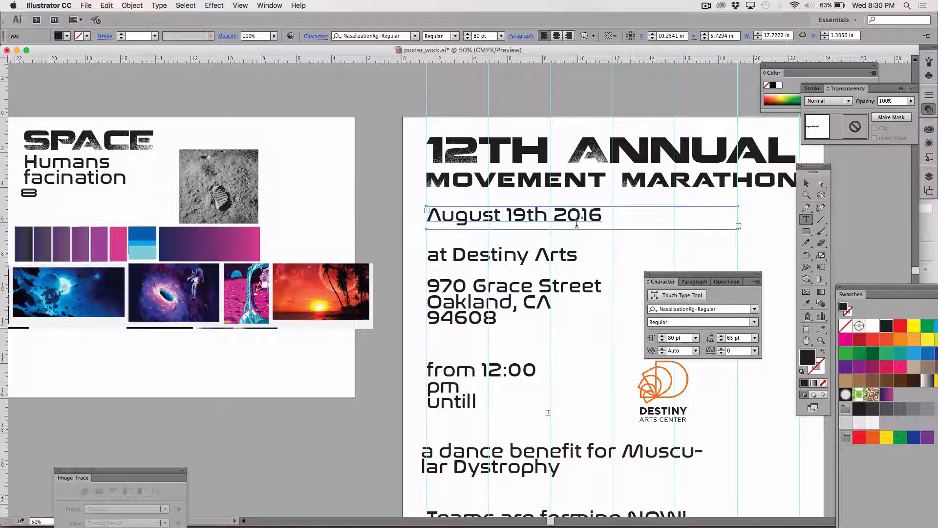
{"action": "triple_click", "coordinate": [598, 217]}
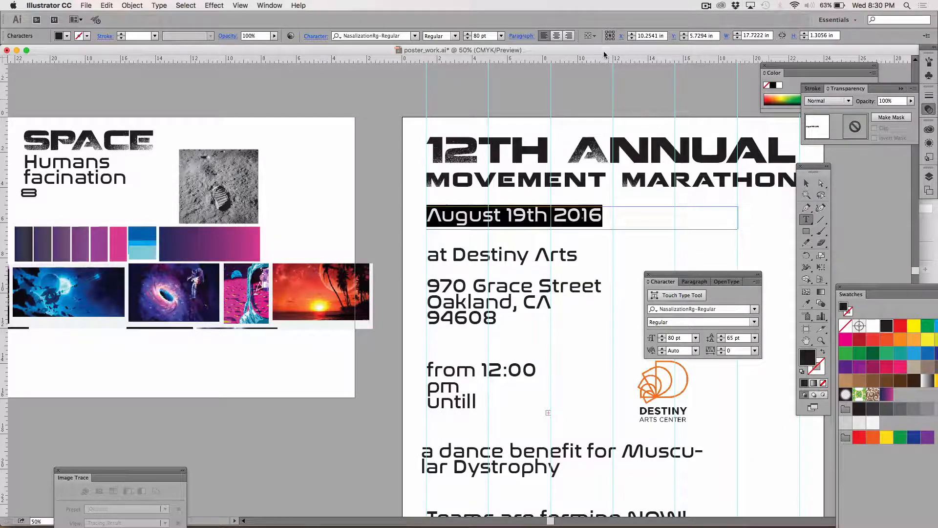
{"action": "left_click", "coordinate": [477, 36]}
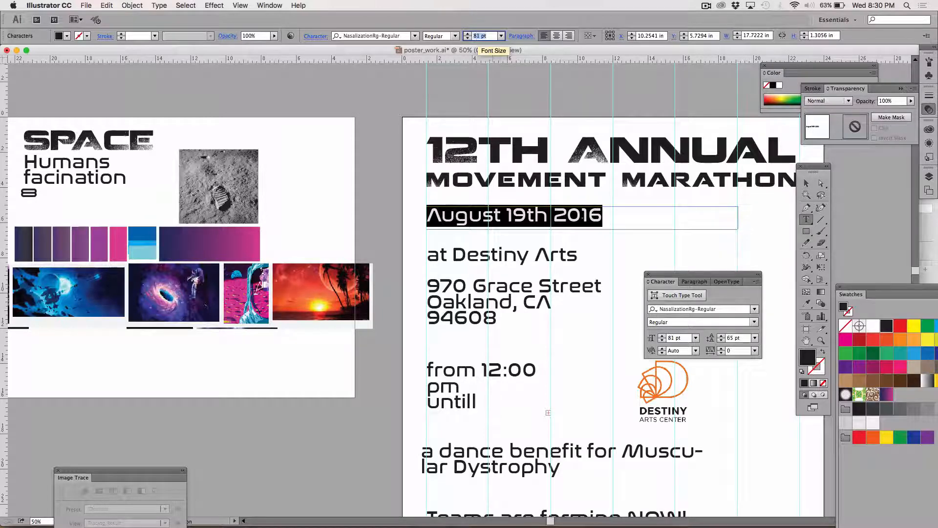
{"action": "key", "text": "Up"}
{"action": "key", "text": "Up"}
{"action": "key", "text": "Up"}
{"action": "key", "text": "Up"}
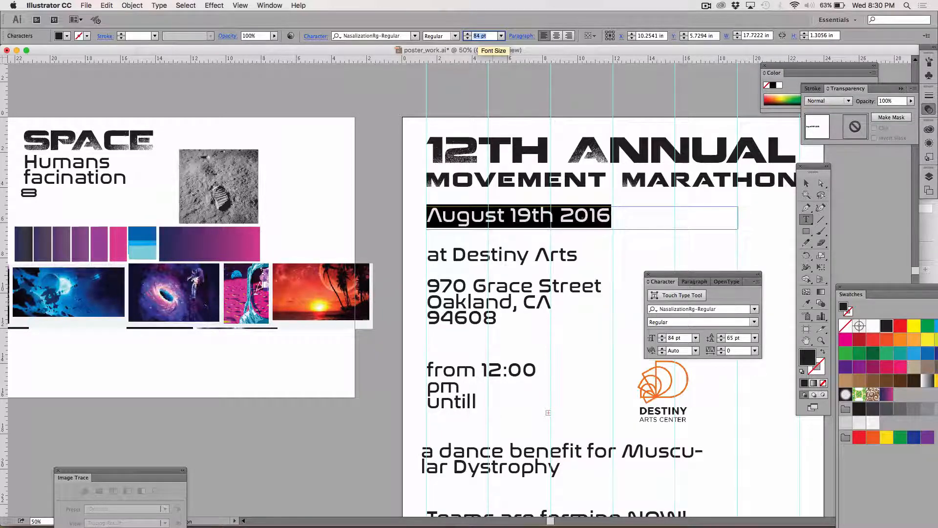
{"action": "key", "text": "Up"}
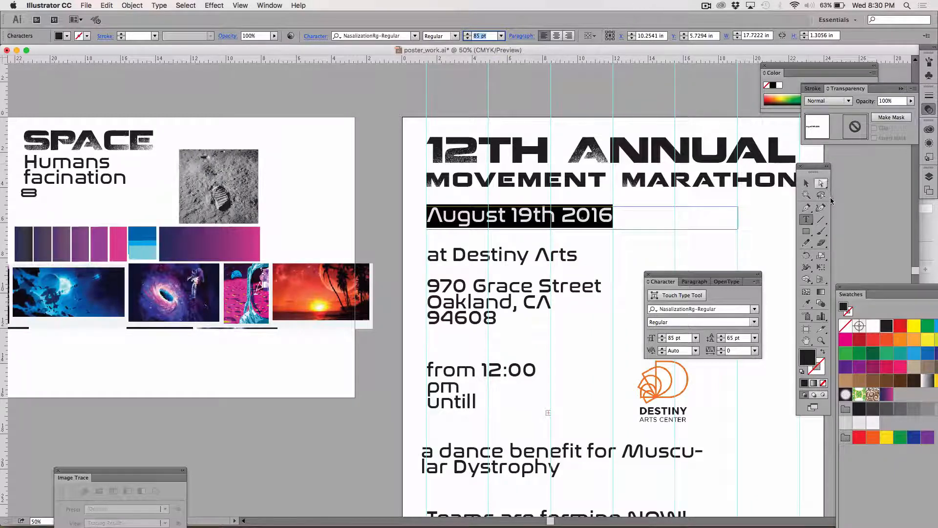
{"action": "key", "text": "Escape"}
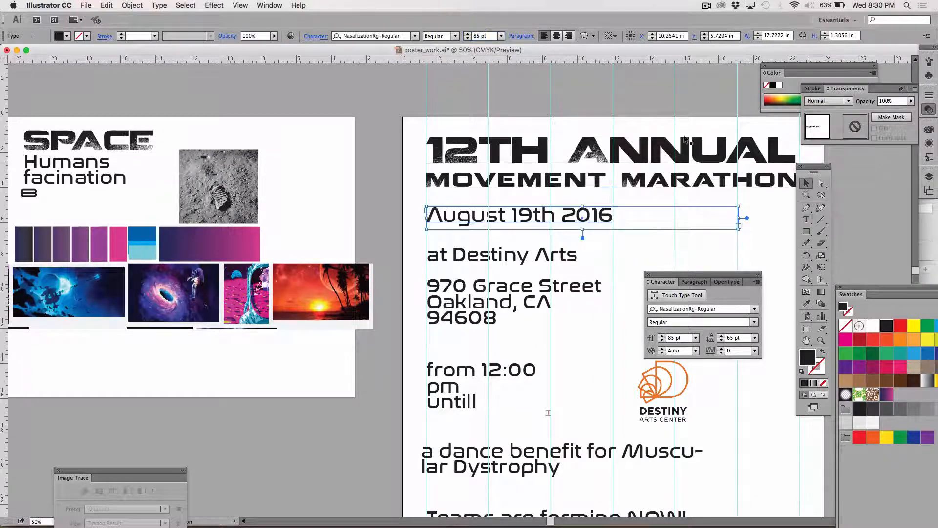
{"action": "left_click", "coordinate": [398, 100]}
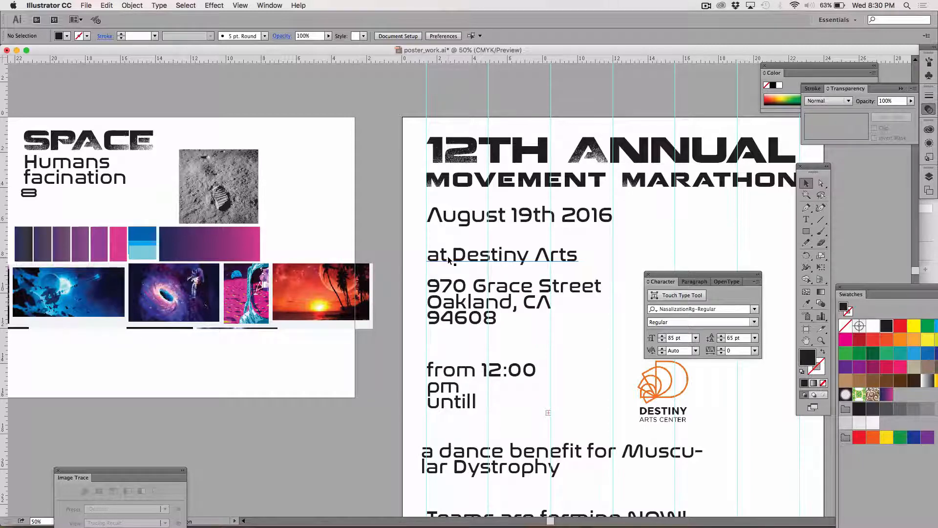
Move the "at Destiny Arts" line up directly beneath the date and extend its text to "at Destiny Arts Center".
{"action": "left_click_drag", "start_coordinate": [449, 259], "coordinate": [448, 243]}
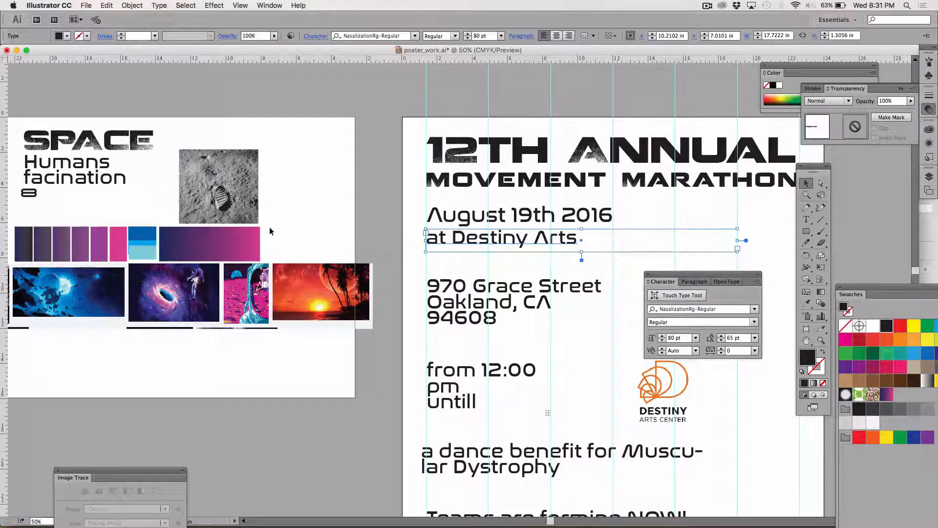
{"action": "left_click", "coordinate": [806, 219]}
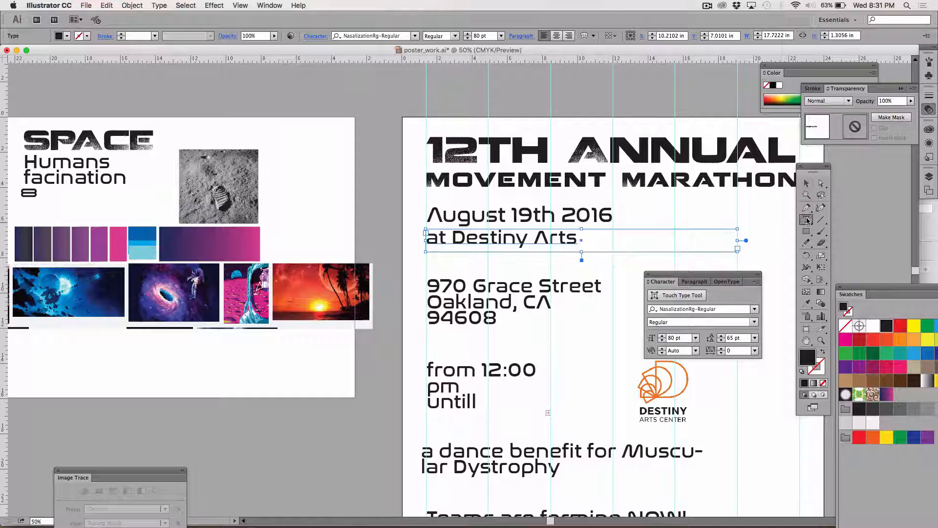
{"action": "left_click", "coordinate": [577, 238]}
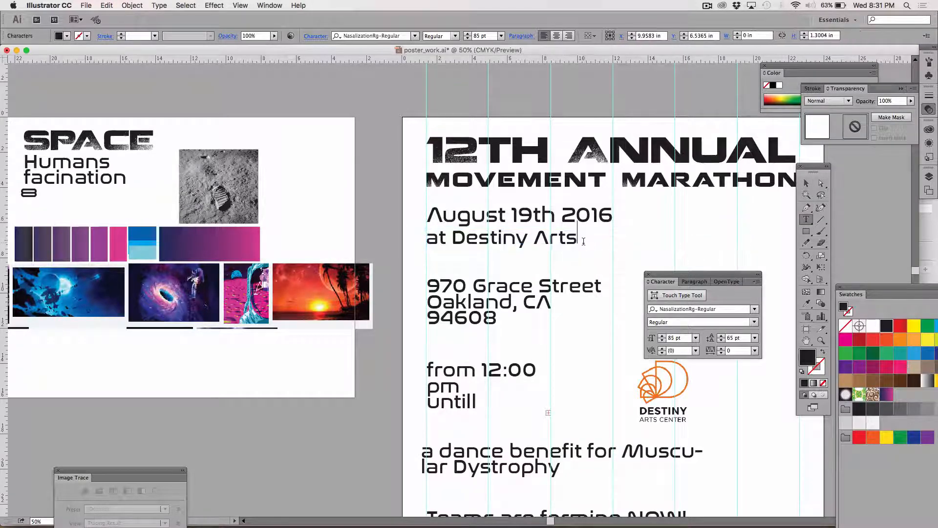
{"action": "left_click", "coordinate": [806, 183]}
{"action": "left_click", "coordinate": [627, 233]}
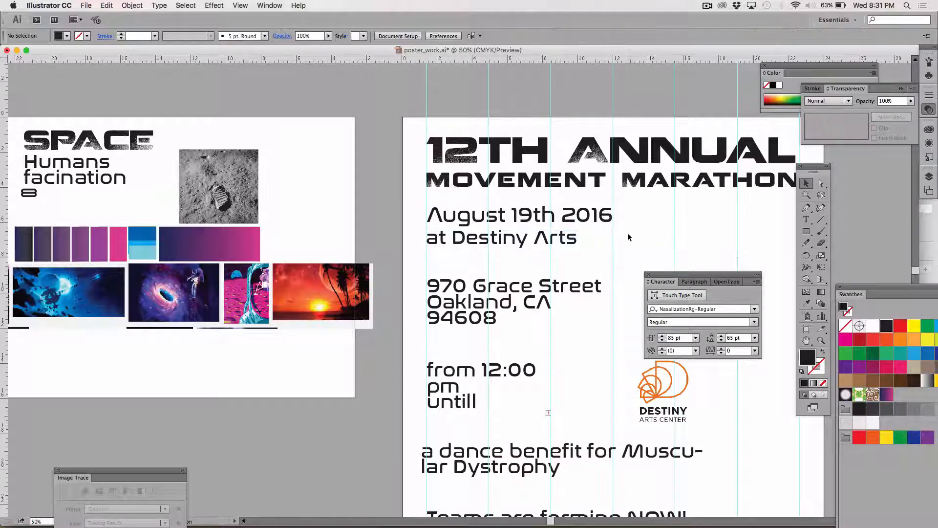
{"action": "left_click", "coordinate": [570, 243]}
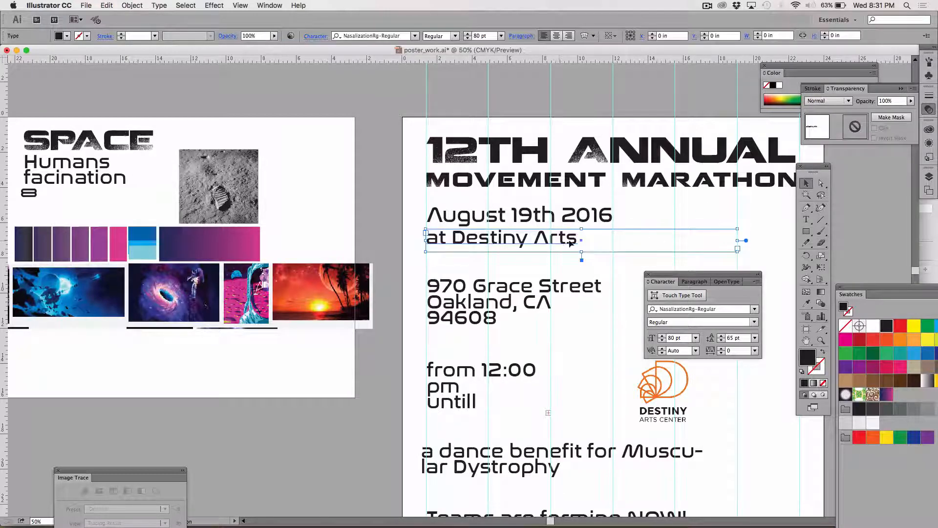
{"action": "left_click", "coordinate": [806, 220]}
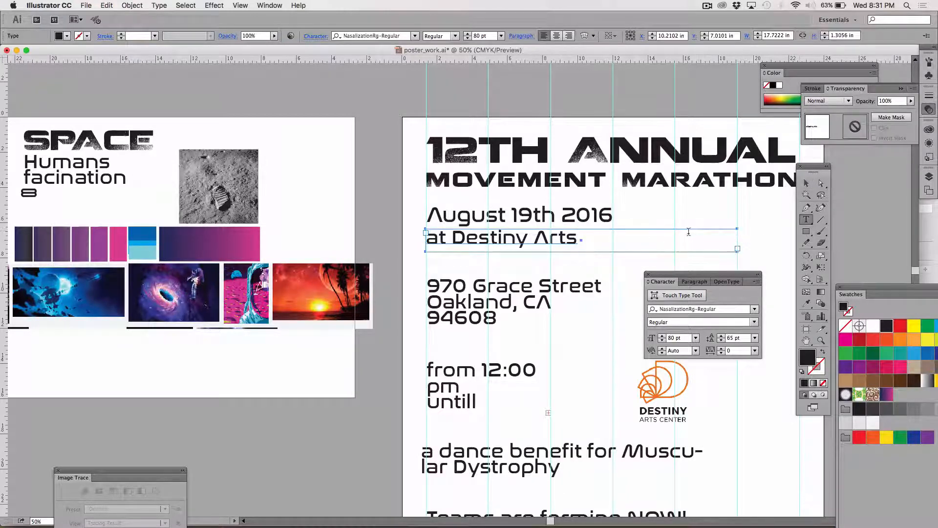
{"action": "left_click", "coordinate": [578, 241]}
{"action": "type", "text": "Center"}
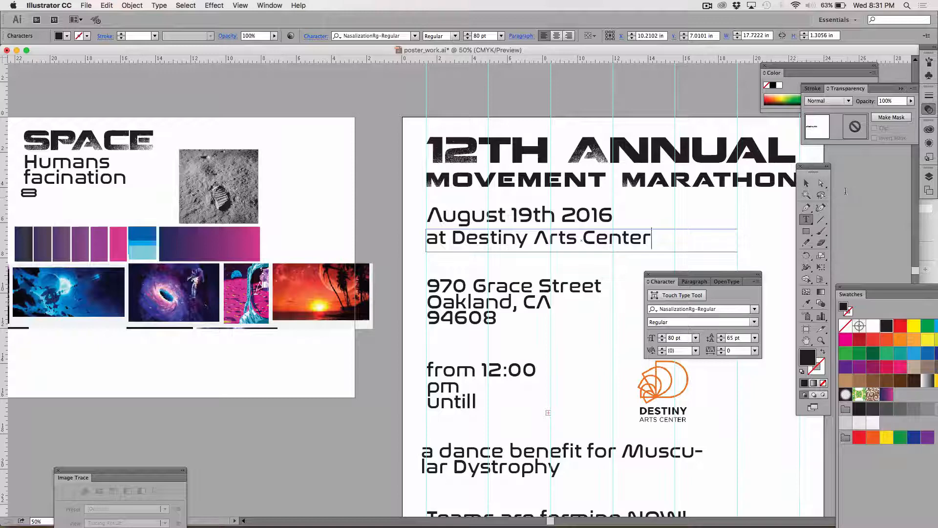
{"action": "left_click", "coordinate": [806, 183]}
{"action": "left_click", "coordinate": [385, 104]}
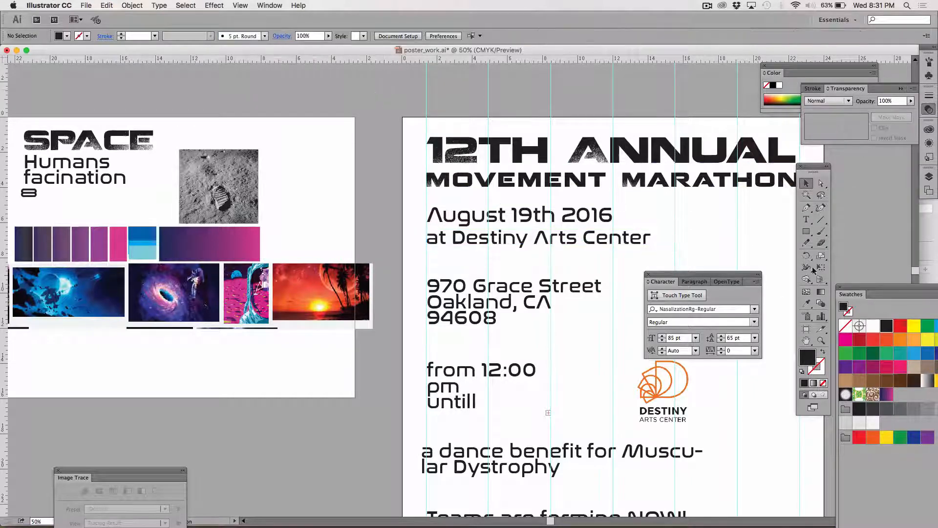
Try a lowercase "a" at the start of "August" in the date line, and restore the capital "A".
{"action": "left_click", "coordinate": [806, 219]}
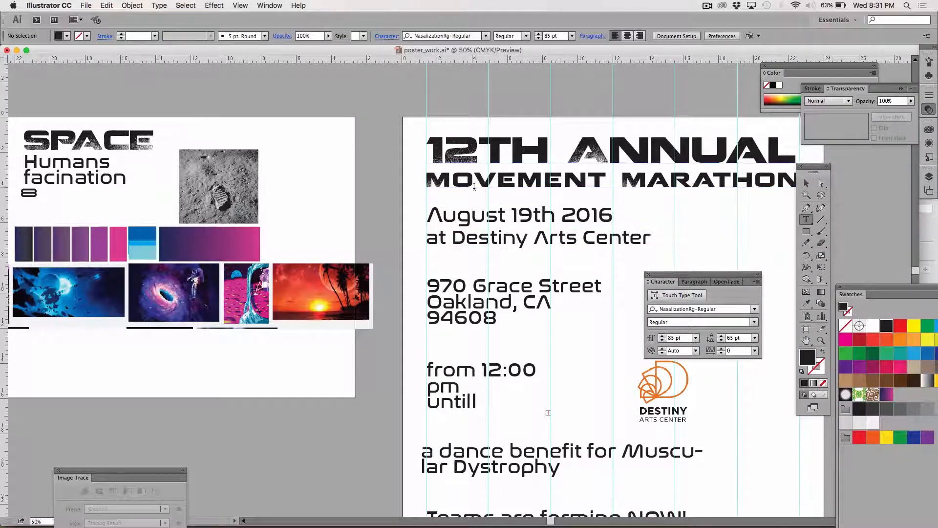
{"action": "left_click", "coordinate": [441, 219]}
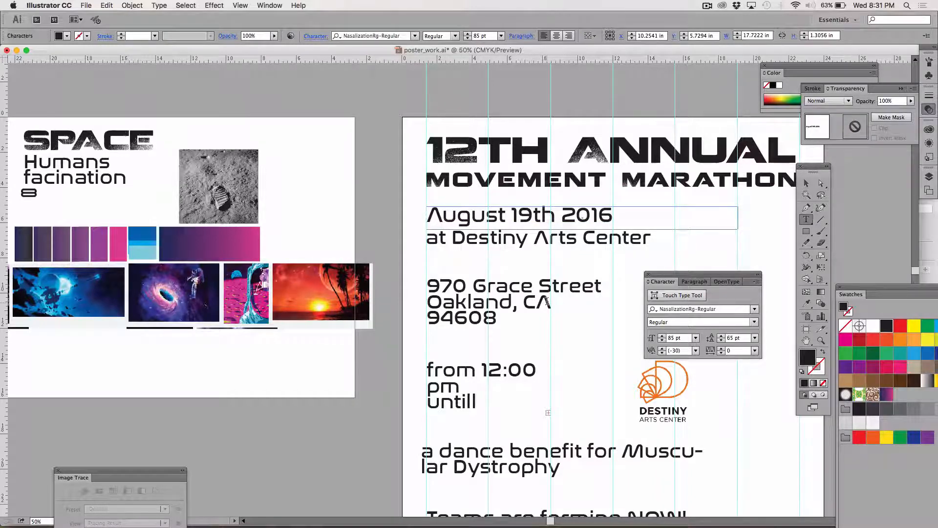
{"action": "key", "text": "BackSpace"}
{"action": "type", "text": "a"}
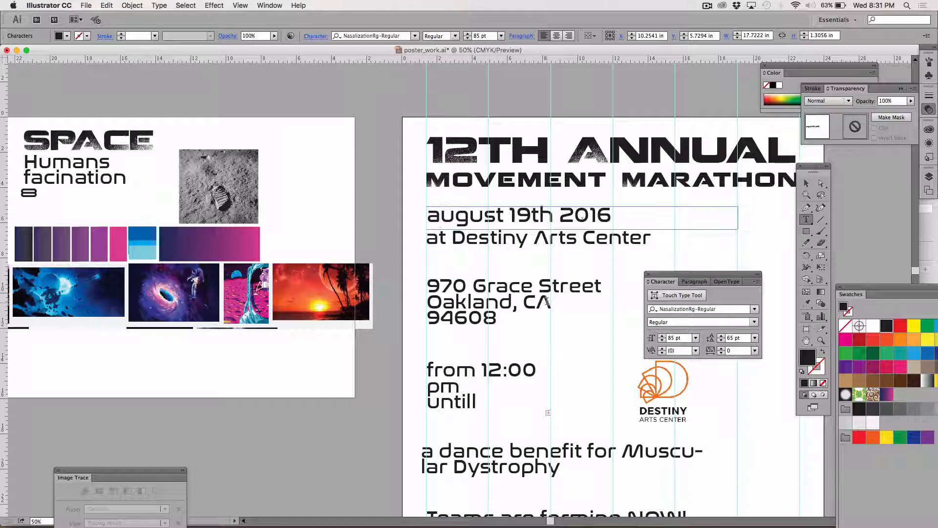
{"action": "key", "text": "BackSpace"}
{"action": "type", "text": "A"}
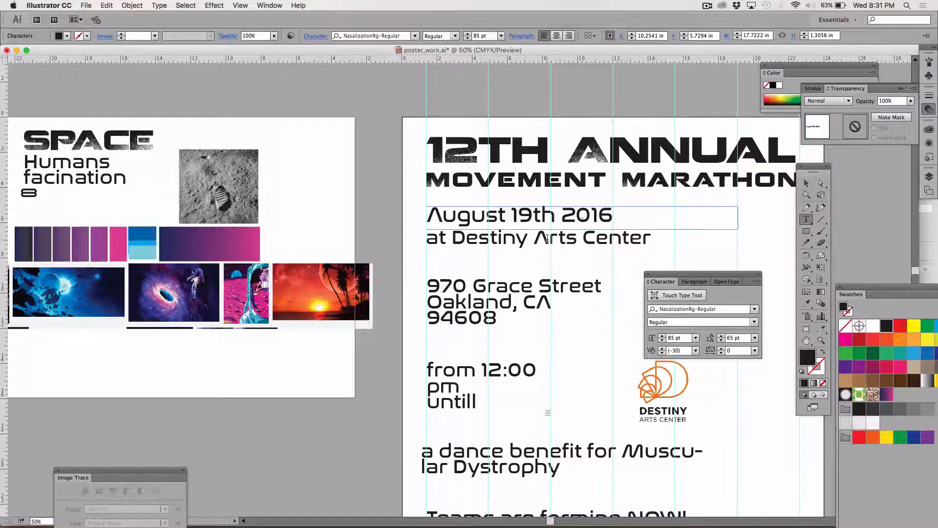
{"action": "left_click", "coordinate": [806, 184]}
{"action": "left_click", "coordinate": [381, 290]}
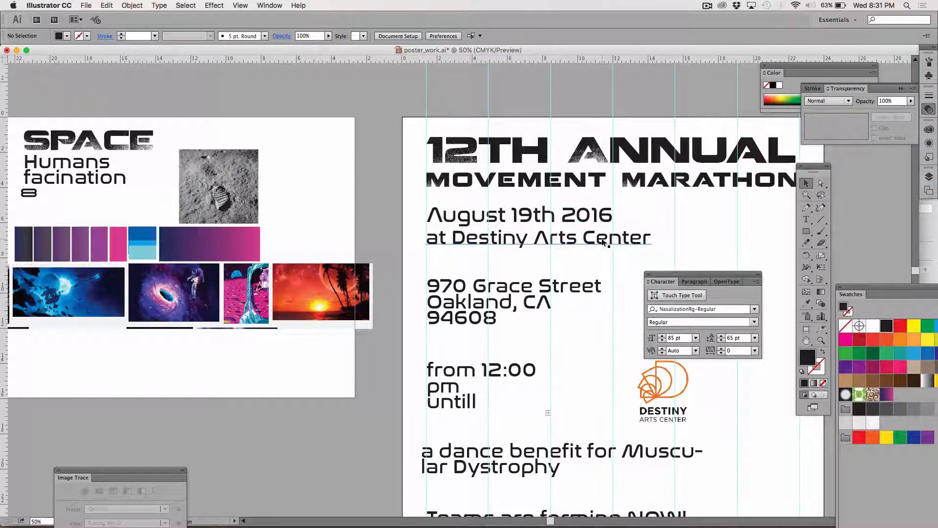
Try to enlarge the "at Destiny Arts Center" line freehand with the Scale tool, and undo the scaling.
{"action": "left_click", "coordinate": [604, 242]}
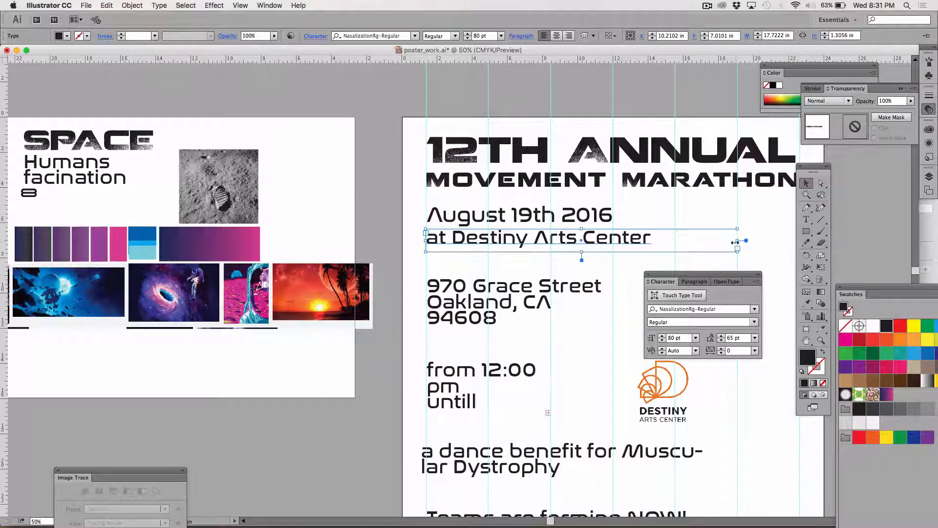
{"action": "key", "text": "s"}
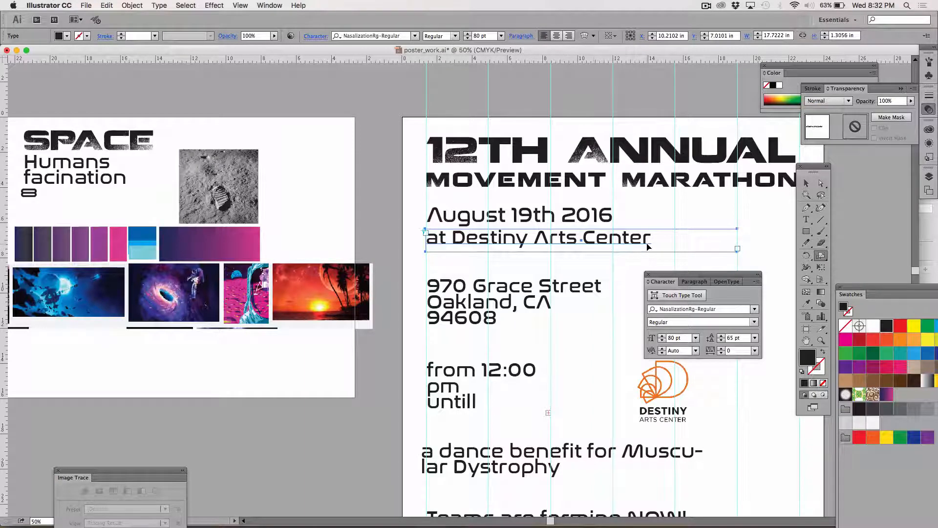
{"action": "left_click_drag", "start_coordinate": [649, 246], "coordinate": [679, 250]}
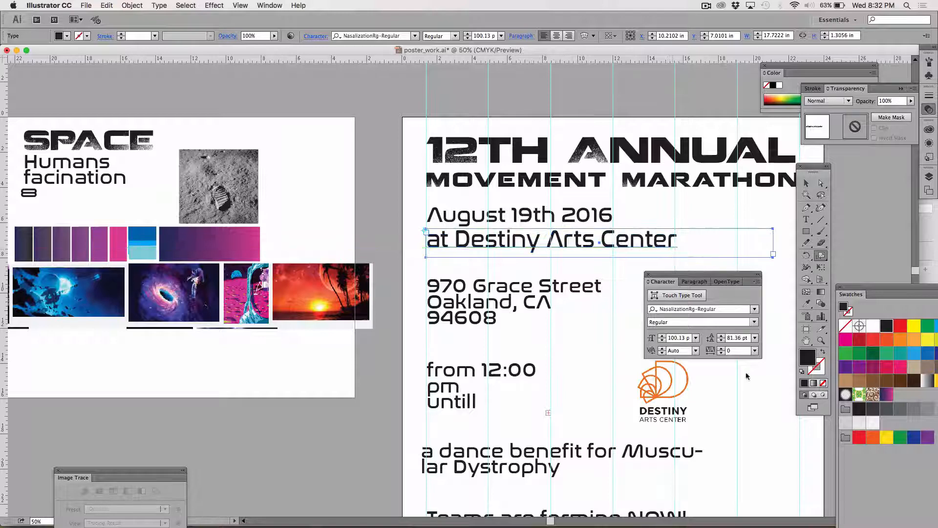
{"action": "key", "text": "super+z"}
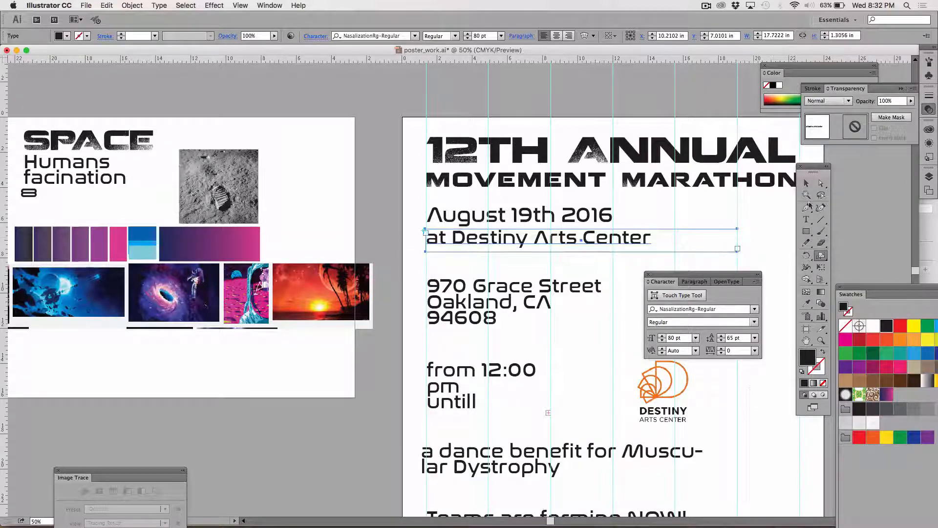
Set the font size of the whole "at Destiny Arts Center" line to 88 pt and deselect it.
{"action": "left_click", "coordinate": [806, 221]}
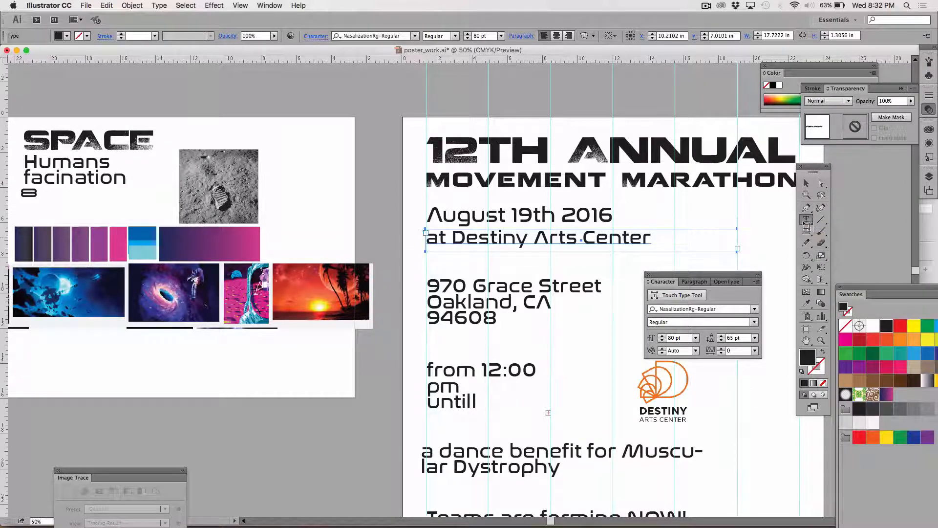
{"action": "triple_click", "coordinate": [620, 238]}
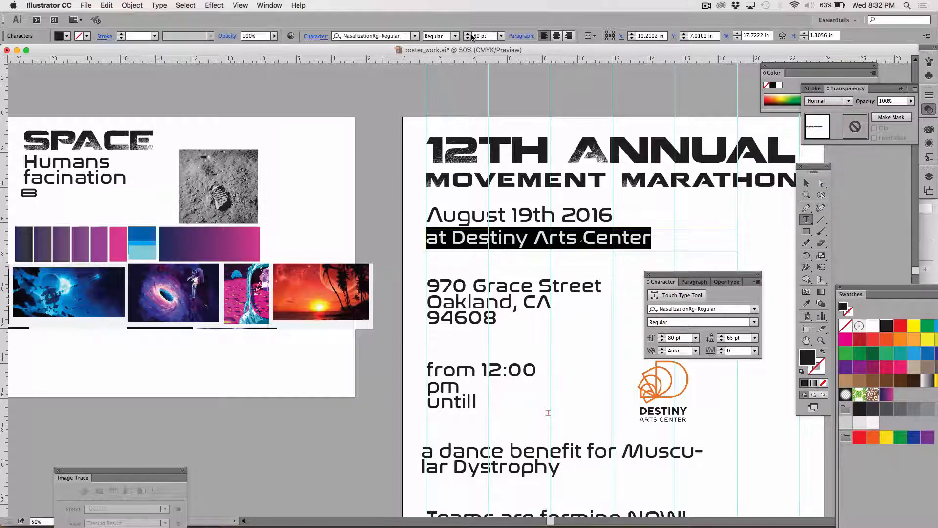
{"action": "left_click", "coordinate": [474, 36]}
{"action": "key", "text": "Up"}
{"action": "key", "text": "Up"}
{"action": "key", "text": "Up"}
{"action": "key", "text": "Up"}
{"action": "key", "text": "Up"}
{"action": "key", "text": "Up"}
{"action": "key", "text": "Up"}
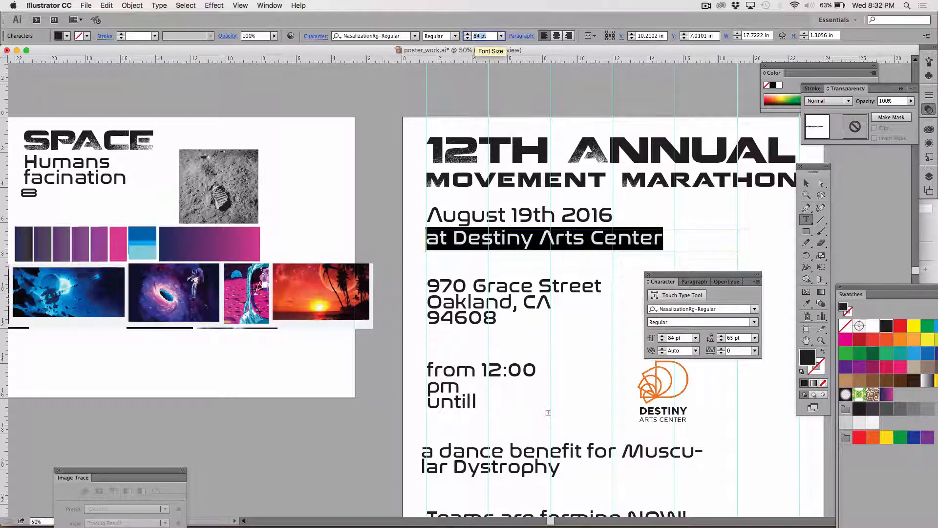
{"action": "key", "text": "Up"}
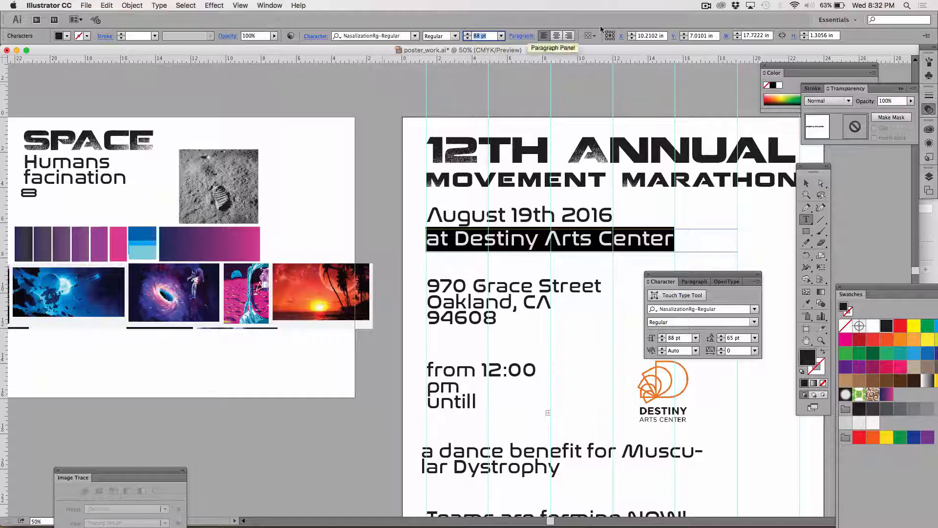
{"action": "key", "text": "Escape"}
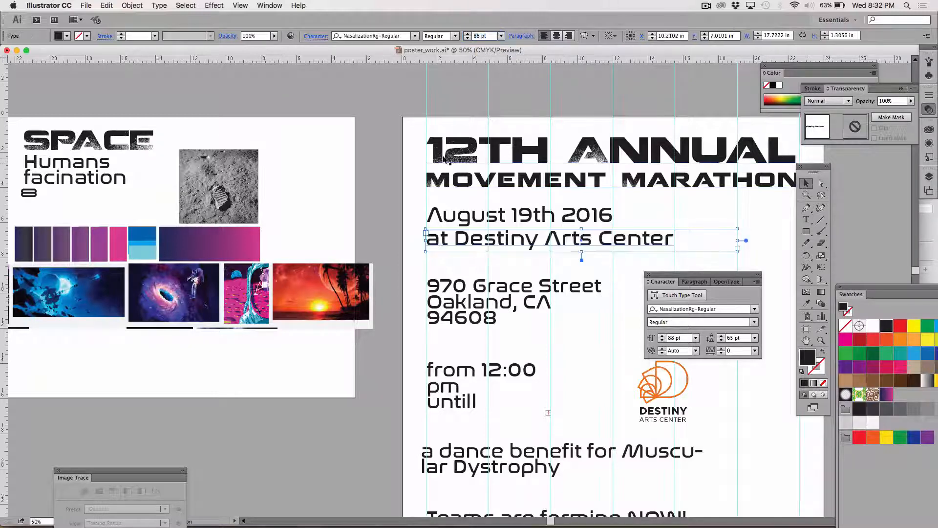
{"action": "left_click", "coordinate": [396, 121]}
{"action": "scroll", "coordinate": [396, 163], "scroll_direction": "down", "scroll_amount": 5}
{"action": "scroll", "coordinate": [396, 163], "scroll_direction": "right", "scroll_amount": 3}
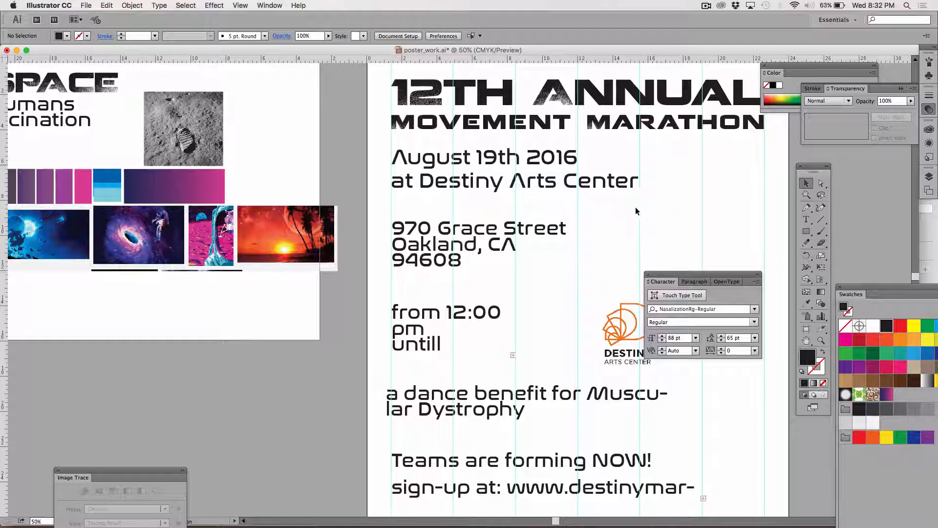
{"action": "key", "text": "Tab"}
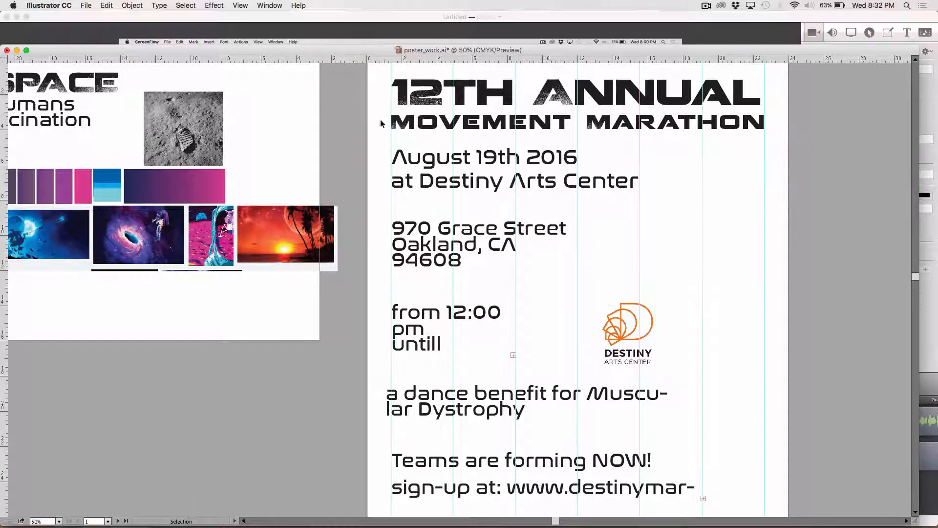
{"action": "key", "text": "Tab"}
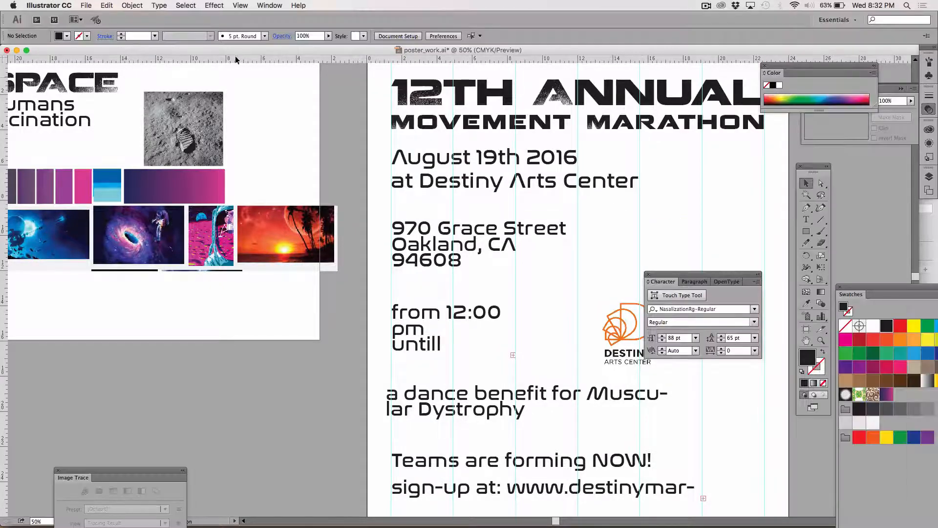
{"action": "key", "text": "Tab"}
{"action": "key", "text": "Tab"}
{"action": "key", "text": "Tab"}
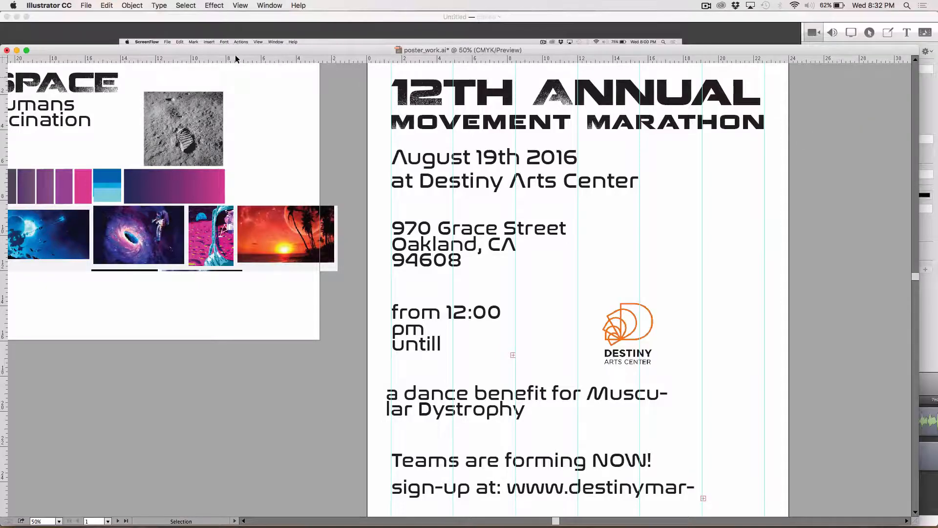
{"action": "left_click_drag", "start_coordinate": [295, 50], "coordinate": [302, 29]}
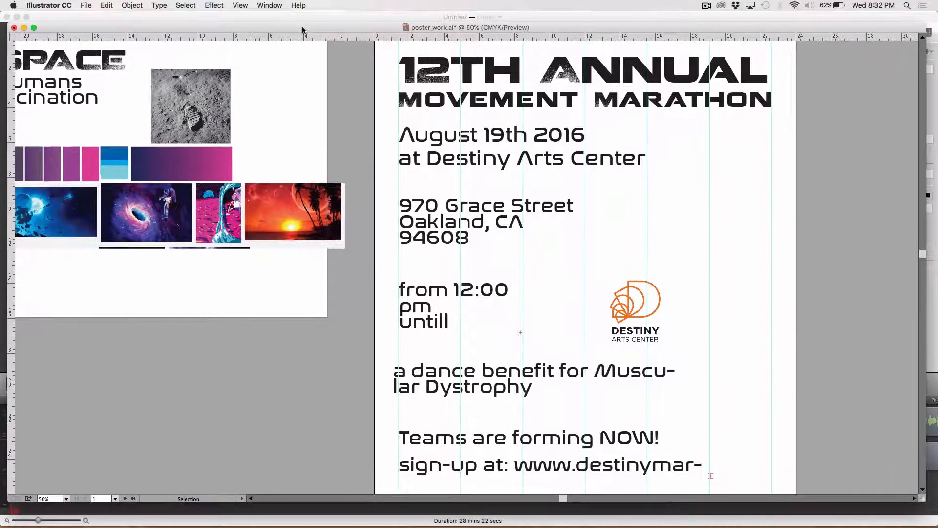
{"action": "key", "text": "Tab"}
{"action": "key", "text": "Tab"}
{"action": "key", "text": "Tab"}
{"action": "key", "text": "Tab"}
{"action": "key", "text": "Tab"}
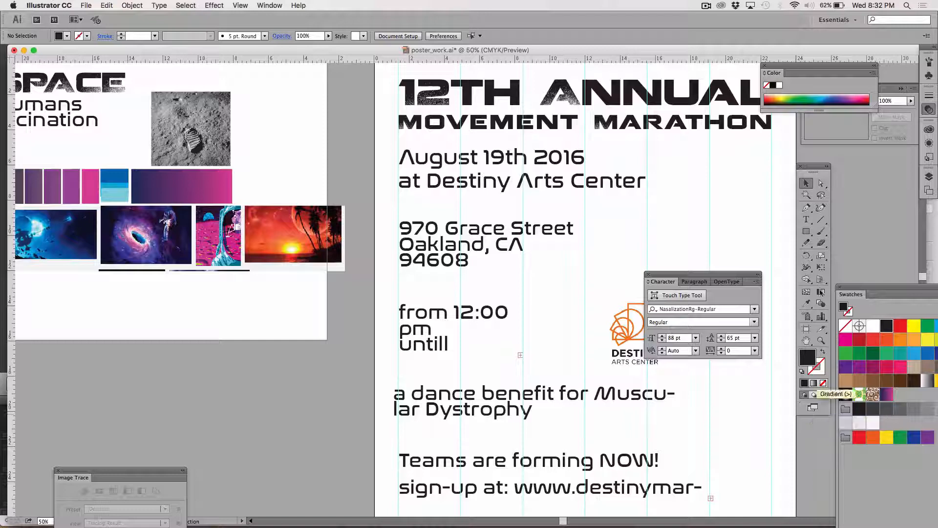
Move the Tools panel off the poster artboard and switch the display to Full Screen Mode.
{"action": "left_click_drag", "start_coordinate": [815, 170], "coordinate": [586, 174]}
{"action": "left_click_drag", "start_coordinate": [286, 109], "coordinate": [277, 94]}
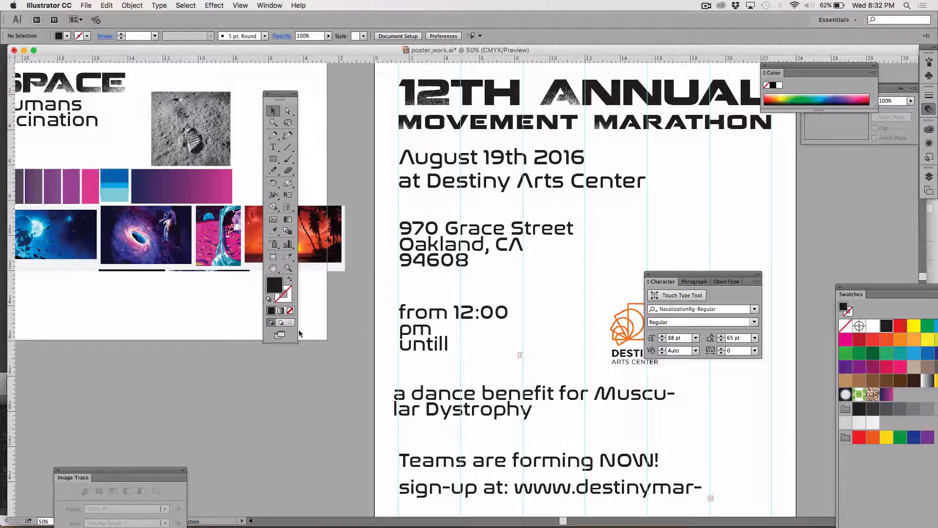
{"action": "left_click", "coordinate": [281, 336]}
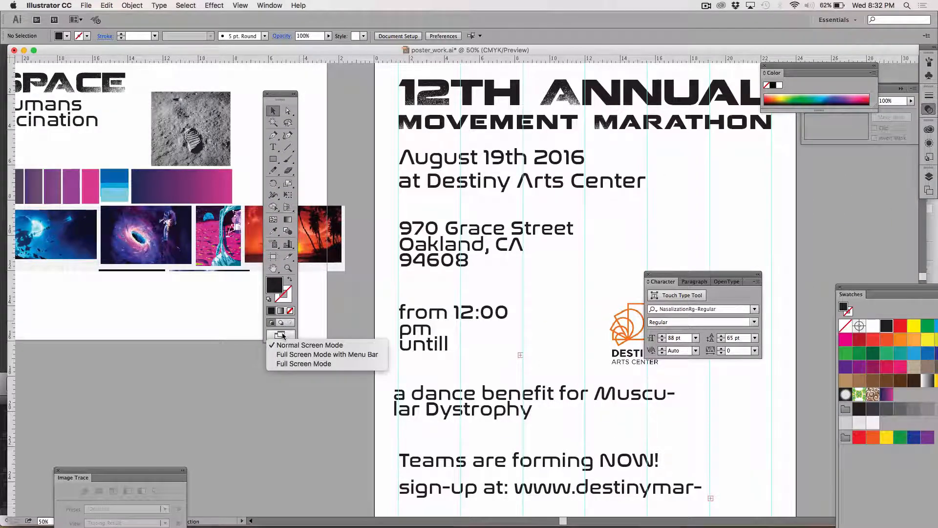
{"action": "left_click", "coordinate": [294, 365]}
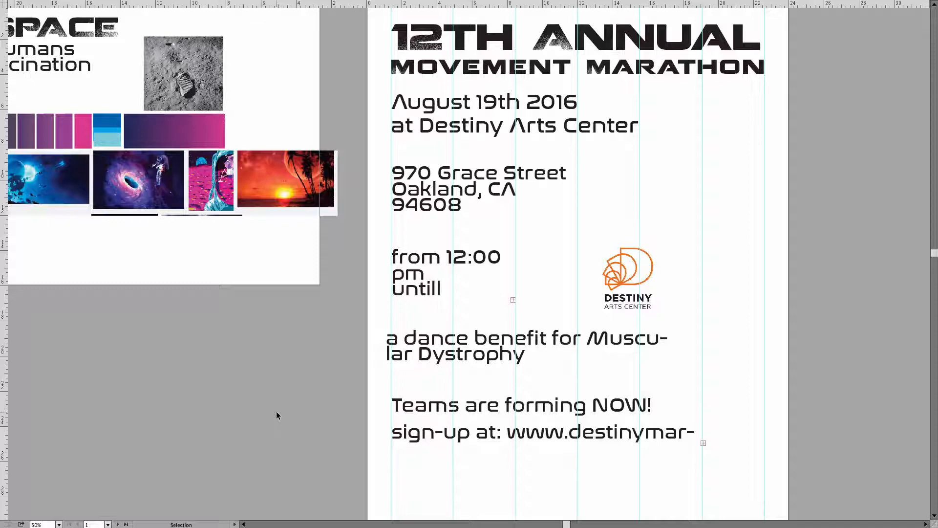
Widen the "a dance benefit for Muscular Dystrophy" text frame almost to the poster's right edge and make it slightly taller.
{"action": "key", "text": "ctrl+minus"}
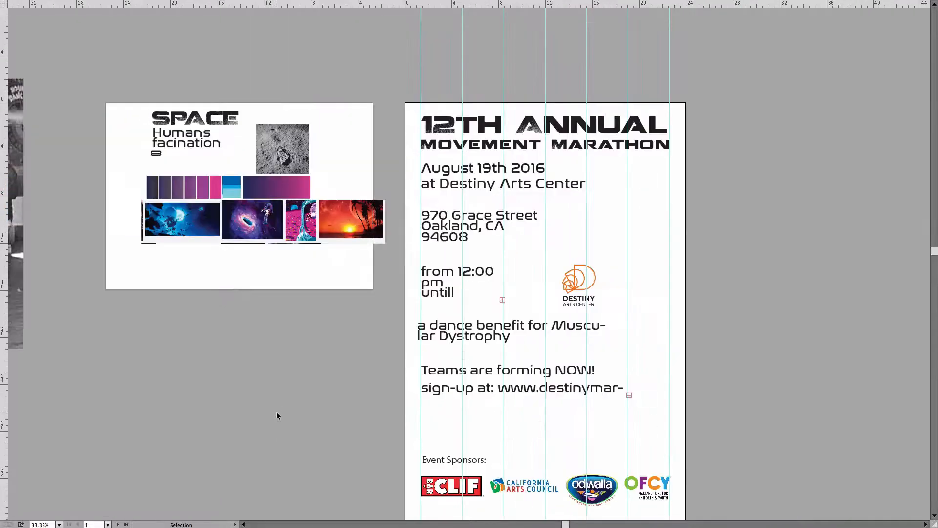
{"action": "scroll", "coordinate": [546, 327], "scroll_direction": "down", "scroll_amount": 3}
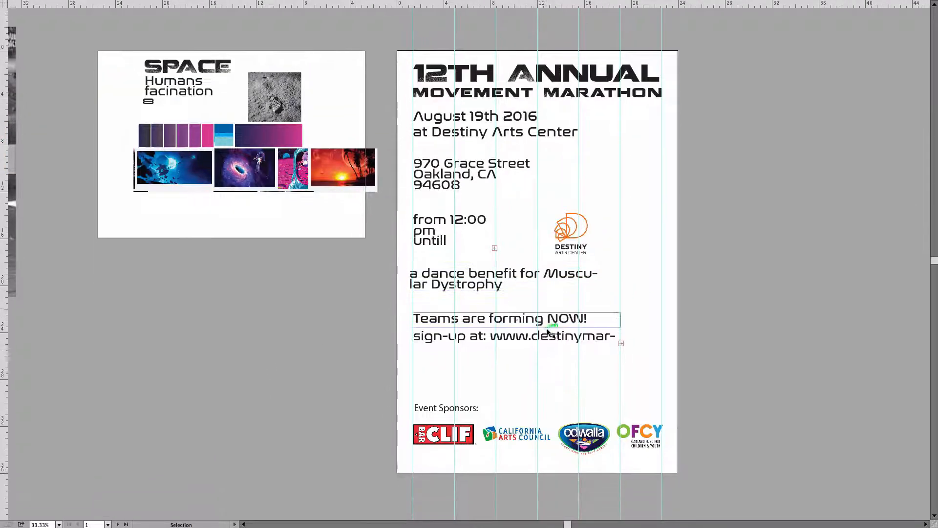
{"action": "scroll", "coordinate": [547, 331], "scroll_direction": "down", "scroll_amount": 2}
{"action": "left_click", "coordinate": [601, 254]}
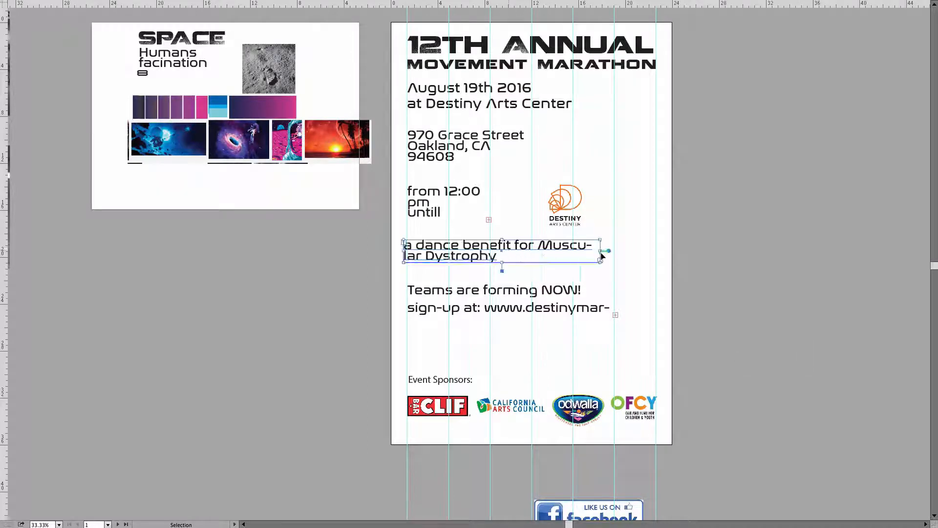
{"action": "left_click_drag", "start_coordinate": [601, 250], "coordinate": [665, 251]}
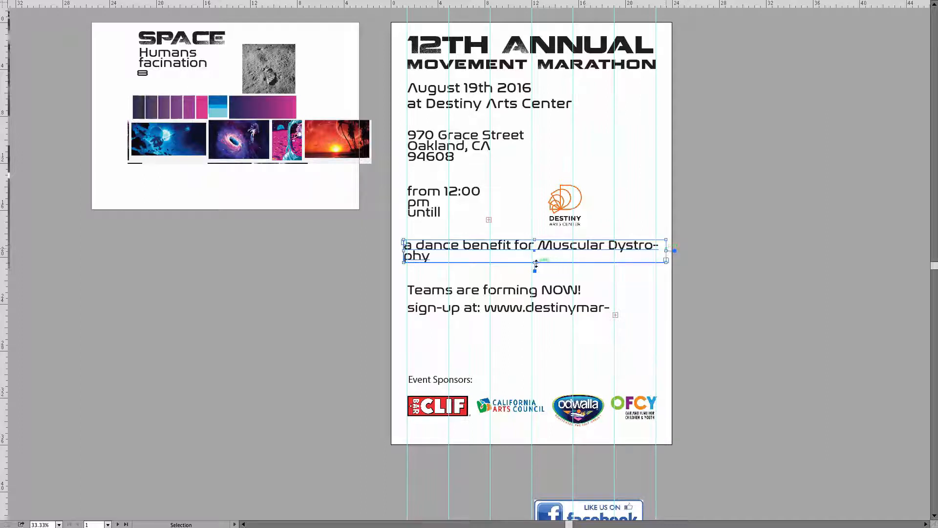
{"action": "left_click_drag", "start_coordinate": [535, 262], "coordinate": [534, 275]}
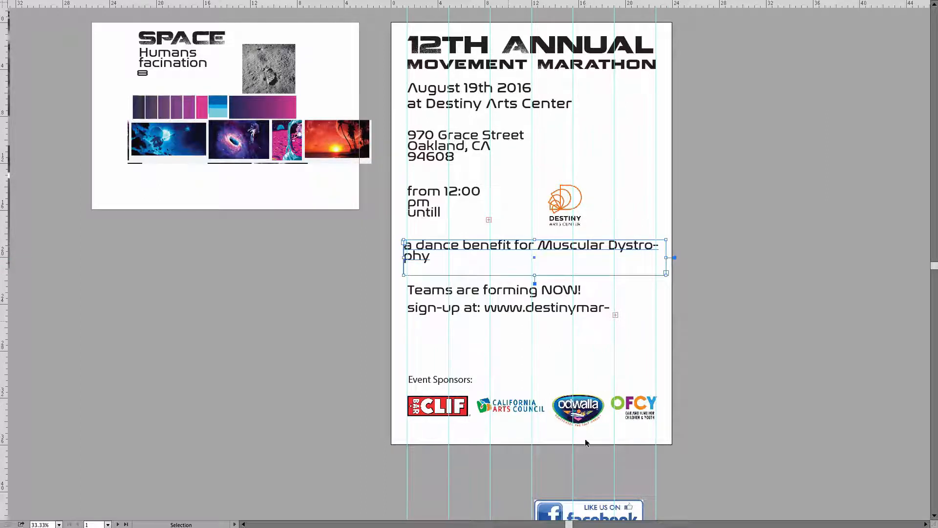
Break the dance benefit text before "Muscular" and append "Association" after "Dystrophy".
{"action": "double_click", "coordinate": [547, 247]}
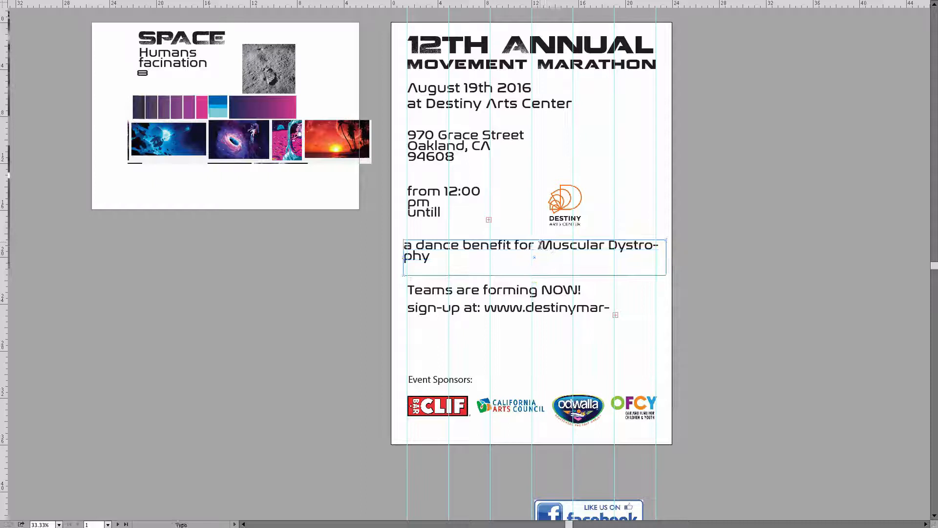
{"action": "left_click", "coordinate": [539, 246]}
{"action": "key", "text": "shift+Return"}
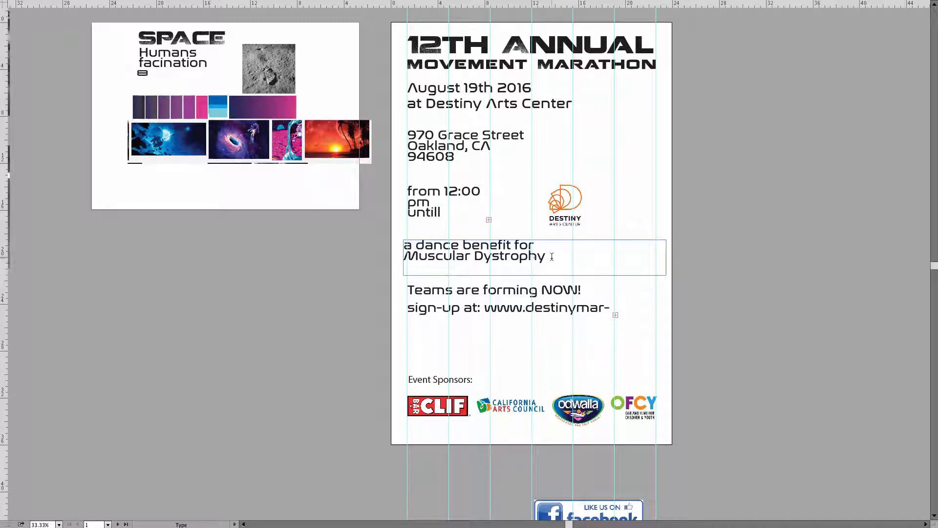
{"action": "type", "text": "ssociation"}
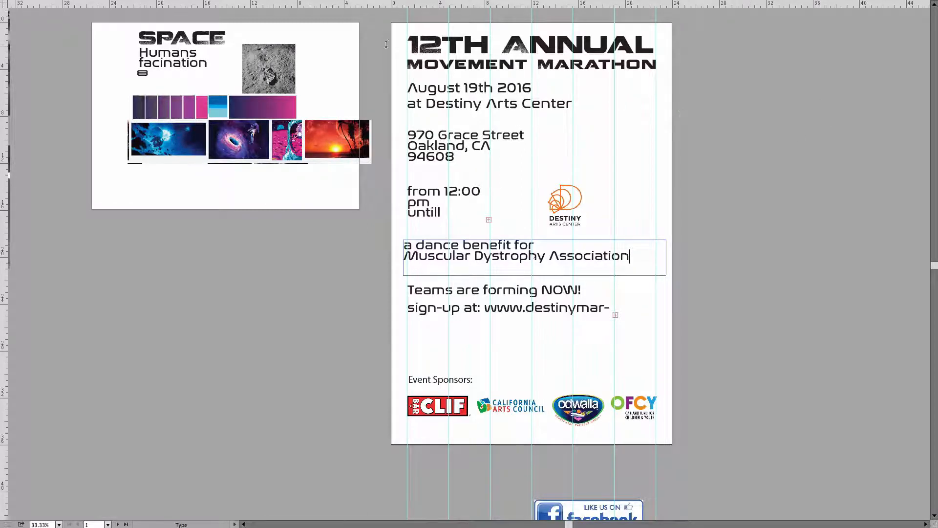
{"action": "type", "text": "'"}
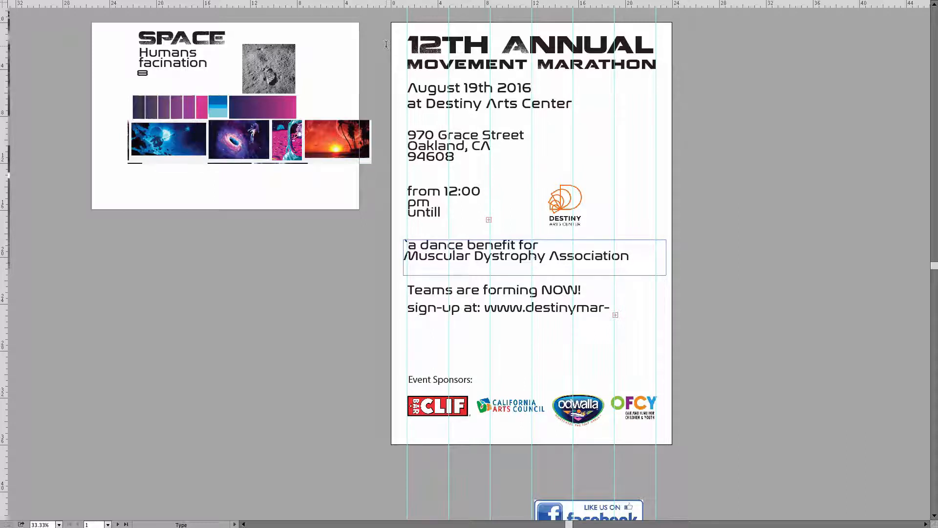
{"action": "key", "text": "BackSpace"}
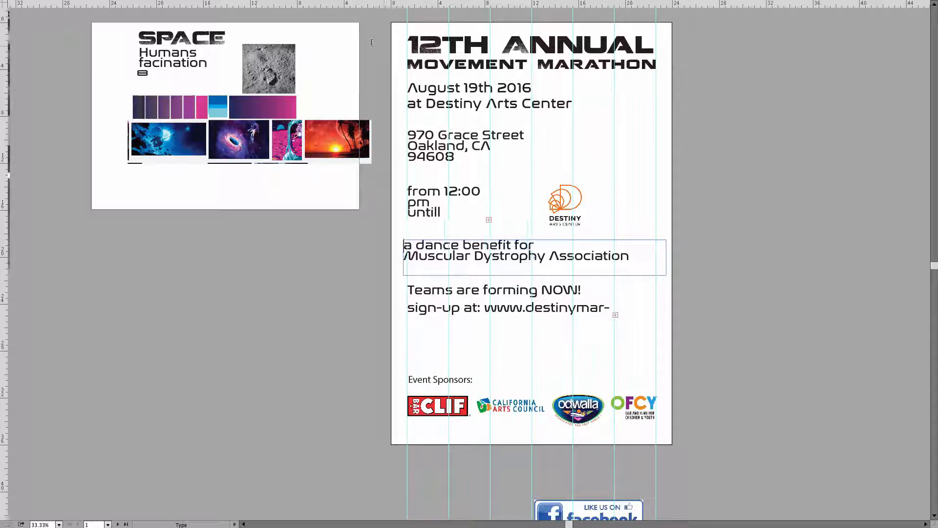
Leave text editing, show the hidden panels and move the Character panel off the poster artboard.
{"action": "left_click", "coordinate": [36, 7]}
{"action": "key", "text": "Tab"}
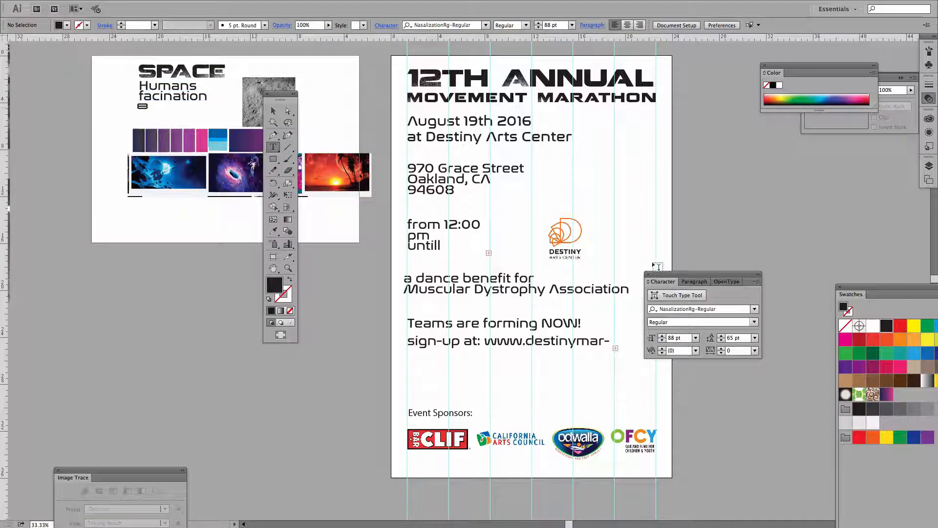
{"action": "left_click_drag", "start_coordinate": [660, 278], "coordinate": [724, 196]}
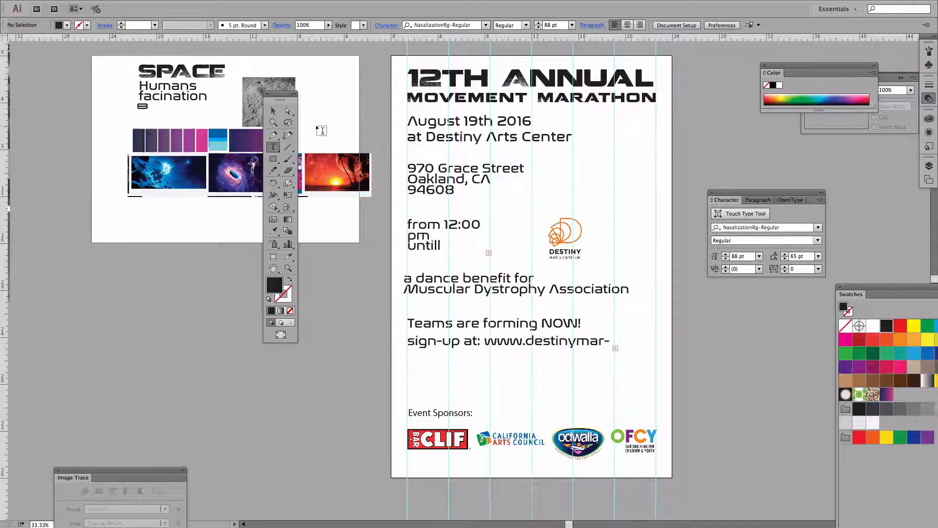
Enlarge the "from 12:00 pm untill" text frame to fit all its text and move it to the right of the address block.
{"action": "left_click", "coordinate": [273, 111]}
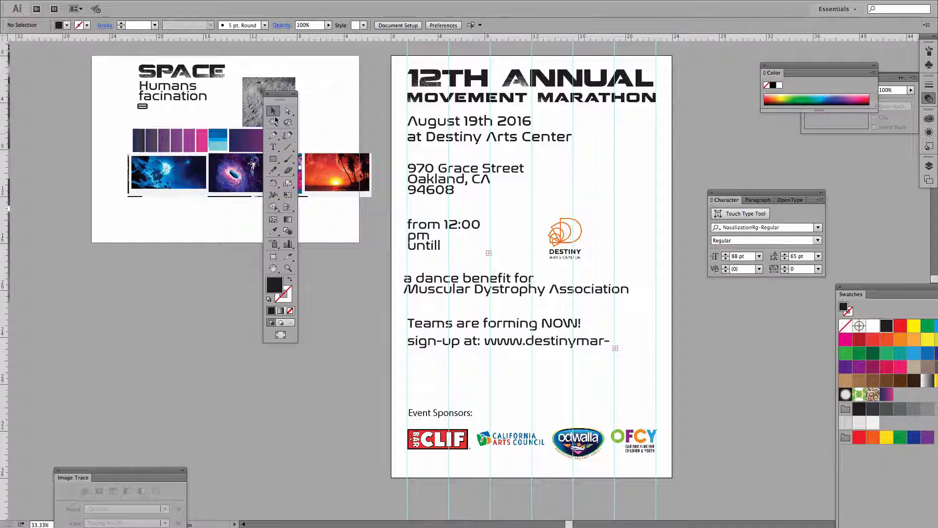
{"action": "left_click", "coordinate": [446, 227]}
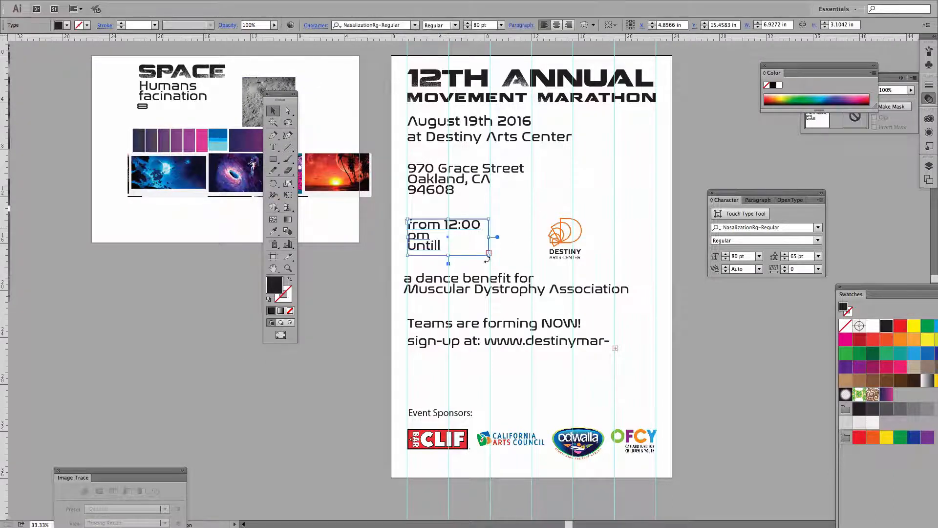
{"action": "left_click_drag", "start_coordinate": [487, 255], "coordinate": [519, 294]}
{"action": "left_click_drag", "start_coordinate": [432, 230], "coordinate": [583, 171]}
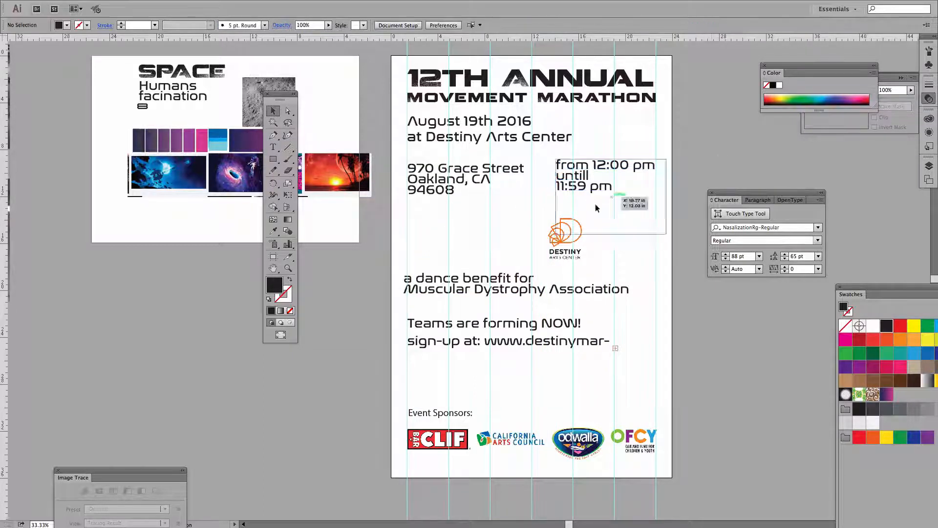
Move the Destiny Arts Center logo off the poster onto the empty canvas and shift the address block slightly down.
{"action": "left_click_drag", "start_coordinate": [561, 244], "coordinate": [322, 297]}
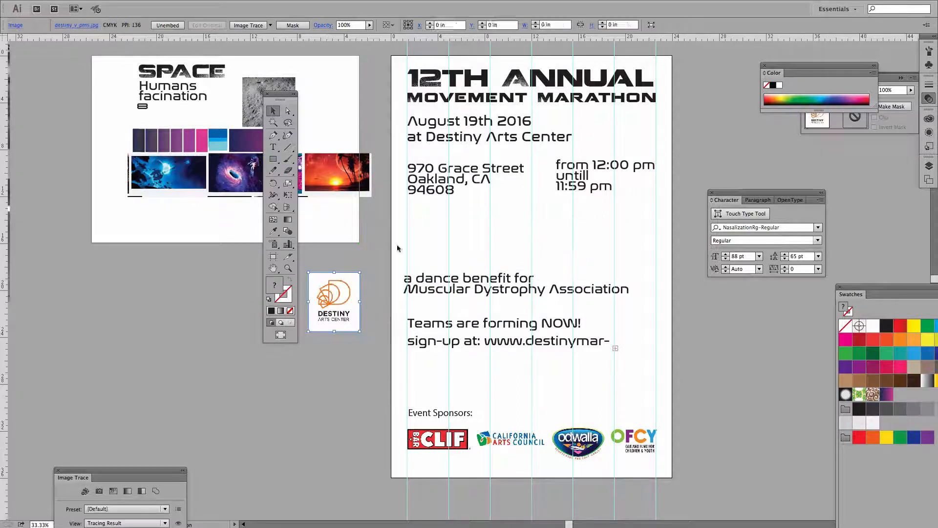
{"action": "left_click_drag", "start_coordinate": [426, 176], "coordinate": [426, 203]}
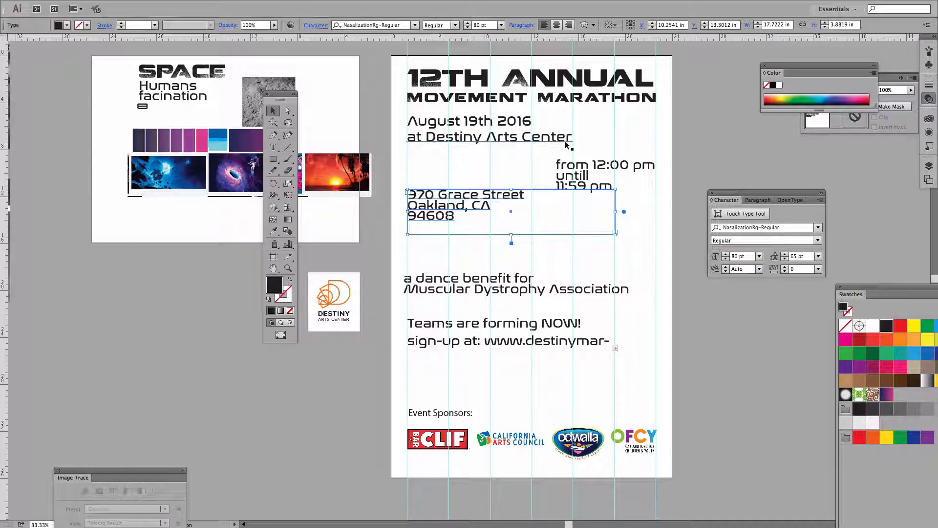
Align the "from 12:00 pm untill 11:59 pm" text to the first column guide under the venue line and move the address block lower.
{"action": "left_click_drag", "start_coordinate": [565, 167], "coordinate": [417, 160]}
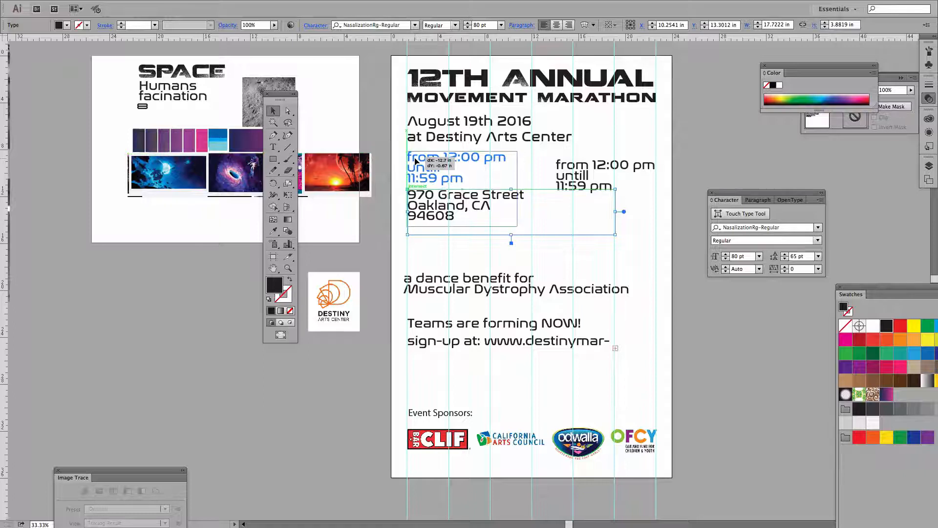
{"action": "left_click", "coordinate": [536, 214]}
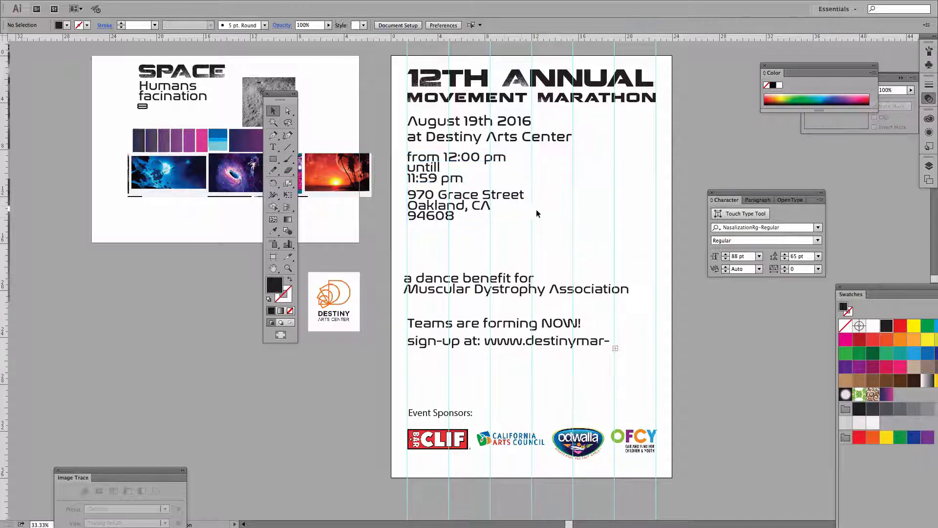
{"action": "left_click", "coordinate": [448, 179]}
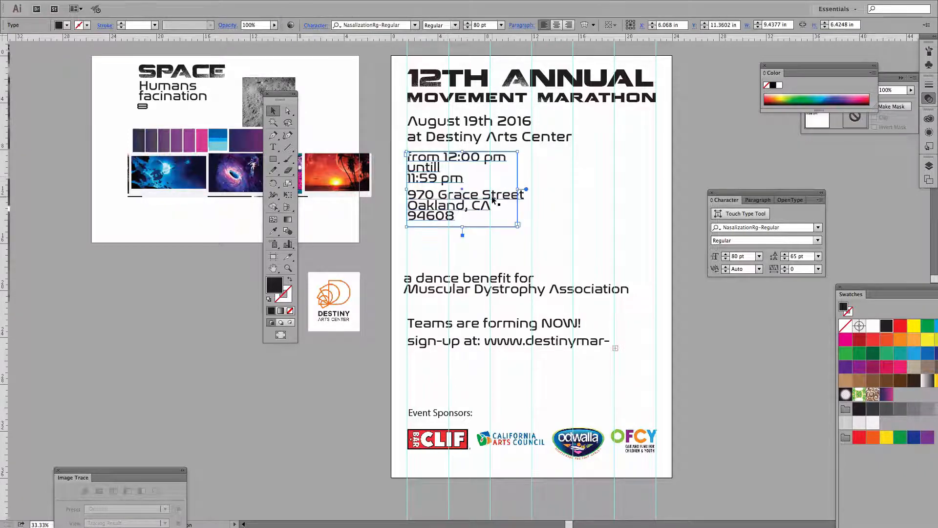
{"action": "left_click", "coordinate": [525, 195]}
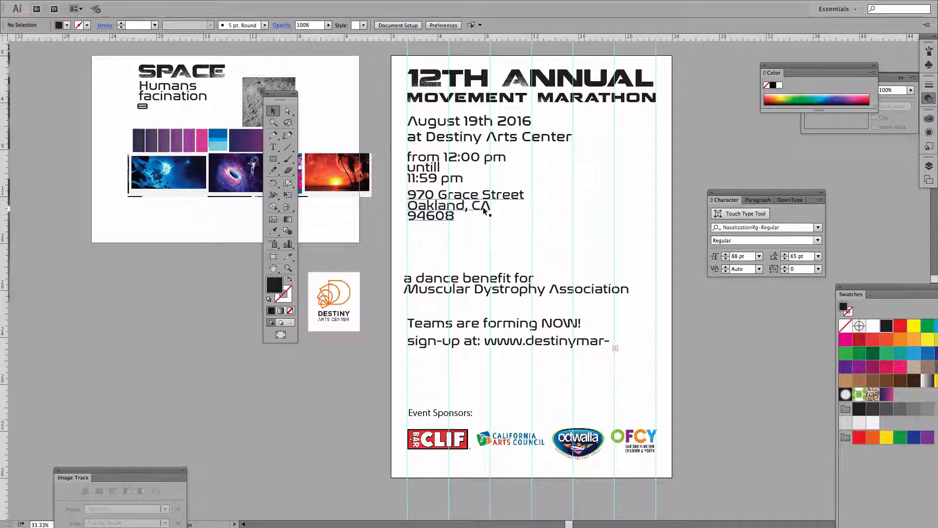
{"action": "left_click_drag", "start_coordinate": [456, 215], "coordinate": [457, 243]}
{"action": "left_click", "coordinate": [696, 170]}
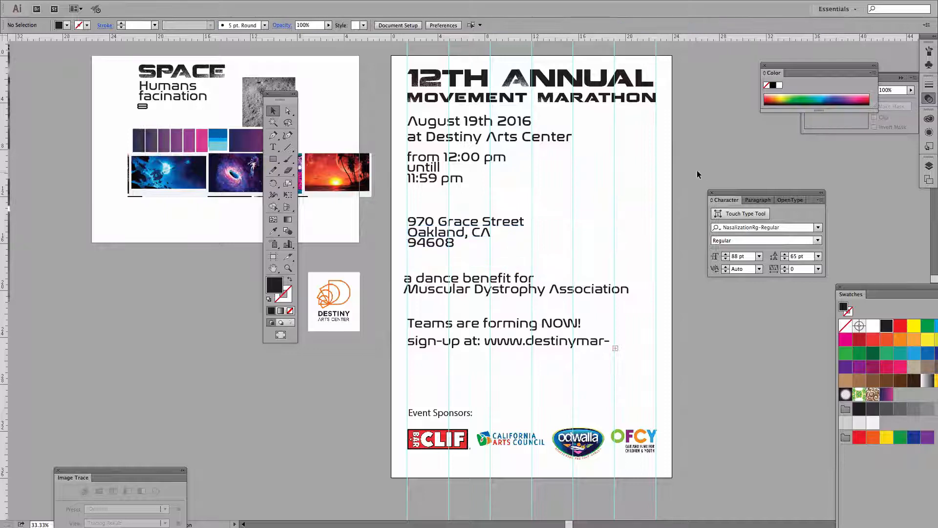
Increase the font size of the whole "from 12:00 pm untill 11:59 pm" text to 95 pt.
{"action": "left_click", "coordinate": [456, 180]}
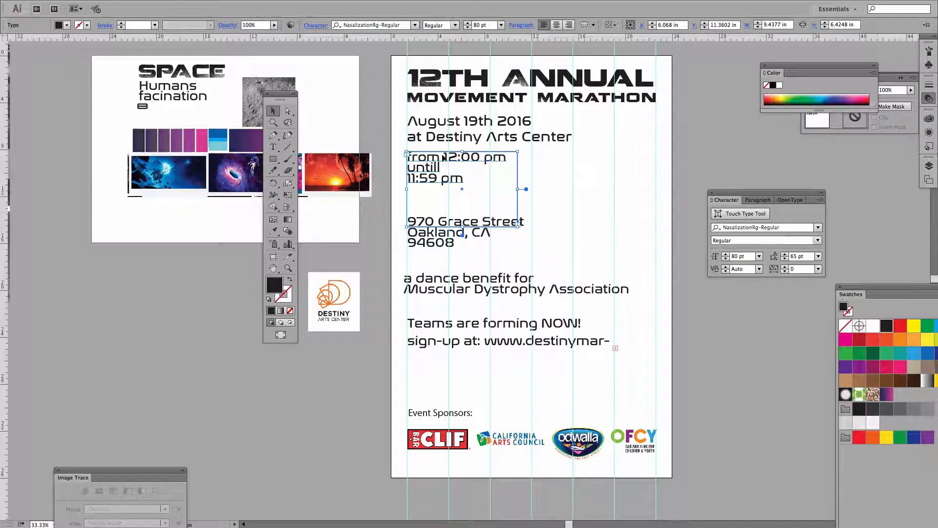
{"action": "left_click", "coordinate": [273, 147]}
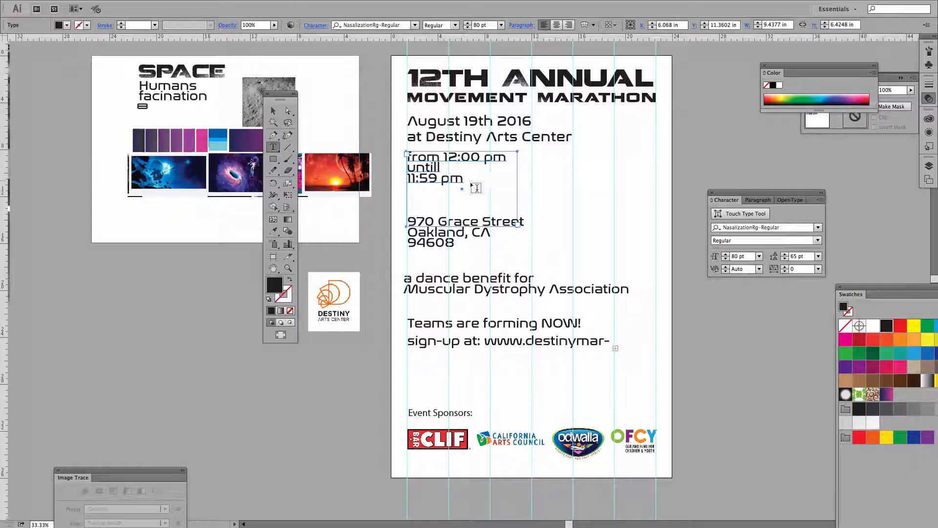
{"action": "left_click_drag", "start_coordinate": [463, 179], "coordinate": [388, 152]}
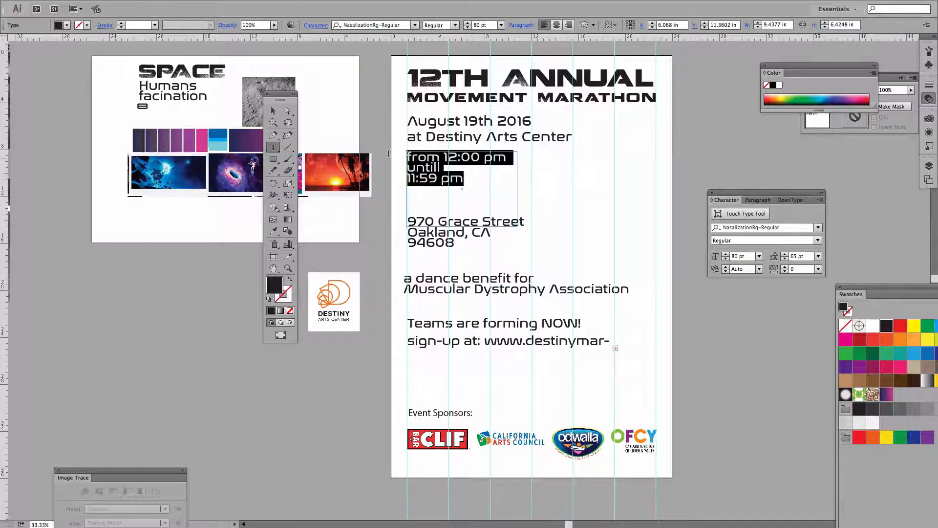
{"action": "left_click", "coordinate": [467, 23]}
{"action": "left_click", "coordinate": [468, 23]}
{"action": "left_click", "coordinate": [468, 23]}
{"action": "left_click", "coordinate": [468, 23]}
{"action": "left_click", "coordinate": [468, 23]}
{"action": "left_click", "coordinate": [467, 23]}
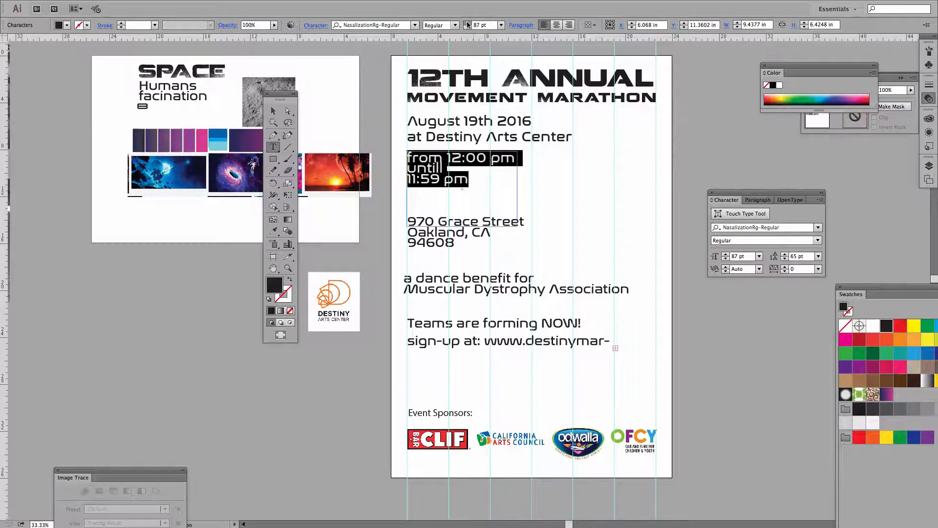
{"action": "left_click", "coordinate": [467, 23]}
{"action": "left_click", "coordinate": [468, 22]}
{"action": "left_click", "coordinate": [468, 23]}
{"action": "left_click", "coordinate": [468, 23]}
{"action": "left_click", "coordinate": [468, 23]}
{"action": "left_click", "coordinate": [468, 23]}
{"action": "left_click", "coordinate": [468, 23]}
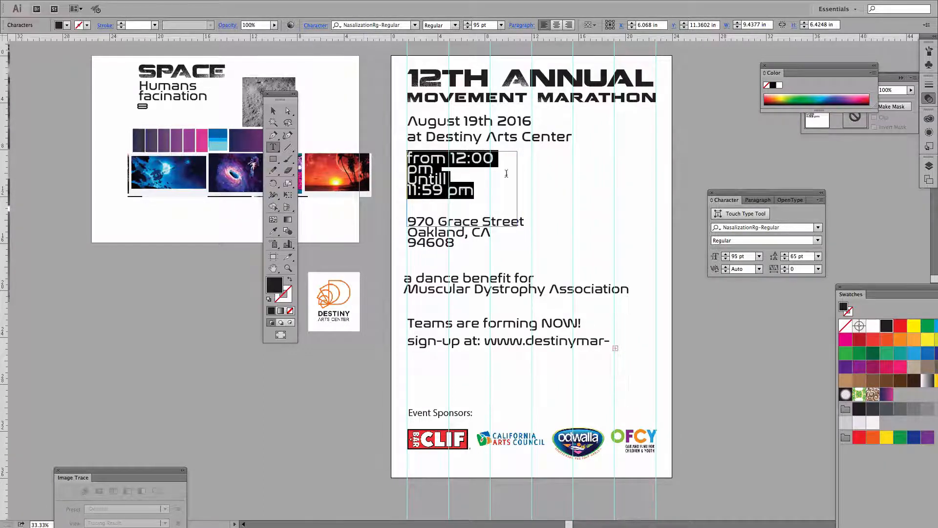
Widen the time text frame to about 10.65 in so "from 12:00 pm" fits on one line.
{"action": "left_click", "coordinate": [273, 111]}
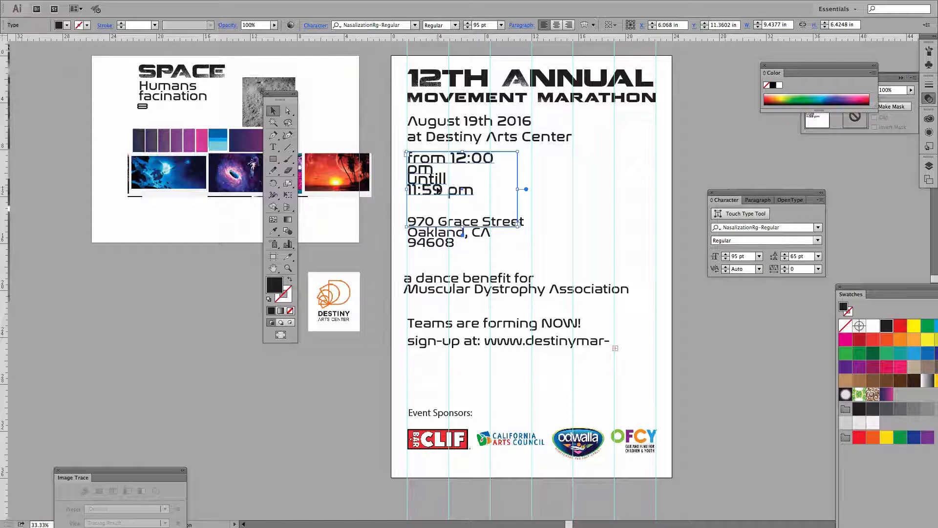
{"action": "mouse_move", "coordinate": [518, 189]}
{"action": "left_mouse_down"}
{"action": "mouse_move", "coordinate": [567, 191]}
{"action": "mouse_move", "coordinate": [534, 190]}
{"action": "left_mouse_up"}
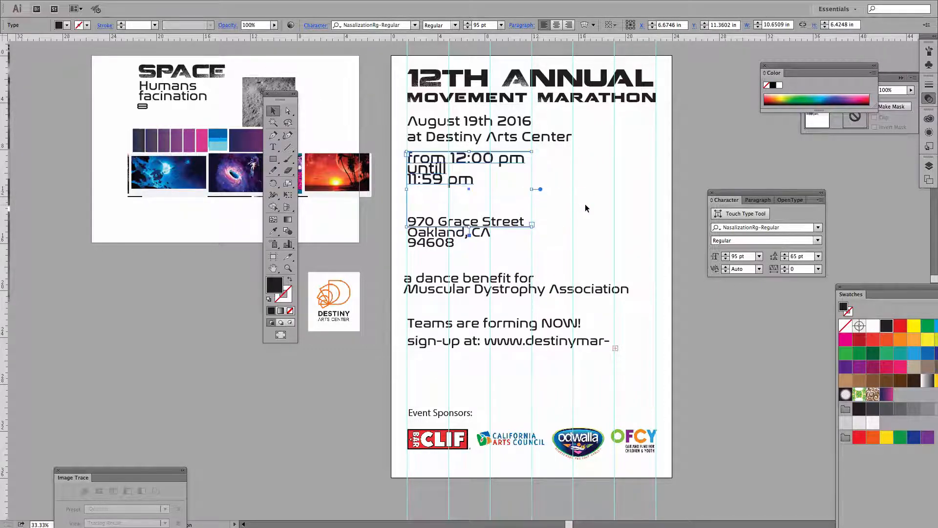
{"action": "left_click", "coordinate": [471, 192]}
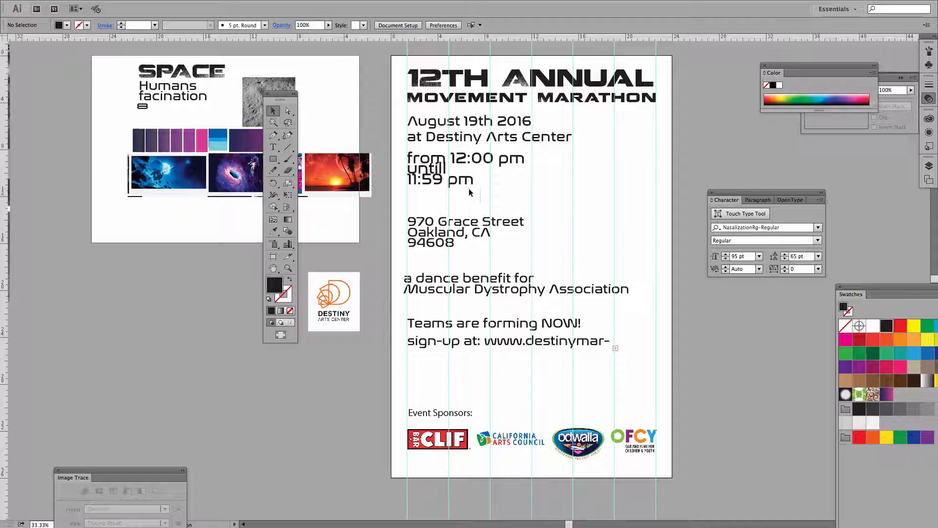
Set the leading of all three lines of the time text to 80 pt.
{"action": "left_click", "coordinate": [273, 147]}
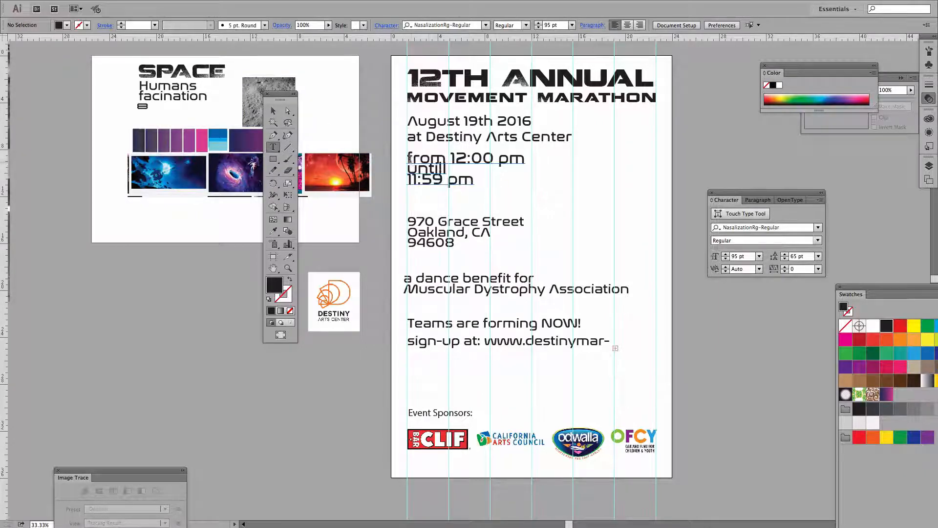
{"action": "left_click_drag", "start_coordinate": [410, 159], "coordinate": [495, 189]}
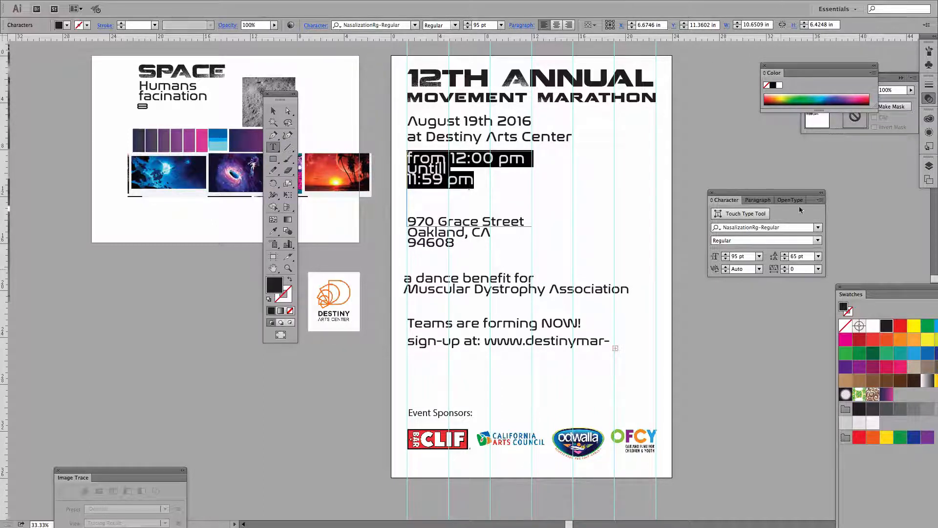
{"action": "left_click", "coordinate": [785, 254]}
{"action": "left_click", "coordinate": [784, 254]}
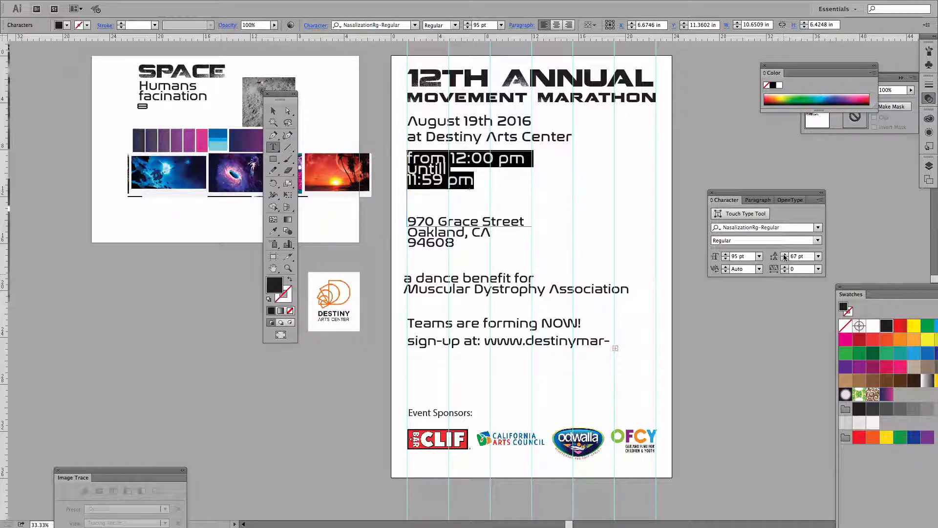
{"action": "left_click", "coordinate": [784, 254]}
{"action": "left_click", "coordinate": [785, 254]}
{"action": "left_click", "coordinate": [785, 254]}
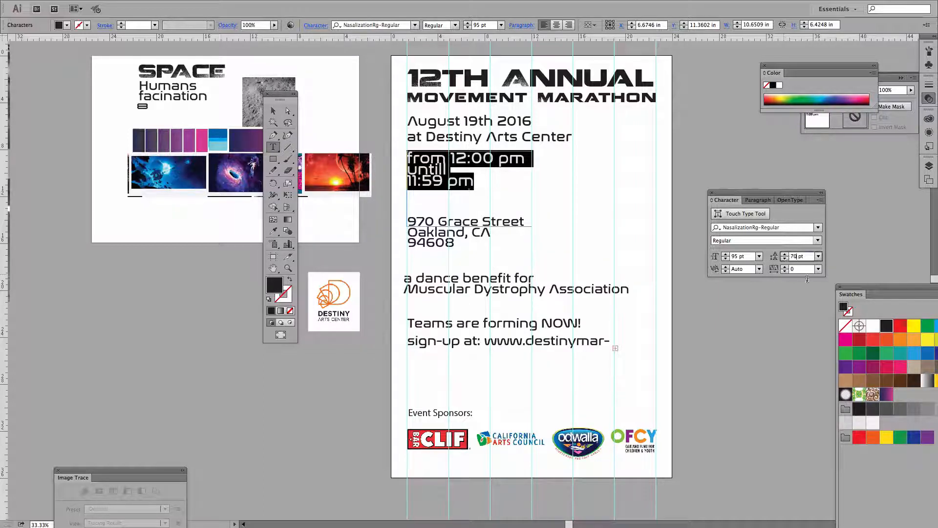
{"action": "key", "text": "shift+Up"}
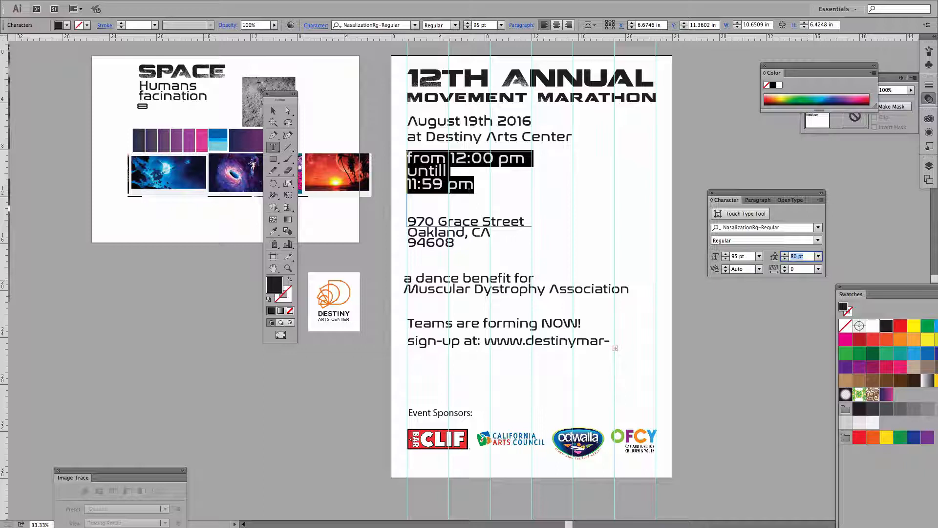
{"action": "key", "text": "shift+Up"}
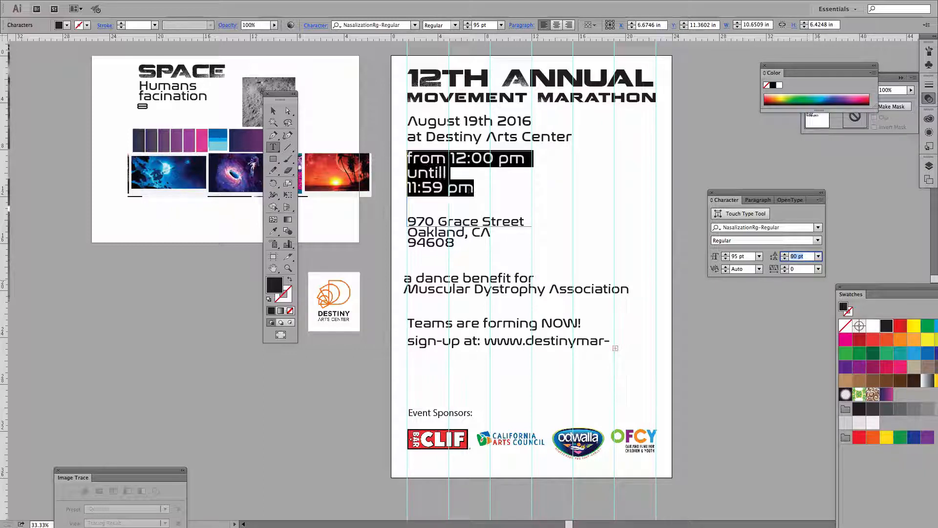
{"action": "key", "text": "shift+Down"}
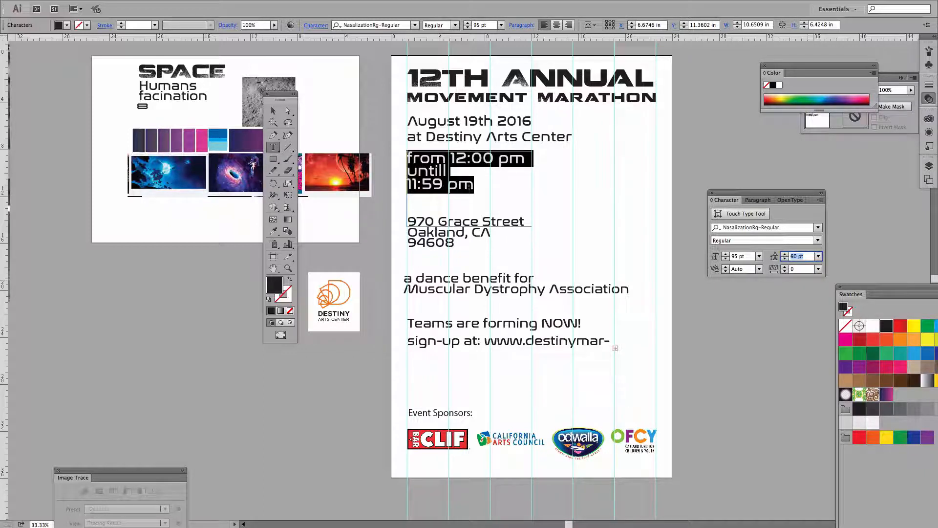
Set the time text's font size to 101 pt and widen its frame to about 13.1 in to keep "from 12:00 pm" on one line.
{"action": "left_click", "coordinate": [735, 256]}
{"action": "type", "text": "100"}
{"action": "key", "text": "Return"}
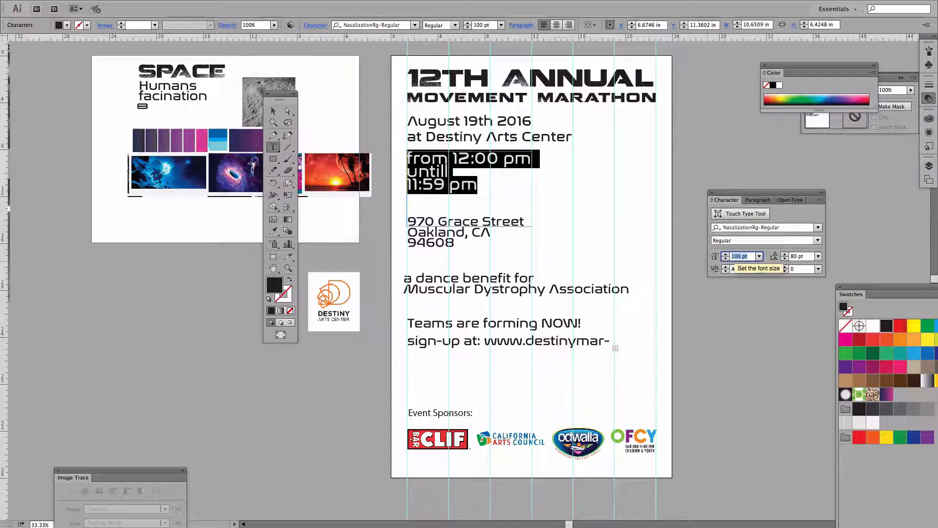
{"action": "key", "text": "Up"}
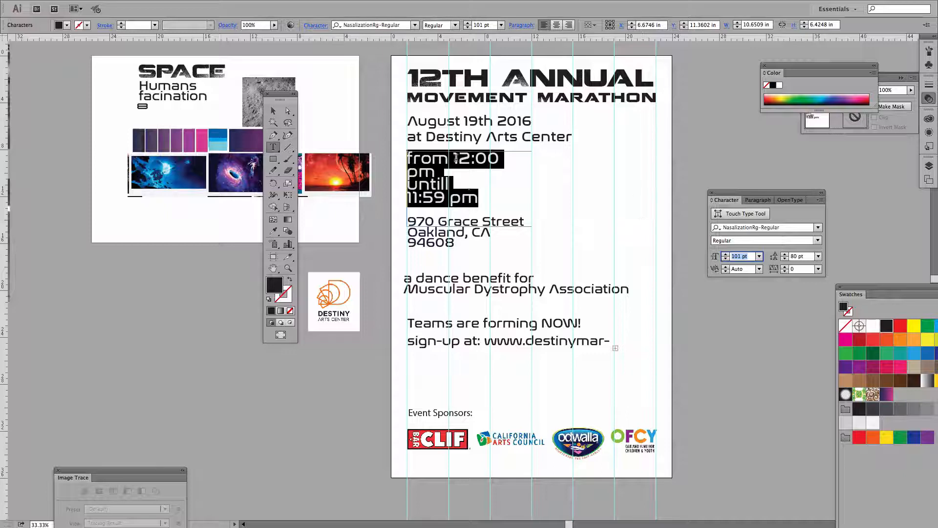
{"action": "left_click", "coordinate": [274, 111]}
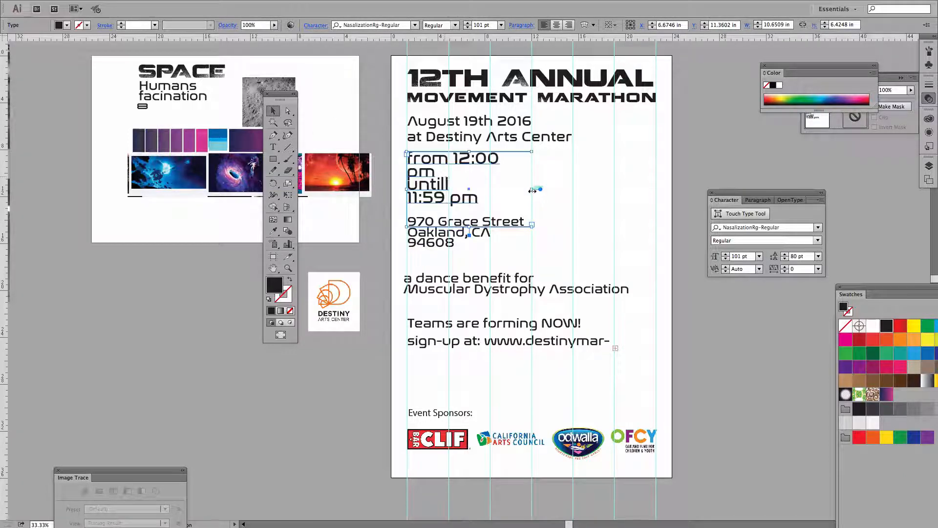
{"action": "left_click_drag", "start_coordinate": [532, 190], "coordinate": [563, 191]}
{"action": "left_click", "coordinate": [438, 205]}
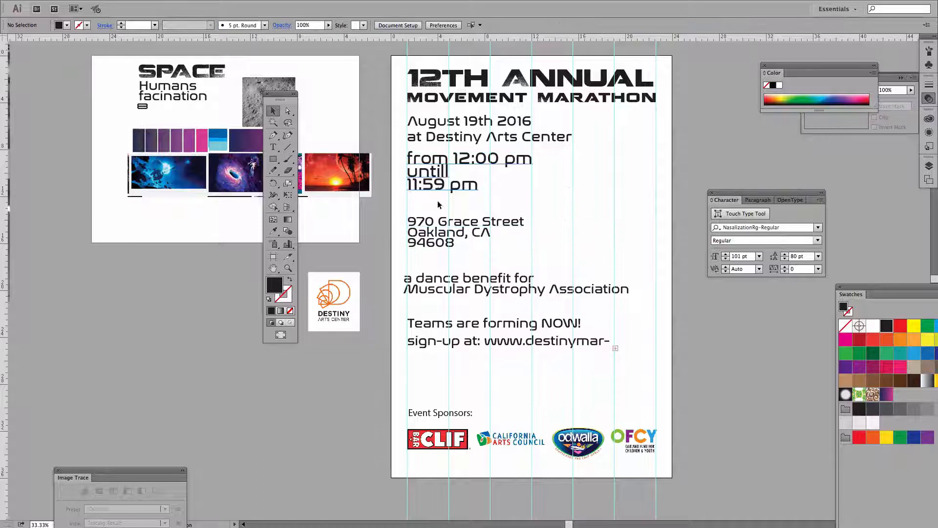
Shorten the time text frame to about 3.9 in high and move it straight down to just above the address block.
{"action": "left_click", "coordinate": [431, 179]}
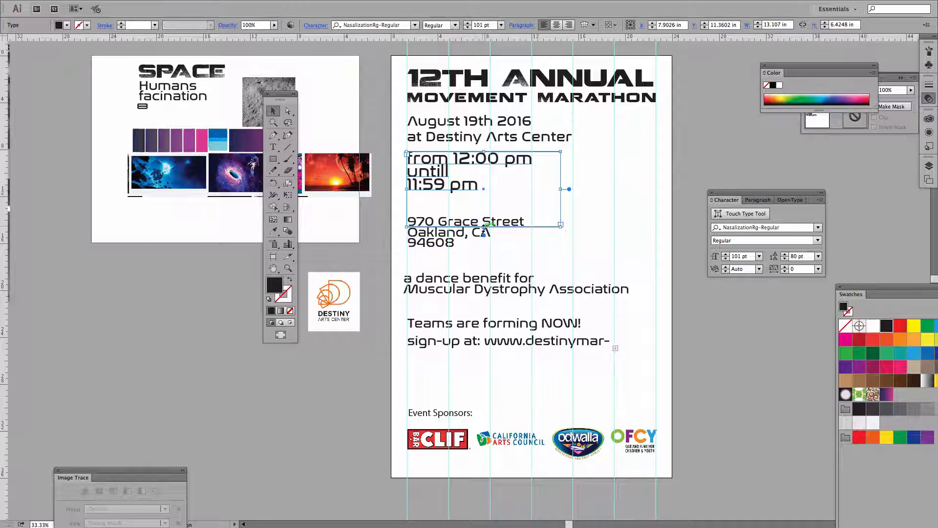
{"action": "left_click_drag", "start_coordinate": [483, 226], "coordinate": [480, 195]}
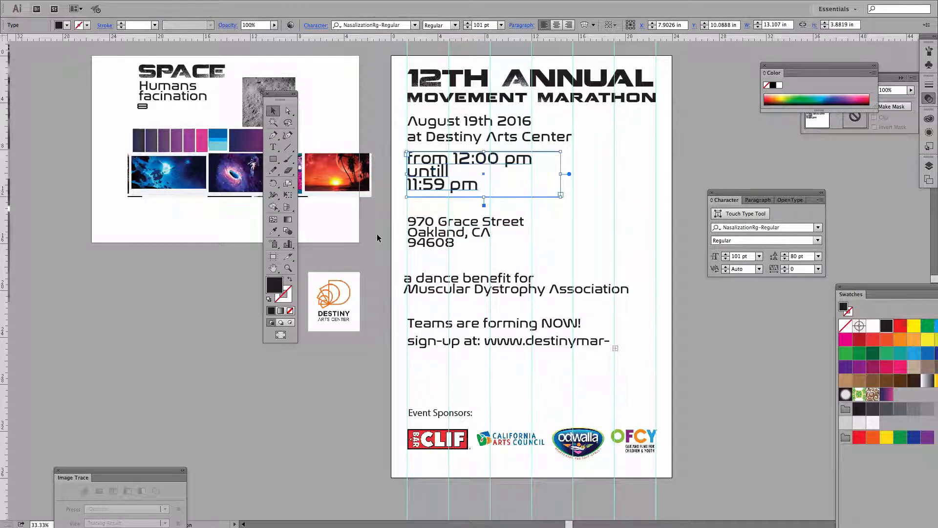
{"action": "left_click", "coordinate": [376, 238]}
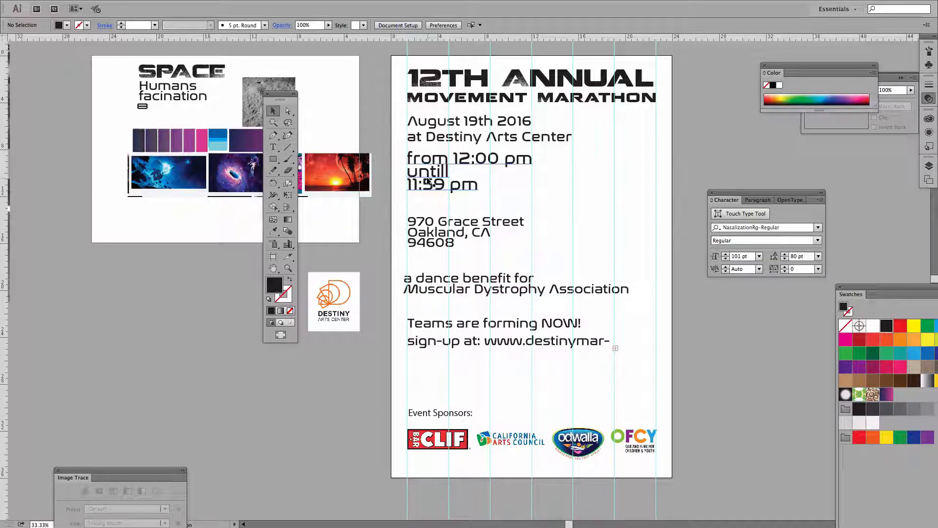
{"action": "left_click_drag", "start_coordinate": [428, 181], "coordinate": [428, 195]}
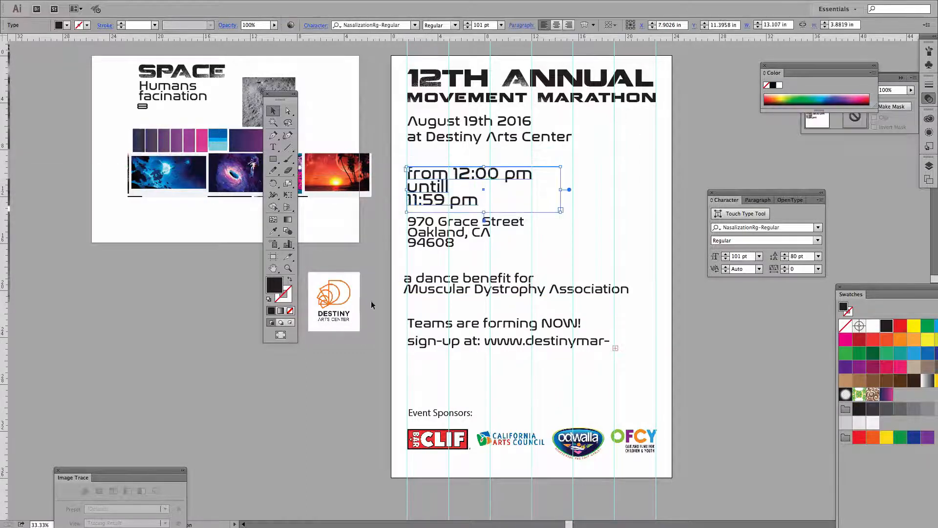
{"action": "left_click", "coordinate": [355, 306]}
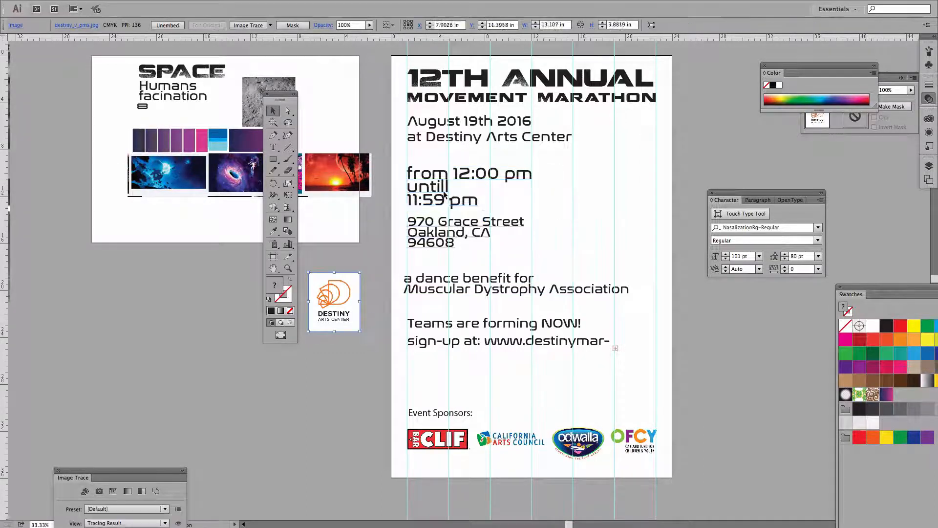
Nudge the "at Destiny Arts Center" line slightly up, closer to the "August 19th 2016" line.
{"action": "left_click", "coordinate": [435, 141]}
{"action": "key", "text": "Up"}
{"action": "key", "text": "Up"}
{"action": "key", "text": "Up"}
{"action": "key", "text": "Up"}
{"action": "key", "text": "Up"}
{"action": "key", "text": "Up"}
{"action": "key", "text": "Up"}
{"action": "key", "text": "Up"}
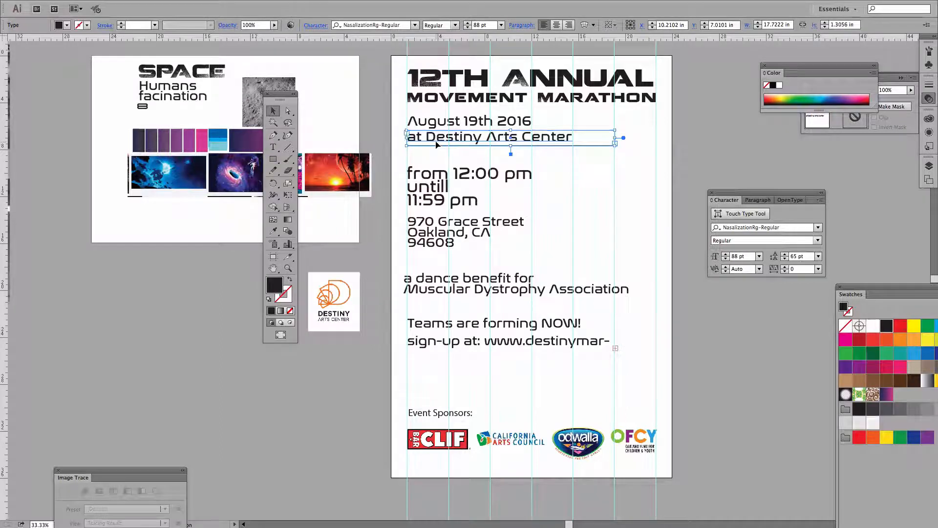
{"action": "key", "text": "Up"}
{"action": "key", "text": "Up"}
{"action": "key", "text": "Up"}
{"action": "key", "text": "Up"}
{"action": "key", "text": "Up"}
{"action": "key", "text": "Up"}
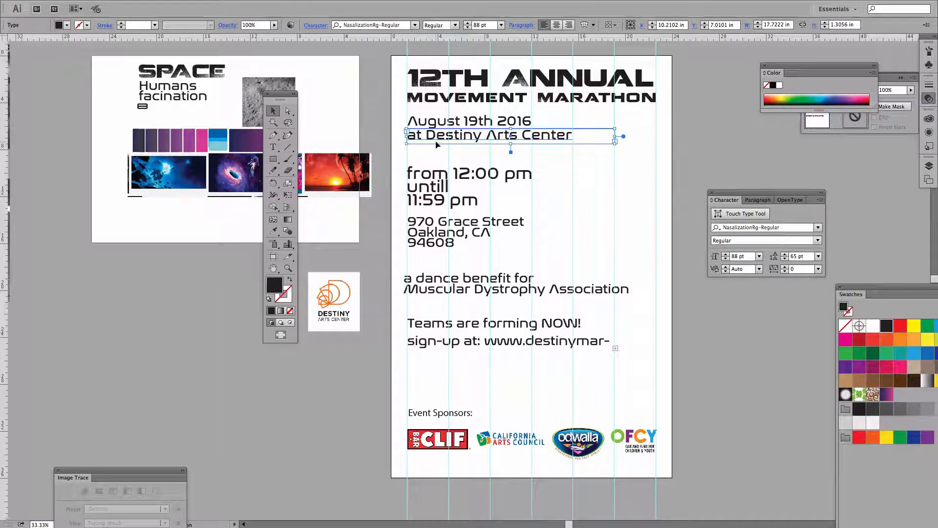
{"action": "left_click", "coordinate": [703, 111]}
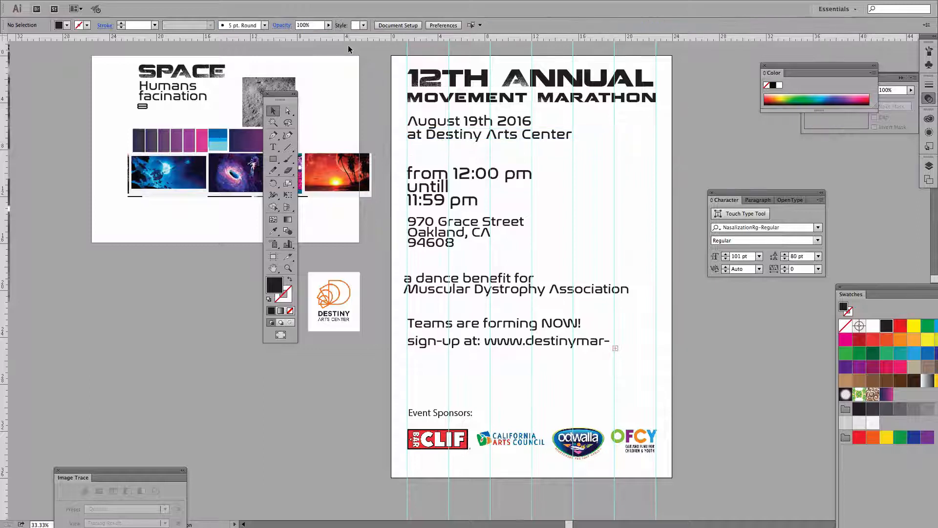
Nudge the two title lines, the date and the venue line down together, closer to the time text.
{"action": "left_click_drag", "start_coordinate": [371, 63], "coordinate": [472, 141]}
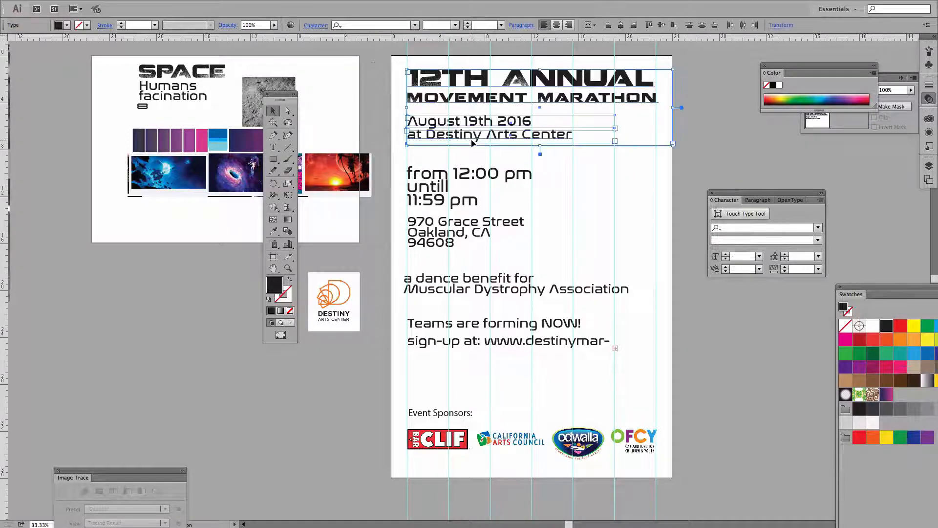
{"action": "key", "text": "shift+Down"}
{"action": "key", "text": "shift+Down"}
{"action": "key", "text": "shift+Down"}
{"action": "key", "text": "shift+Down"}
{"action": "key", "text": "shift+Down"}
{"action": "key", "text": "shift+Down"}
{"action": "key", "text": "shift+Down"}
{"action": "key", "text": "shift+Down"}
{"action": "key", "text": "shift+Down"}
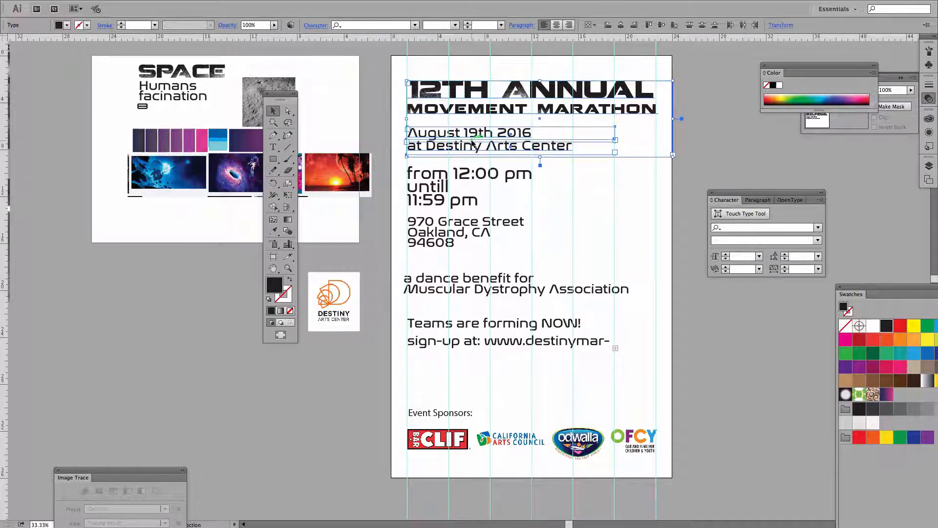
{"action": "left_click", "coordinate": [397, 246]}
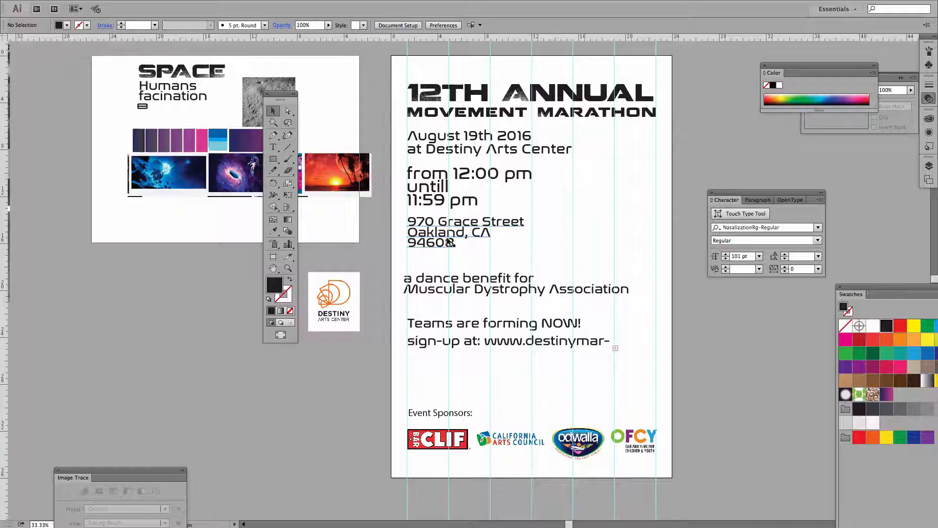
Move the address block up beside the time text, ending at the last column guide.
{"action": "left_click_drag", "start_coordinate": [448, 241], "coordinate": [579, 195]}
{"action": "left_click", "coordinate": [701, 145]}
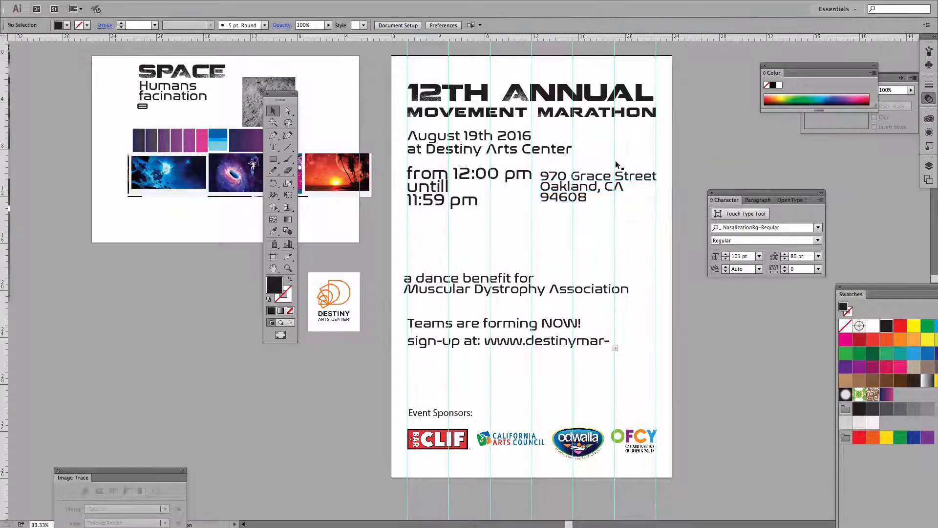
Set the font size of the "from 12:00 pm untill 11:59 pm" text to 80 pt.
{"action": "left_click", "coordinate": [464, 177]}
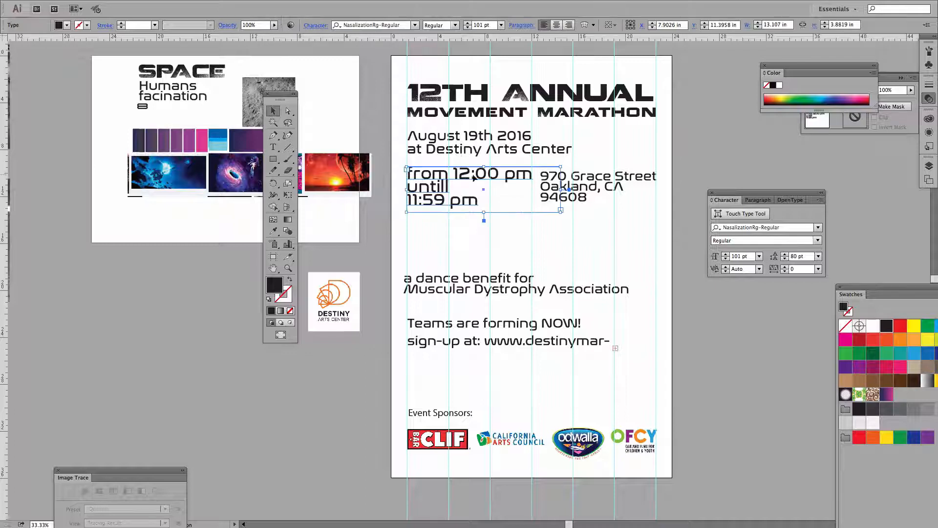
{"action": "key", "text": "s"}
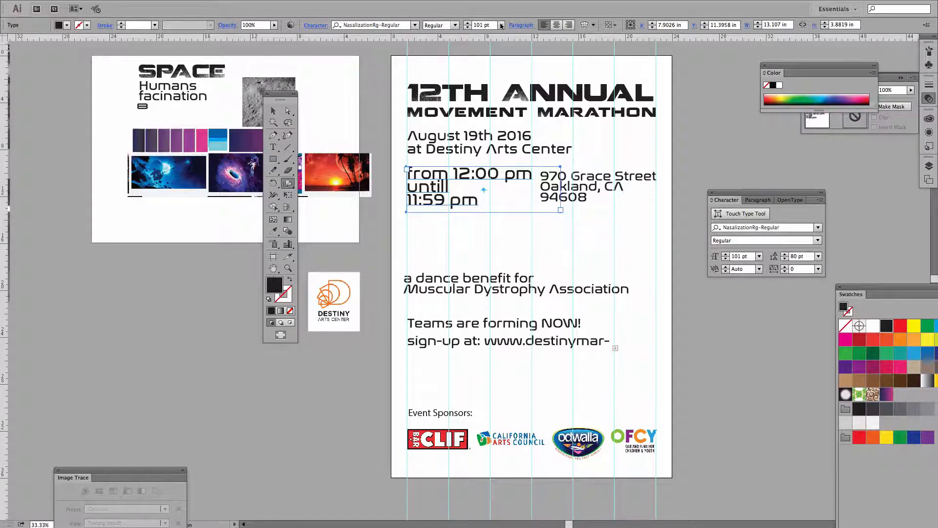
{"action": "left_click", "coordinate": [482, 27]}
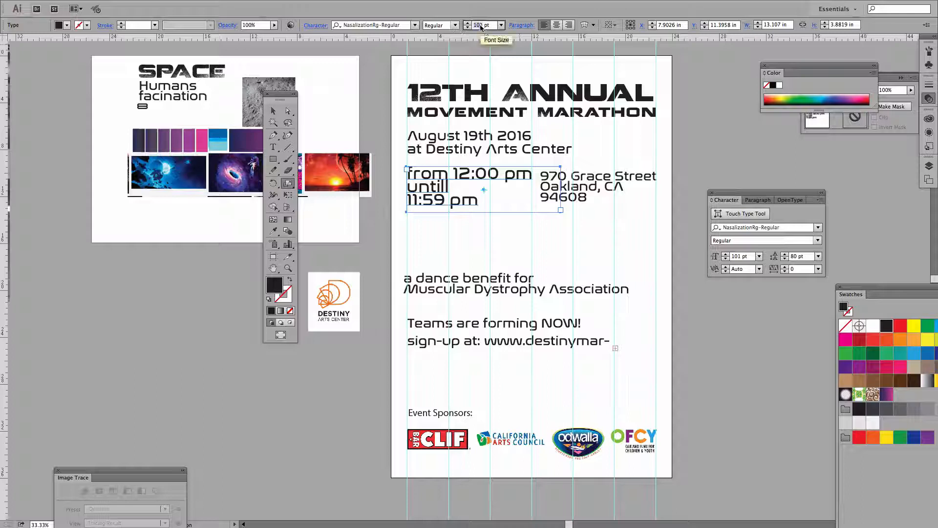
{"action": "type", "text": "80"}
{"action": "key", "text": "Return"}
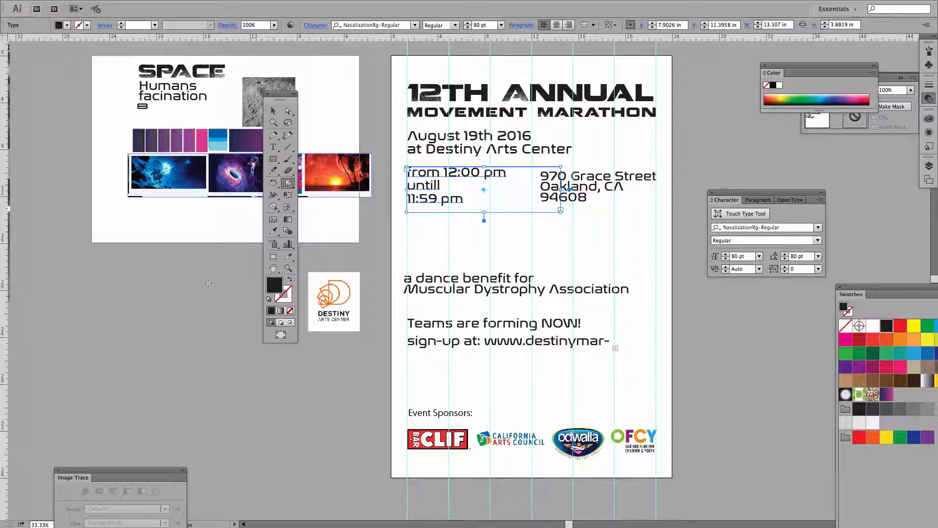
{"action": "key", "text": "v"}
{"action": "left_click", "coordinate": [346, 354]}
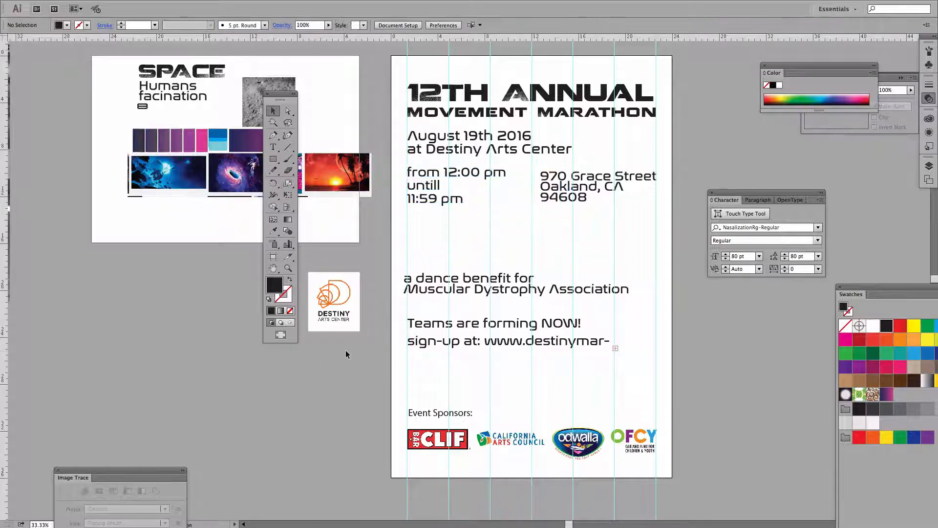
Nudge the time text down about 0.28 in so its first line aligns with the address block's first line.
{"action": "left_click", "coordinate": [439, 194]}
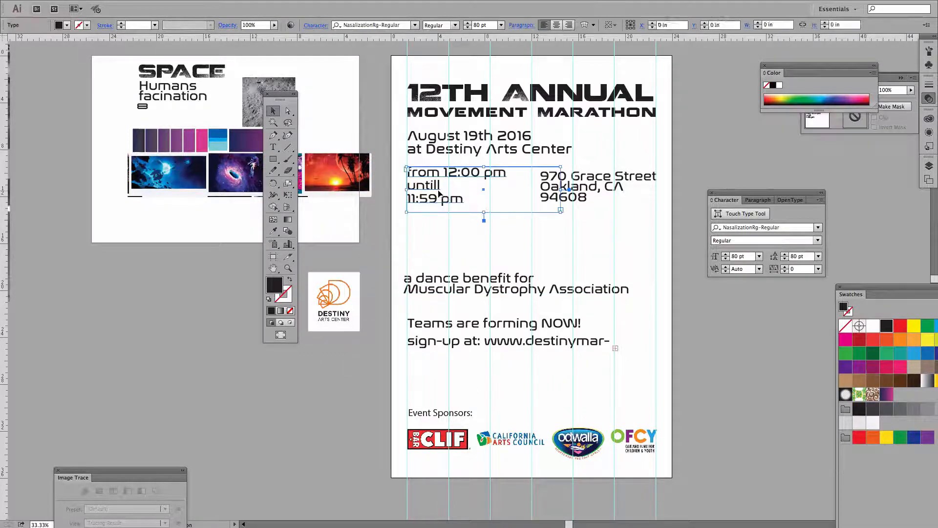
{"action": "key", "text": "shift+Down"}
{"action": "key", "text": "shift+Down"}
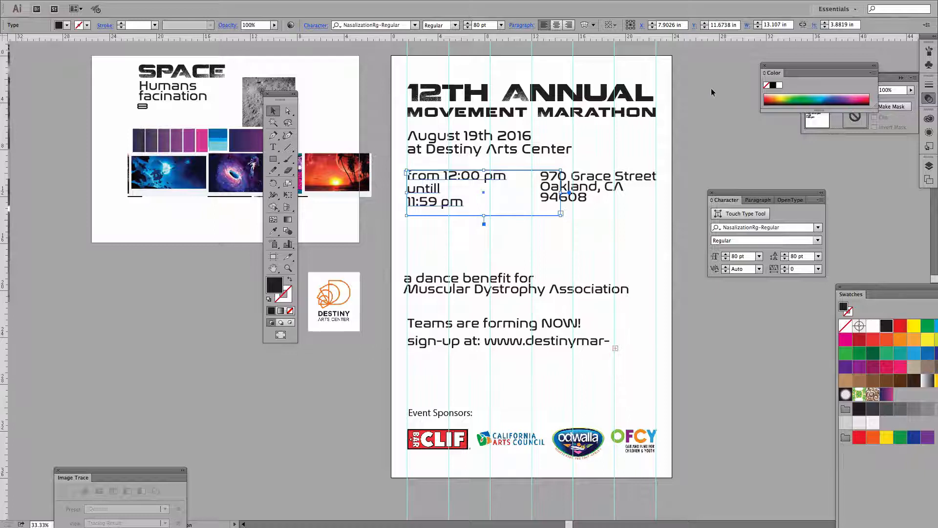
{"action": "left_click", "coordinate": [704, 134]}
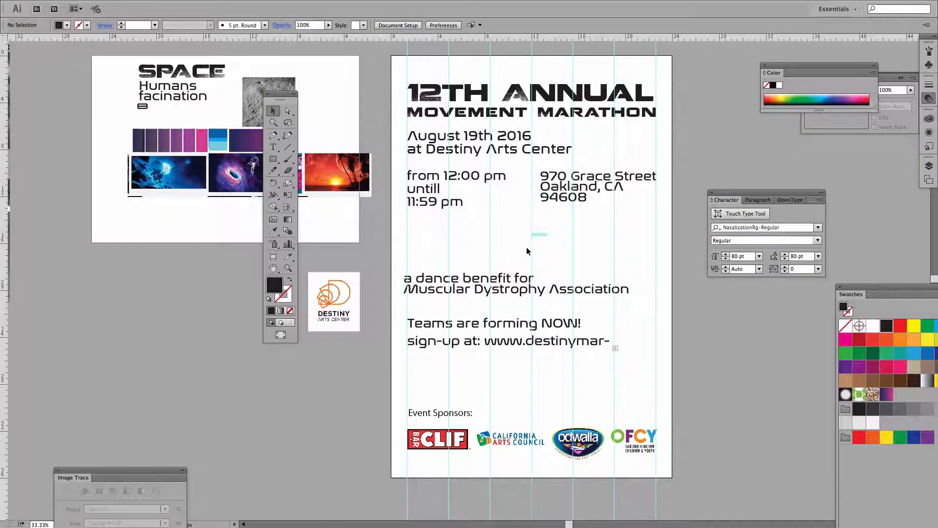
Move the "a dance benefit for Muscular Dystrophy Association" text down near the "Teams are forming NOW!" line and against the first column guide.
{"action": "left_click_drag", "start_coordinate": [500, 292], "coordinate": [505, 303]}
{"action": "left_click", "coordinate": [590, 356]}
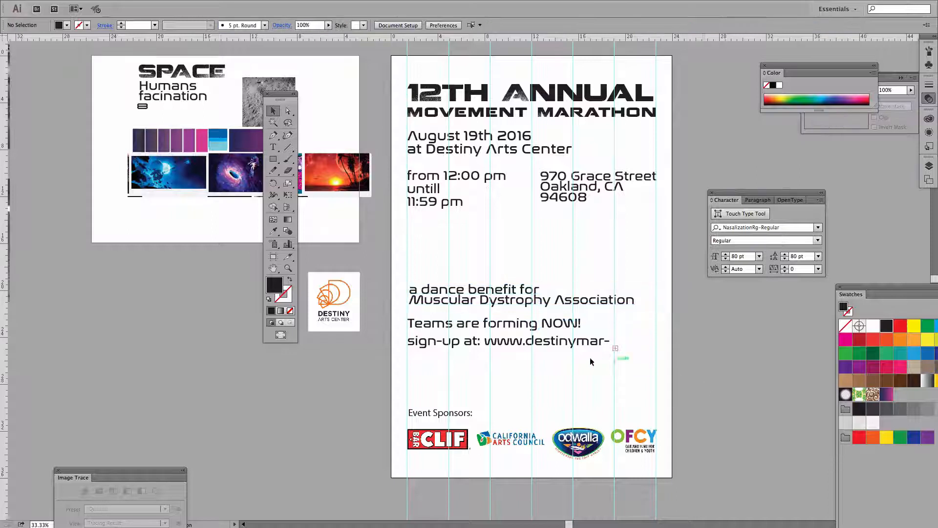
{"action": "left_click", "coordinate": [556, 344]}
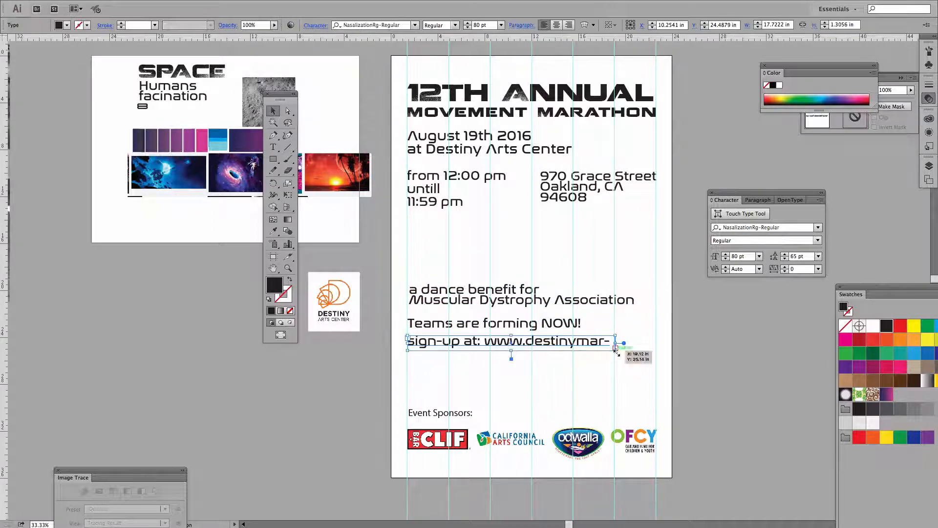
{"action": "left_click_drag", "start_coordinate": [614, 351], "coordinate": [658, 361]}
{"action": "left_click", "coordinate": [635, 416]}
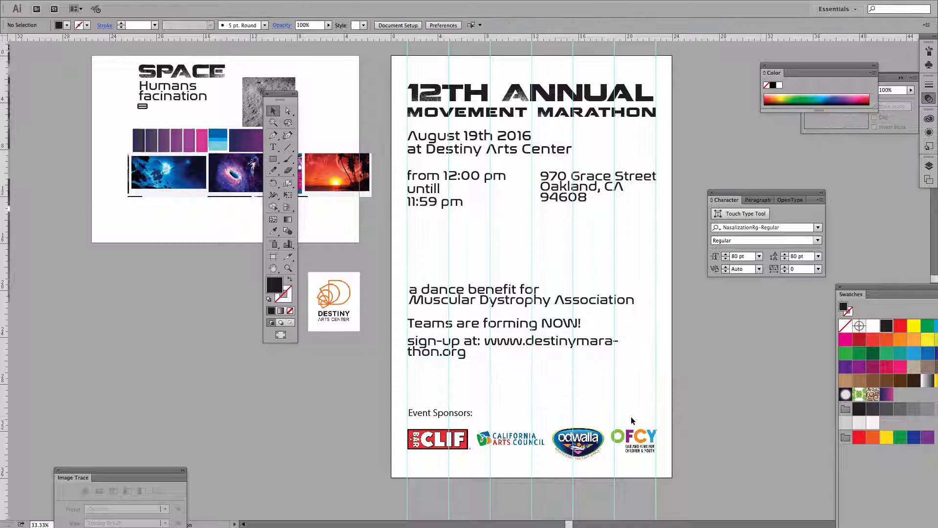
{"action": "left_click", "coordinate": [553, 349]}
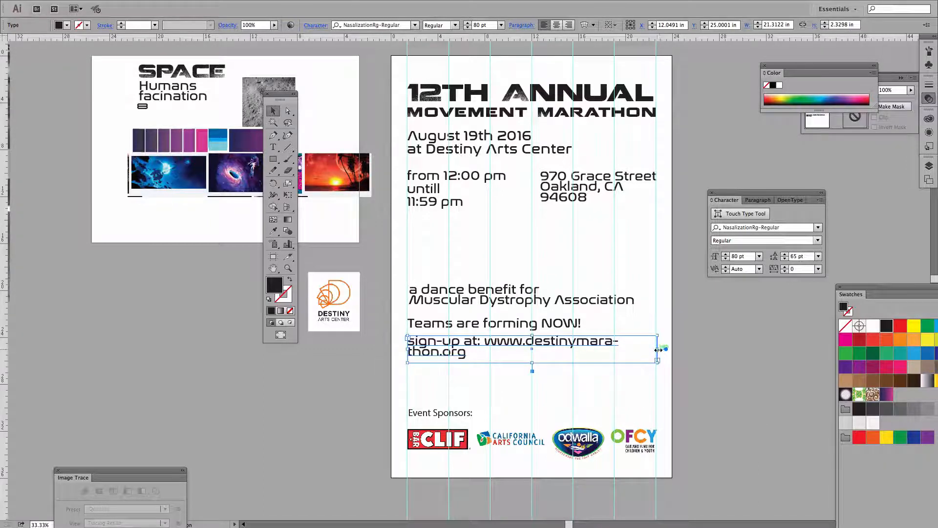
{"action": "left_click_drag", "start_coordinate": [659, 349], "coordinate": [696, 350]}
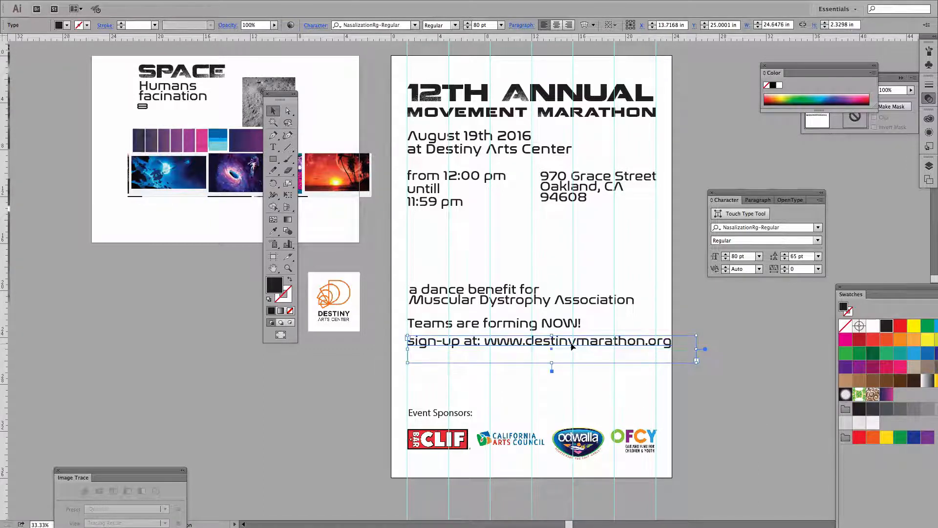
{"action": "left_click", "coordinate": [723, 388]}
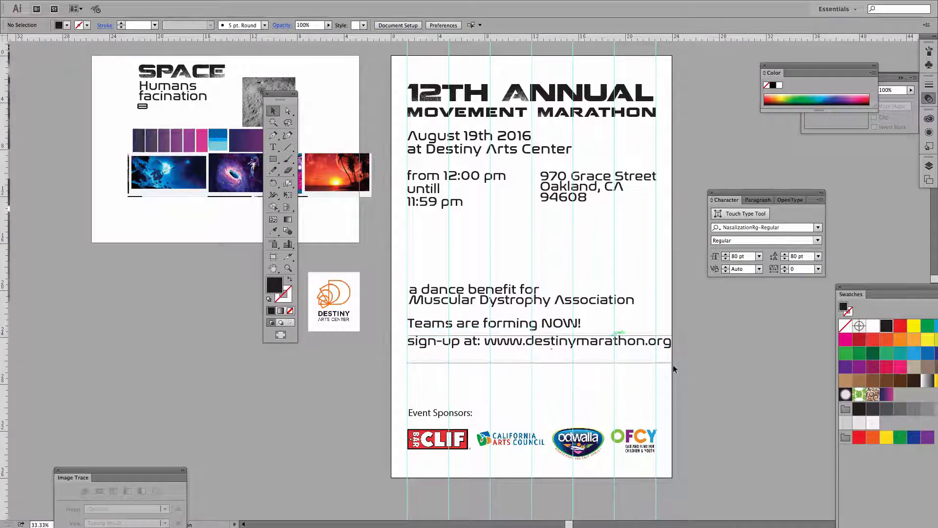
Reduce the sign-up line's font size to 75 pt so it ends at the last column guide.
{"action": "left_click_drag", "start_coordinate": [752, 393], "coordinate": [523, 341]}
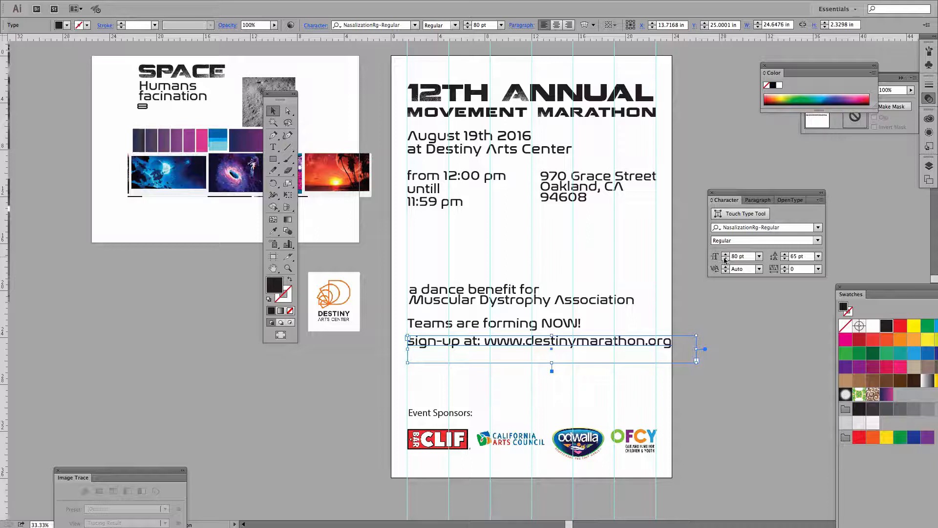
{"action": "left_click", "coordinate": [735, 258]}
{"action": "key", "text": "shift+Down"}
{"action": "key", "text": "shift+Down"}
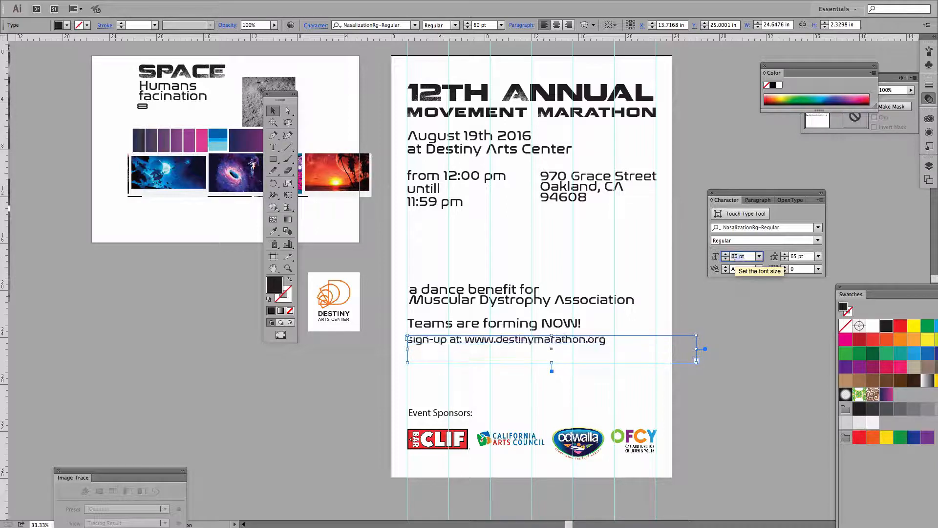
{"action": "key", "text": "Up"}
{"action": "key", "text": "Up"}
{"action": "key", "text": "Up"}
{"action": "key", "text": "Up"}
{"action": "key", "text": "Up"}
{"action": "key", "text": "Up"}
{"action": "key", "text": "Up"}
{"action": "key", "text": "Up"}
{"action": "key", "text": "Up"}
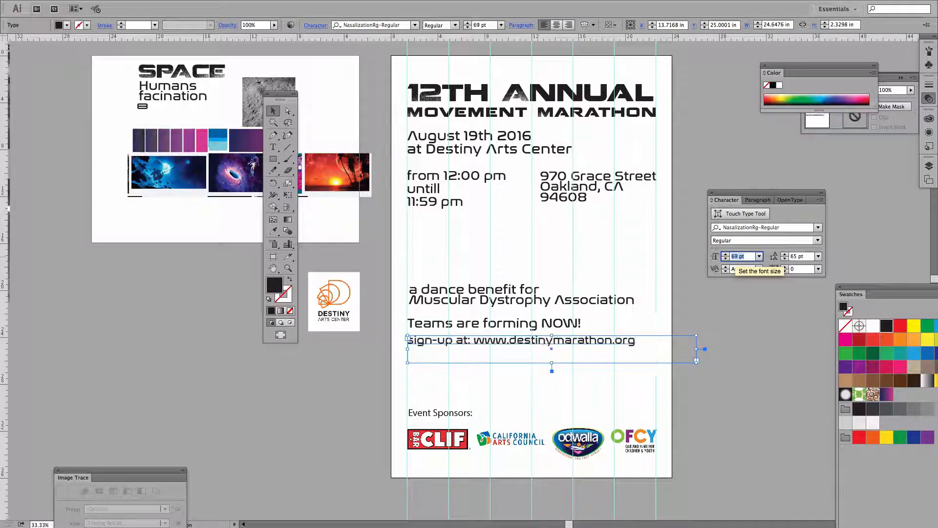
{"action": "key", "text": "Up"}
{"action": "key", "text": "Up"}
{"action": "key", "text": "Up"}
{"action": "key", "text": "Up"}
{"action": "key", "text": "Up"}
{"action": "key", "text": "Up"}
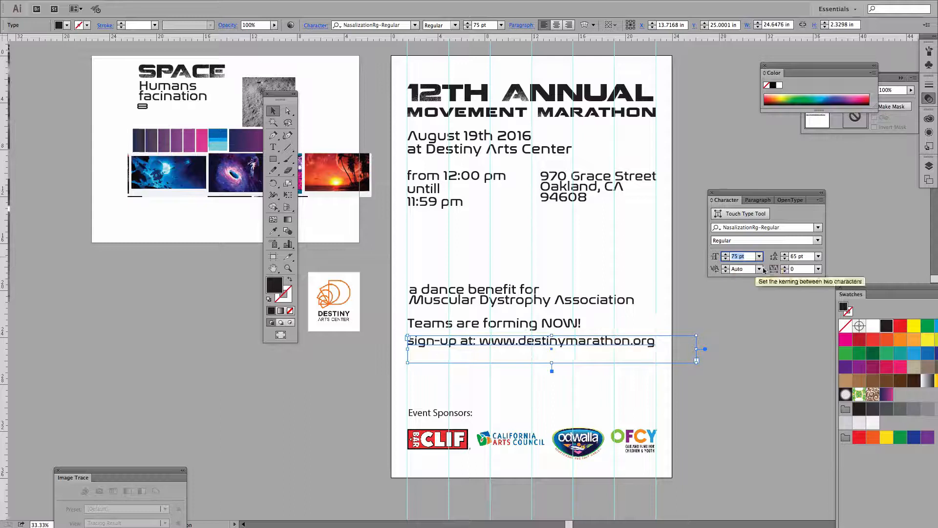
{"action": "left_click", "coordinate": [739, 320]}
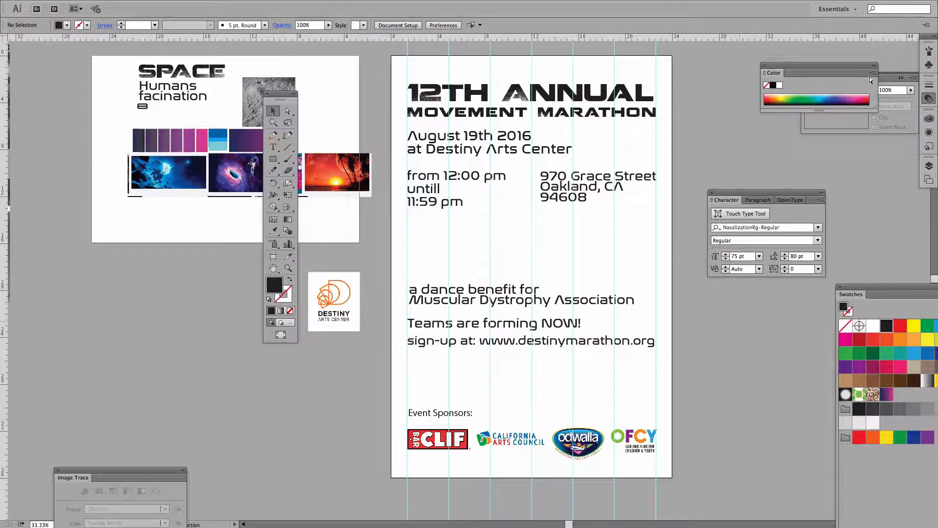
Search the computer for "photoshop" and launch Adobe Photoshop CC 2015.
{"action": "key", "text": "super+Tab"}
{"action": "left_click", "coordinate": [905, 6]}
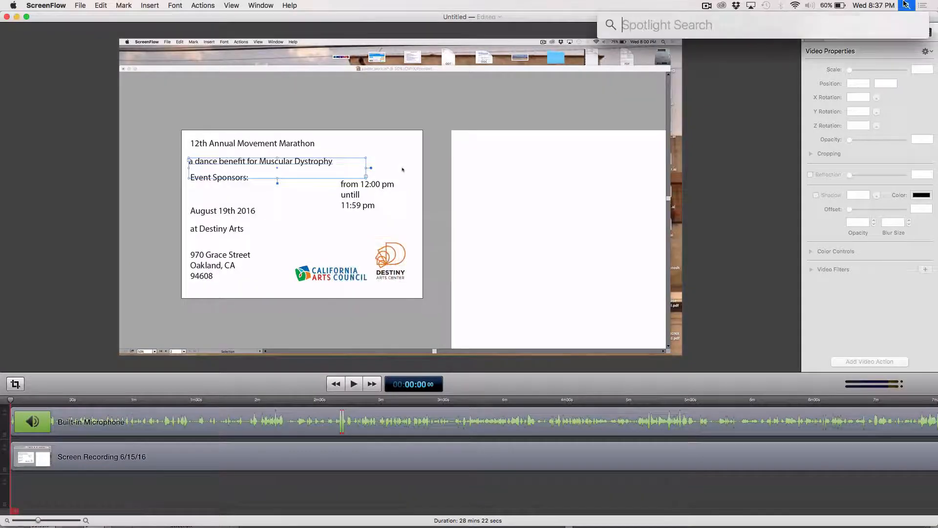
{"action": "type", "text": "phot"}
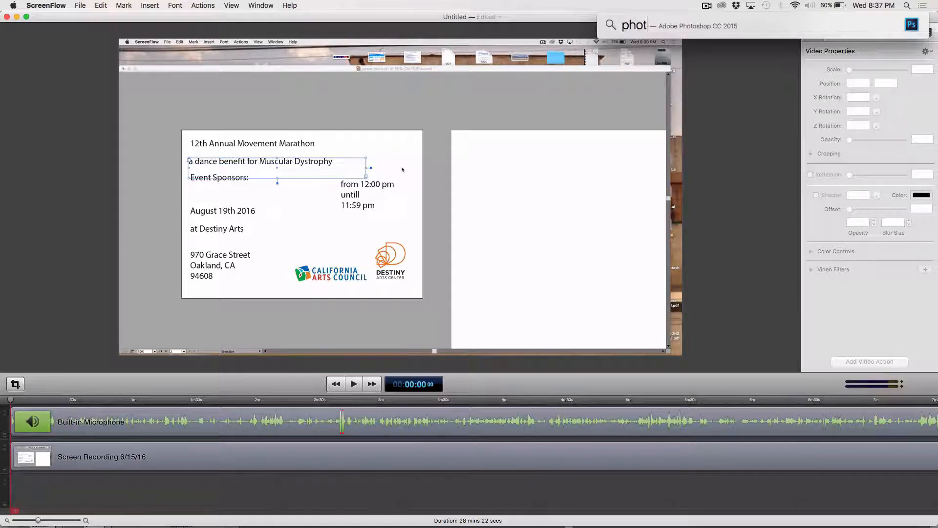
{"action": "type", "text": "oshop"}
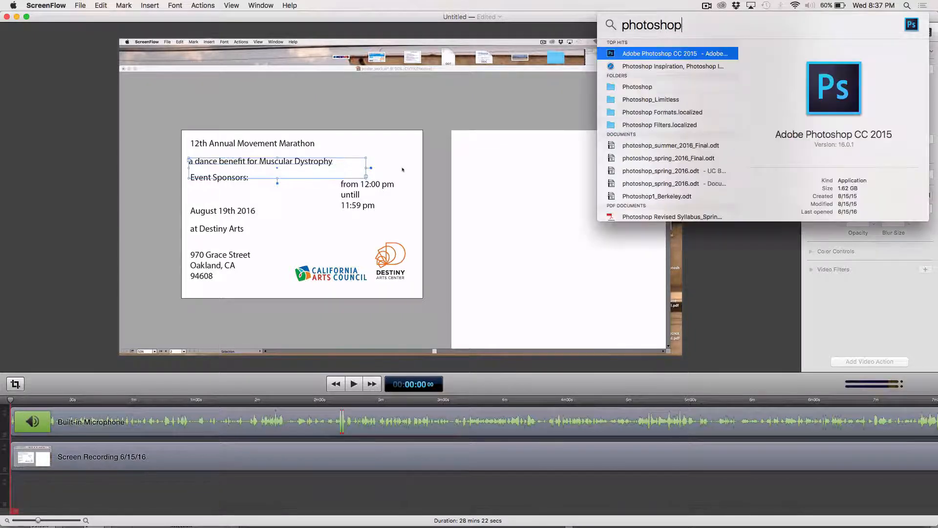
{"action": "key", "text": "Return"}
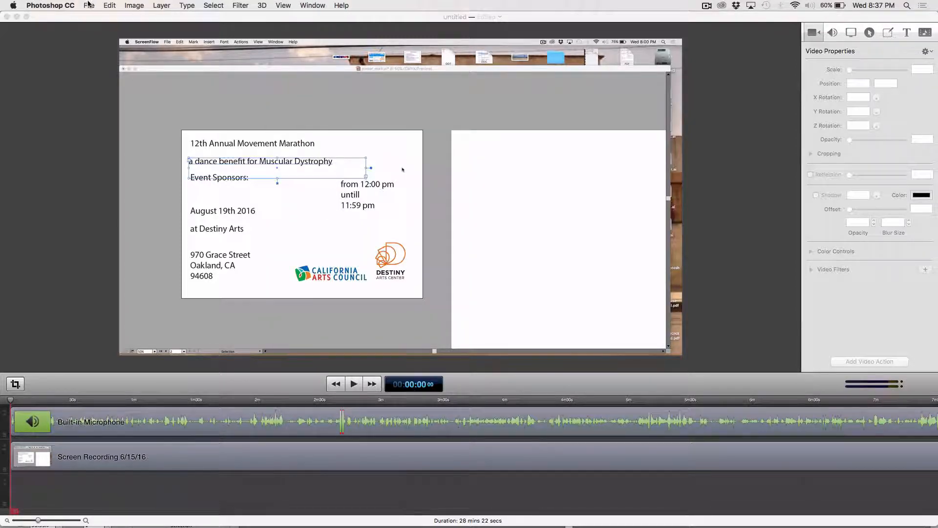
Open dance_marathon2mhs.jpg from the Desktop, assigning the working RGB profile Adobe RGB (1998).
{"action": "left_click", "coordinate": [89, 6]}
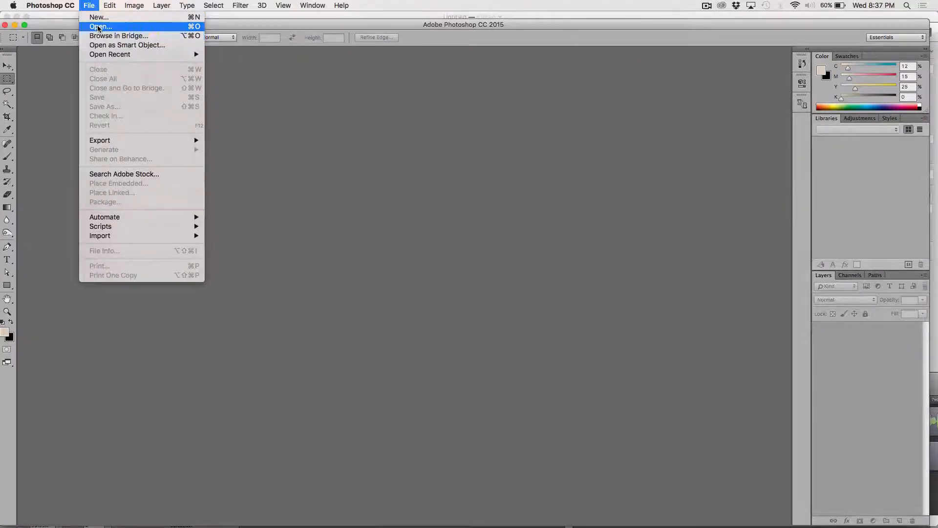
{"action": "left_click", "coordinate": [97, 27]}
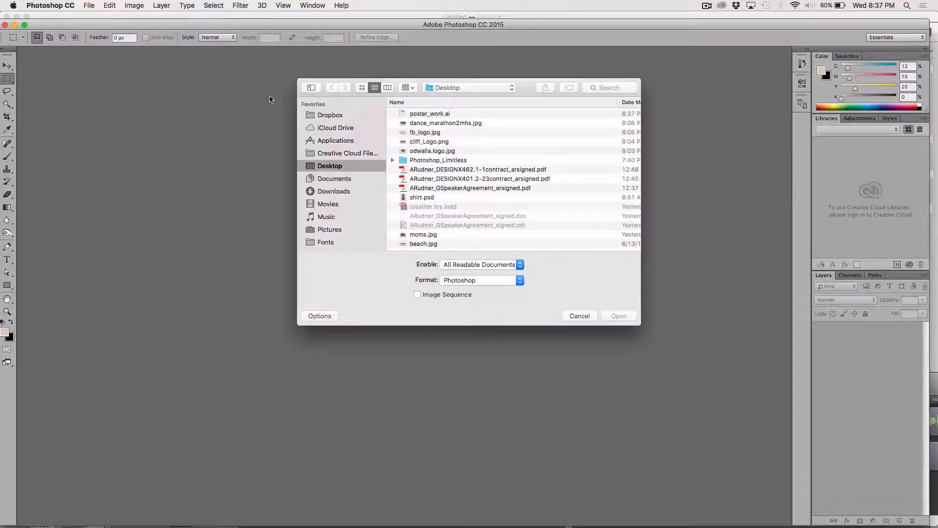
{"action": "left_click", "coordinate": [409, 125]}
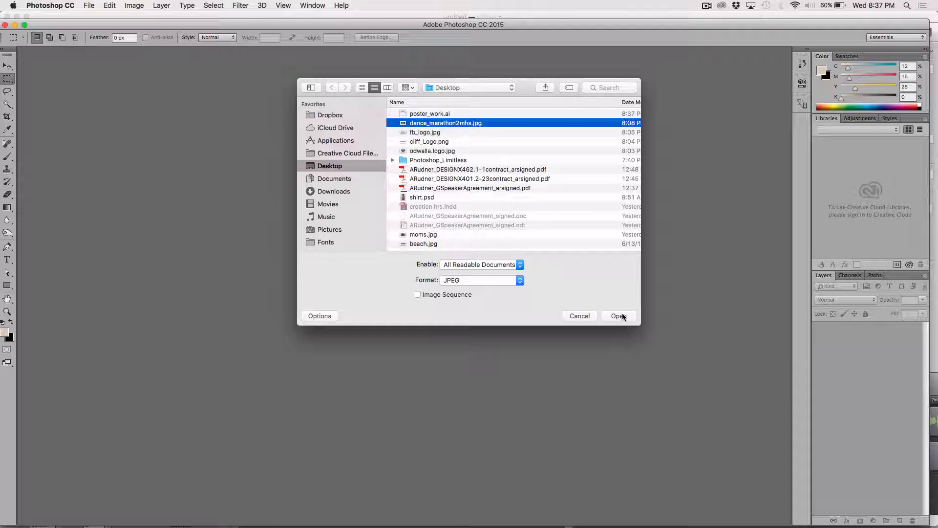
{"action": "left_click", "coordinate": [623, 316]}
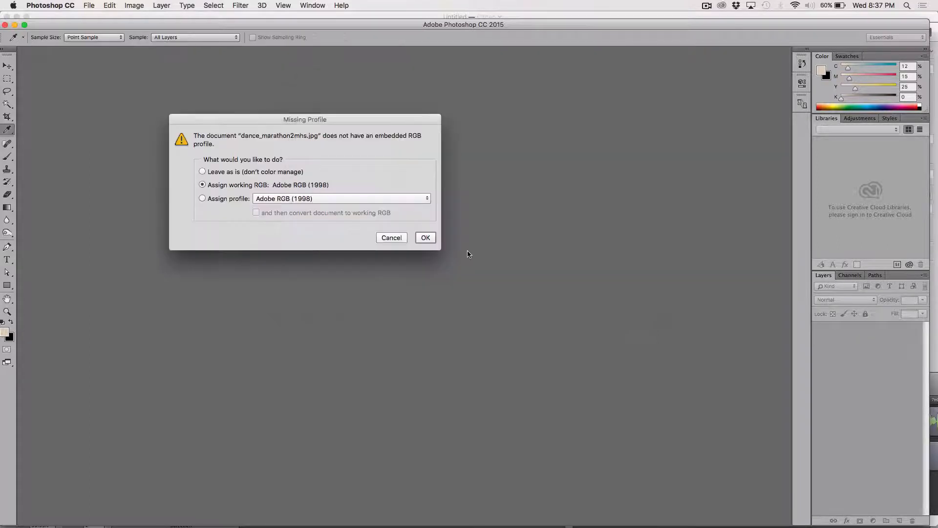
{"action": "left_click", "coordinate": [426, 238]}
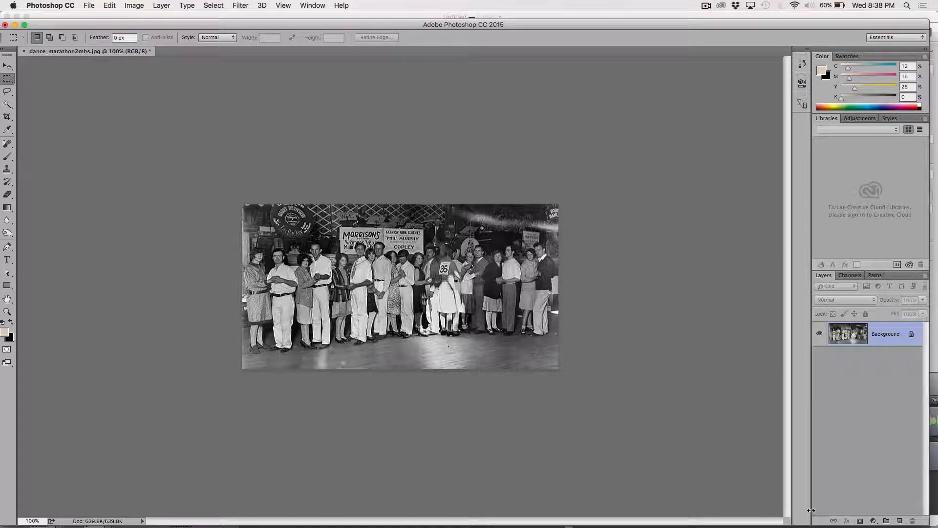
Brighten the dance marathon photo with a Levels adjustment, setting the midtone input to 1.18 and the white input to 246.
{"action": "key", "text": "super+plus"}
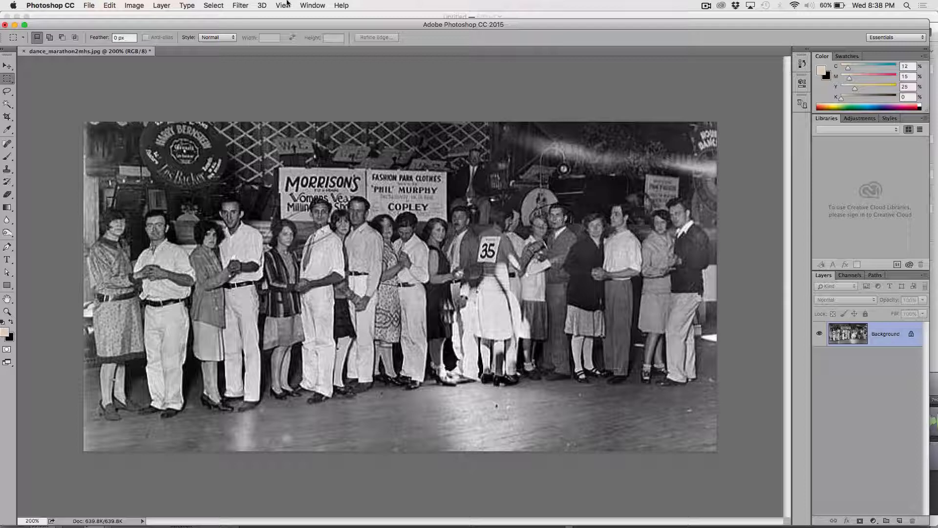
{"action": "left_click", "coordinate": [130, 5]}
{"action": "mouse_move", "coordinate": [135, 32]}
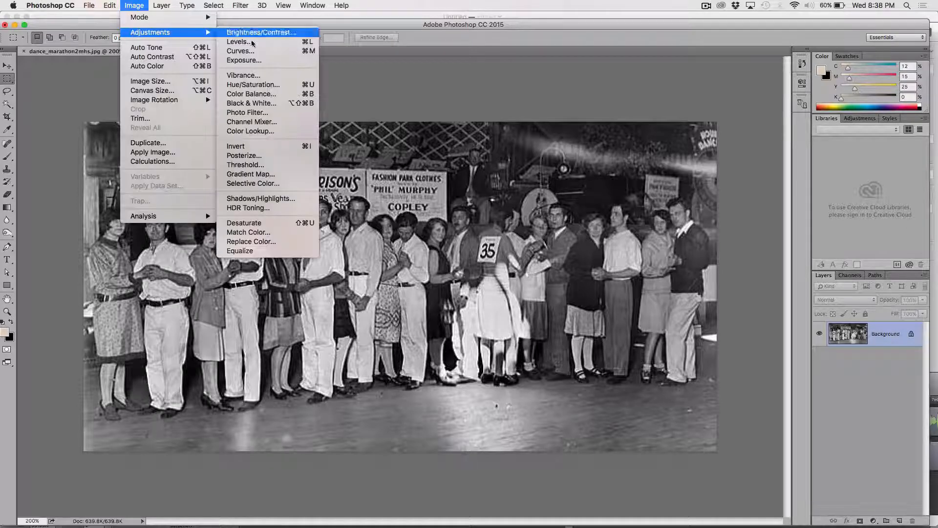
{"action": "left_click", "coordinate": [268, 43]}
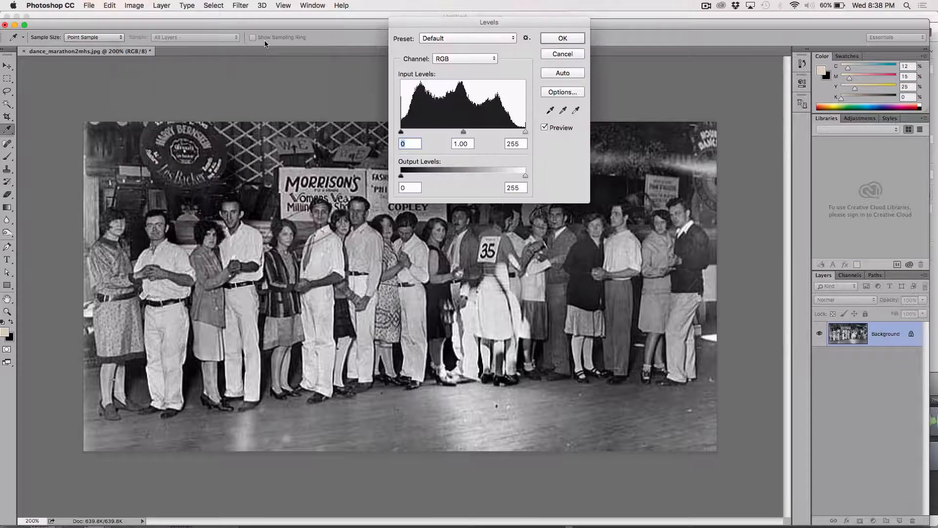
{"action": "left_click_drag", "start_coordinate": [427, 23], "coordinate": [682, 32]}
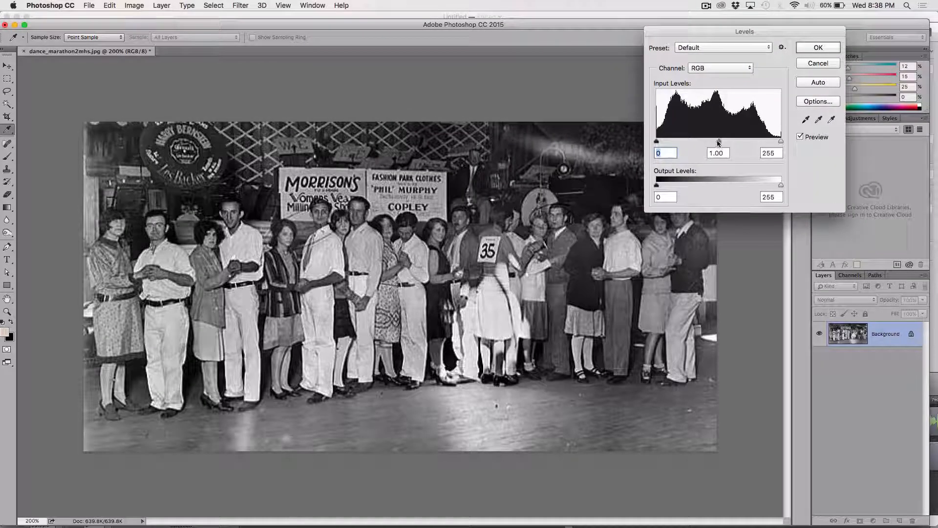
{"action": "left_click_drag", "start_coordinate": [719, 141], "coordinate": [711, 140]}
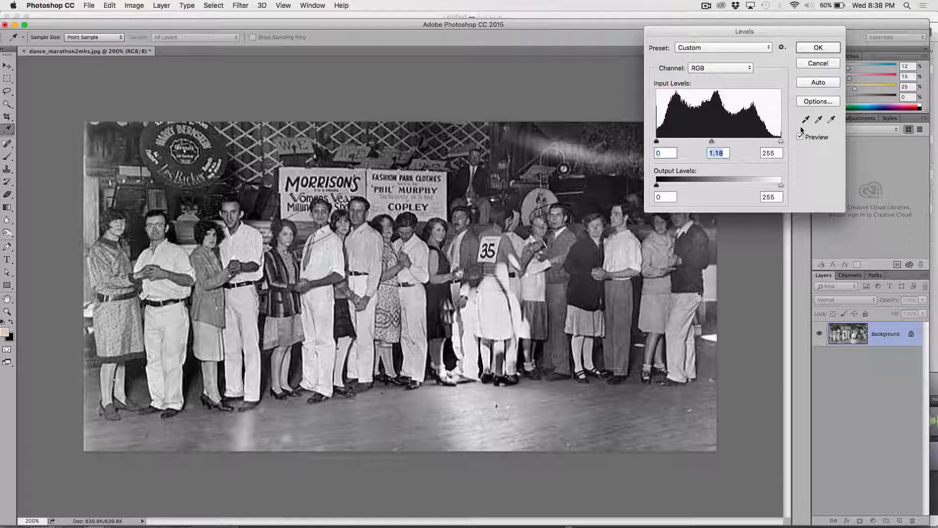
{"action": "left_click_drag", "start_coordinate": [781, 141], "coordinate": [776, 141]}
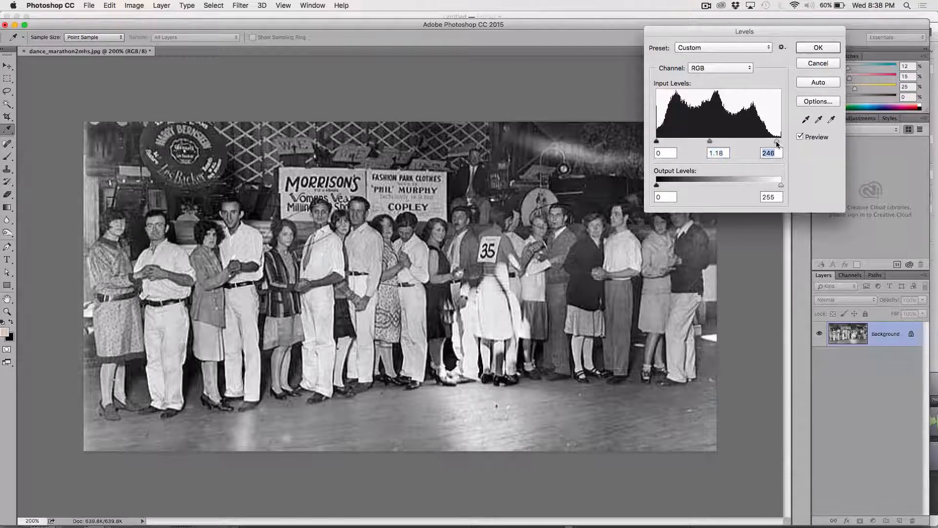
{"action": "left_click", "coordinate": [810, 47]}
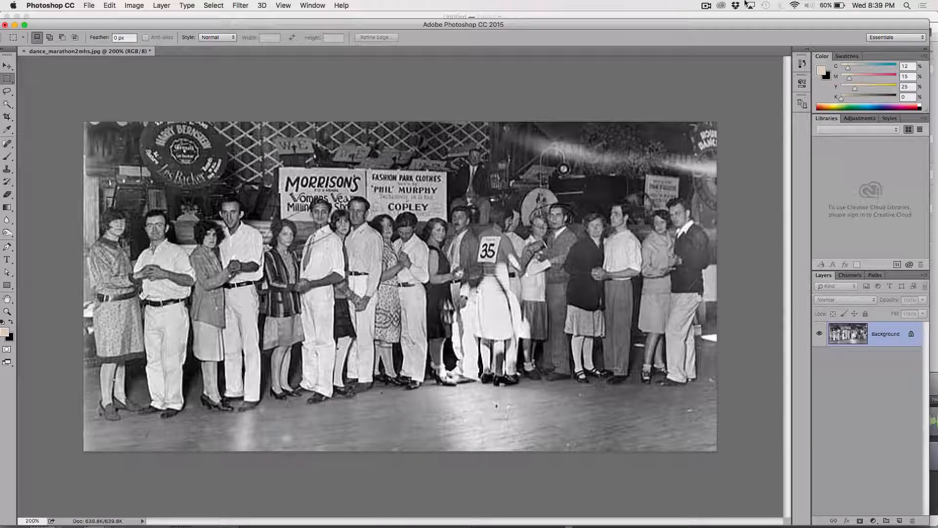
Open the recent file space art moodboard.psd and marquee-select the row of six purple-to-pink swatches on its space art moodboard layer.
{"action": "left_click", "coordinate": [88, 5]}
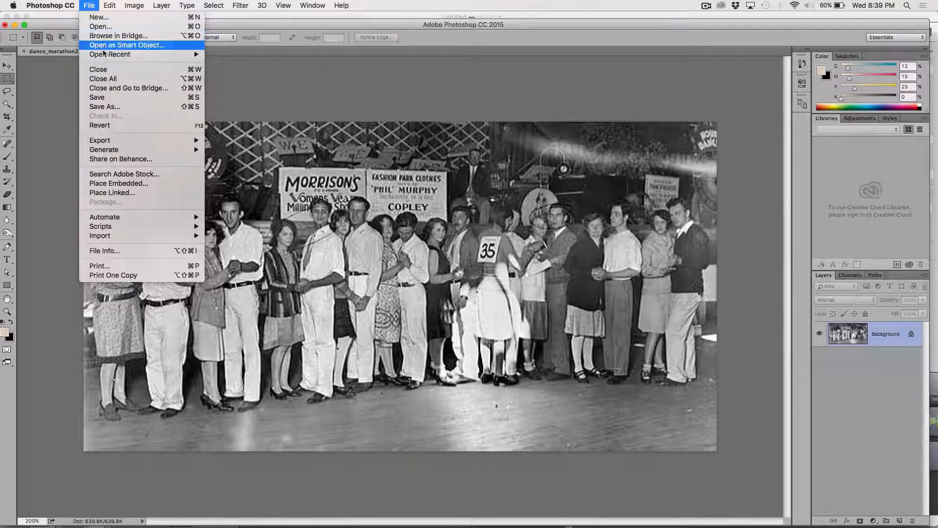
{"action": "mouse_move", "coordinate": [105, 59]}
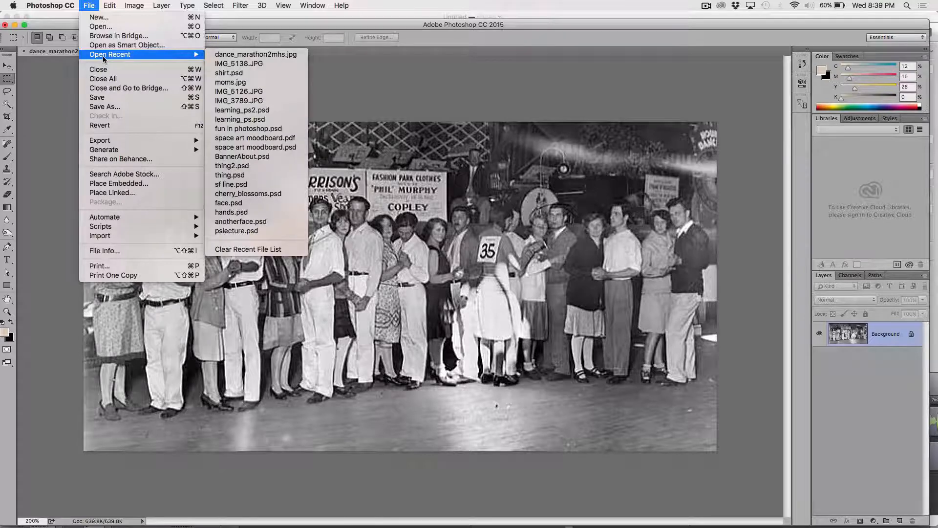
{"action": "left_click", "coordinate": [298, 147]}
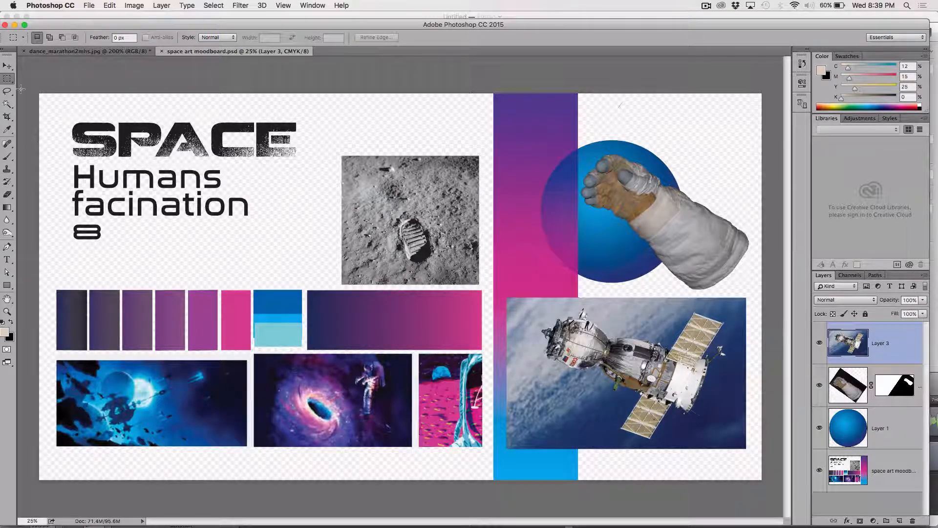
{"action": "left_click", "coordinate": [7, 80]}
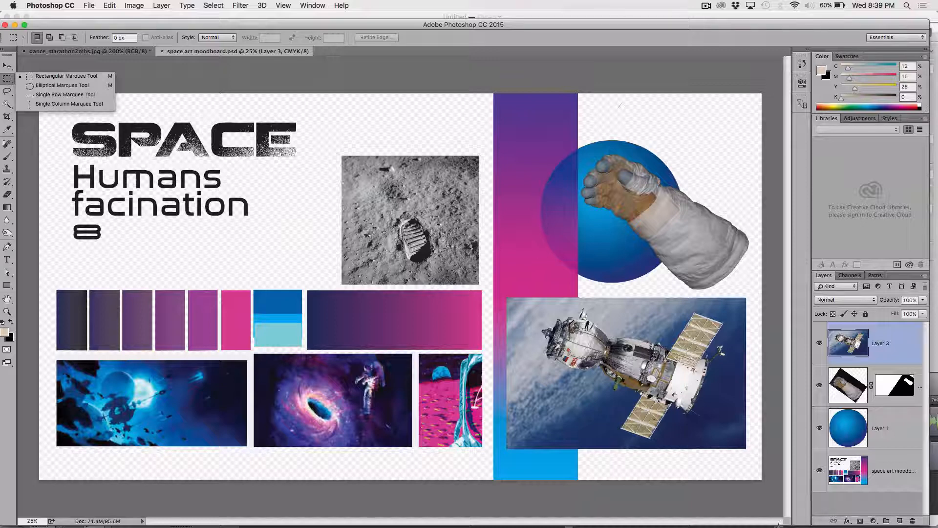
{"action": "left_click", "coordinate": [883, 476]}
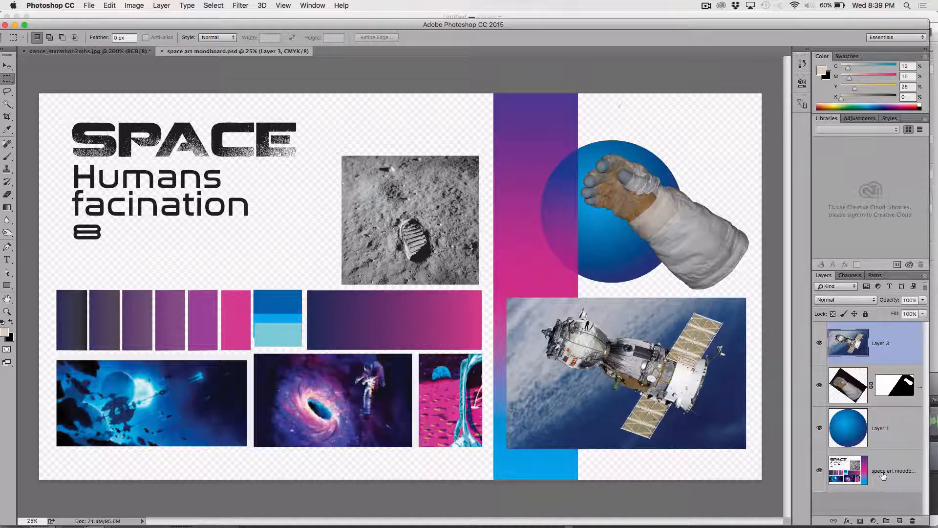
{"action": "left_click", "coordinate": [882, 474]}
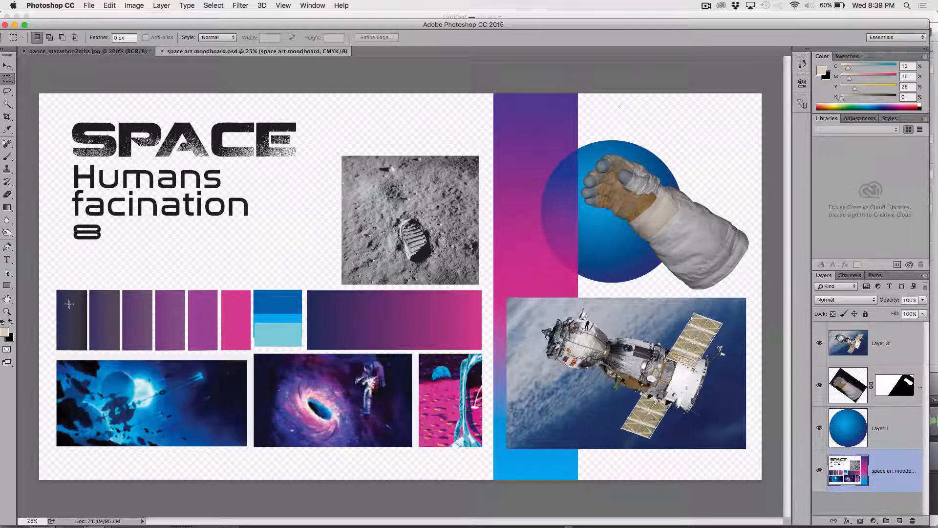
{"action": "left_click_drag", "start_coordinate": [52, 294], "coordinate": [248, 337]}
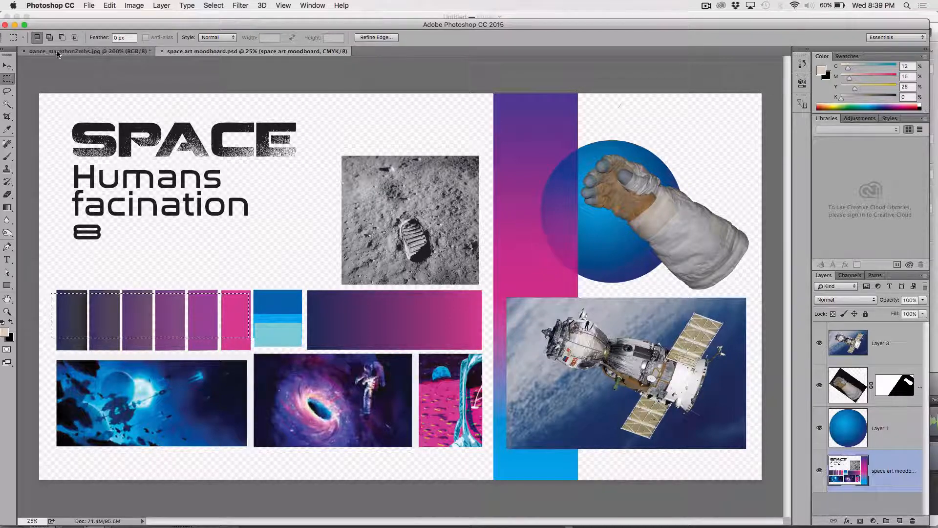
Paste the copied purple-to-pink swatches onto a new layer in dance_marathon2mhs.jpg.
{"action": "left_click", "coordinate": [132, 50]}
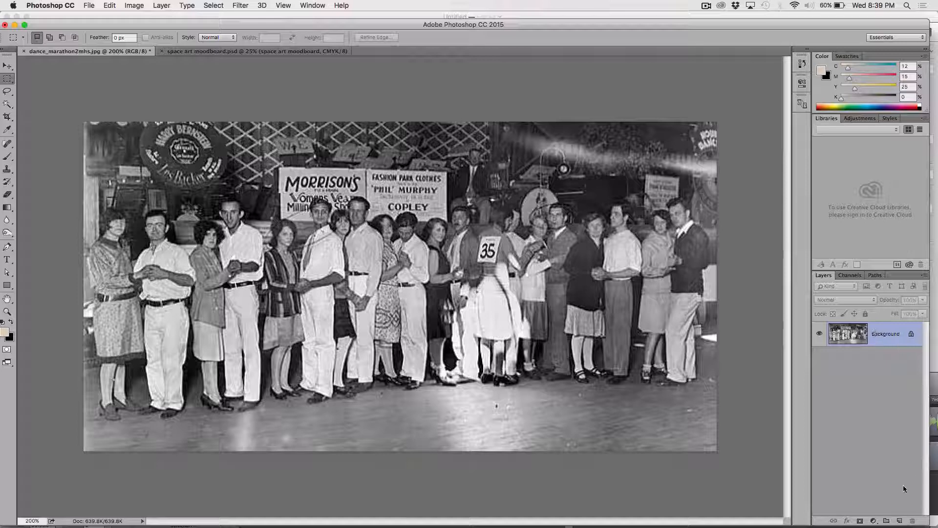
{"action": "left_click", "coordinate": [899, 521]}
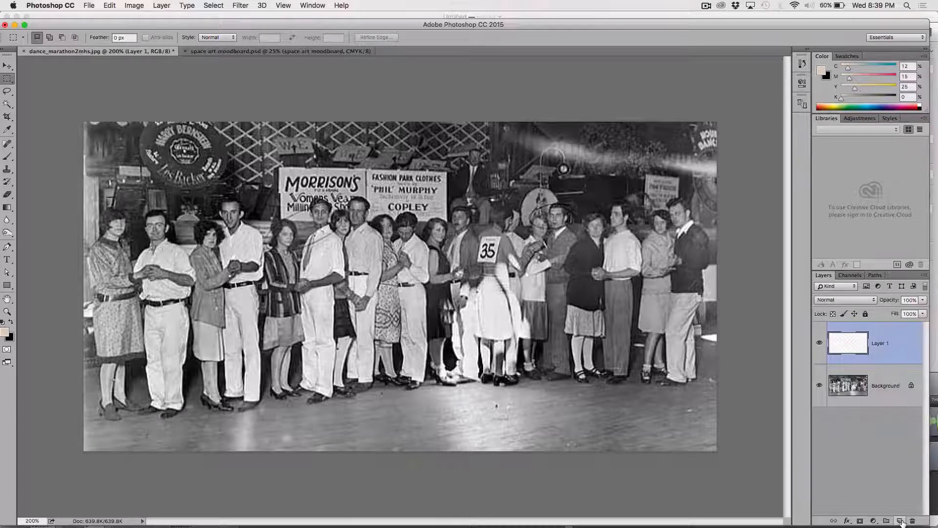
{"action": "key", "text": "super+v"}
{"action": "key", "text": "super+y"}
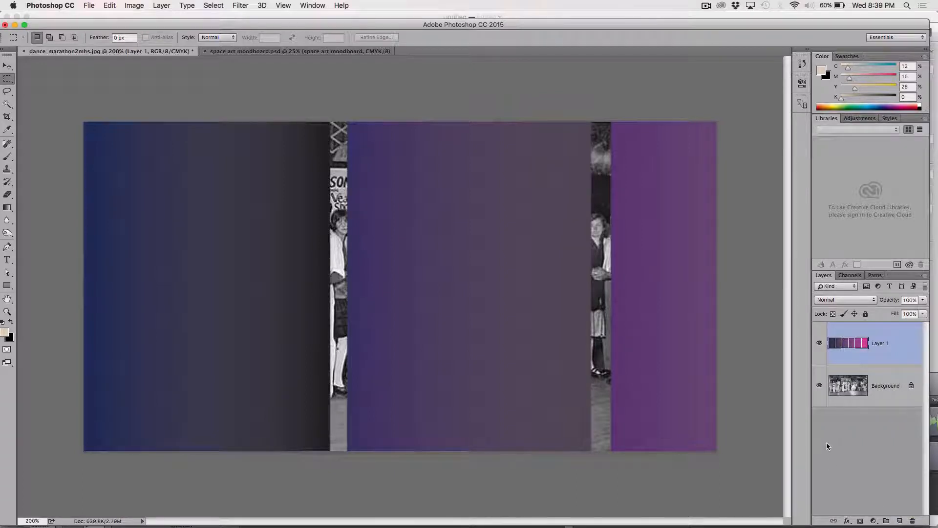
Scale the pasted purple-to-pink swatches down to about 32.7% so the whole row fits along the photo's lower edge.
{"action": "key", "text": "super+minus"}
{"action": "key", "text": "super+minus"}
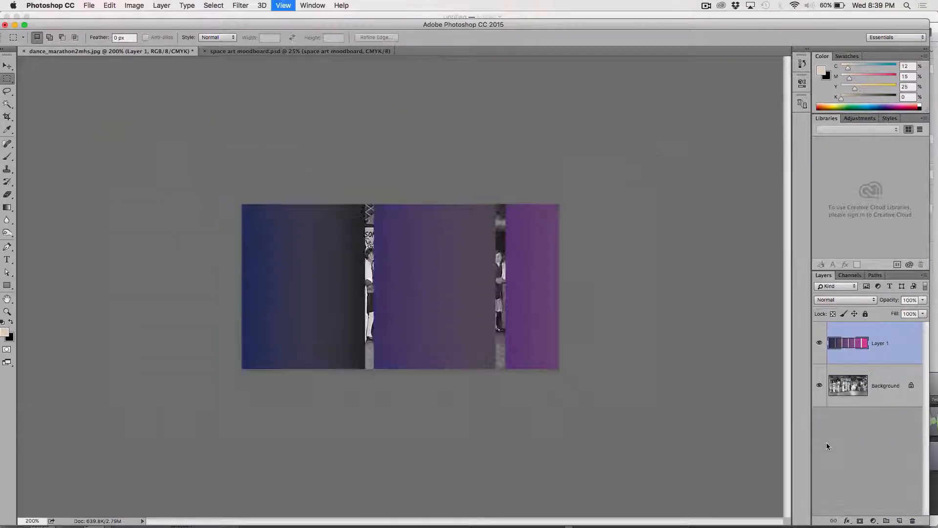
{"action": "key", "text": "super+minus"}
{"action": "key", "text": "super+t"}
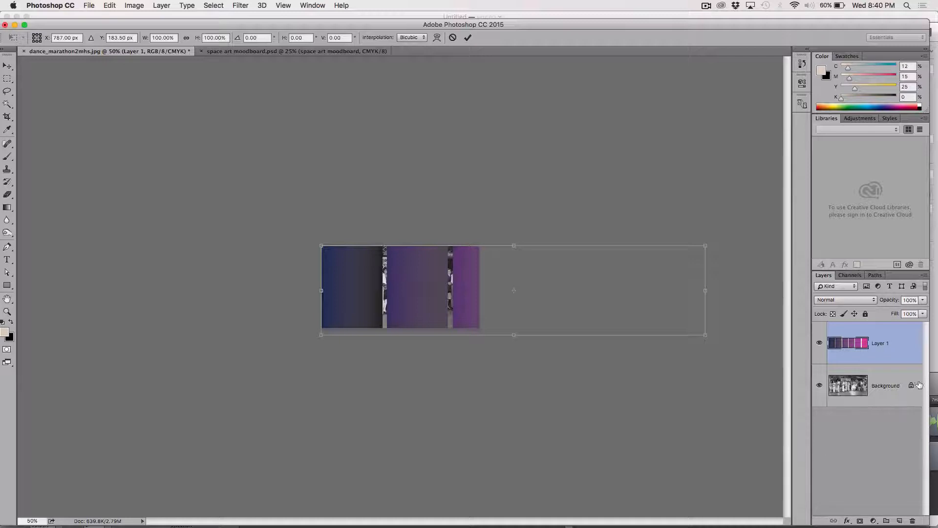
{"action": "left_click_drag", "start_coordinate": [705, 247], "coordinate": [445, 289]}
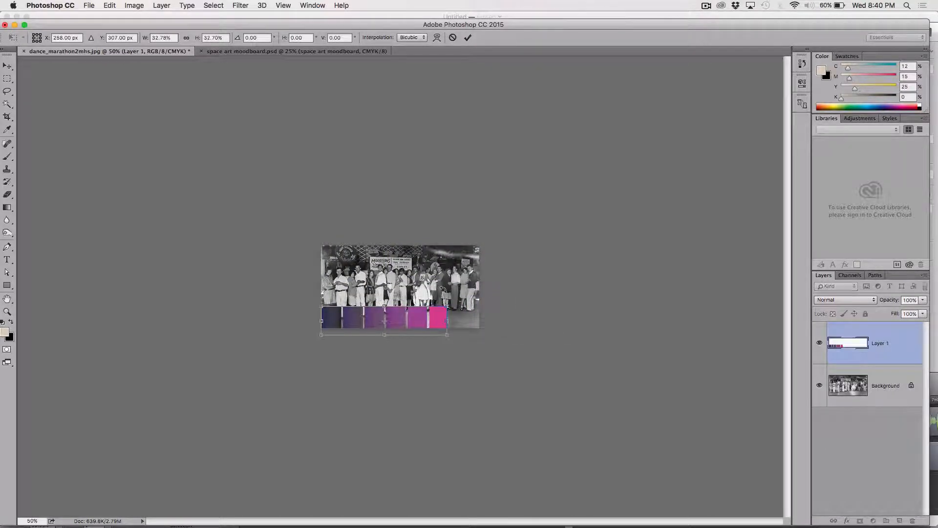
{"action": "key", "text": "Return"}
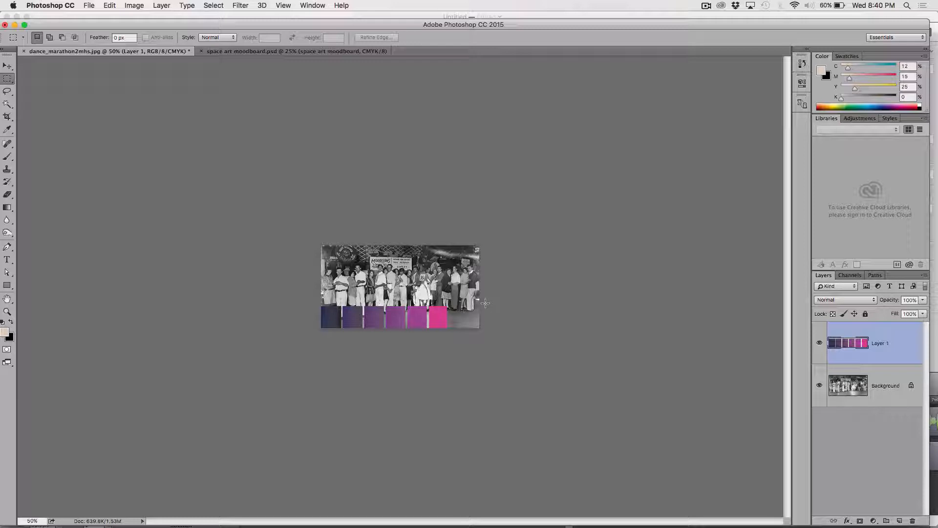
{"action": "key", "text": "super+Tab"}
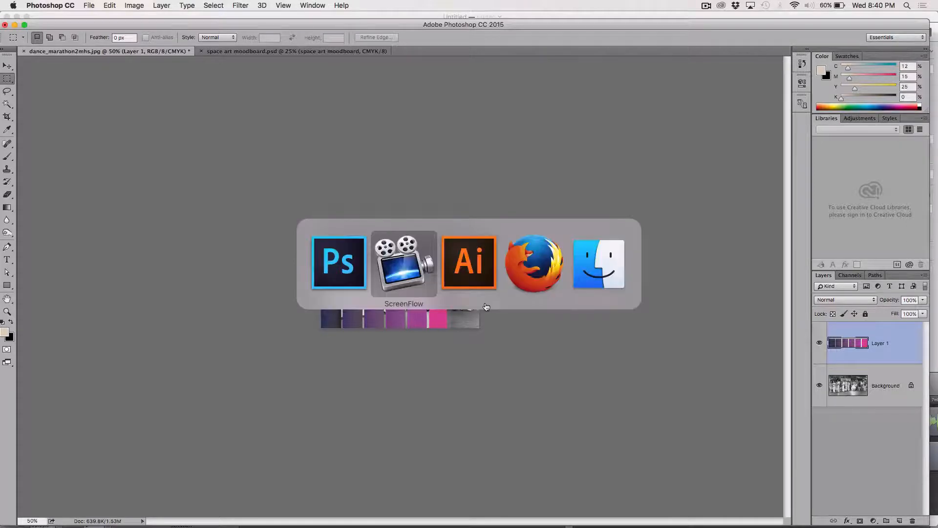
{"action": "left_click", "coordinate": [347, 246]}
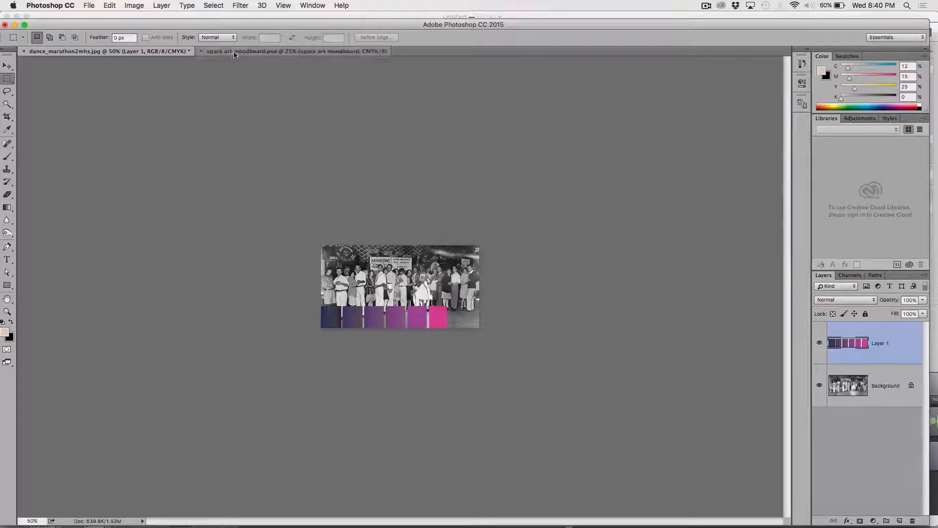
Copy the block of three blue swatches from space art moodboard.psd and paste it into dance_marathon2mhs.jpg.
{"action": "left_click", "coordinate": [293, 51]}
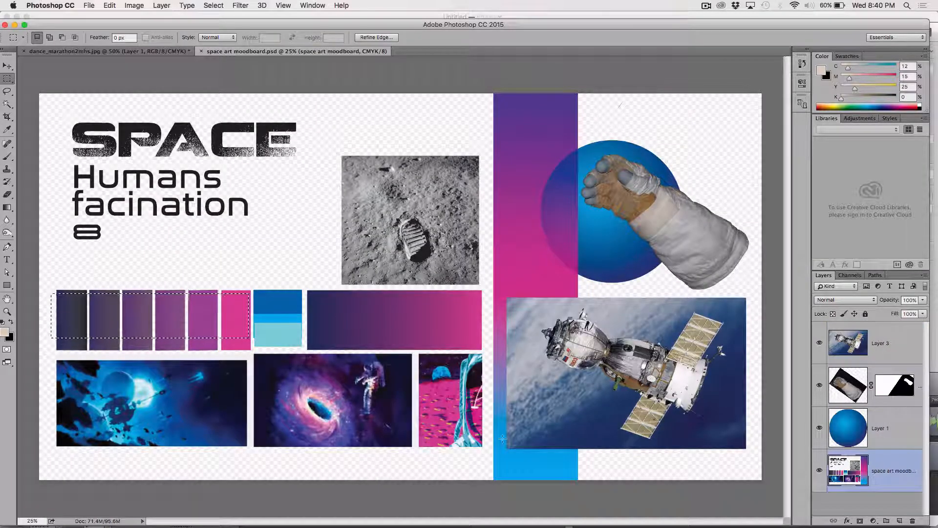
{"action": "left_click_drag", "start_coordinate": [252, 290], "coordinate": [304, 343]}
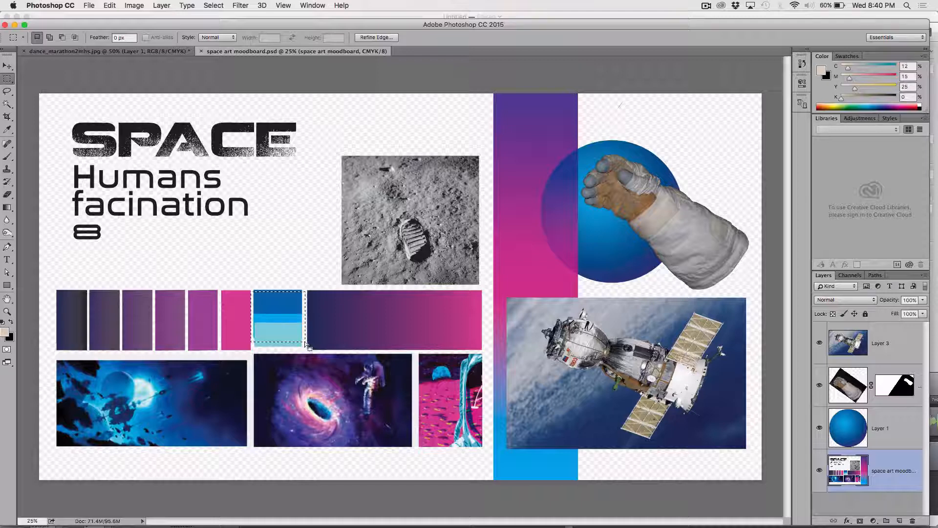
{"action": "left_click", "coordinate": [107, 51]}
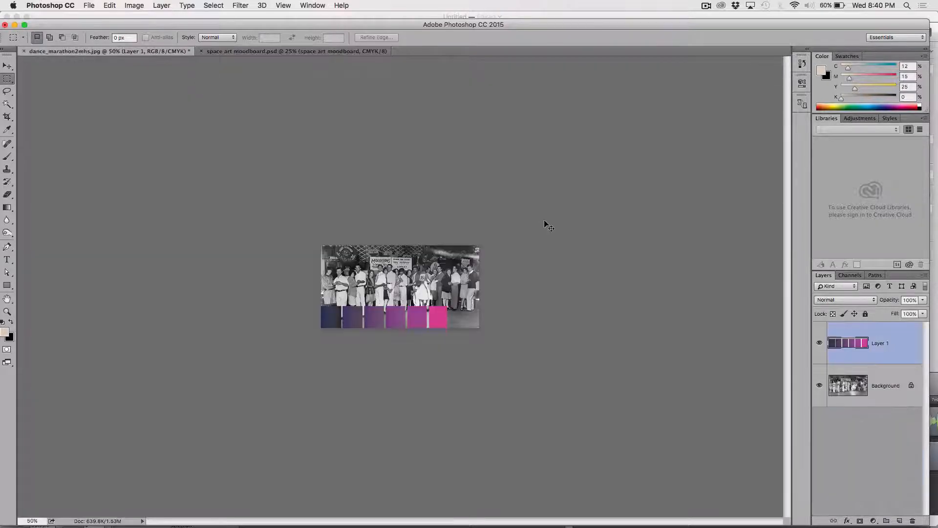
{"action": "key", "text": "ctrl+v"}
Scale the blue swatch block down to about 36% and move it over the couples at the photo's right side.
{"action": "key", "text": "ctrl+t"}
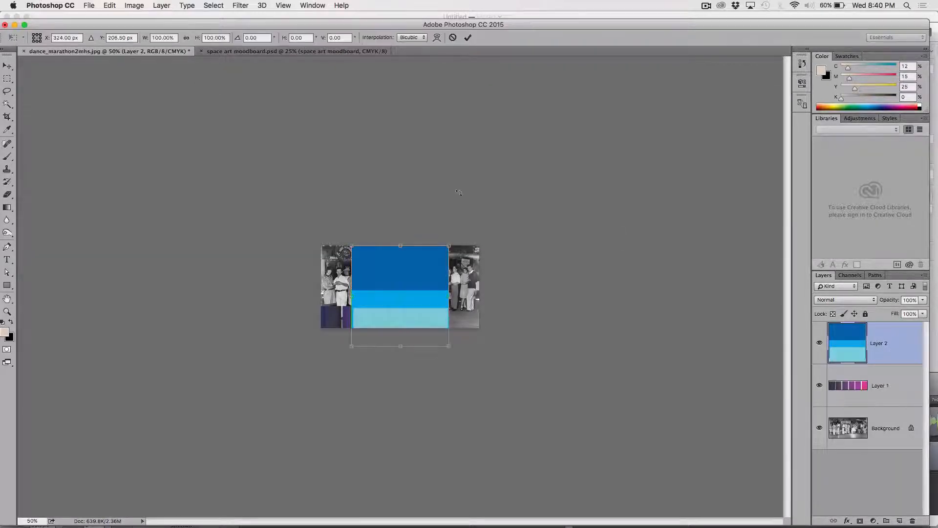
{"action": "left_click_drag", "start_coordinate": [449, 245], "coordinate": [386, 310]}
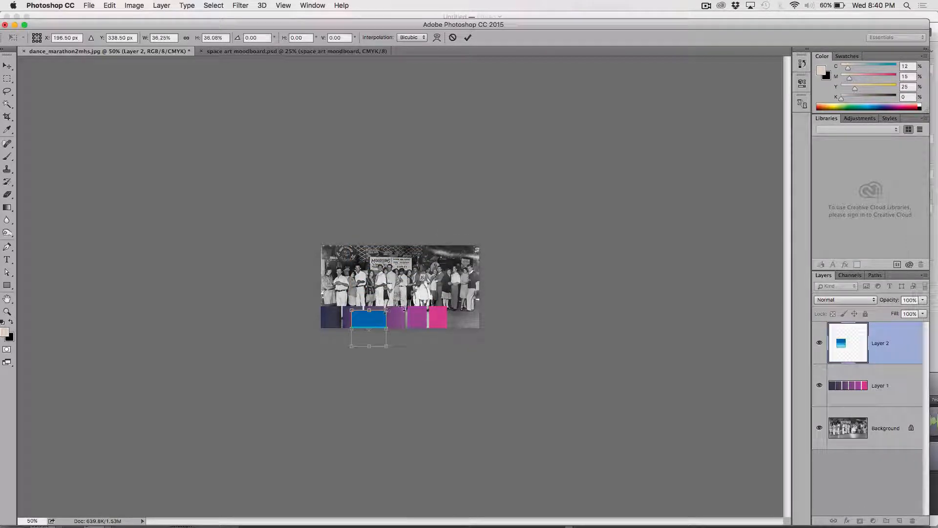
{"action": "key", "text": "Return"}
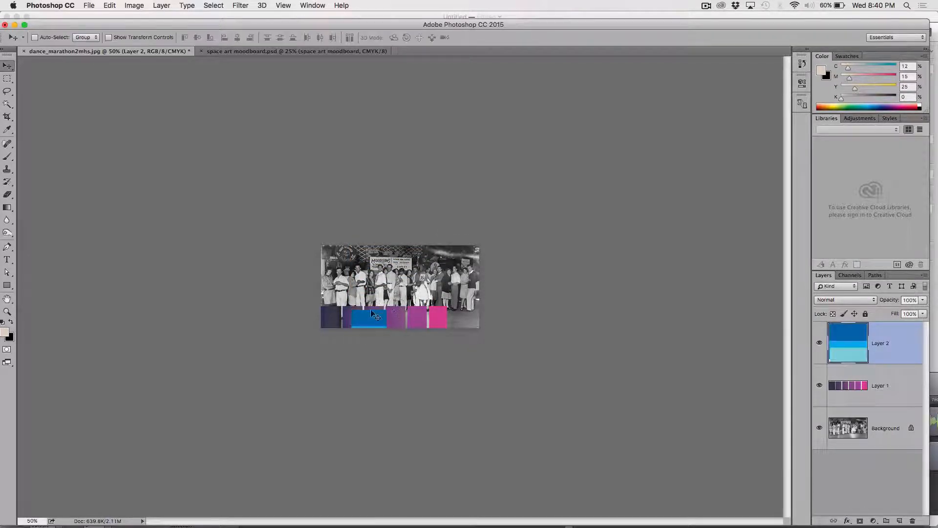
{"action": "left_click_drag", "start_coordinate": [372, 318], "coordinate": [462, 271]}
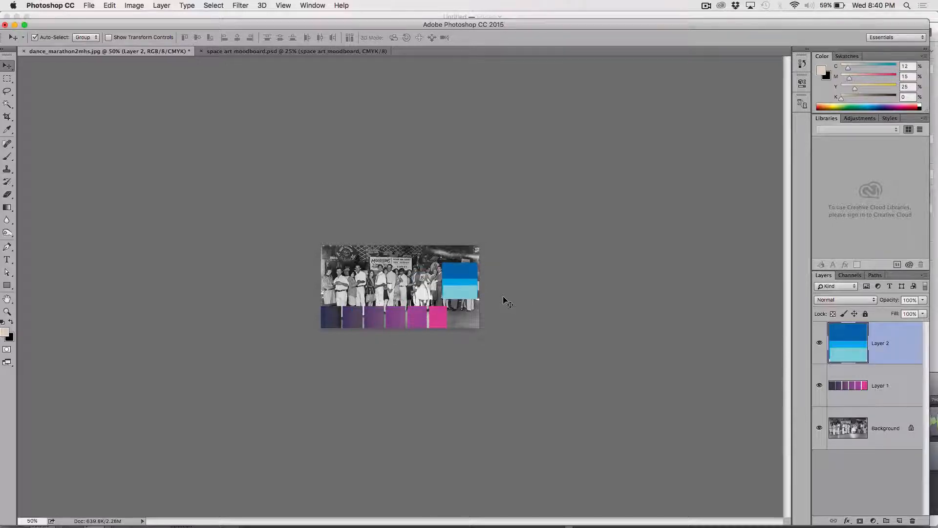
Open the Gradient tool's current gradient for editing and set its starting colour stop to the pink sampled from the swatch row.
{"action": "key", "text": "super+equal"}
{"action": "key", "text": "super+equal"}
{"action": "key", "text": "super+equal"}
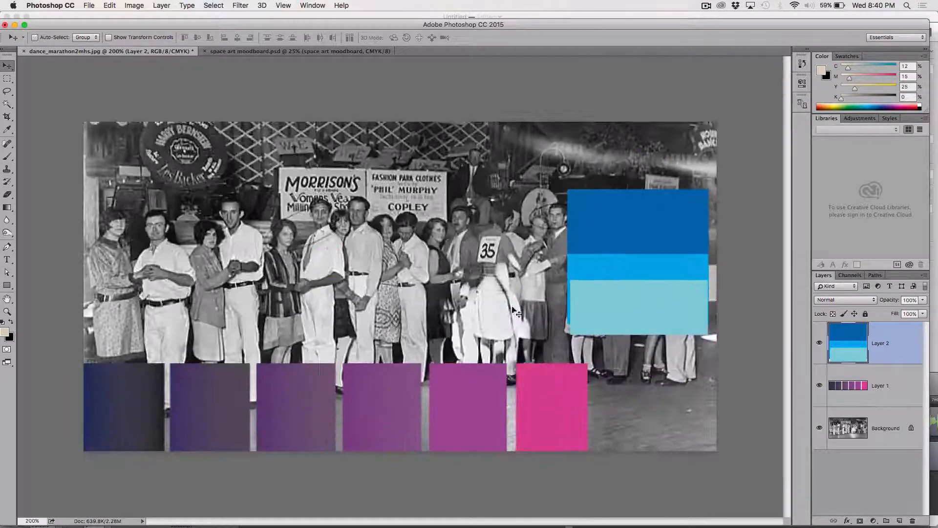
{"action": "left_click", "coordinate": [878, 428]}
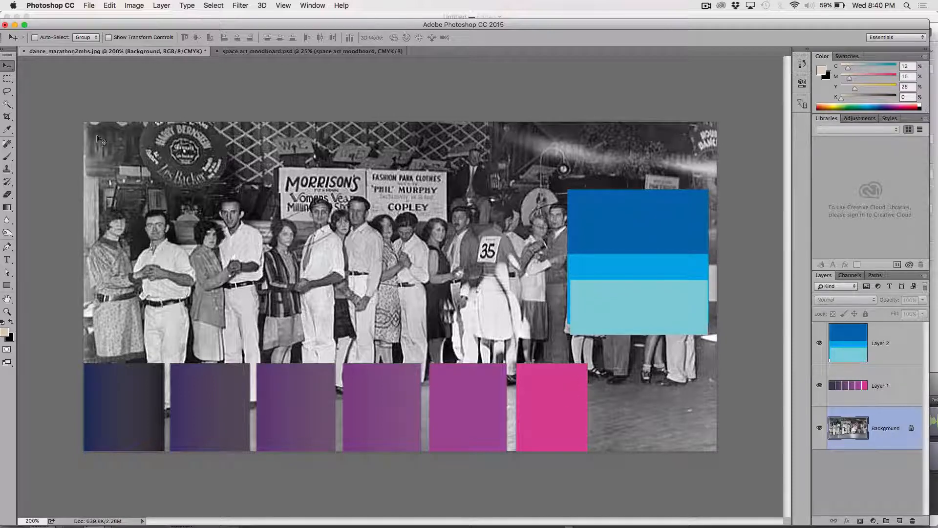
{"action": "left_click", "coordinate": [7, 209]}
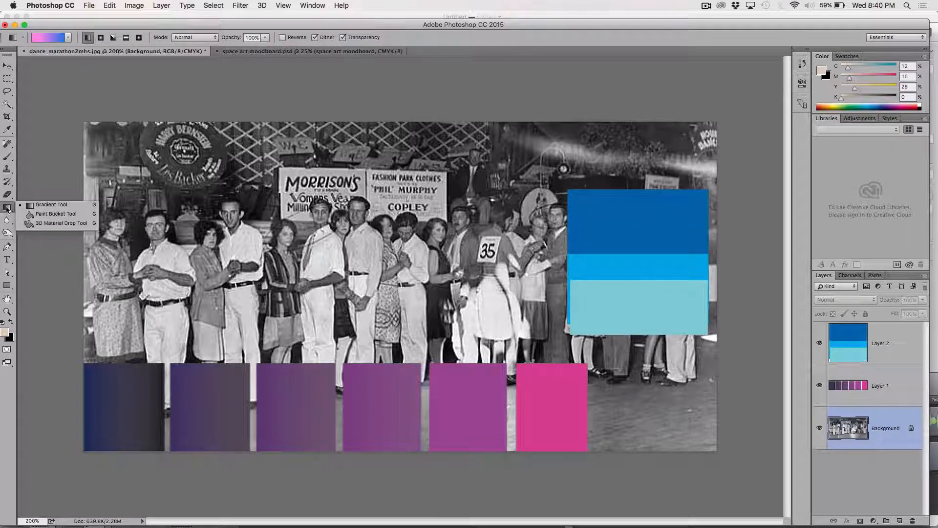
{"action": "left_click", "coordinate": [50, 36]}
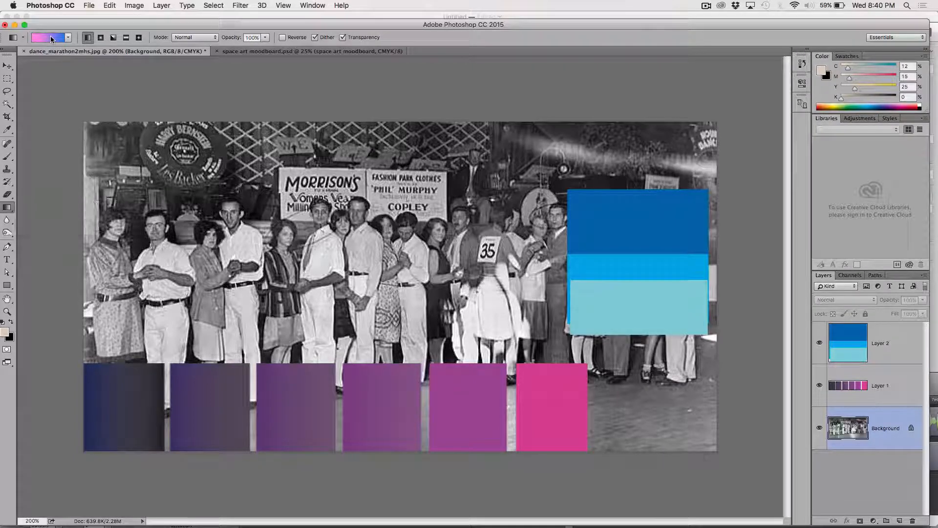
{"action": "left_click", "coordinate": [51, 36]}
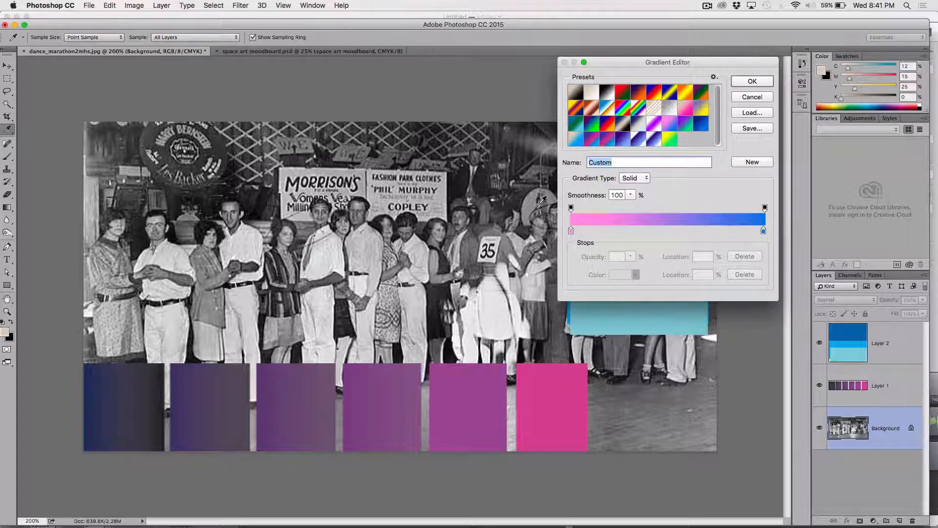
{"action": "left_click", "coordinate": [571, 231]}
{"action": "left_click", "coordinate": [567, 413]}
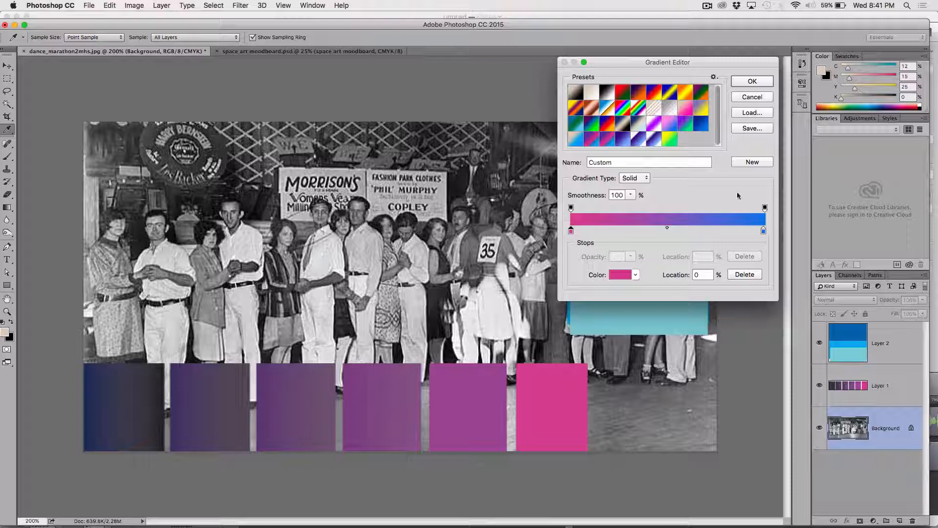
Set the gradient's ending colour stop to the dark blue sampled from the blue swatch block and accept the gradient.
{"action": "left_click_drag", "start_coordinate": [675, 62], "coordinate": [336, 62]}
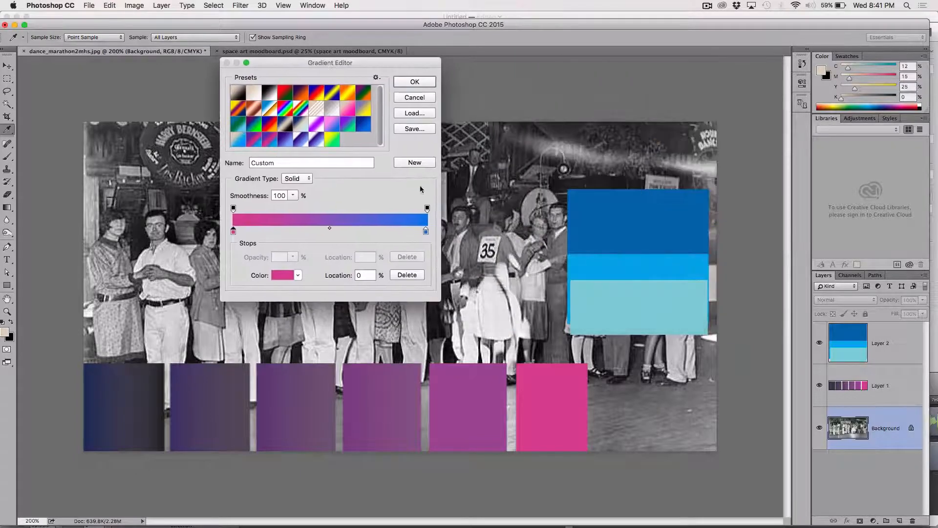
{"action": "left_click", "coordinate": [426, 233]}
{"action": "left_click", "coordinate": [615, 225]}
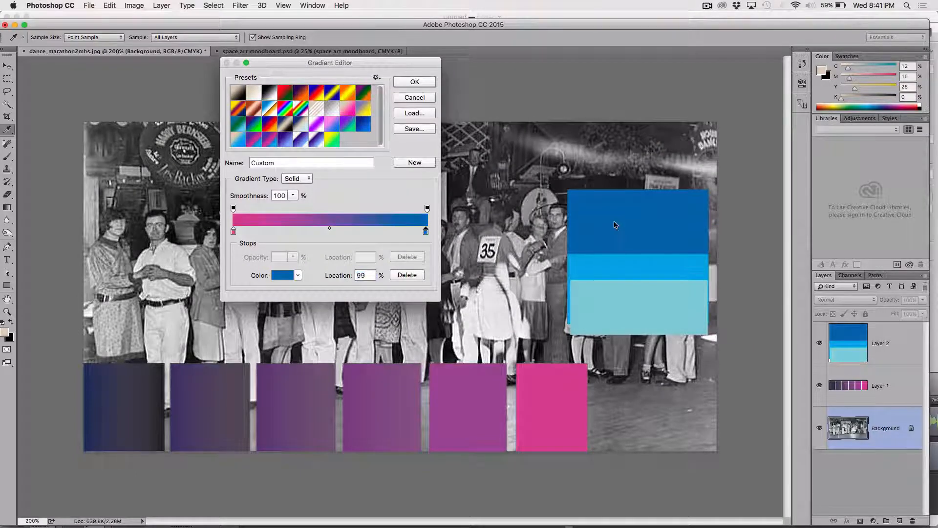
{"action": "left_click", "coordinate": [414, 81]}
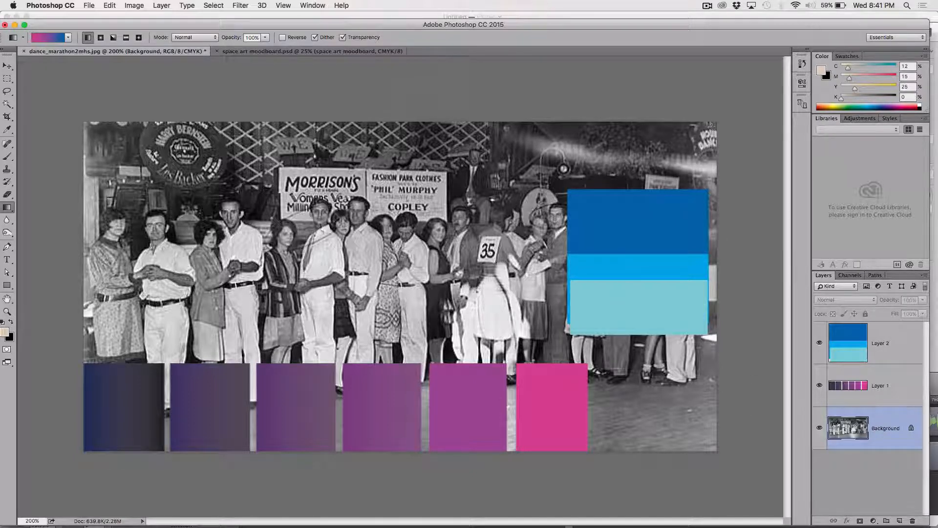
Fill Layer 2, not the Background, with a vertical linear gradient running from pink at the photo's lower edge to blue at its upper edge.
{"action": "left_click_drag", "start_coordinate": [633, 439], "coordinate": [633, 130]}
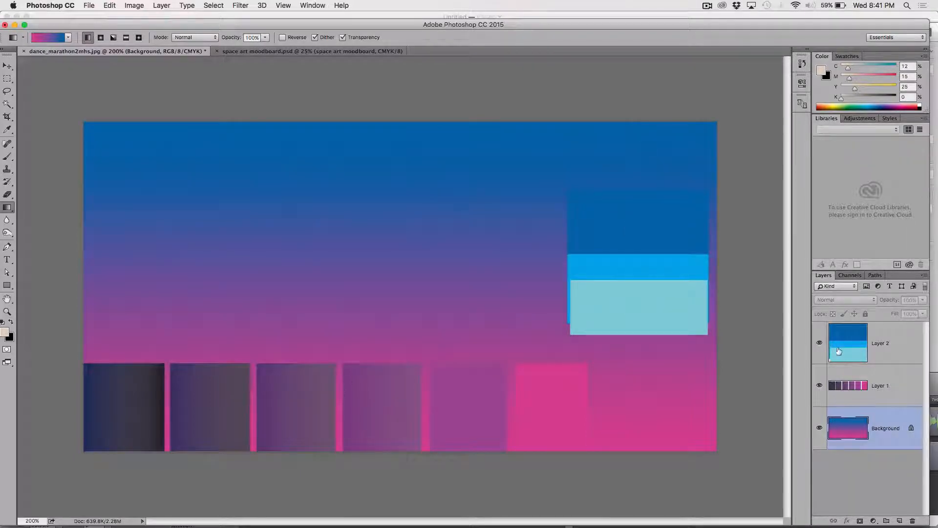
{"action": "key", "text": "super+z"}
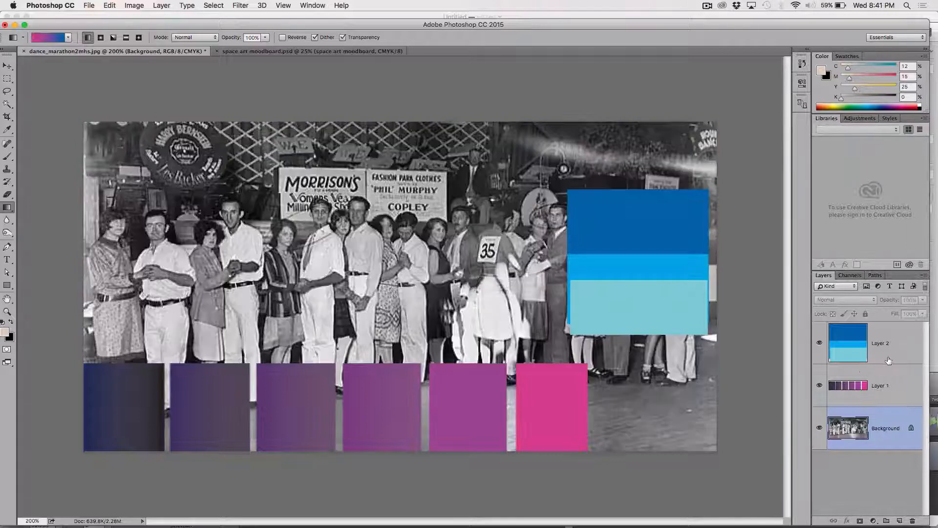
{"action": "left_click", "coordinate": [888, 357]}
{"action": "mouse_move", "coordinate": [660, 453]}
{"action": "left_mouse_down"}
{"action": "mouse_move", "coordinate": [647, 134]}
{"action": "mouse_move", "coordinate": [658, 120]}
{"action": "left_mouse_up"}
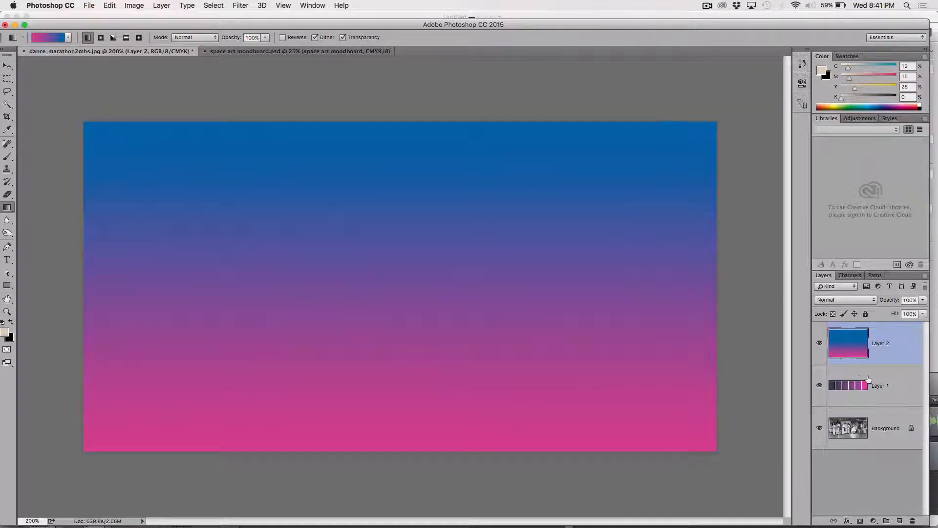
Delete Layer 1, which holds the purple-to-pink swatches.
{"action": "left_click", "coordinate": [899, 393]}
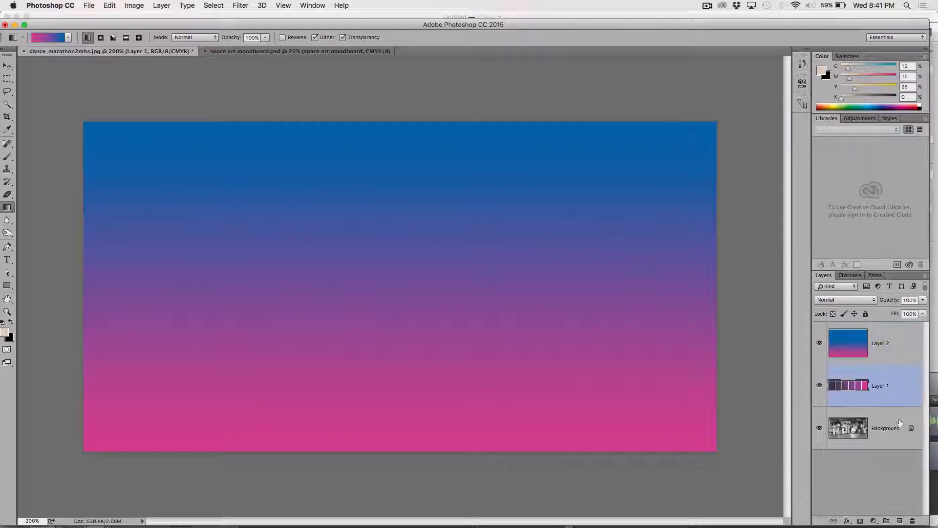
{"action": "left_click", "coordinate": [912, 521]}
{"action": "left_click", "coordinate": [542, 182]}
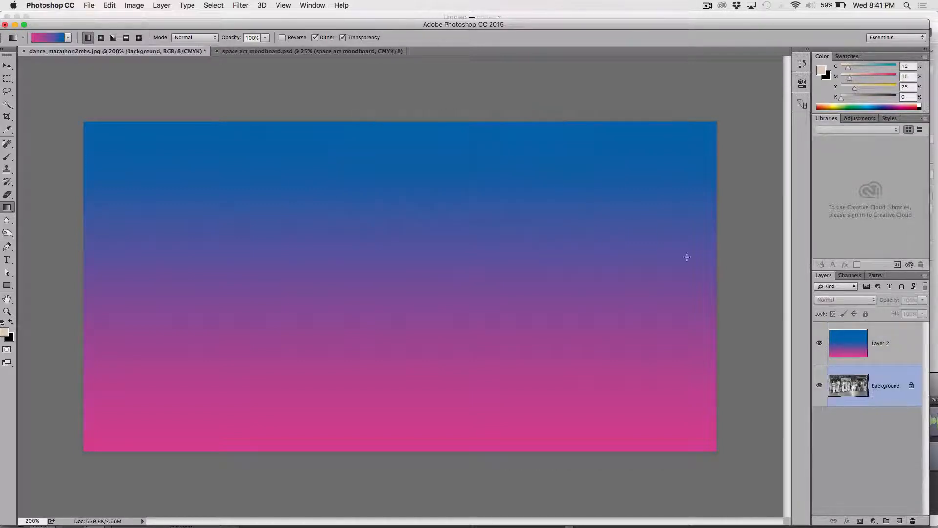
Set the blend mode of the gradient on Layer 2 to Overlay.
{"action": "left_click", "coordinate": [875, 344]}
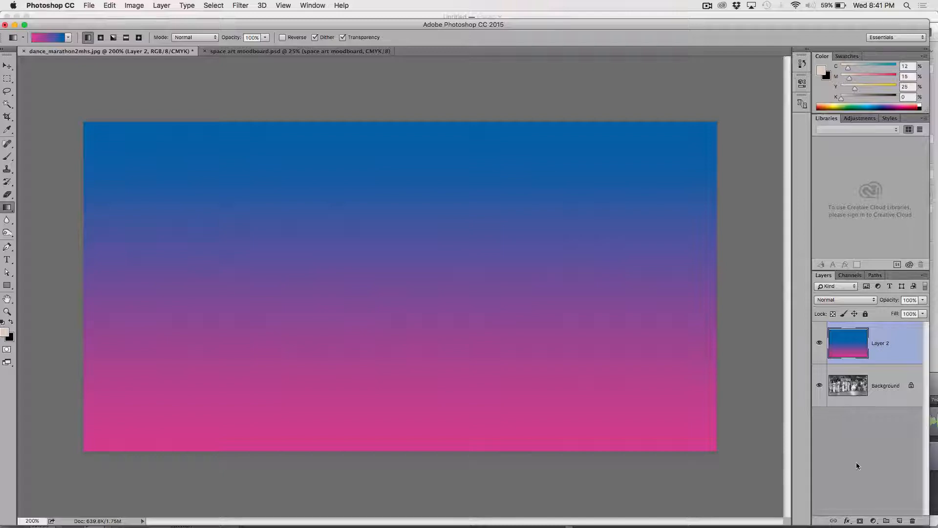
{"action": "left_click", "coordinate": [826, 299]}
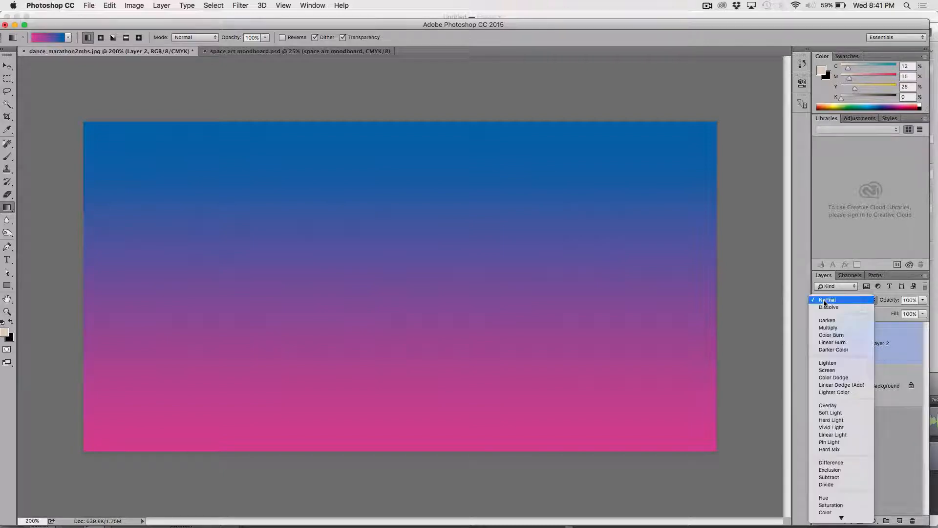
{"action": "left_click", "coordinate": [824, 405]}
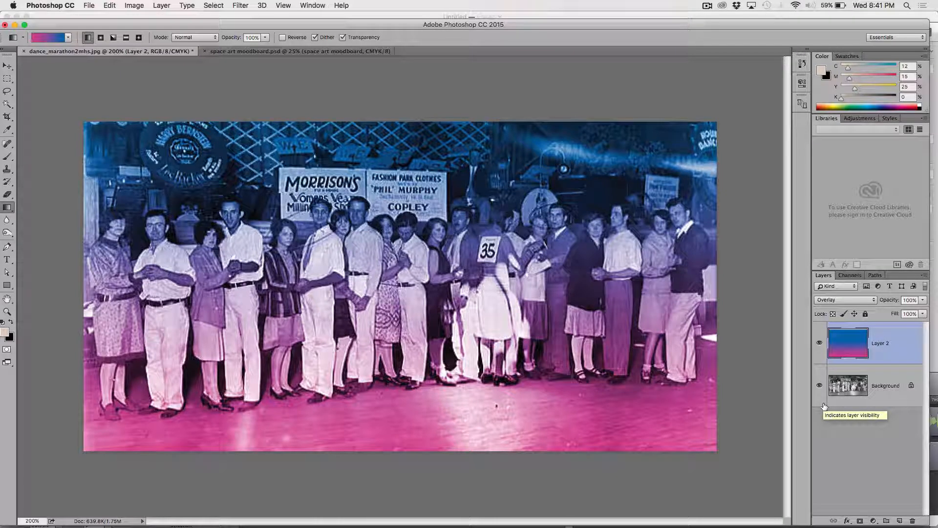
Try the Soft Light, Screen, Darken and Multiply blend modes on the gradient layer, and return it to Overlay.
{"action": "left_click", "coordinate": [820, 301]}
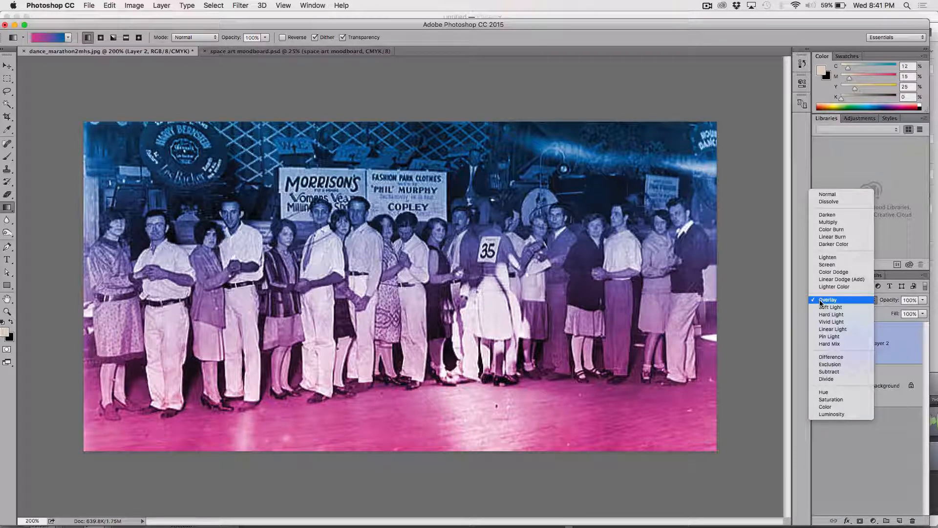
{"action": "left_click", "coordinate": [822, 306]}
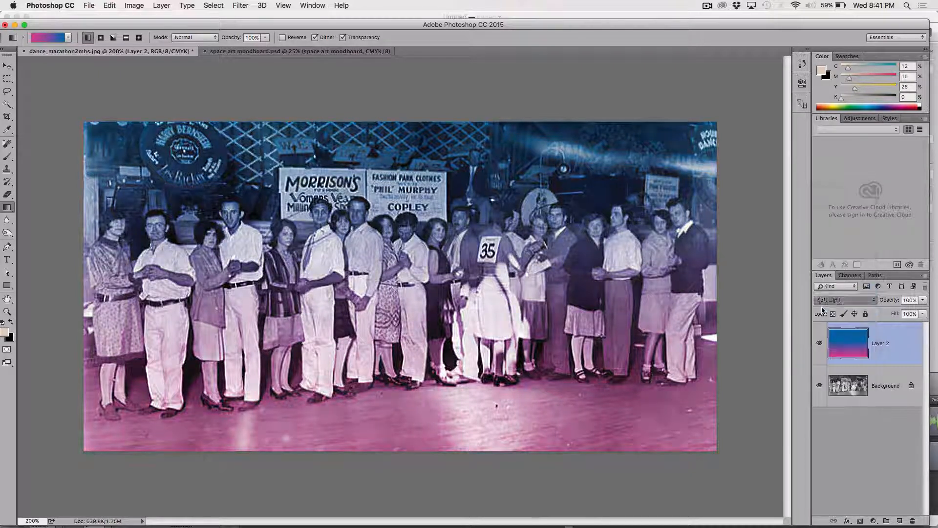
{"action": "left_click", "coordinate": [820, 303]}
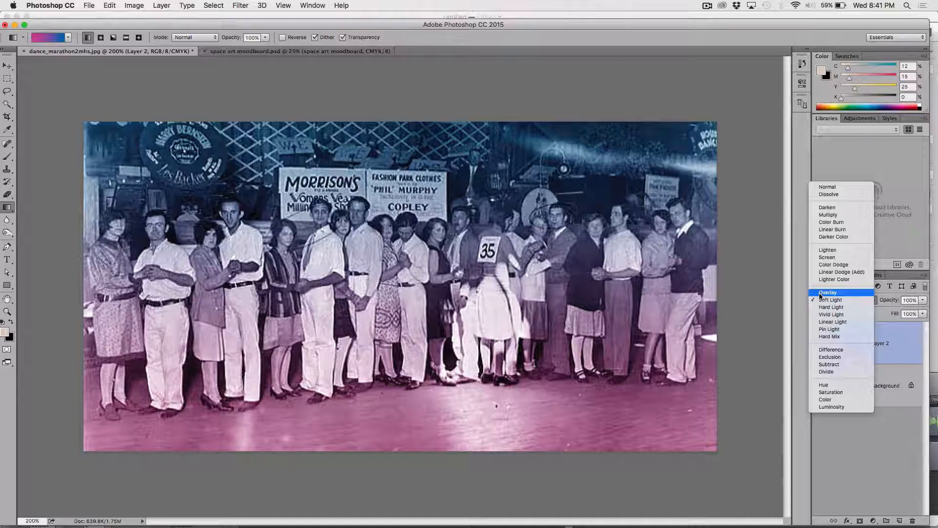
{"action": "left_click", "coordinate": [825, 257]}
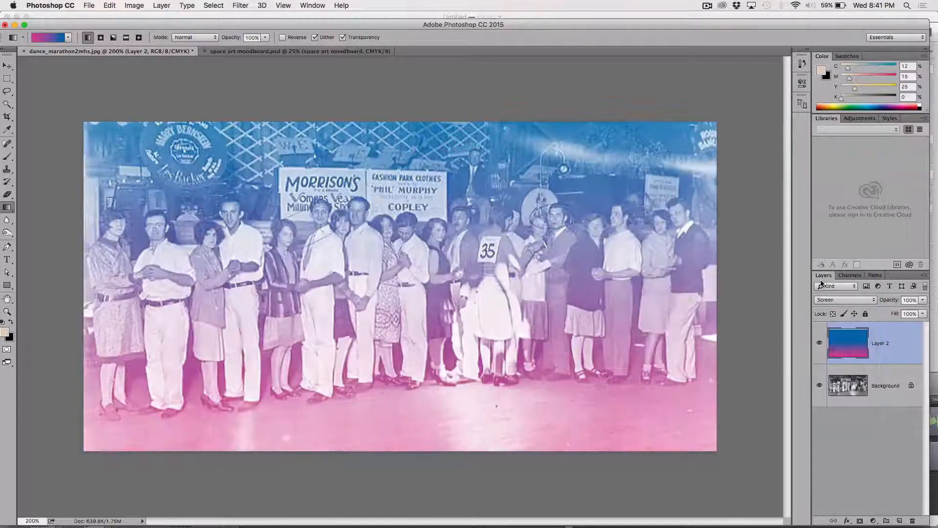
{"action": "left_click", "coordinate": [819, 298]}
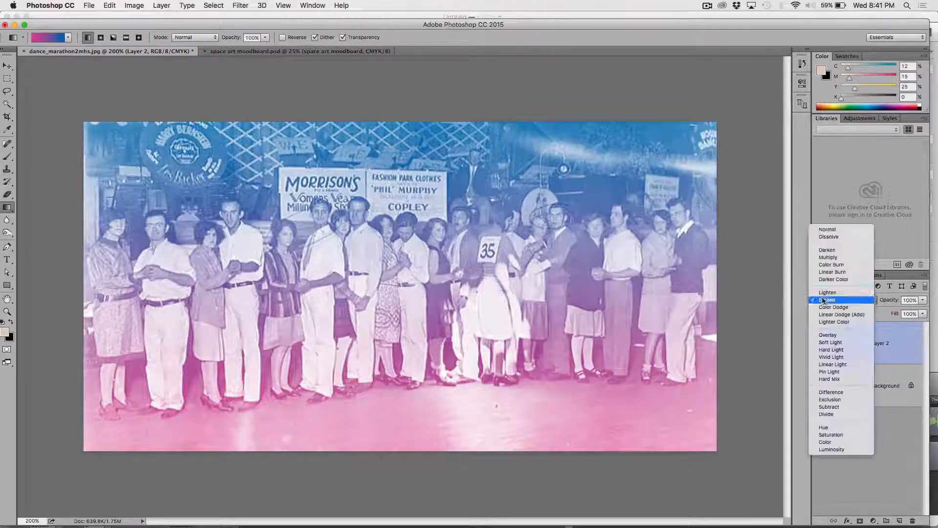
{"action": "left_click", "coordinate": [829, 250]}
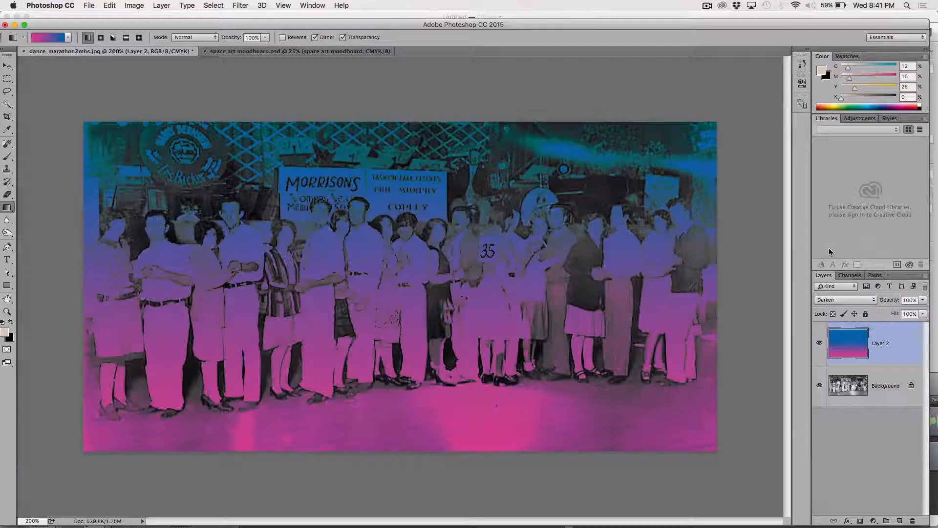
{"action": "left_click", "coordinate": [824, 301]}
{"action": "left_click", "coordinate": [826, 306]}
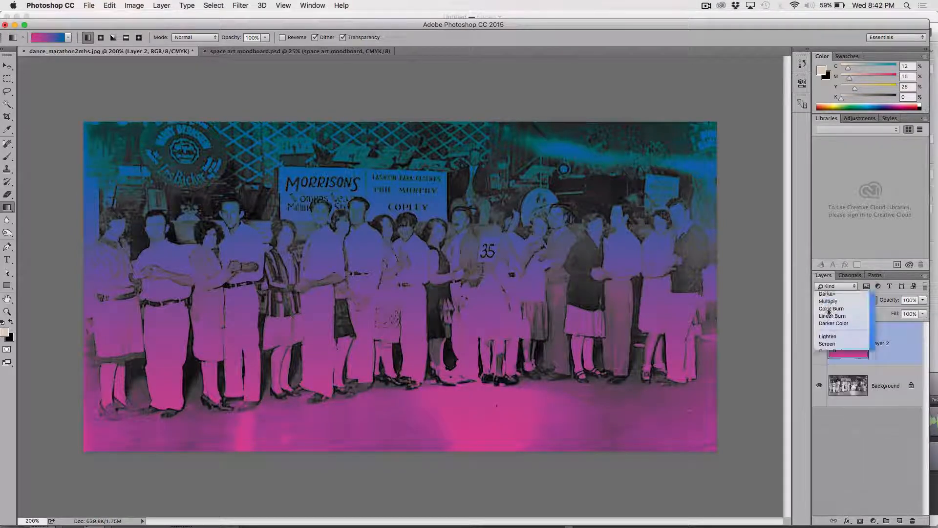
{"action": "left_click", "coordinate": [830, 300]}
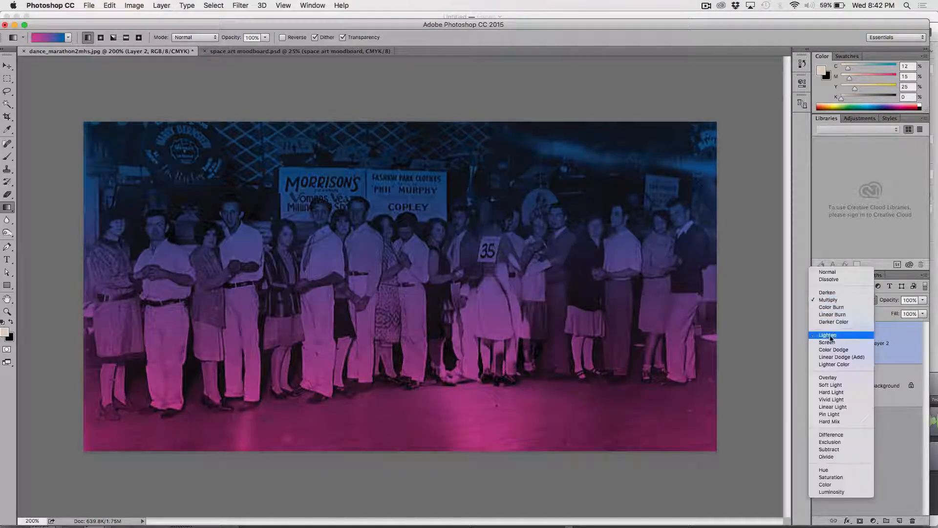
{"action": "left_click", "coordinate": [826, 378]}
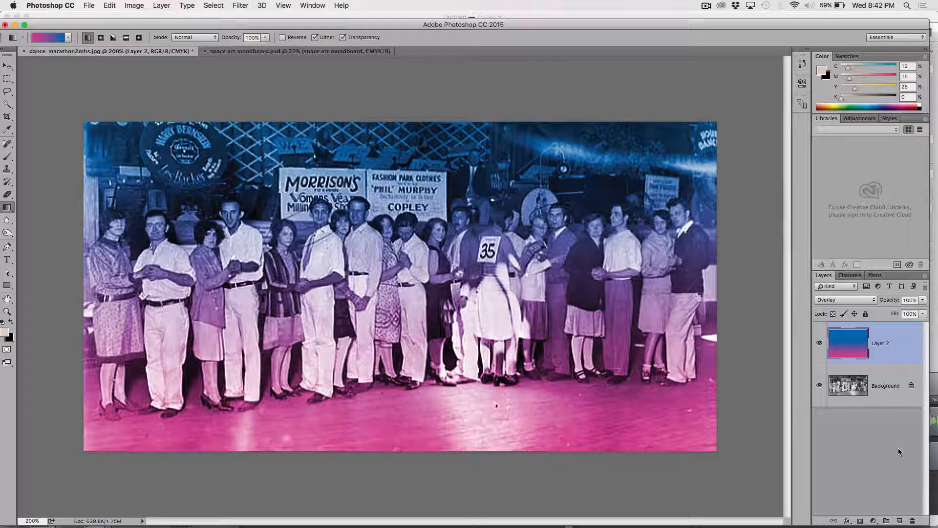
{"action": "key", "text": "super+minus"}
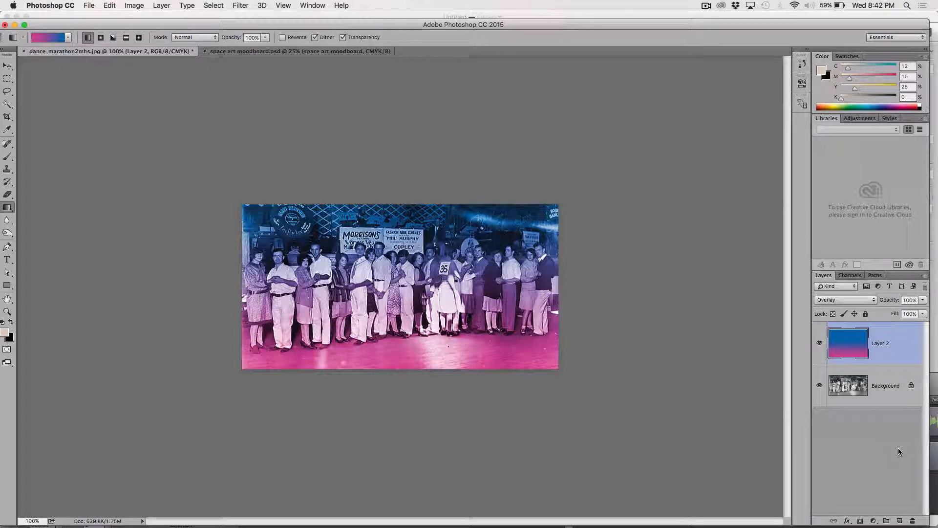
{"action": "key", "text": "super+equal"}
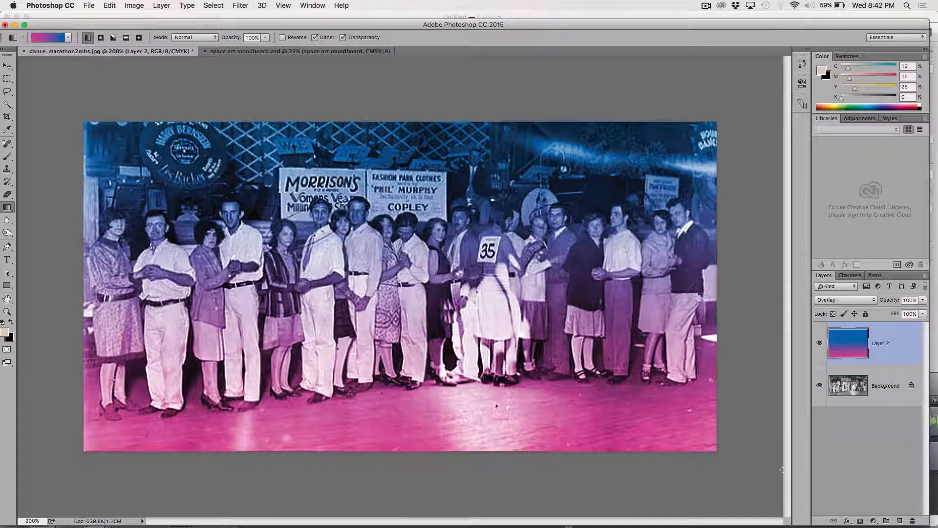
{"action": "key", "text": "super+equal"}
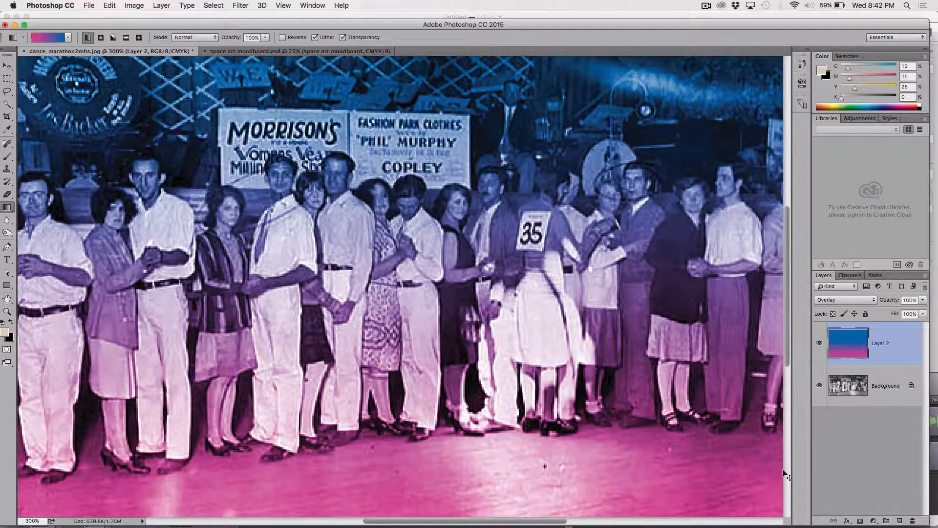
{"action": "key", "text": "super+minus"}
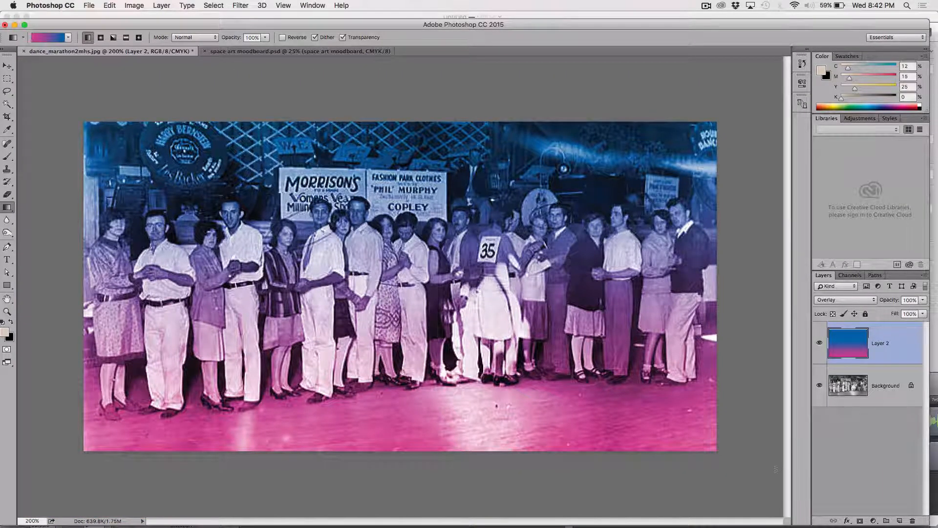
{"action": "key", "text": "super+minus"}
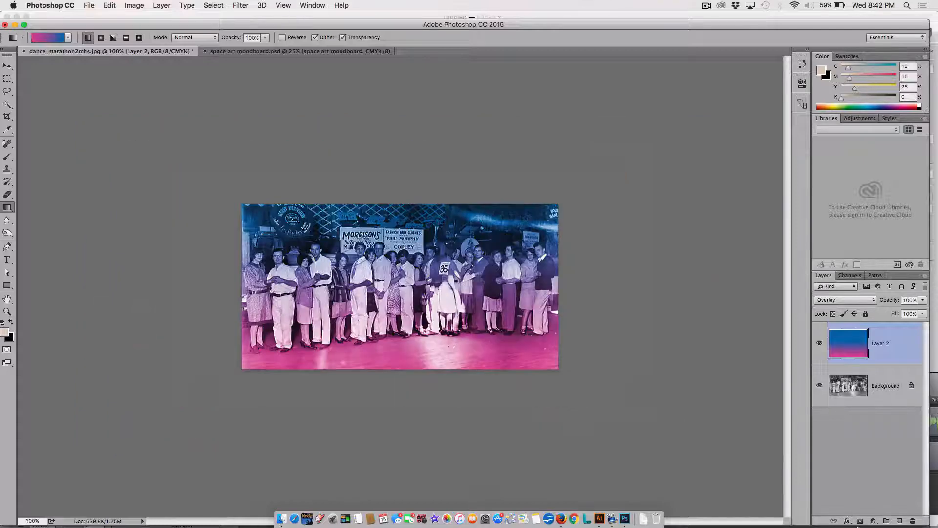
Add a new empty layer above the gradient and crop the canvas outward, extending it above the photo by about half the photo's height.
{"action": "left_click", "coordinate": [900, 520]}
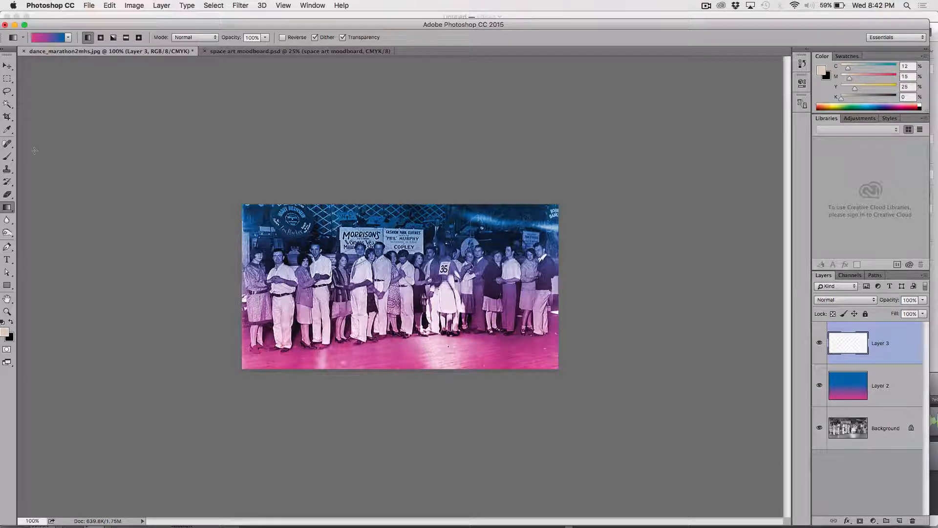
{"action": "left_click", "coordinate": [7, 118]}
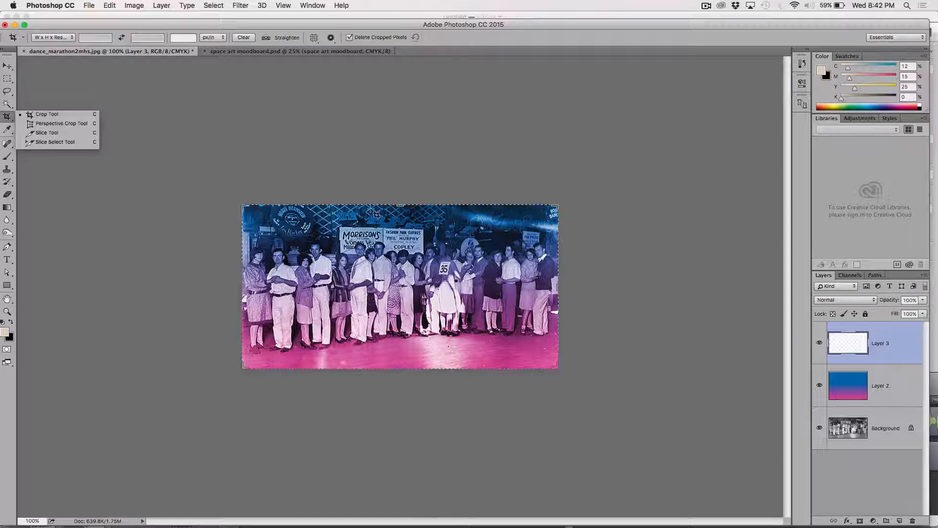
{"action": "left_click", "coordinate": [402, 206]}
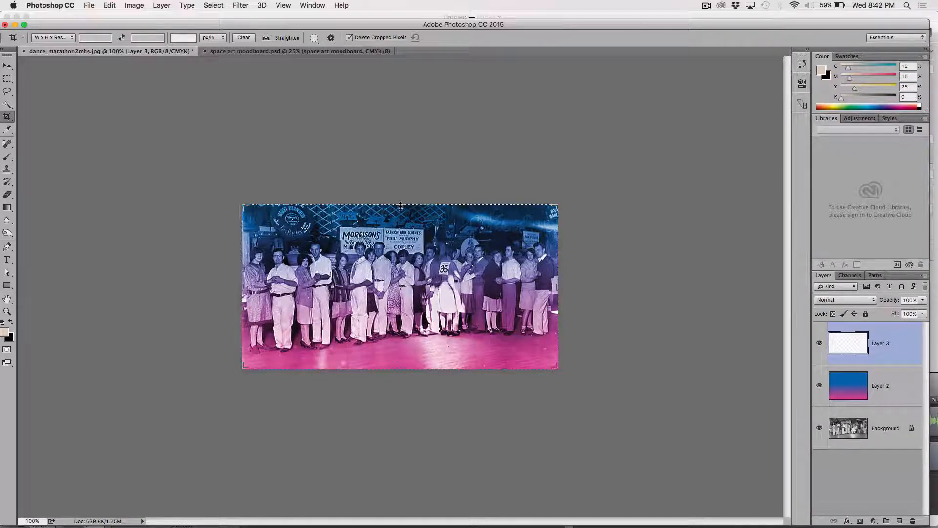
{"action": "left_click_drag", "start_coordinate": [400, 206], "coordinate": [398, 168]}
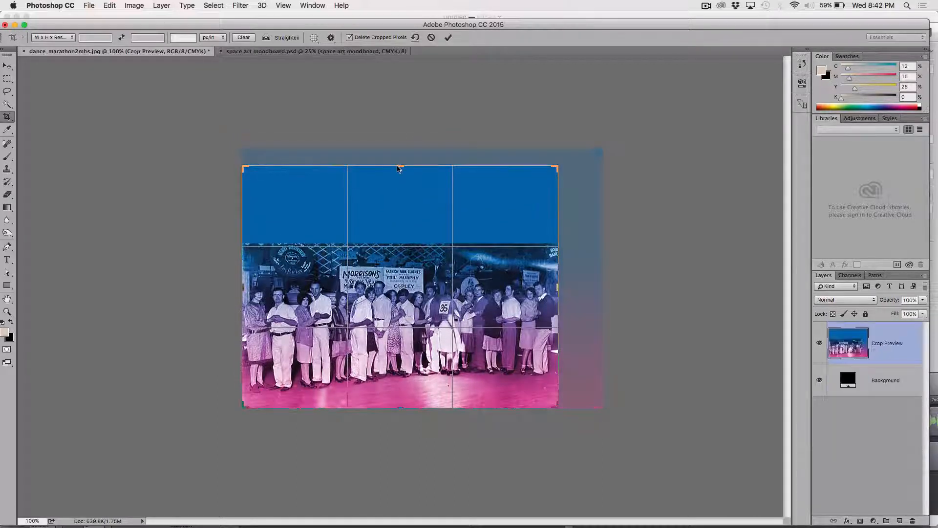
{"action": "key", "text": "Return"}
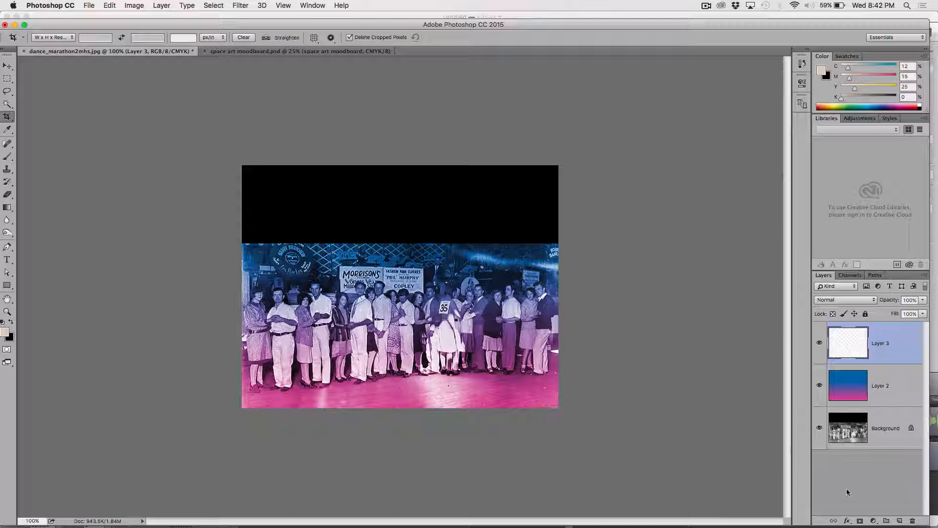
Fill the black strip above the photo on the Background layer with blue sampled from the photo's upper-left corner, and deselect it.
{"action": "left_click", "coordinate": [902, 426]}
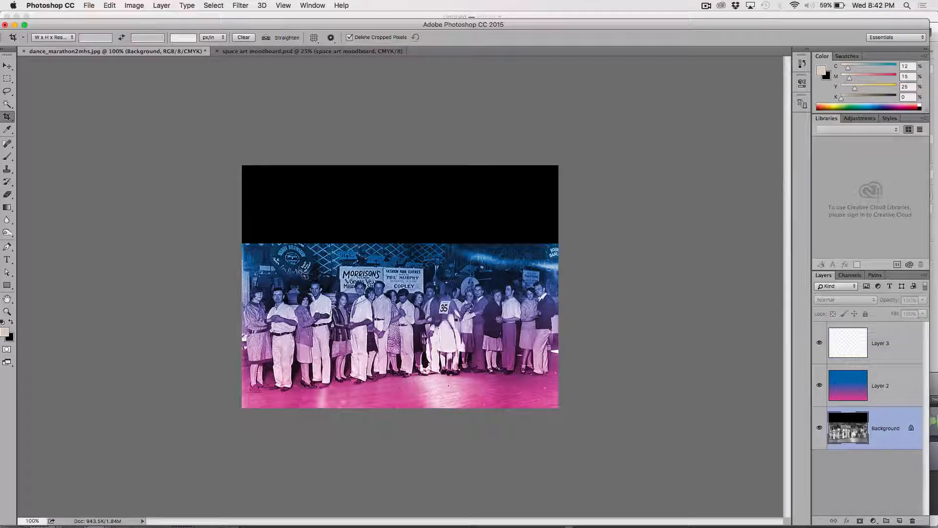
{"action": "left_click", "coordinate": [7, 78]}
{"action": "left_click_drag", "start_coordinate": [241, 165], "coordinate": [571, 242]}
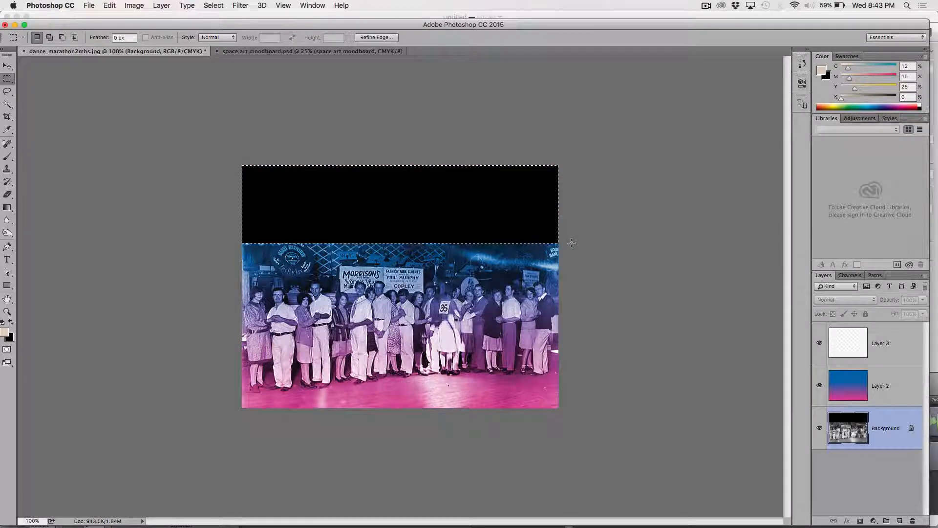
{"action": "key", "text": "i"}
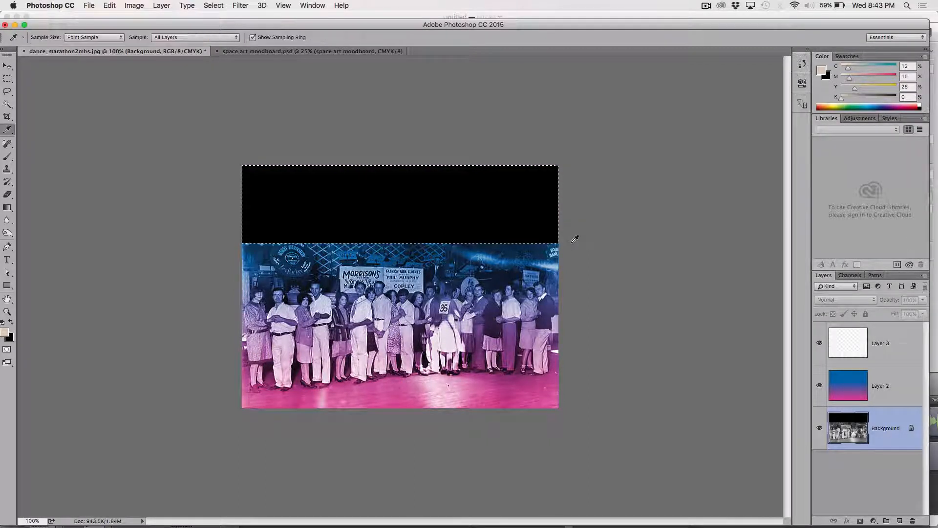
{"action": "left_click", "coordinate": [253, 257]}
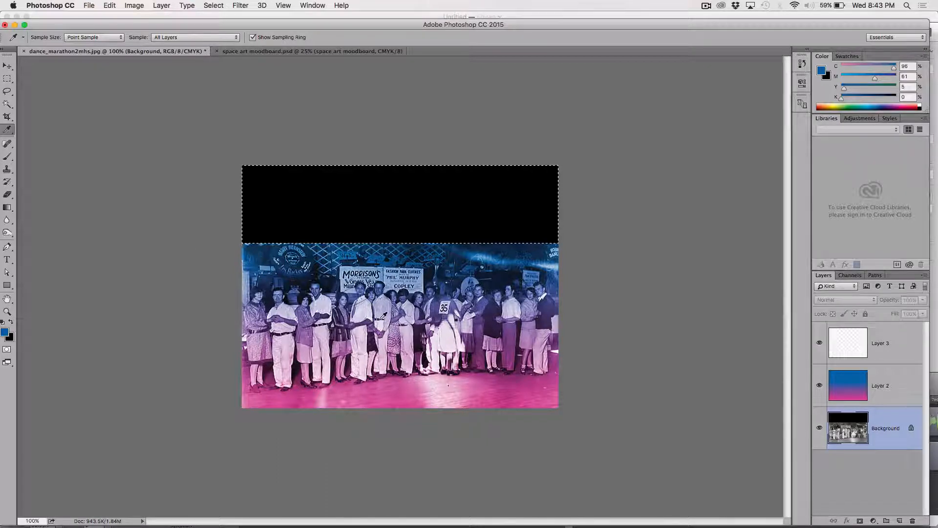
{"action": "key", "text": "alt+BackSpace"}
{"action": "key", "text": "super+d"}
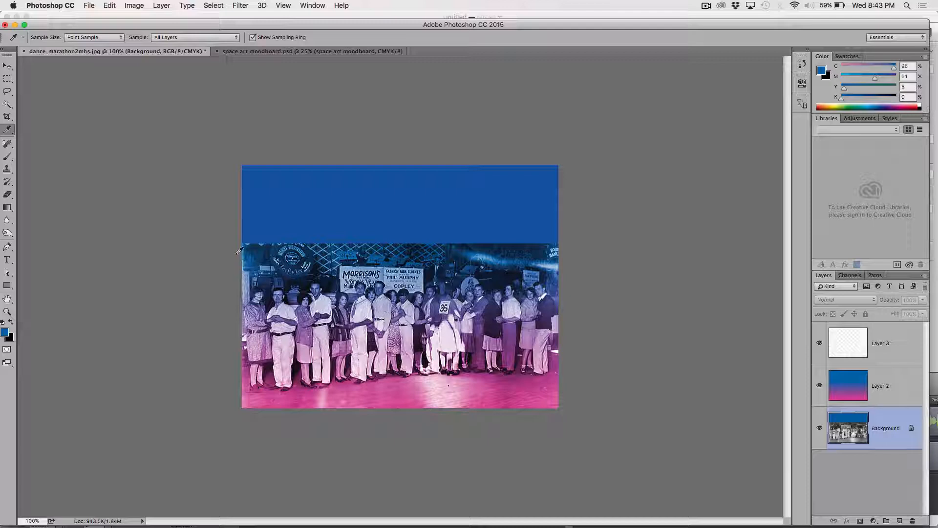
Check the space art moodboard, switch to Firefox, and search Google Images for "night with stars".
{"action": "left_click", "coordinate": [248, 52]}
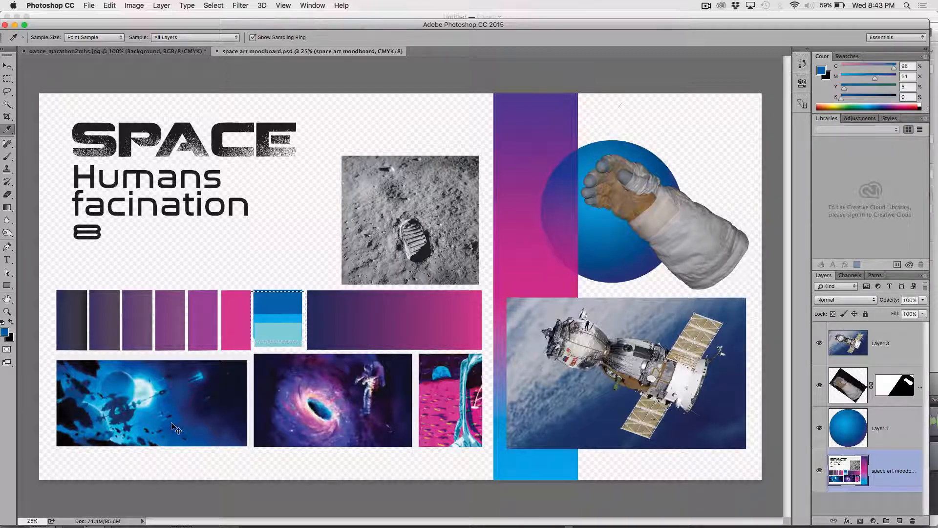
{"action": "key", "text": "super+Tab"}
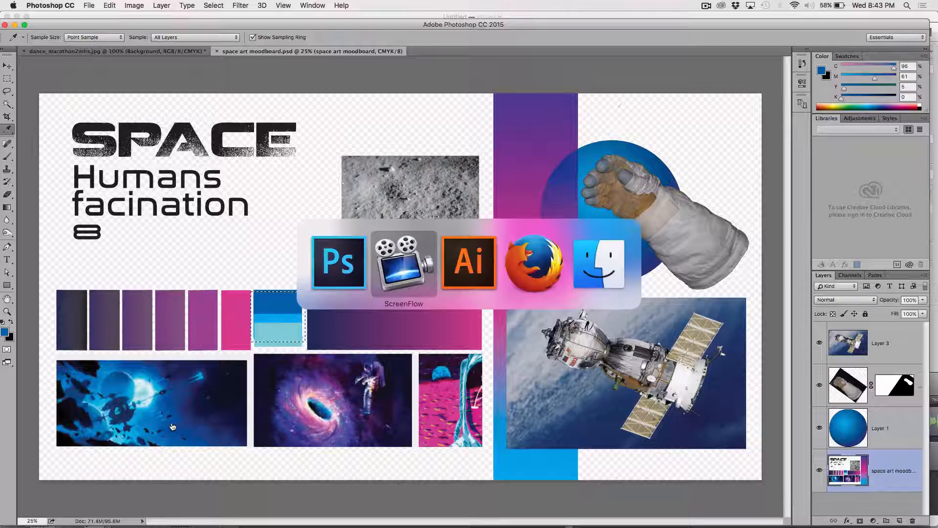
{"action": "key", "text": "super+Tab"}
{"action": "key", "text": "super+Tab"}
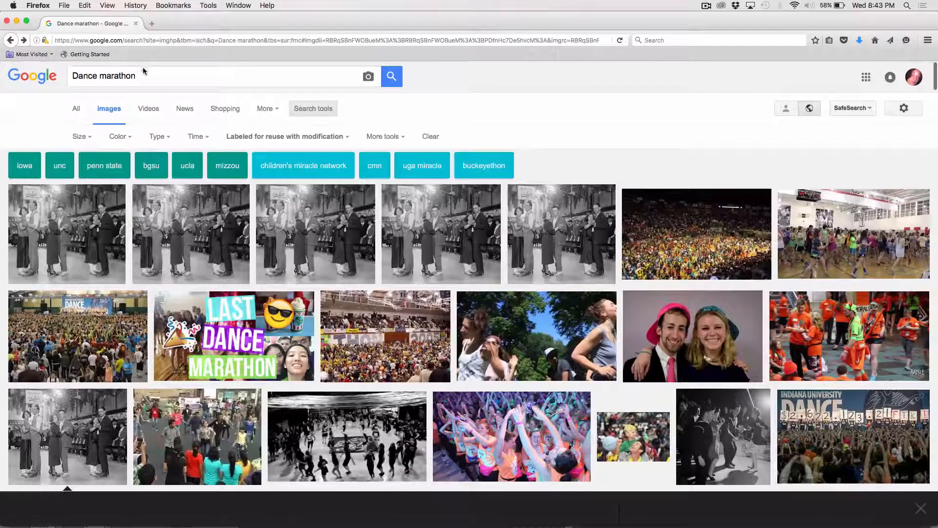
{"action": "left_click_drag", "start_coordinate": [143, 71], "coordinate": [56, 68]}
{"action": "type", "text": "night"}
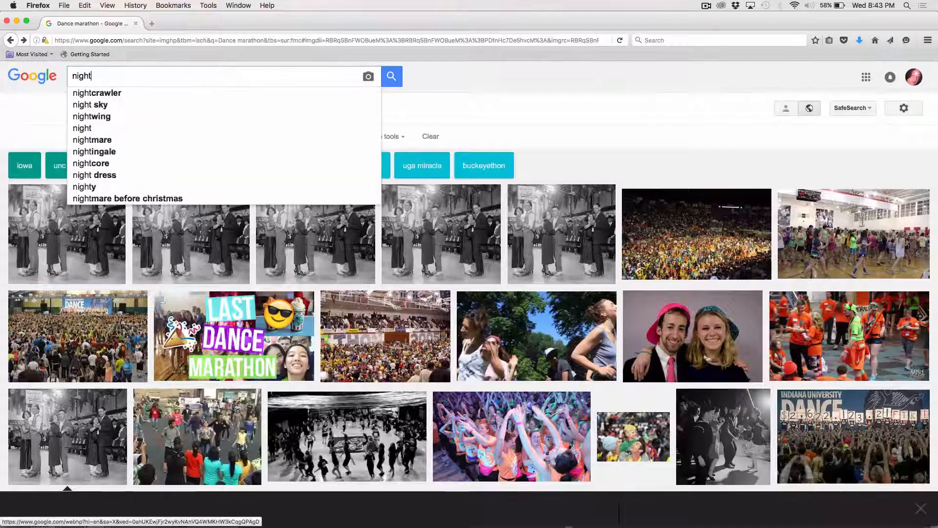
{"action": "type", "text": " with starts"}
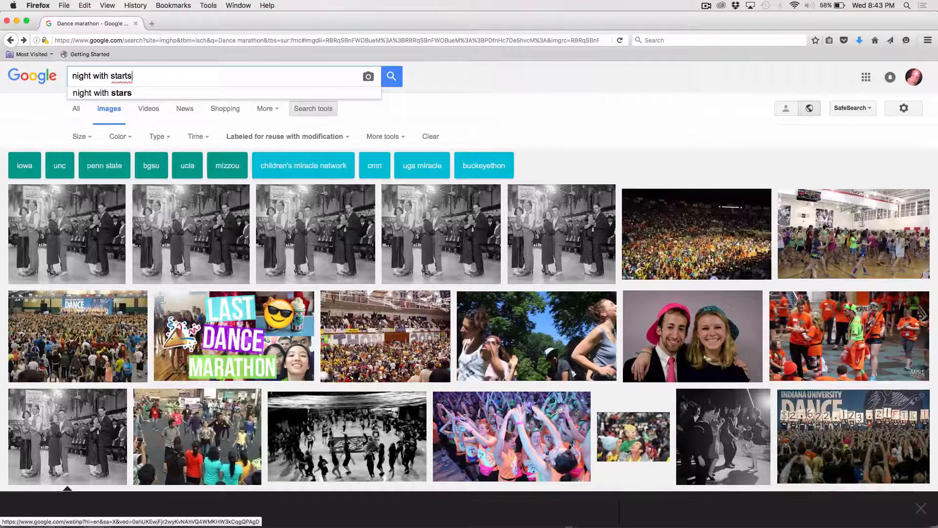
{"action": "key", "text": "BackSpace"}
{"action": "type", "text": "s"}
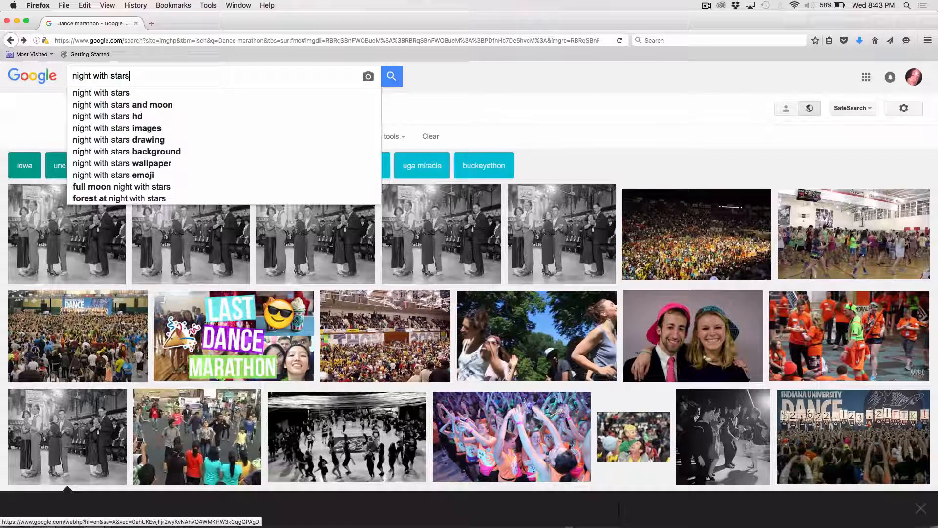
{"action": "key", "text": "Return"}
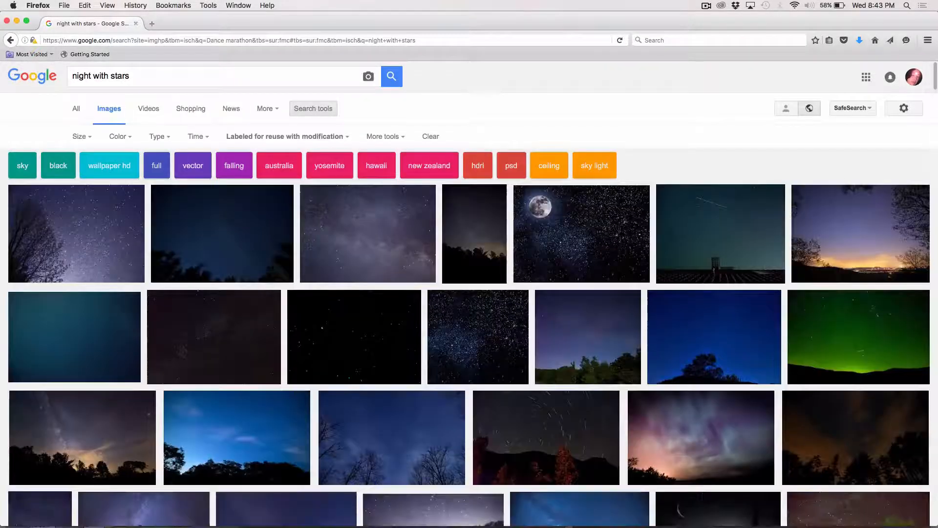
Browse the reusable night sky images for a starry picture suited to the area above the dancers.
{"action": "scroll", "coordinate": [237, 308], "scroll_direction": "down", "scroll_amount": 5}
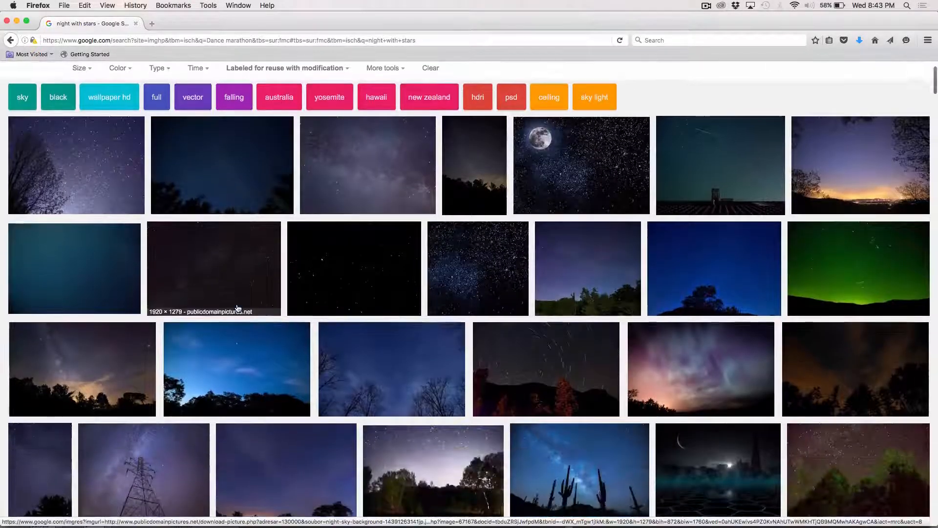
{"action": "scroll", "coordinate": [238, 308], "scroll_direction": "down", "scroll_amount": 6}
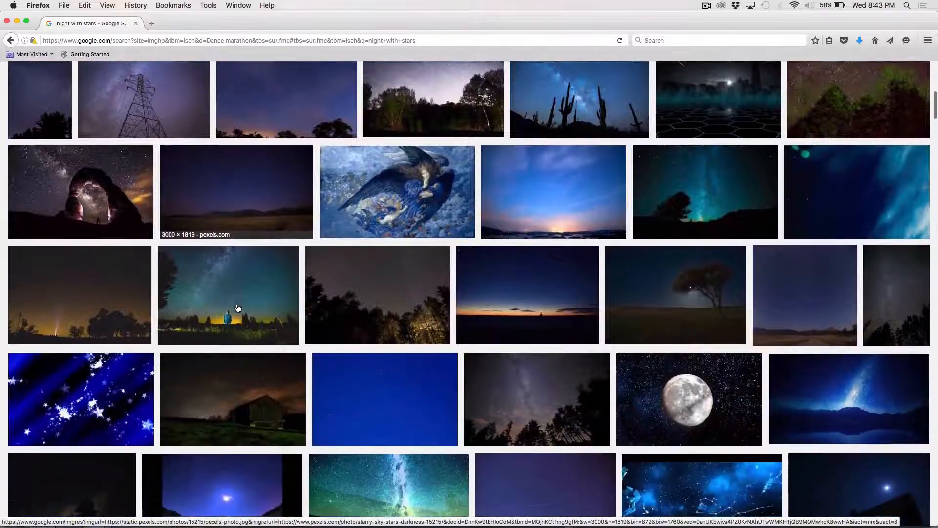
{"action": "scroll", "coordinate": [238, 308], "scroll_direction": "down", "scroll_amount": 6}
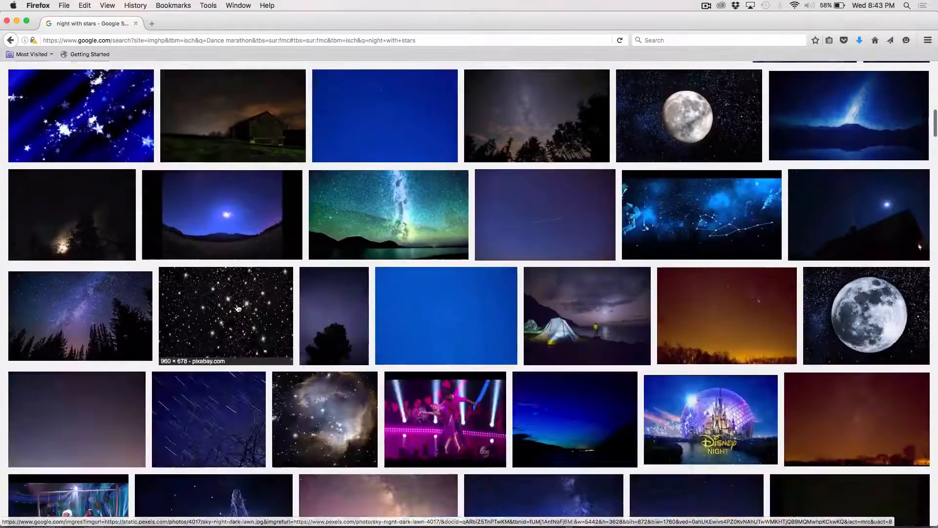
Look through the night-sky image results and copy the enlarged purple-blue "Footage effect of stars in the sky" image.
{"action": "scroll", "coordinate": [237, 308], "scroll_direction": "down", "scroll_amount": 1}
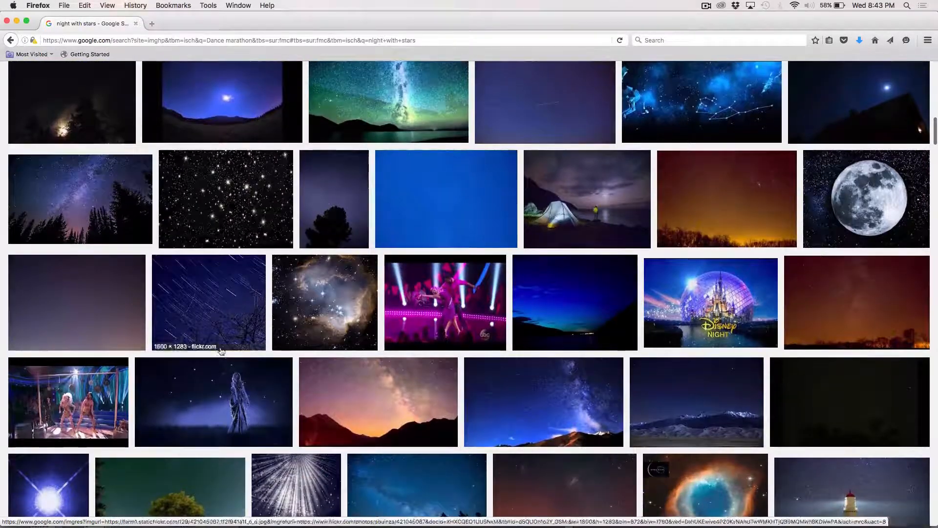
{"action": "scroll", "coordinate": [233, 378], "scroll_direction": "down", "scroll_amount": 7}
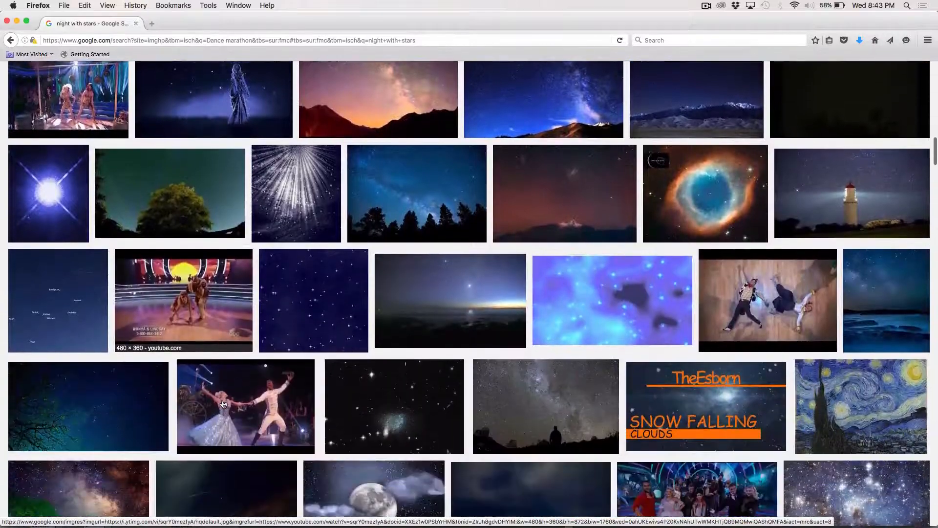
{"action": "scroll", "coordinate": [223, 404], "scroll_direction": "down", "scroll_amount": 3}
{"action": "scroll", "coordinate": [632, 237], "scroll_direction": "up", "scroll_amount": 1}
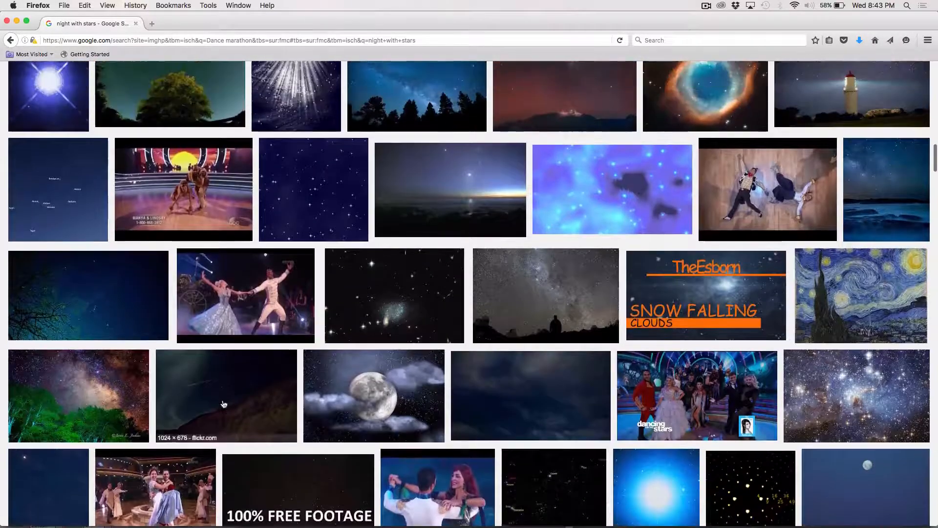
{"action": "left_click", "coordinate": [633, 229]}
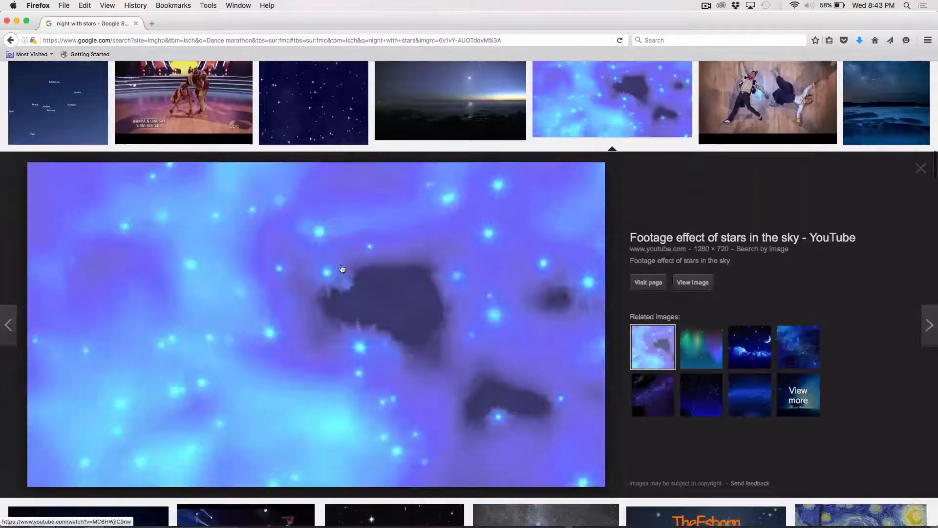
{"action": "right_click", "coordinate": [266, 284]}
{"action": "left_click", "coordinate": [302, 388]}
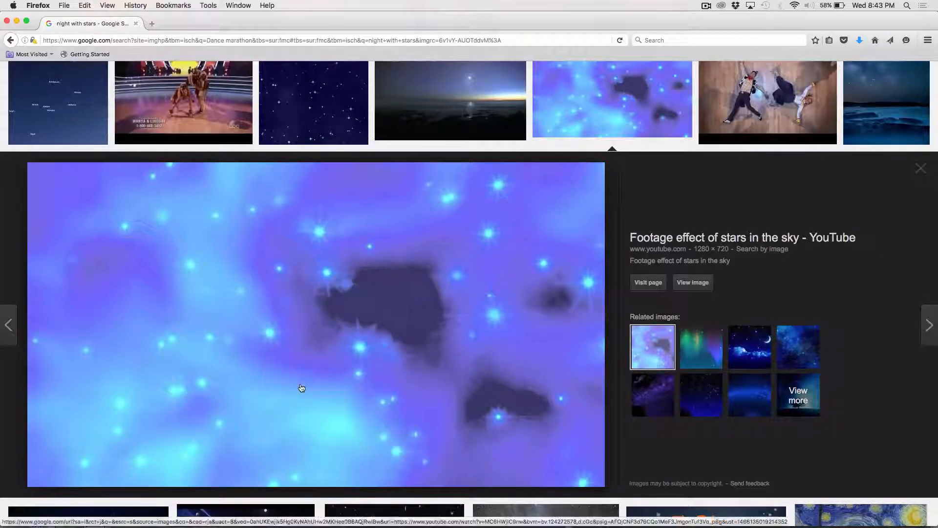
Switch to Photoshop and paste the star image into dance_marathon2mhs.jpg, converting it to preserve color appearance.
{"action": "key", "text": "super+Tab"}
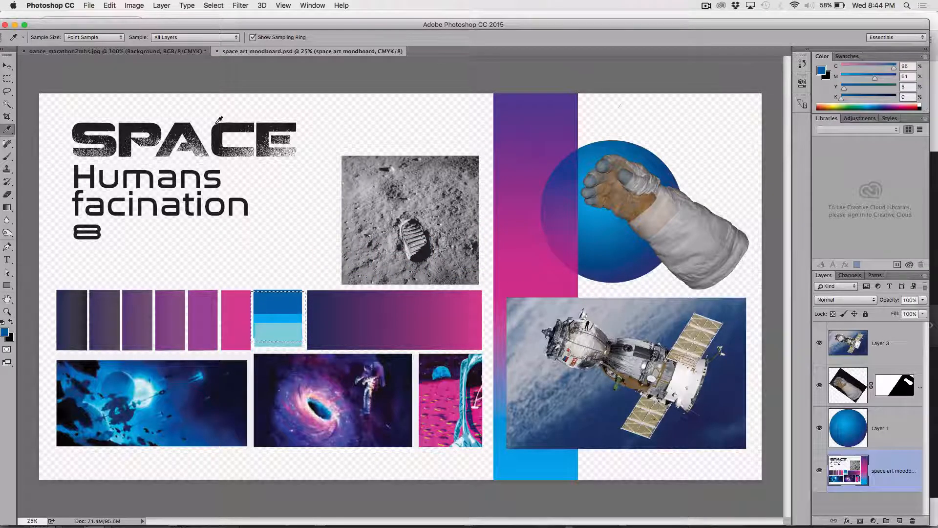
{"action": "left_click", "coordinate": [117, 51]}
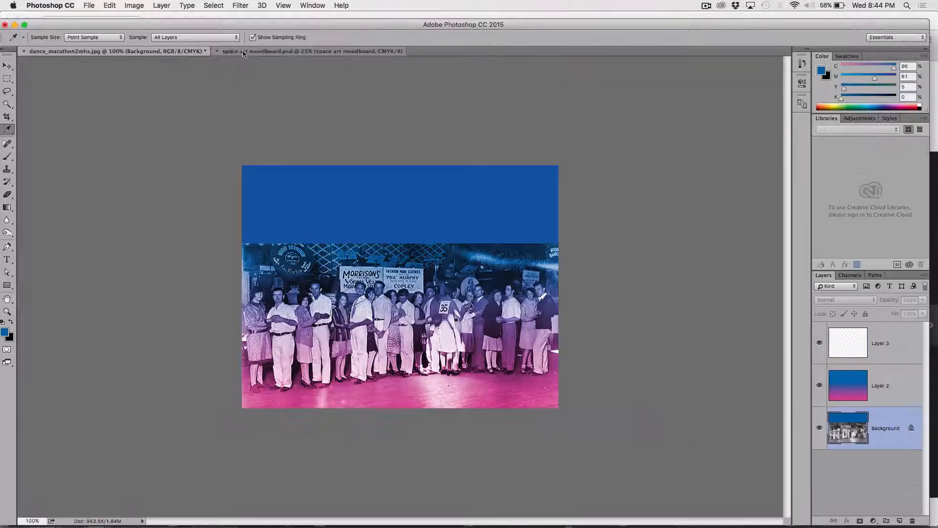
{"action": "key", "text": "super+v"}
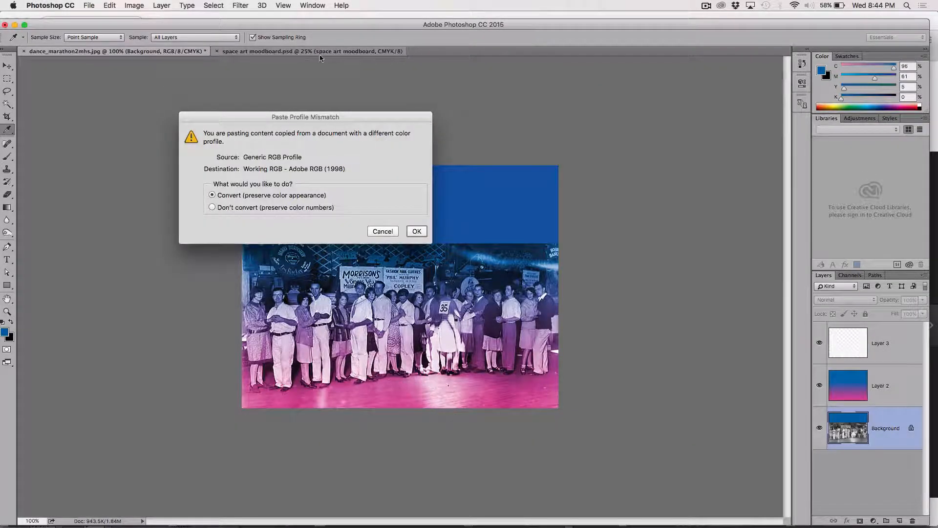
{"action": "left_click", "coordinate": [417, 232]}
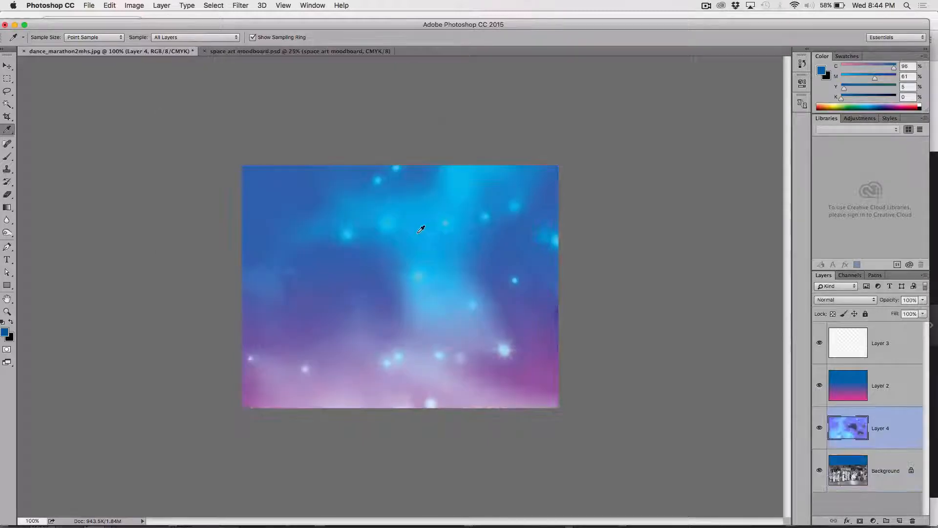
Scale the pasted star image to about 42% and move it over the blue area, aligned with the canvas's left edge.
{"action": "key", "text": "super+t"}
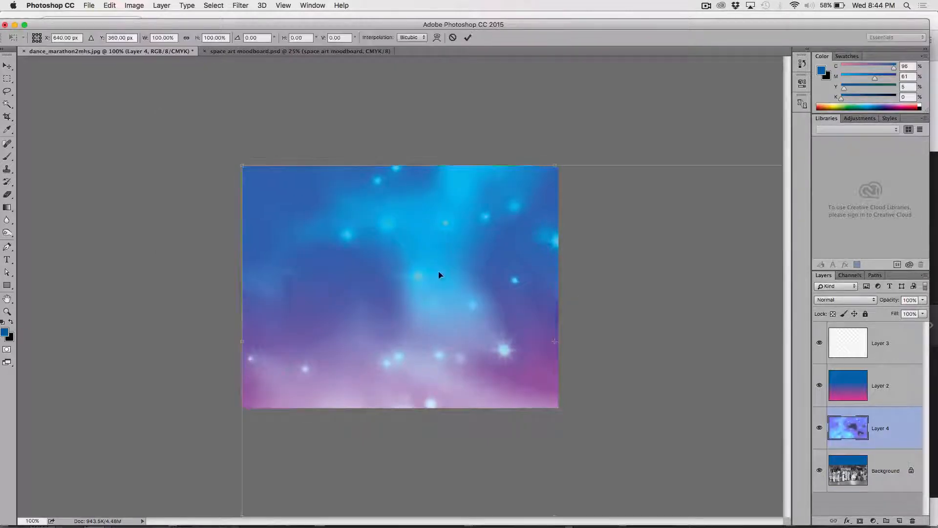
{"action": "left_click_drag", "start_coordinate": [439, 272], "coordinate": [356, 192]}
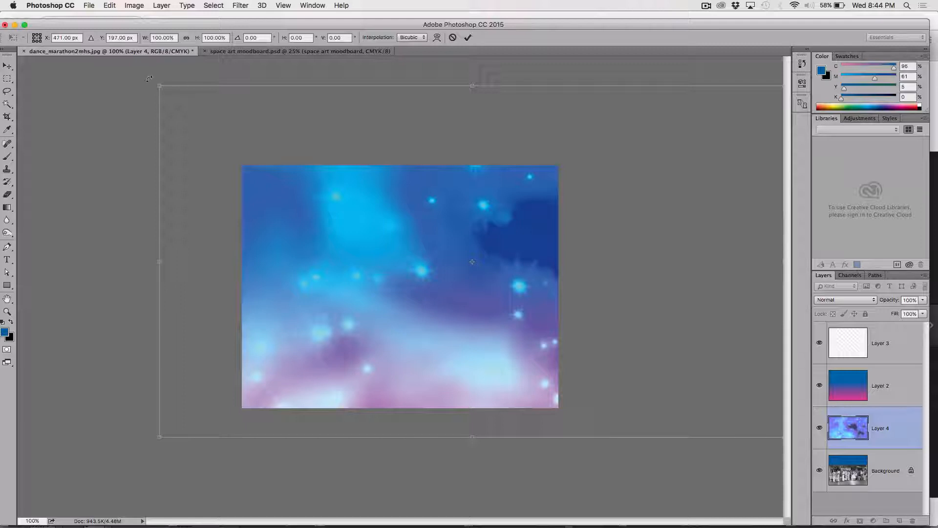
{"action": "left_click_drag", "start_coordinate": [160, 89], "coordinate": [523, 290]}
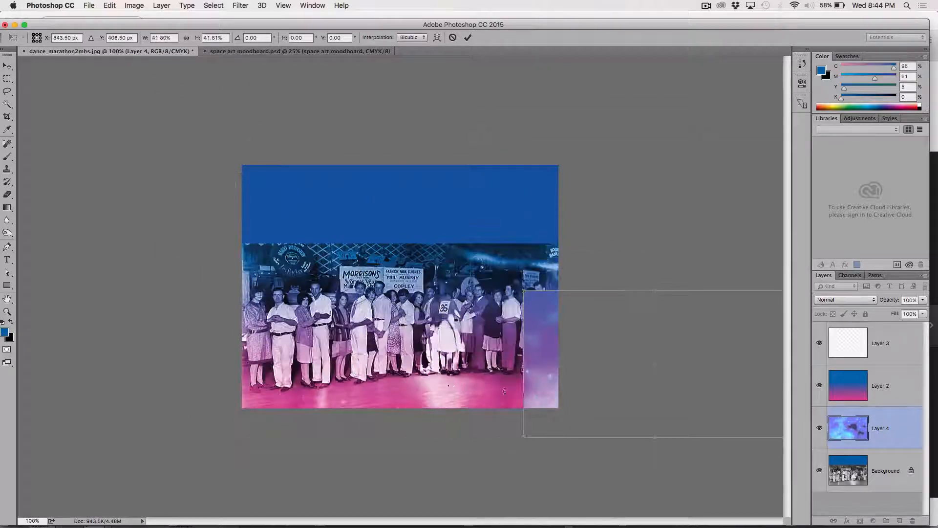
{"action": "left_click_drag", "start_coordinate": [552, 396], "coordinate": [270, 197]}
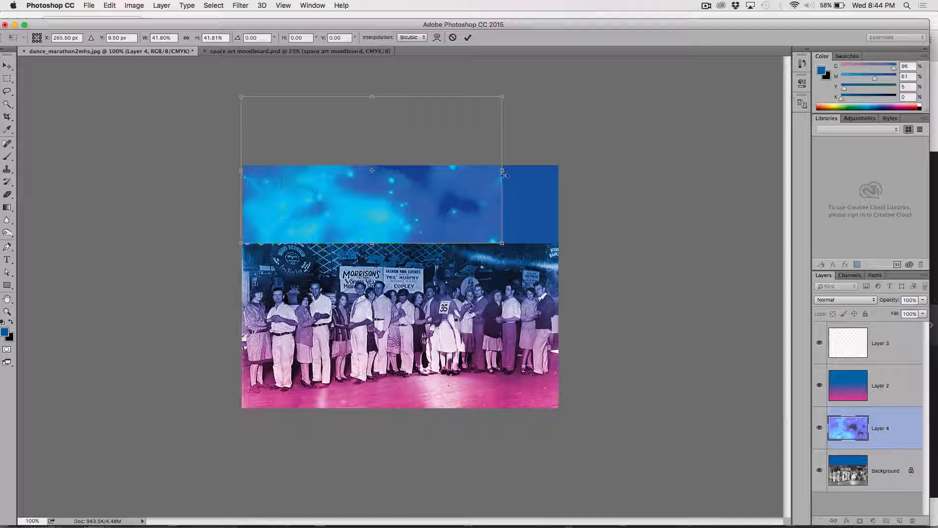
Stretch the star image to the full canvas width and from the canvas top to just above the dancers' heads, and apply the transform.
{"action": "left_click_drag", "start_coordinate": [505, 175], "coordinate": [562, 175]}
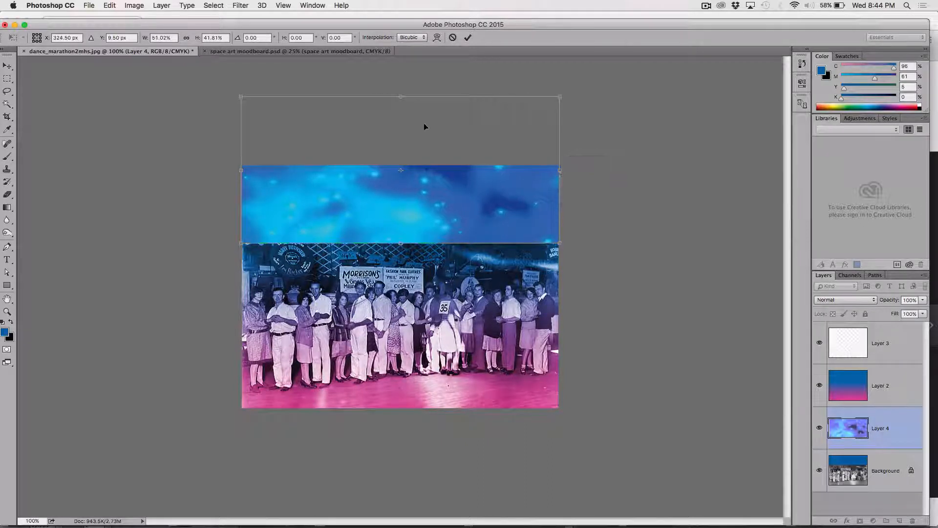
{"action": "left_click_drag", "start_coordinate": [402, 96], "coordinate": [402, 163]}
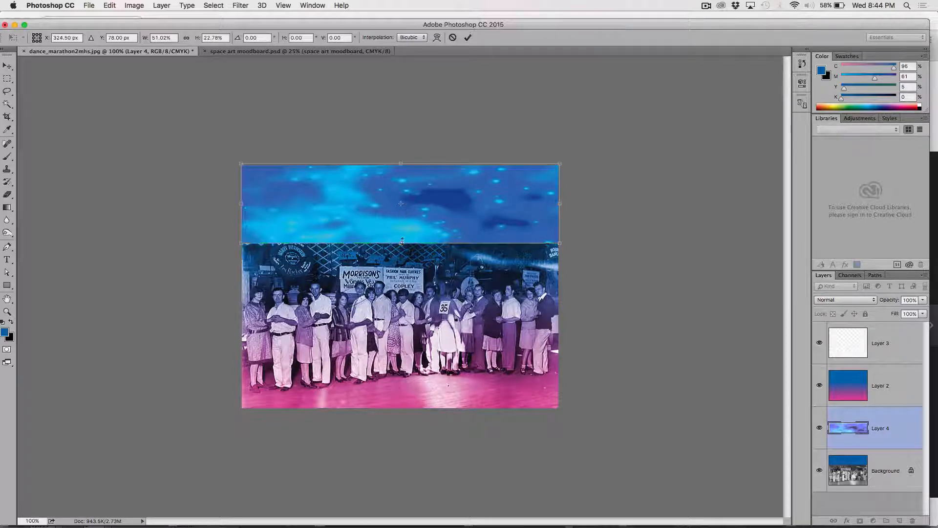
{"action": "left_click_drag", "start_coordinate": [401, 245], "coordinate": [401, 277]}
{"action": "key", "text": "Return"}
{"action": "key", "text": "i"}
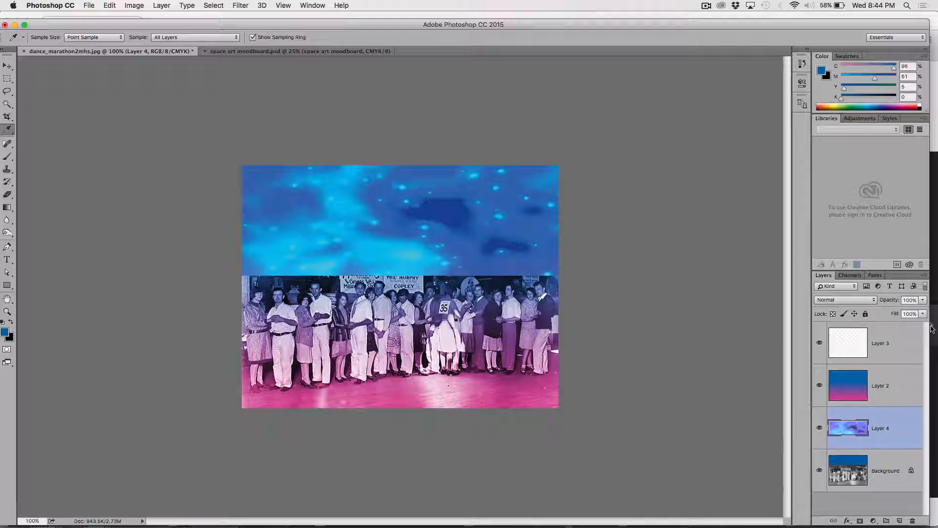
Try stacking the star layer above the gradient layer, and return it beneath the gradient.
{"action": "left_click_drag", "start_coordinate": [889, 430], "coordinate": [885, 361]}
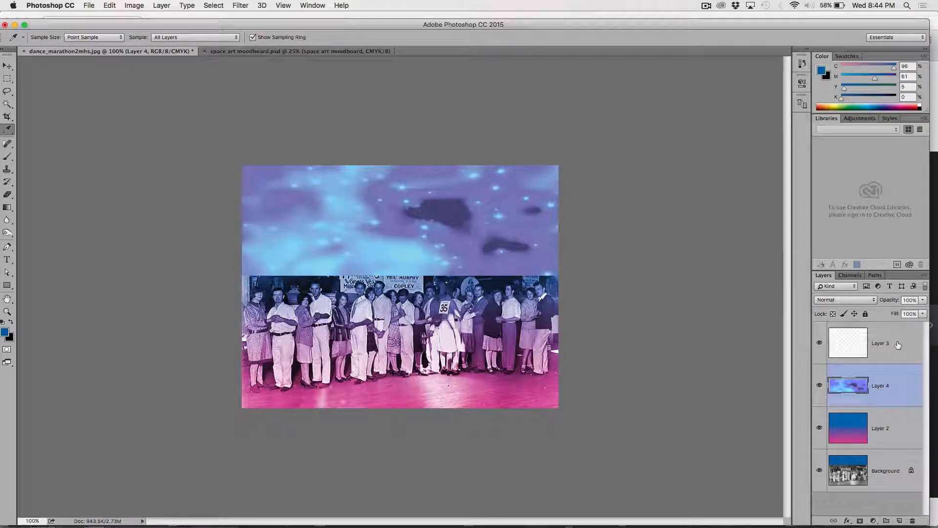
{"action": "left_click", "coordinate": [898, 345]}
{"action": "left_click_drag", "start_coordinate": [881, 380], "coordinate": [881, 441]}
Delete Layer 3 and select the star image layer.
{"action": "left_click_drag", "start_coordinate": [884, 334], "coordinate": [913, 521]}
{"action": "left_click", "coordinate": [891, 394]}
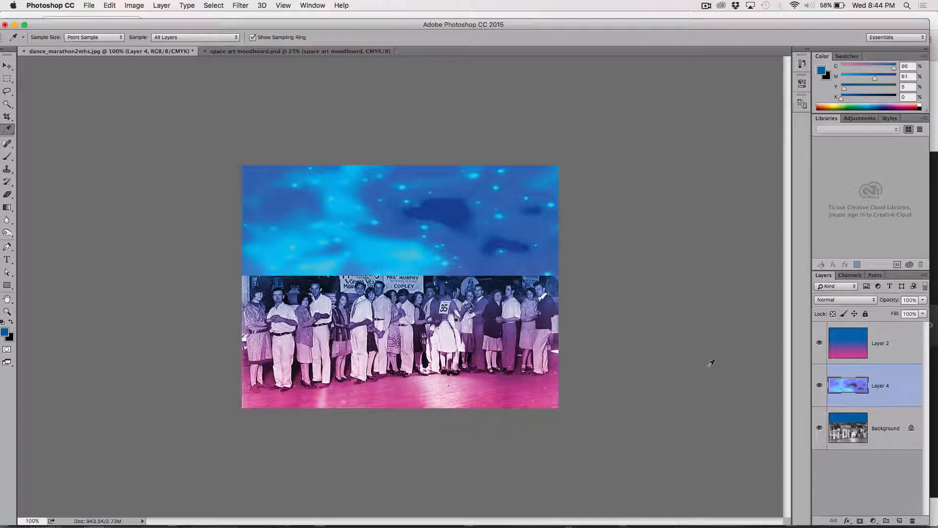
Add a mask to the star layer and fade its lower edge with a 150 px black brush at 56% opacity.
{"action": "left_click", "coordinate": [860, 521]}
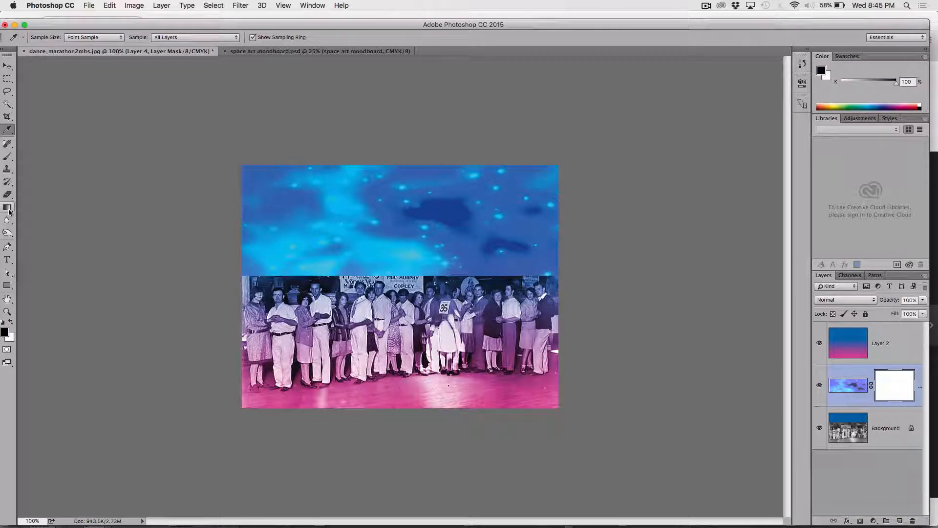
{"action": "left_click_drag", "start_coordinate": [7, 157], "coordinate": [41, 158]}
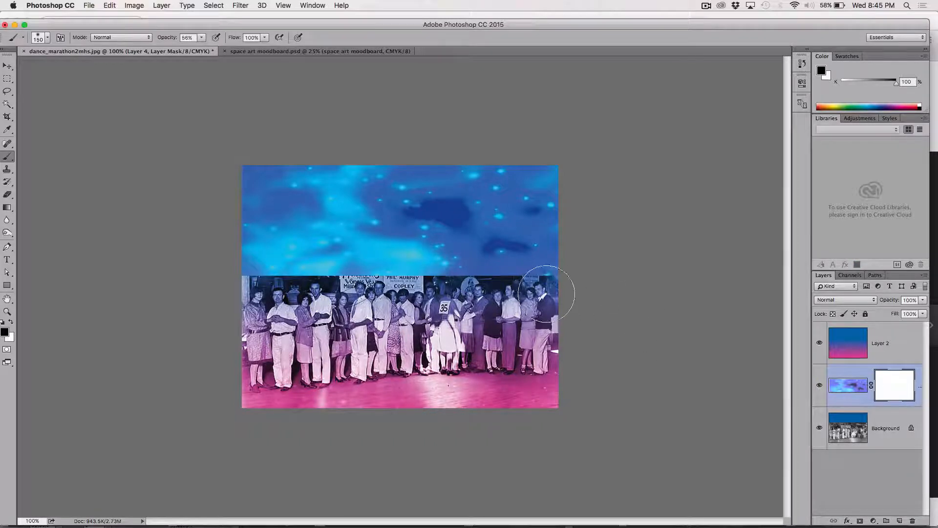
{"action": "mouse_move", "coordinate": [546, 294]}
{"action": "left_mouse_down"}
{"action": "mouse_move", "coordinate": [423, 288]}
{"action": "mouse_move", "coordinate": [385, 298]}
{"action": "mouse_move", "coordinate": [308, 292]}
{"action": "mouse_move", "coordinate": [242, 301]}
{"action": "mouse_move", "coordinate": [312, 293]}
{"action": "mouse_move", "coordinate": [322, 314]}
{"action": "left_mouse_up"}
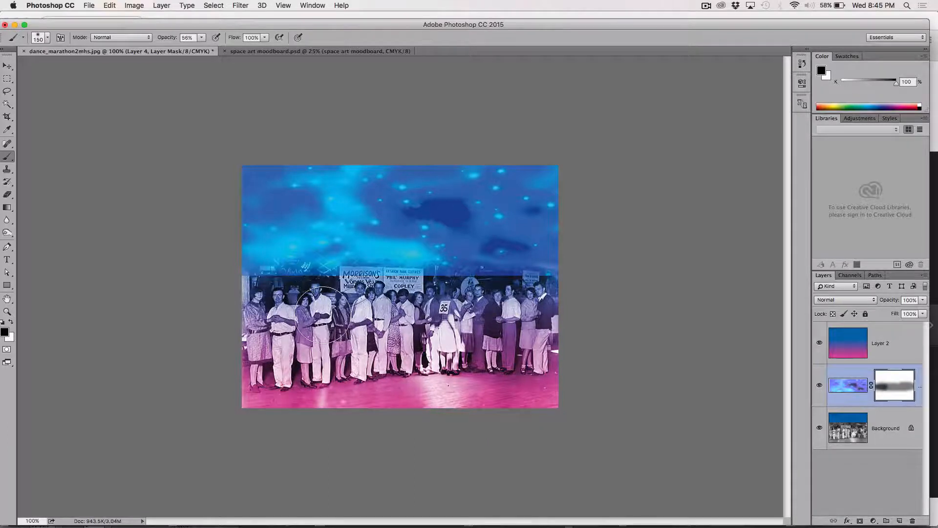
Reduce the brush size to 60 px and paint black on the mask along the seam between the stars and the photo.
{"action": "key", "text": "bracketleft"}
{"action": "key", "text": "bracketleft"}
{"action": "key", "text": "bracketleft"}
{"action": "key", "text": "bracketleft"}
{"action": "key", "text": "bracketleft"}
{"action": "key", "text": "bracketleft"}
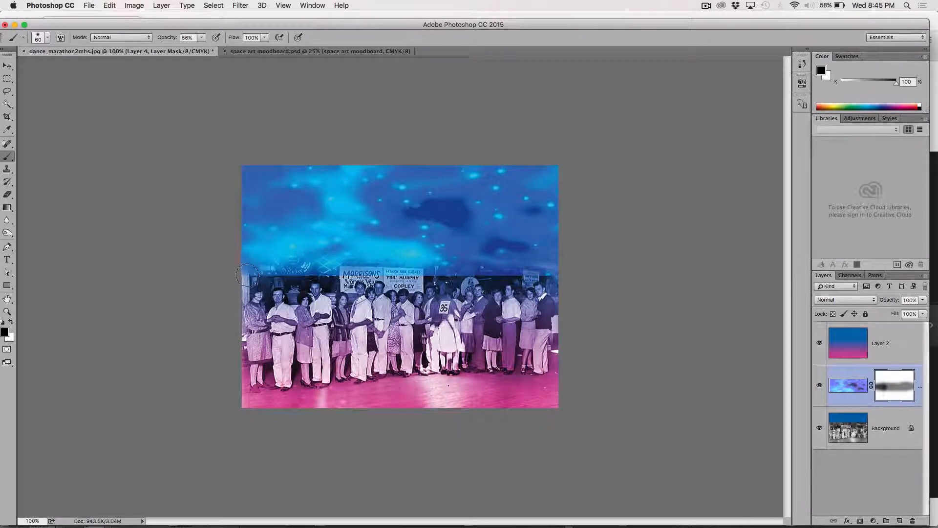
{"action": "mouse_move", "coordinate": [251, 277]}
{"action": "left_mouse_down"}
{"action": "mouse_move", "coordinate": [310, 287]}
{"action": "mouse_move", "coordinate": [284, 279]}
{"action": "mouse_move", "coordinate": [573, 281]}
{"action": "left_mouse_up"}
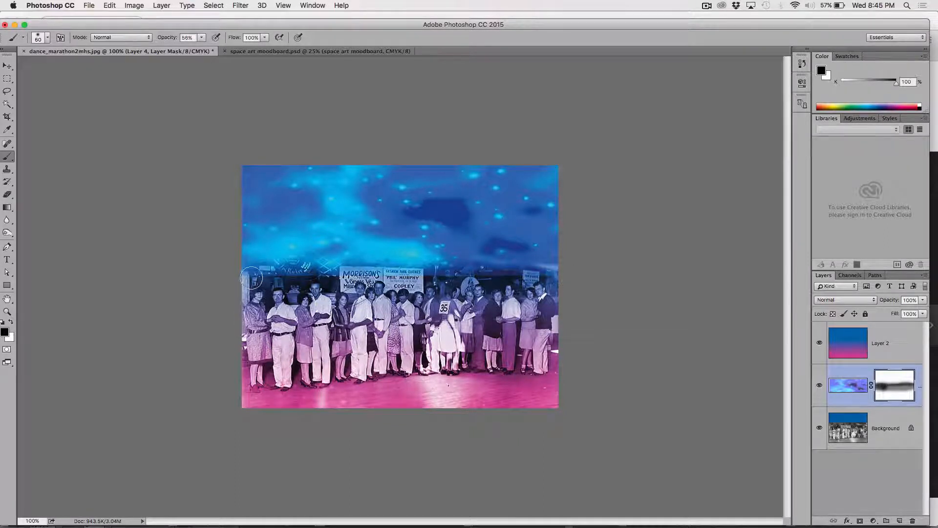
{"action": "left_click_drag", "start_coordinate": [250, 277], "coordinate": [405, 282]}
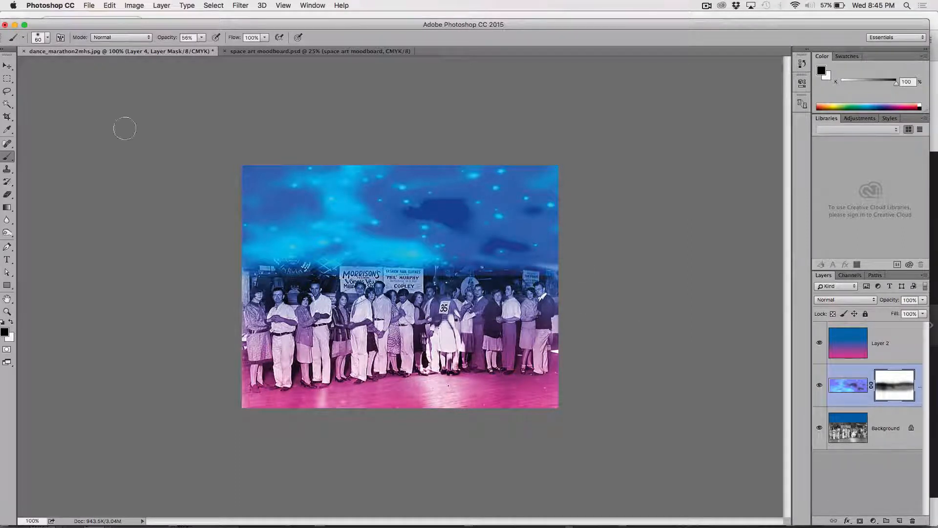
Crop a narrow strip off the top and bottom of the image, keeping its full width.
{"action": "left_click", "coordinate": [7, 117]}
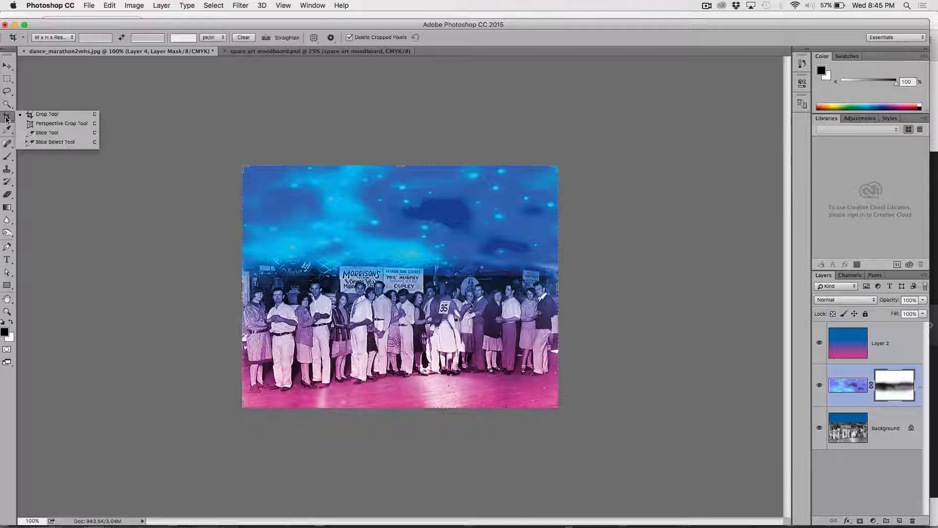
{"action": "left_click", "coordinate": [69, 117]}
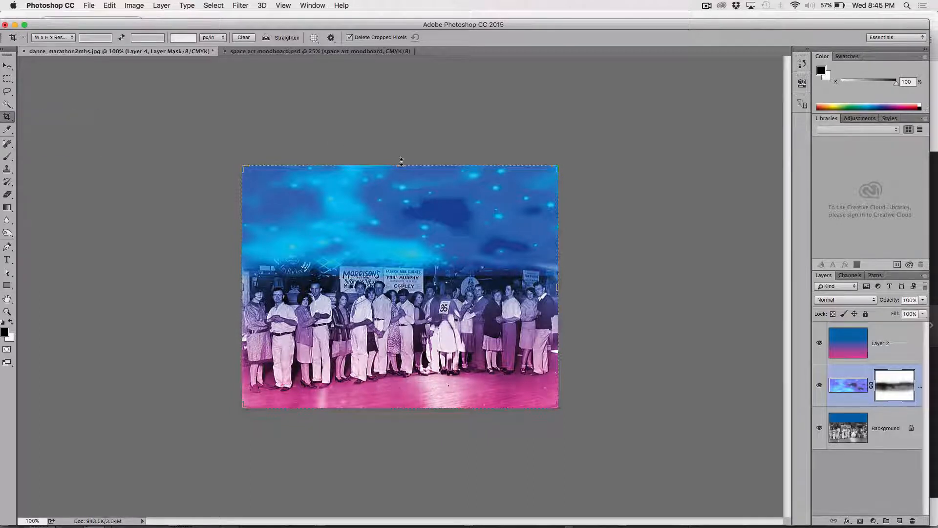
{"action": "mouse_move", "coordinate": [401, 162]}
{"action": "left_mouse_down"}
{"action": "mouse_move", "coordinate": [399, 188]}
{"action": "mouse_move", "coordinate": [399, 174]}
{"action": "left_mouse_up"}
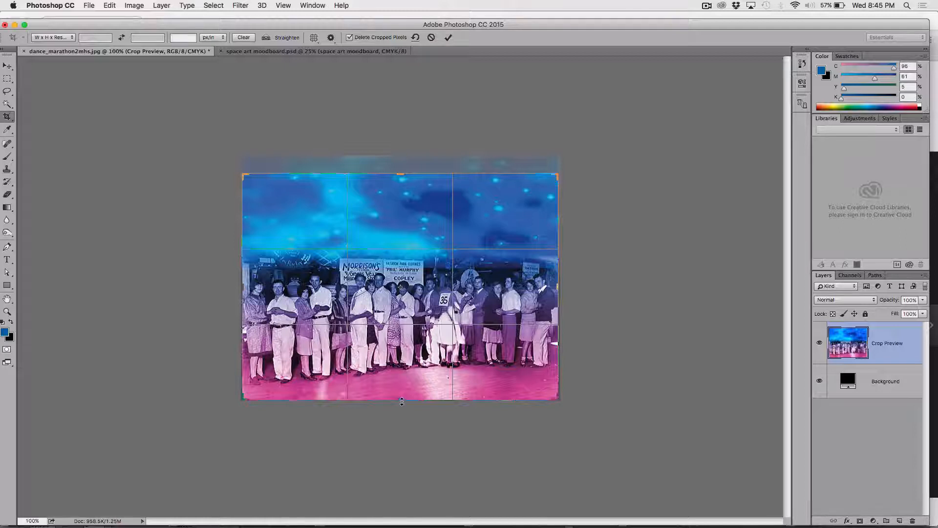
{"action": "left_click_drag", "start_coordinate": [402, 401], "coordinate": [401, 395]}
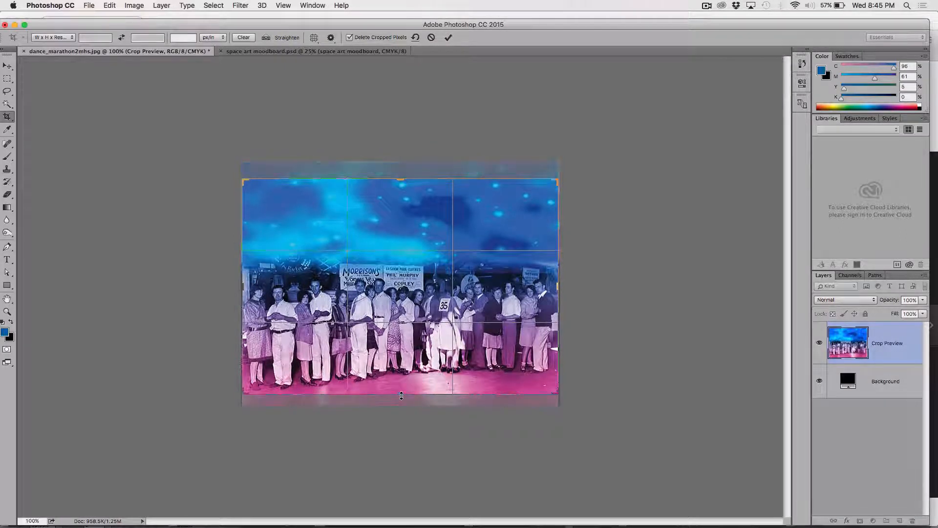
{"action": "key", "text": "Return"}
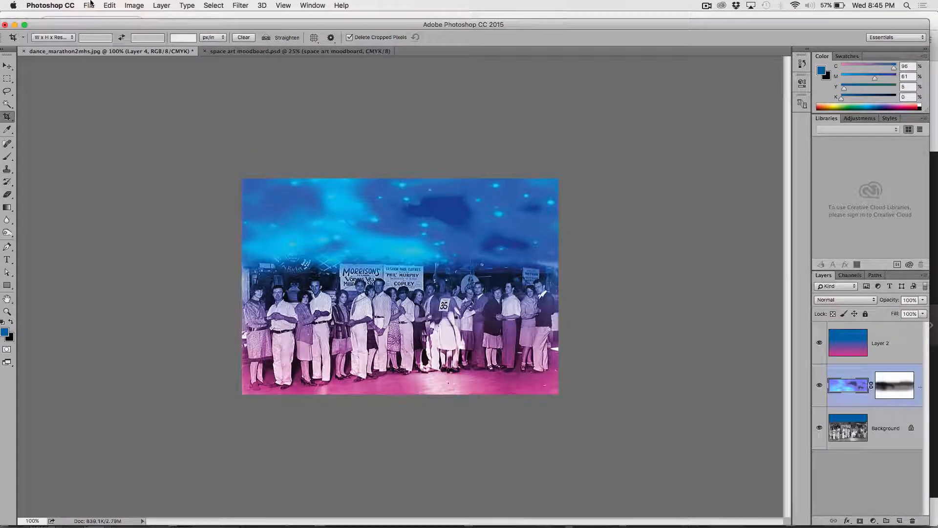
Save the composite to the Desktop as dance_marathon2mhs.psd in Photoshop format with layers and maximized compatibility.
{"action": "left_click", "coordinate": [89, 6]}
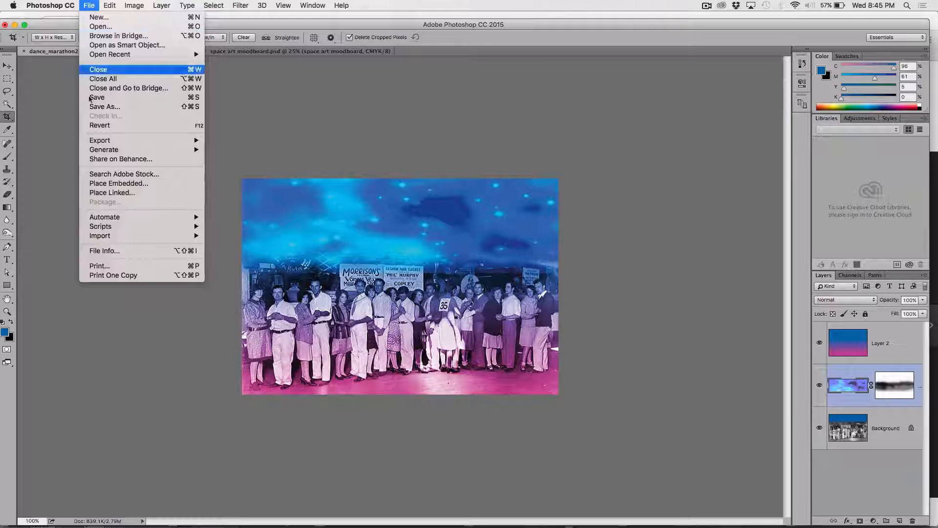
{"action": "left_click", "coordinate": [117, 106]}
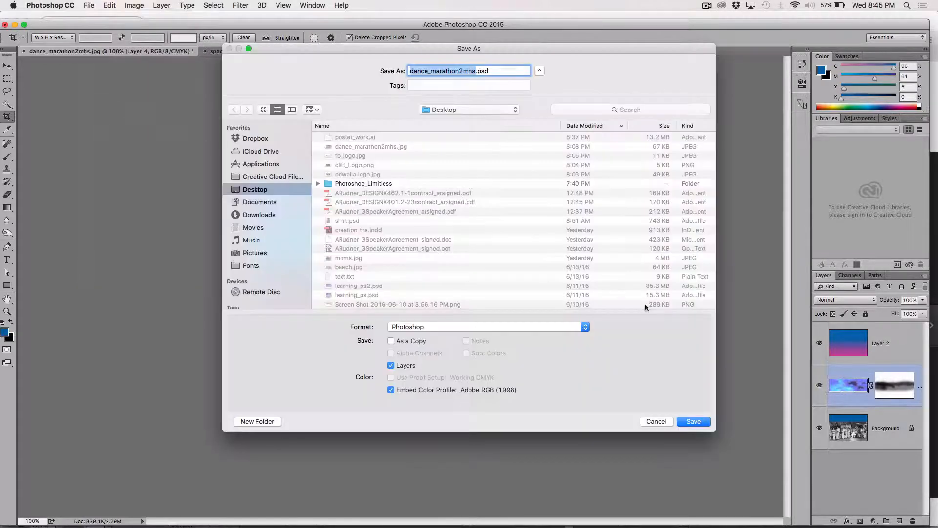
{"action": "left_click", "coordinate": [694, 421]}
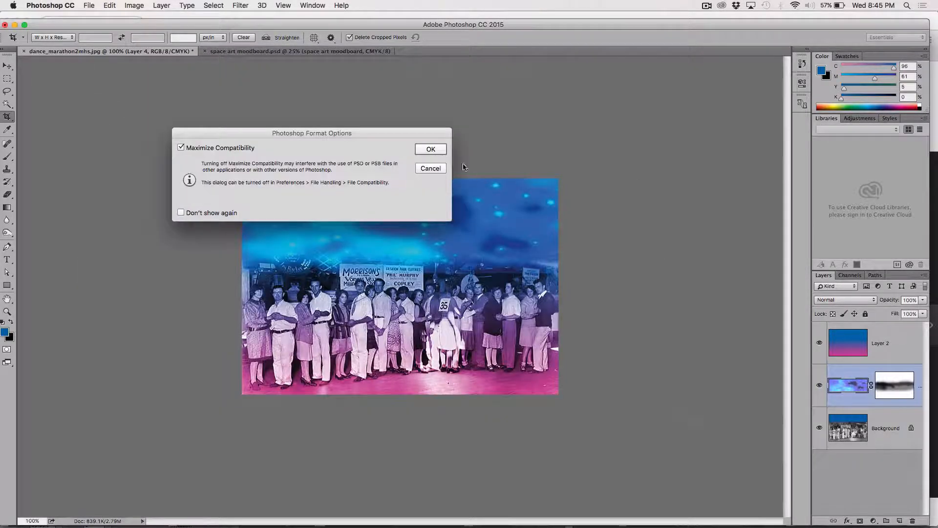
{"action": "left_click", "coordinate": [430, 149]}
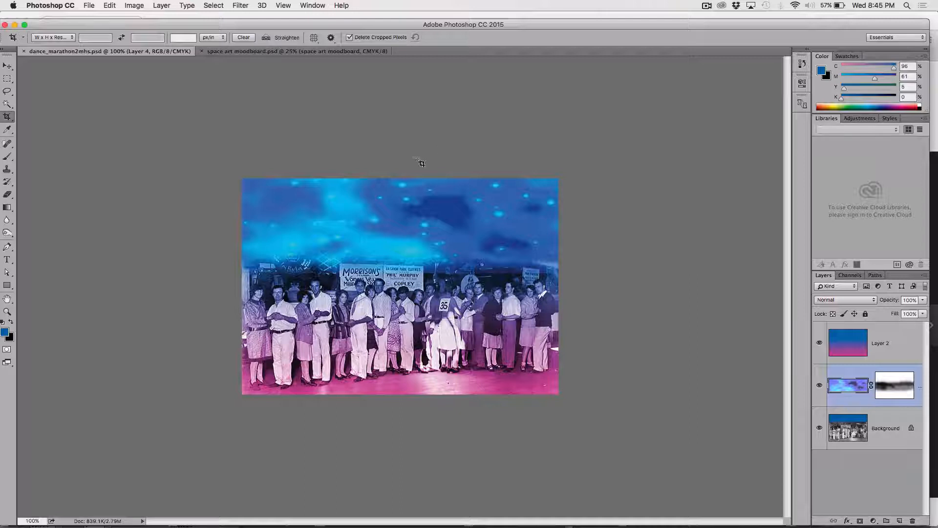
{"action": "left_click", "coordinate": [89, 5]}
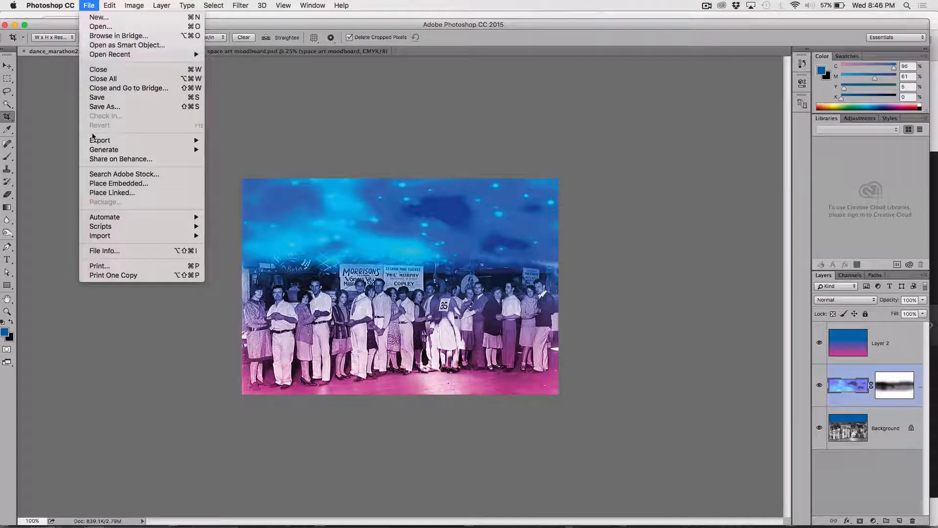
{"action": "left_click", "coordinate": [122, 107]}
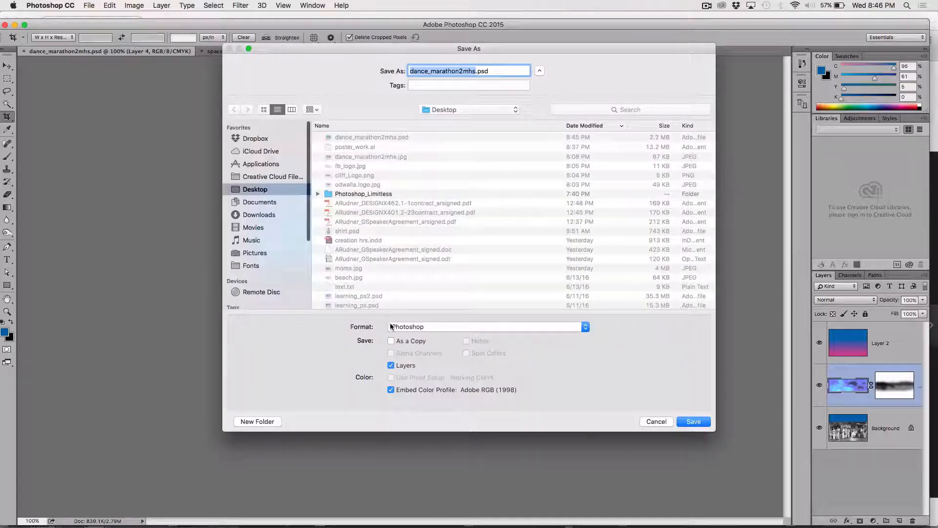
{"action": "left_click", "coordinate": [401, 328]}
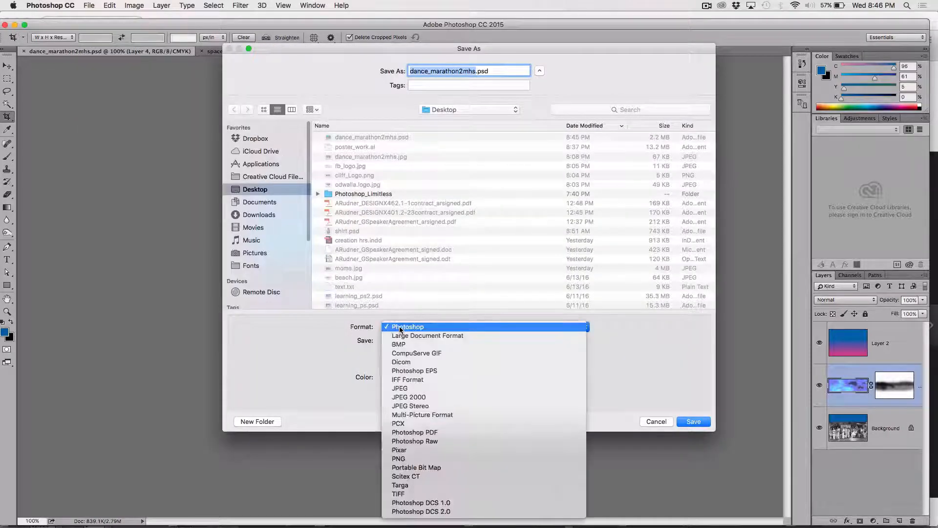
{"action": "left_click", "coordinate": [407, 494]}
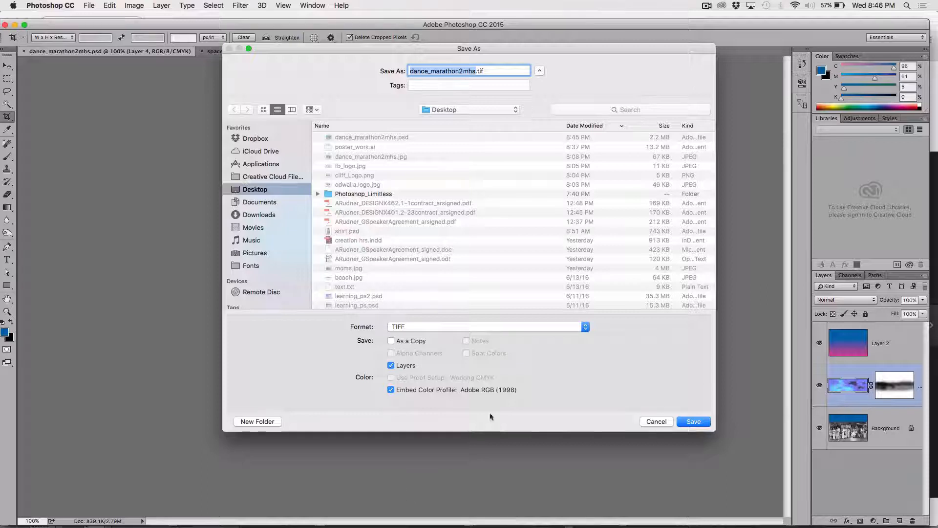
{"action": "left_click", "coordinate": [416, 391]}
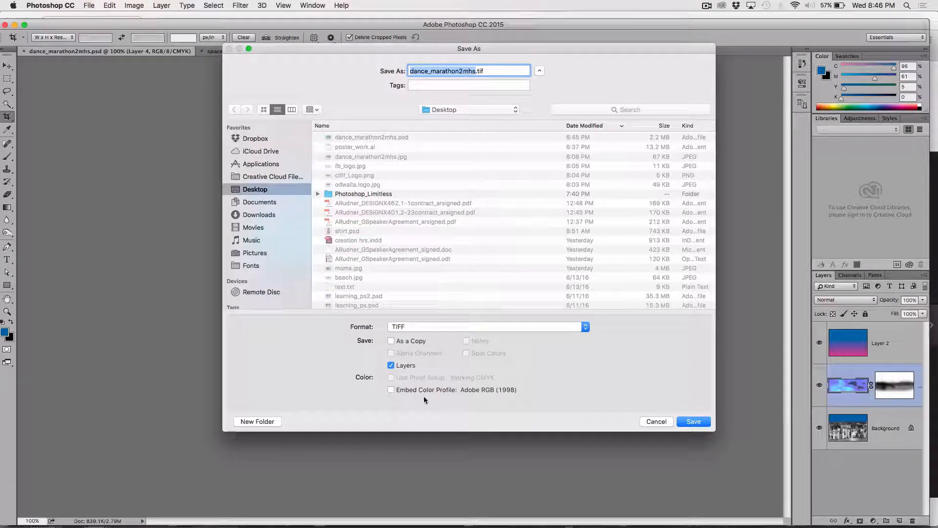
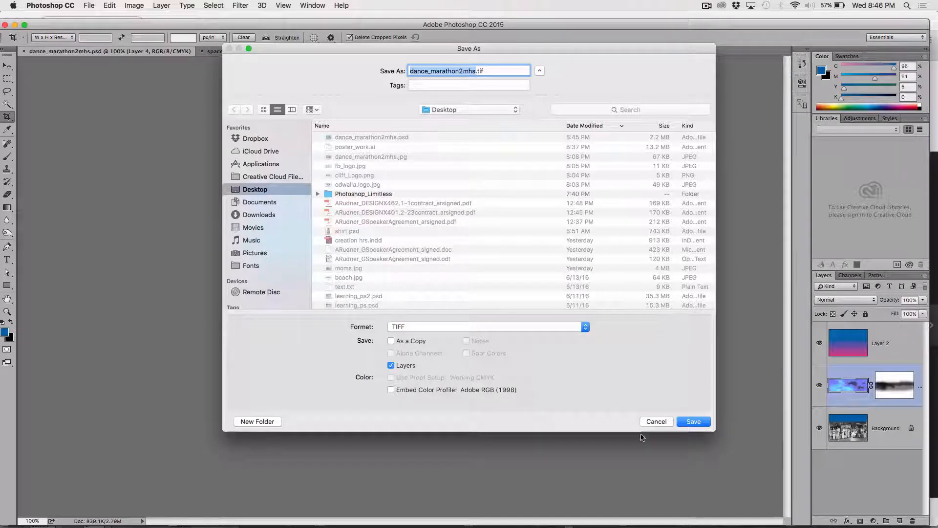
{"action": "left_click", "coordinate": [692, 422]}
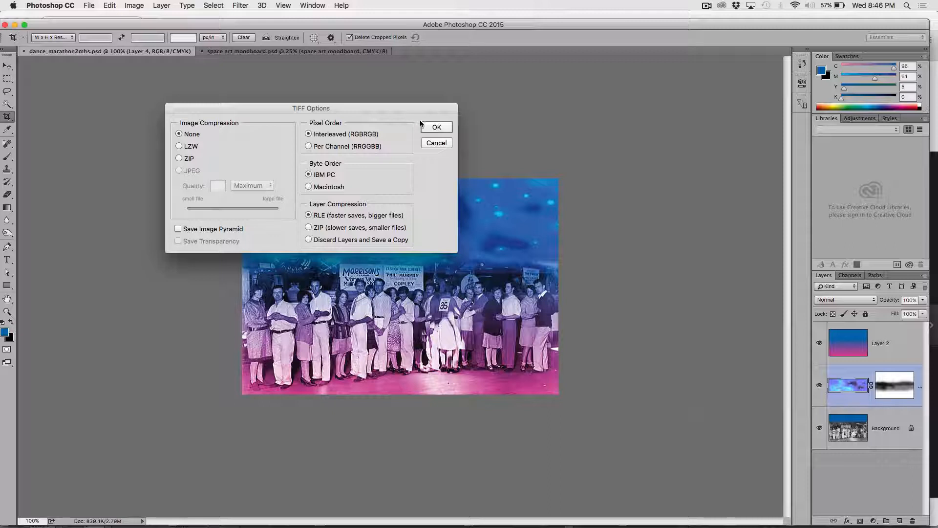
{"action": "left_click", "coordinate": [435, 127]}
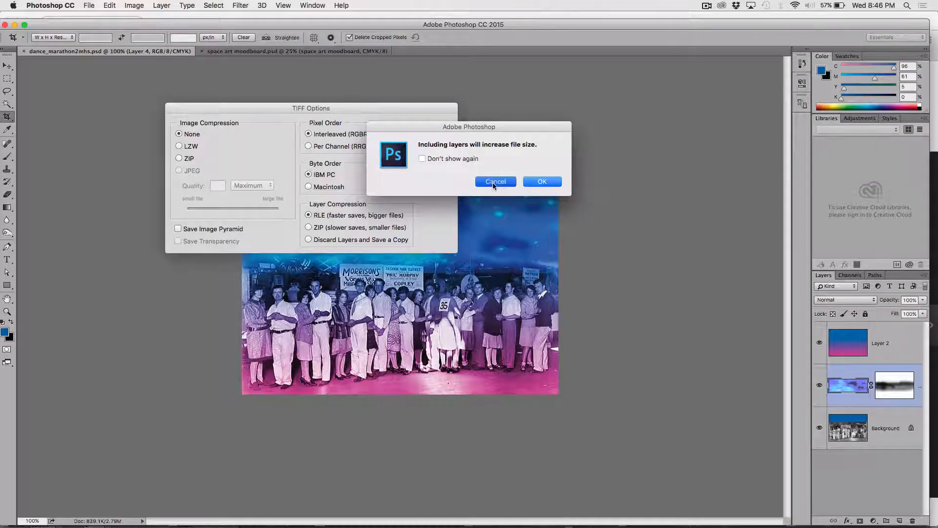
{"action": "left_click", "coordinate": [492, 184]}
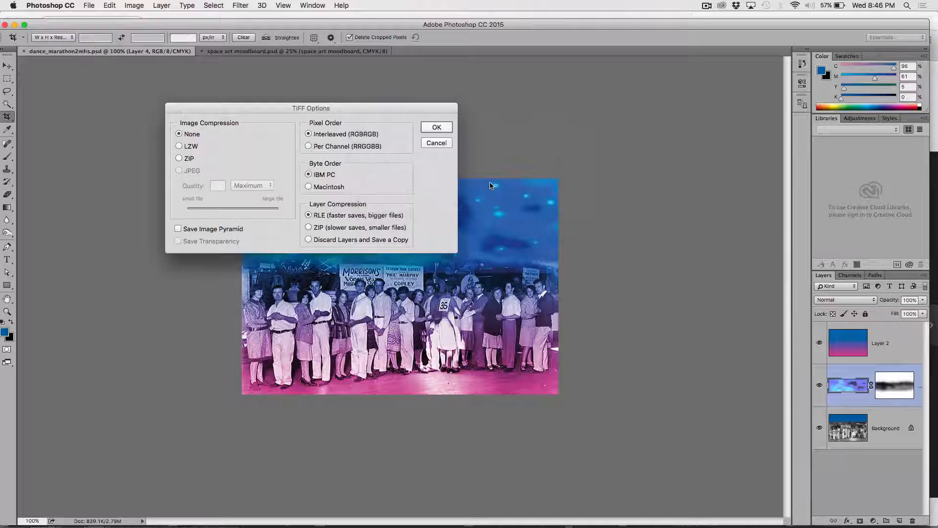
{"action": "left_click", "coordinate": [436, 142]}
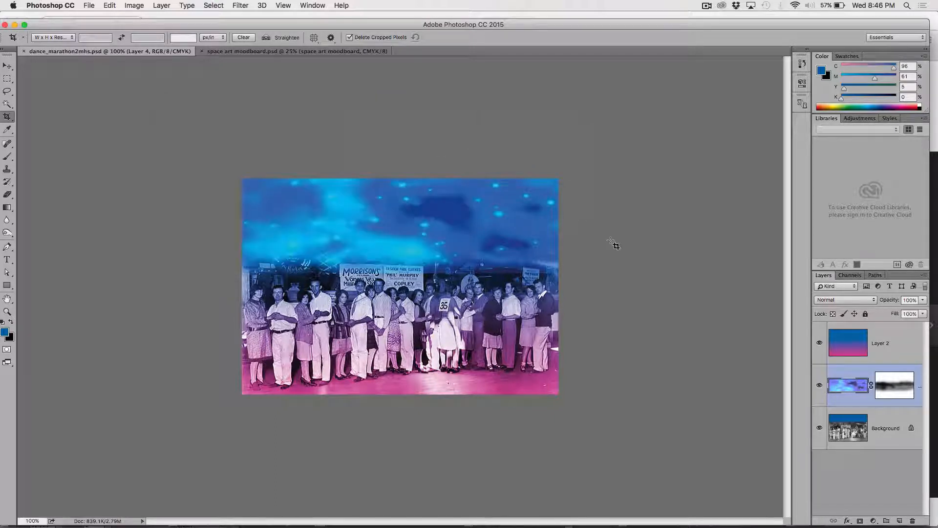
Flatten all layers of the dance marathon composite into a single background.
{"action": "left_click", "coordinate": [898, 353]}
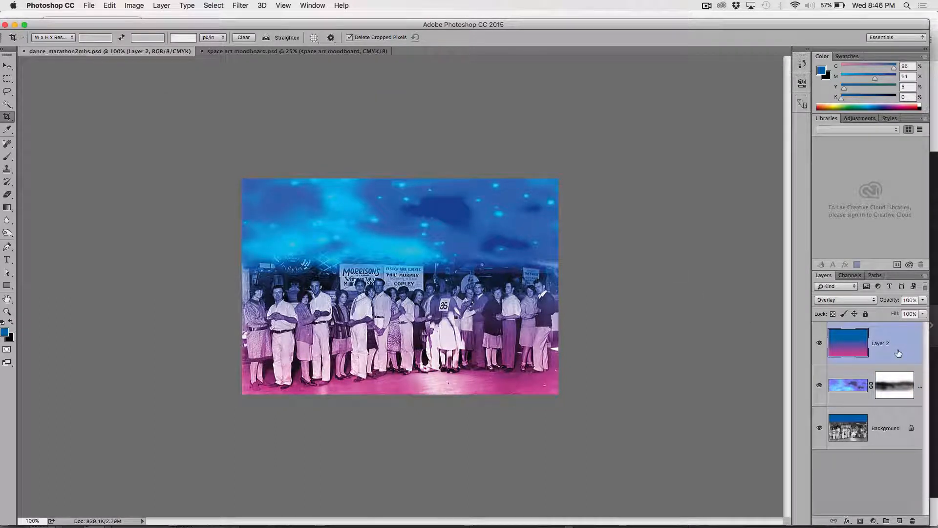
{"action": "left_click", "coordinate": [924, 277]}
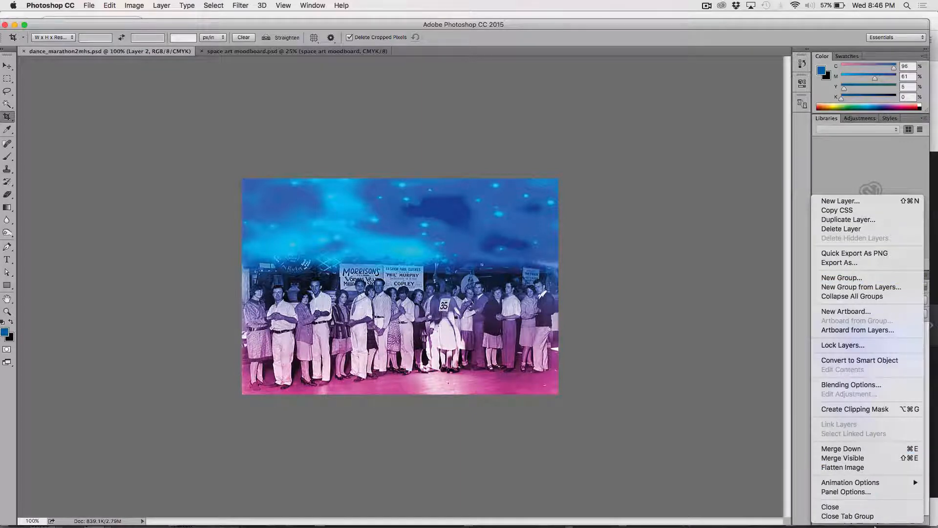
{"action": "left_click", "coordinate": [864, 468]}
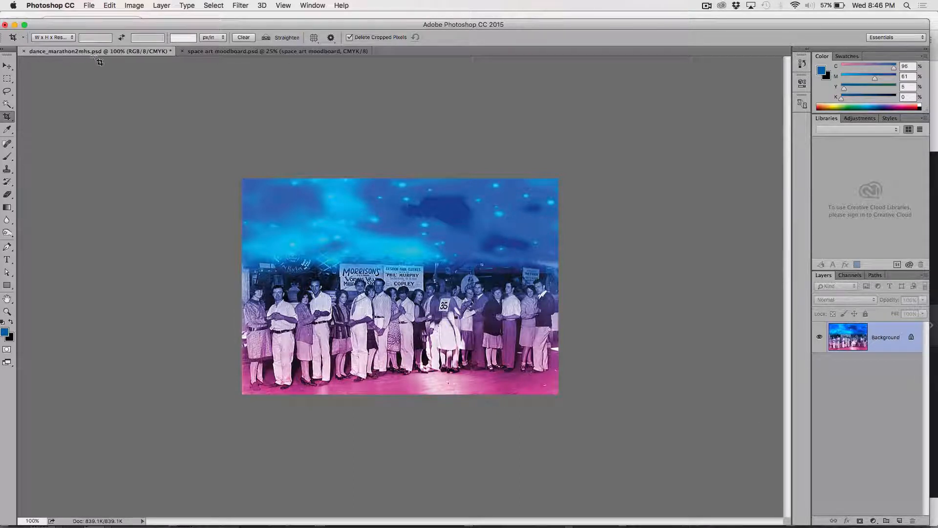
Save the flattened image to the Desktop as dance_marathon2mhs.tif in TIFF format, without an embedded color profile and with no image compression.
{"action": "left_click", "coordinate": [89, 5]}
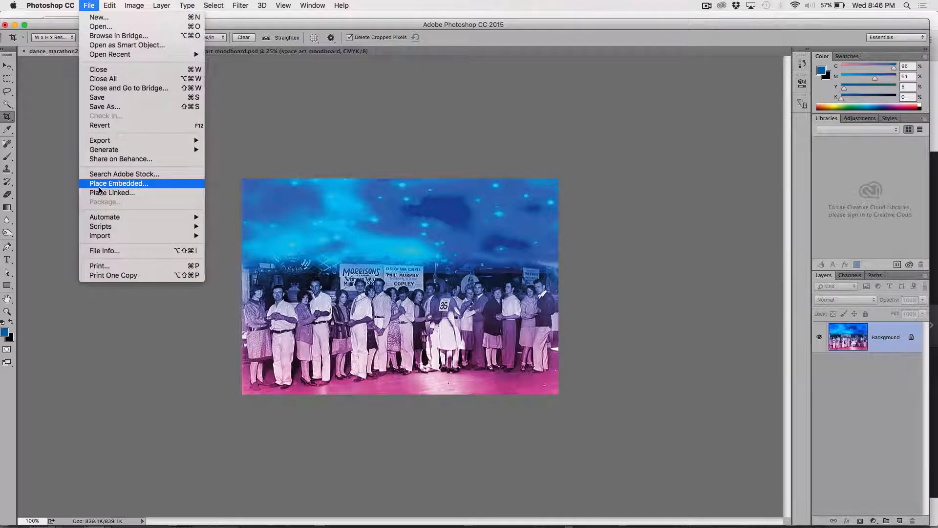
{"action": "left_click", "coordinate": [101, 107]}
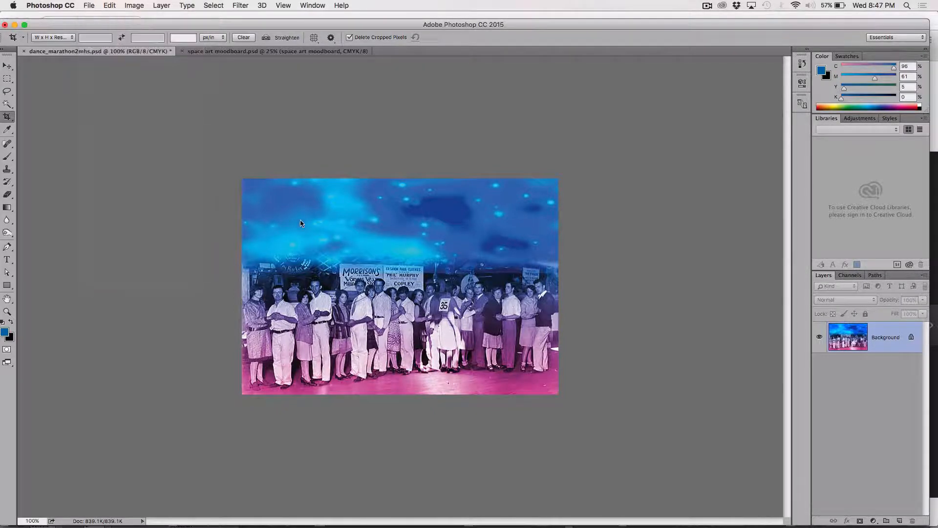
{"action": "left_click", "coordinate": [418, 326]}
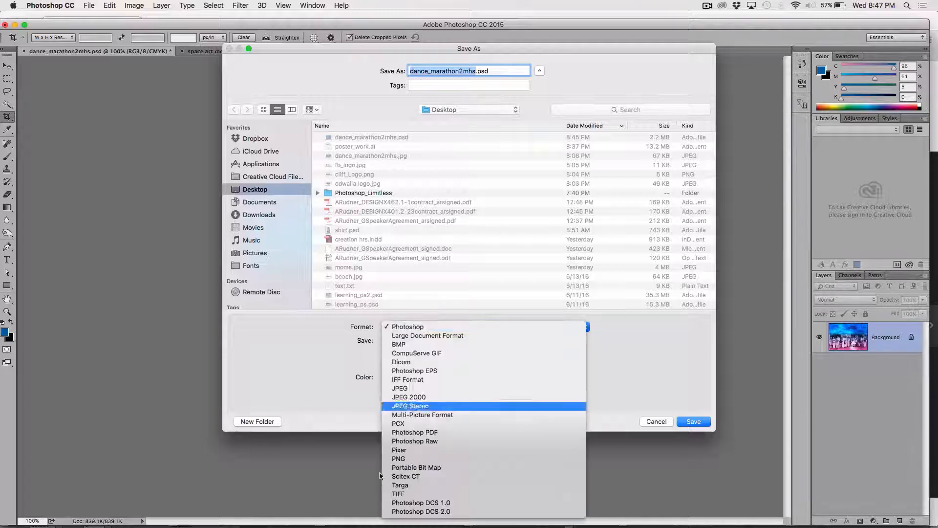
{"action": "left_click", "coordinate": [397, 494]}
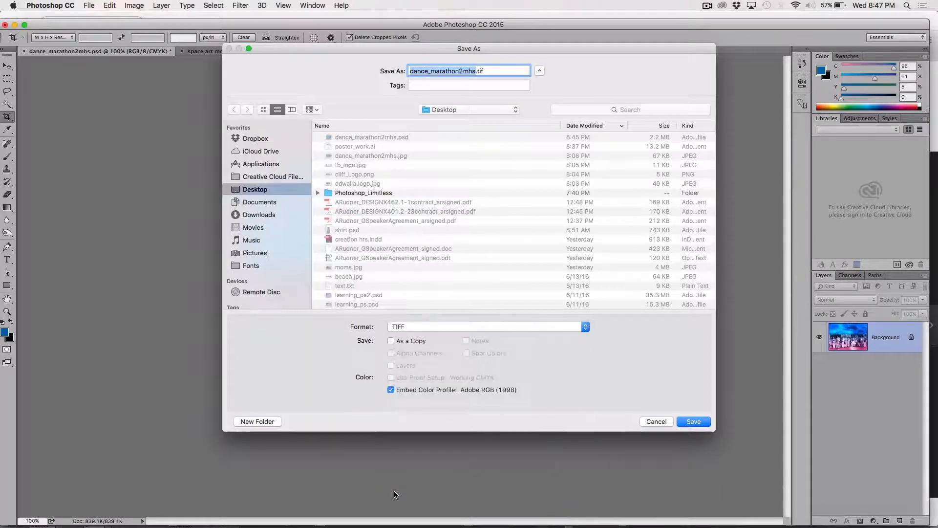
{"action": "left_click", "coordinate": [391, 390]}
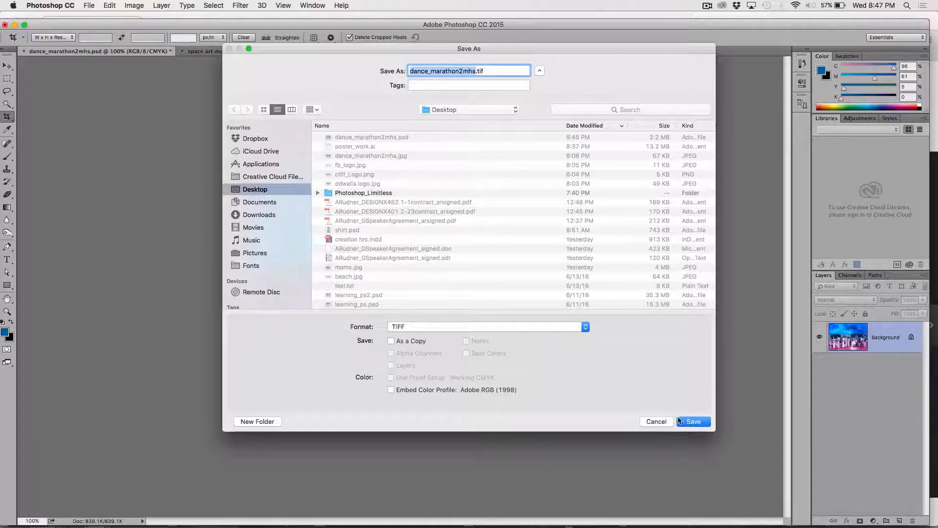
{"action": "left_click", "coordinate": [693, 421]}
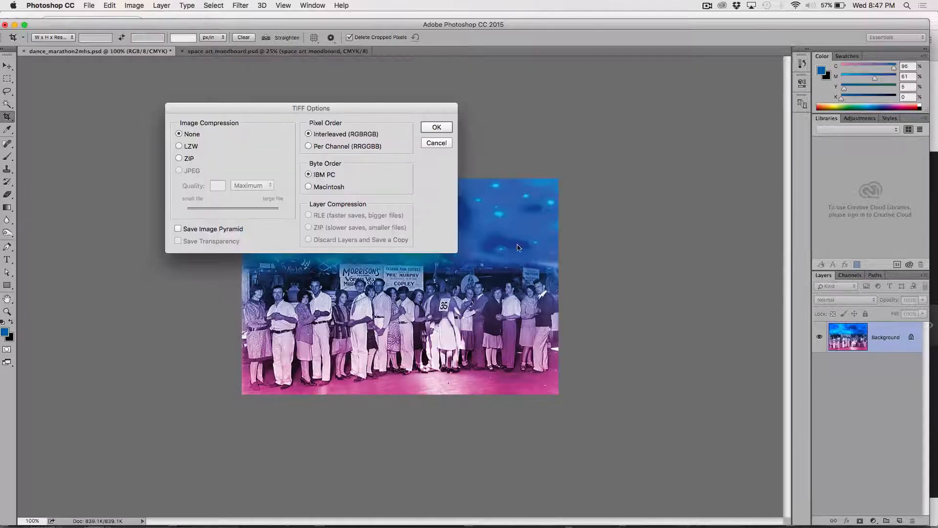
{"action": "left_click", "coordinate": [438, 128]}
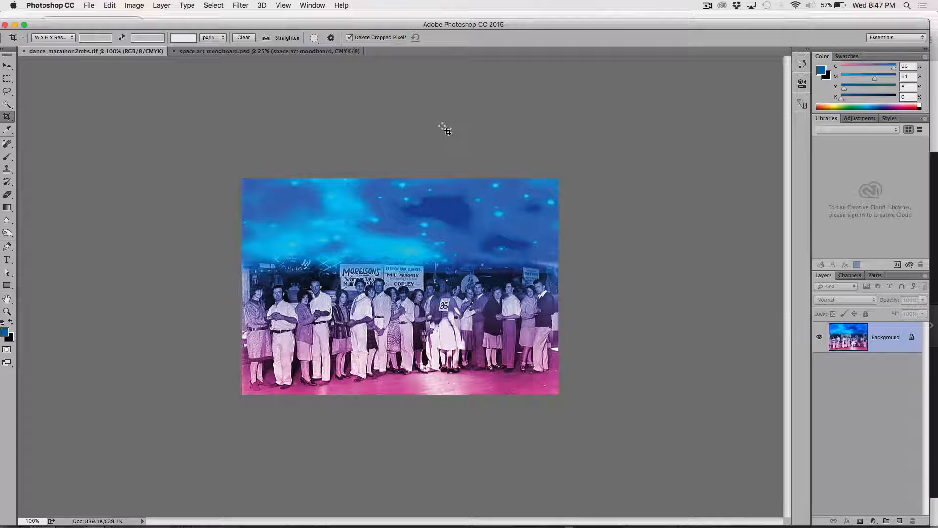
Close the dance marathon TIFF and switch to the poster layout in Illustrator.
{"action": "key", "text": "super+w"}
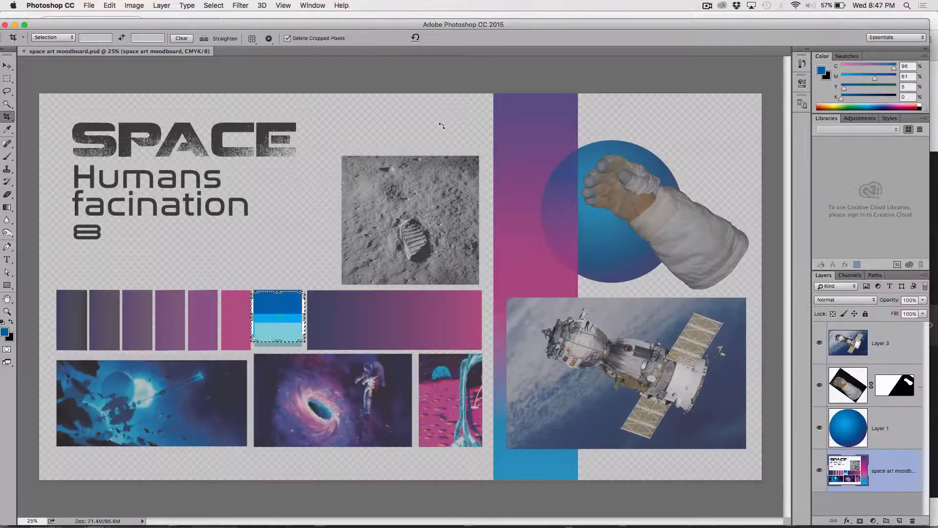
{"action": "key", "text": "super+Tab"}
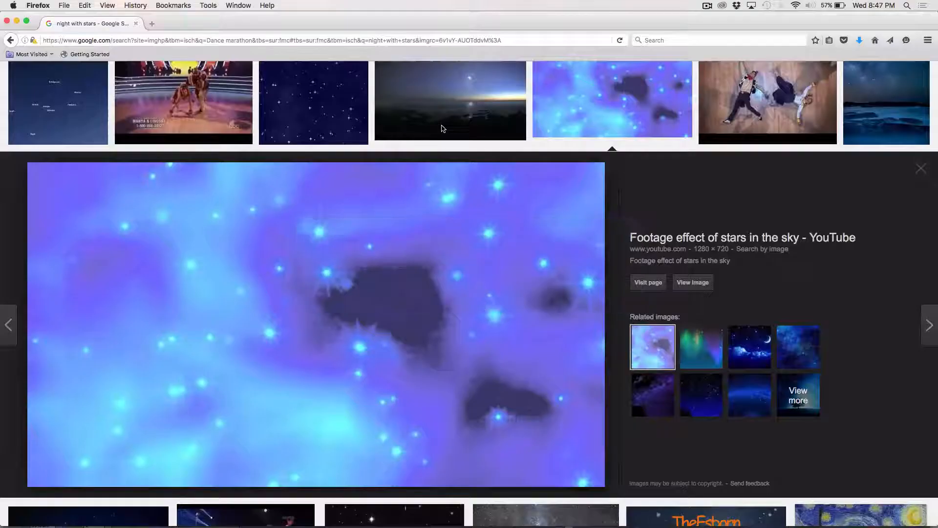
{"action": "key", "text": "super+Tab"}
{"action": "key", "text": "super+Tab"}
{"action": "key", "text": "super+Tab"}
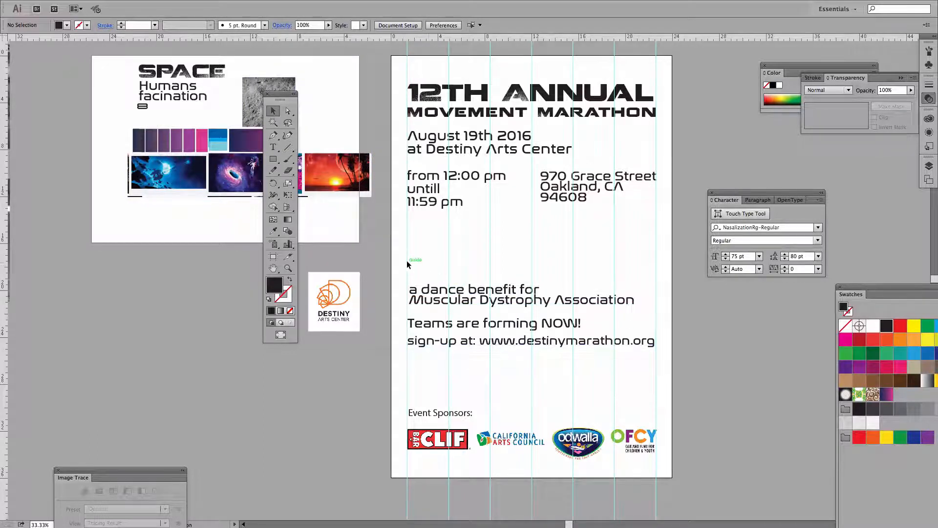
Move the dance benefit, team and sign-up text off the poster onto the pasteboard, and switch to Normal Screen Mode.
{"action": "left_click_drag", "start_coordinate": [410, 261], "coordinate": [100, 410]}
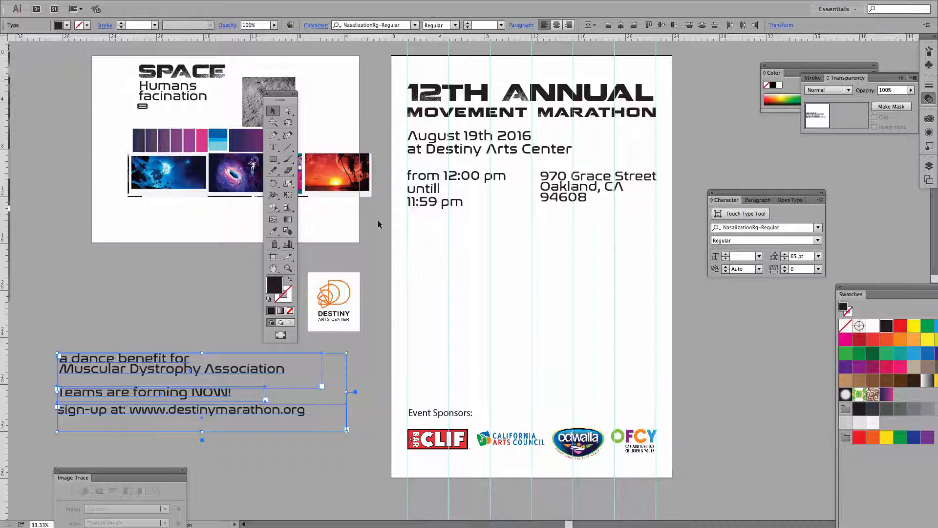
{"action": "left_click", "coordinate": [162, 260]}
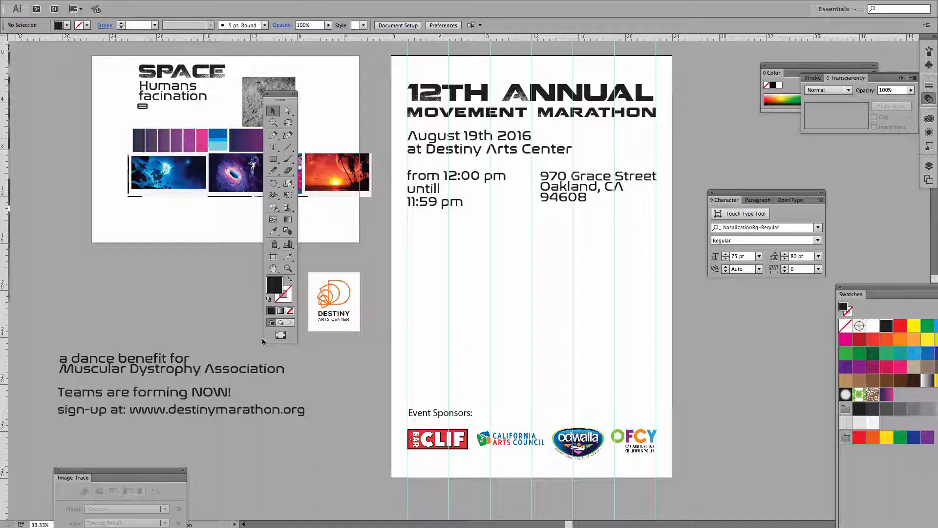
{"action": "left_click", "coordinate": [280, 336]}
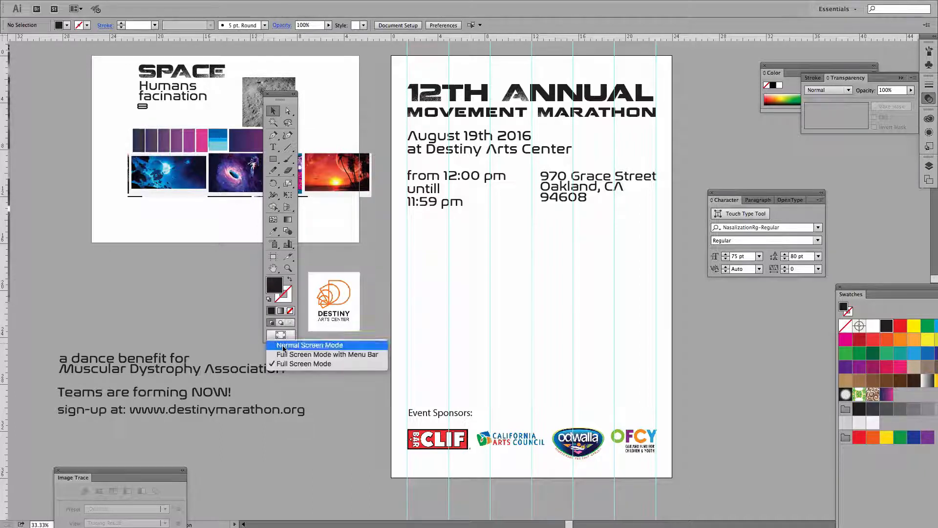
{"action": "left_click", "coordinate": [282, 344]}
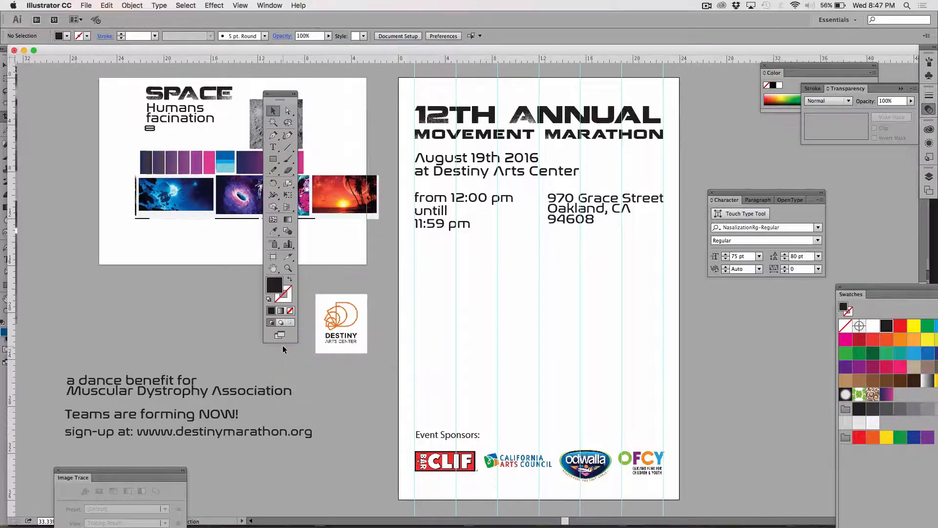
Place dance_marathon2mhs.tif from the Desktop as an embedded image about 26.4 by 18 in across the lower half of the poster.
{"action": "left_click", "coordinate": [87, 5]}
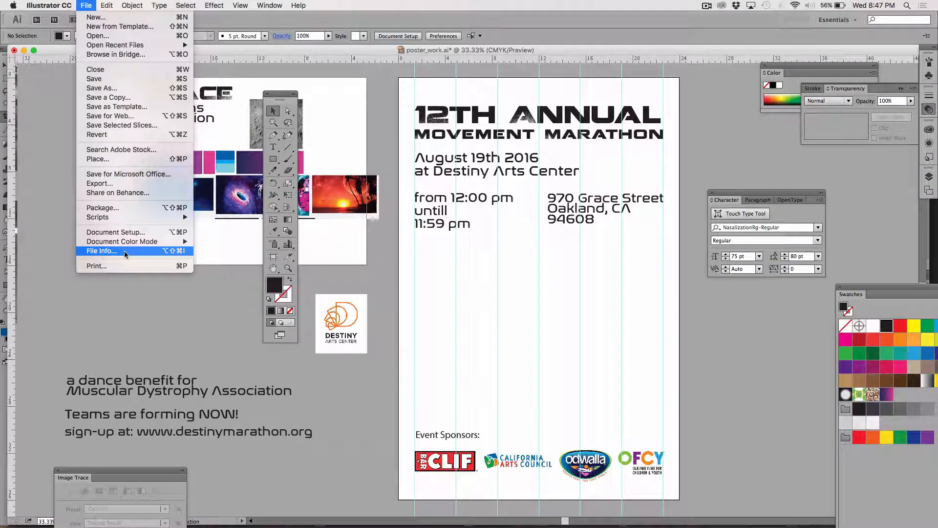
{"action": "left_click", "coordinate": [107, 158]}
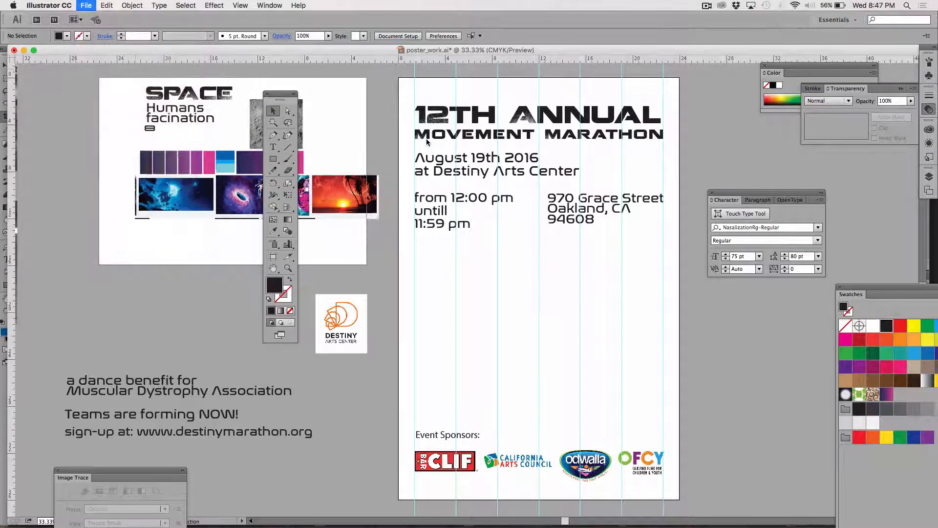
{"action": "left_click", "coordinate": [419, 120]}
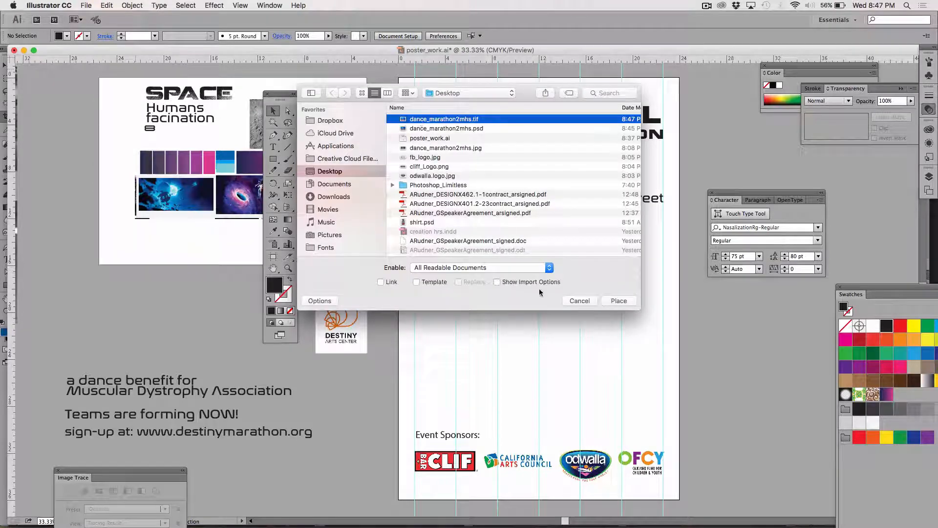
{"action": "left_click", "coordinate": [618, 301]}
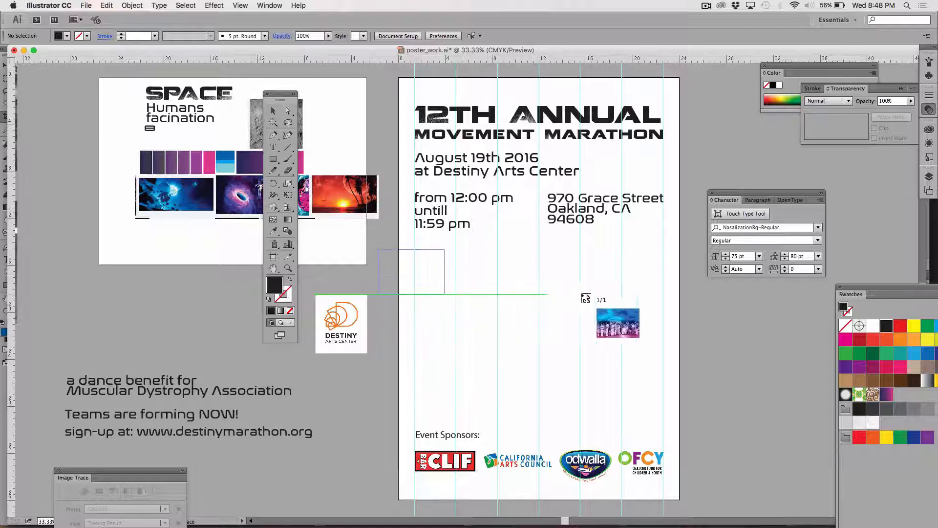
{"action": "mouse_move", "coordinate": [585, 298]}
{"action": "left_mouse_down"}
{"action": "mouse_move", "coordinate": [674, 341]}
{"action": "mouse_move", "coordinate": [830, 459]}
{"action": "mouse_move", "coordinate": [793, 464]}
{"action": "left_mouse_up"}
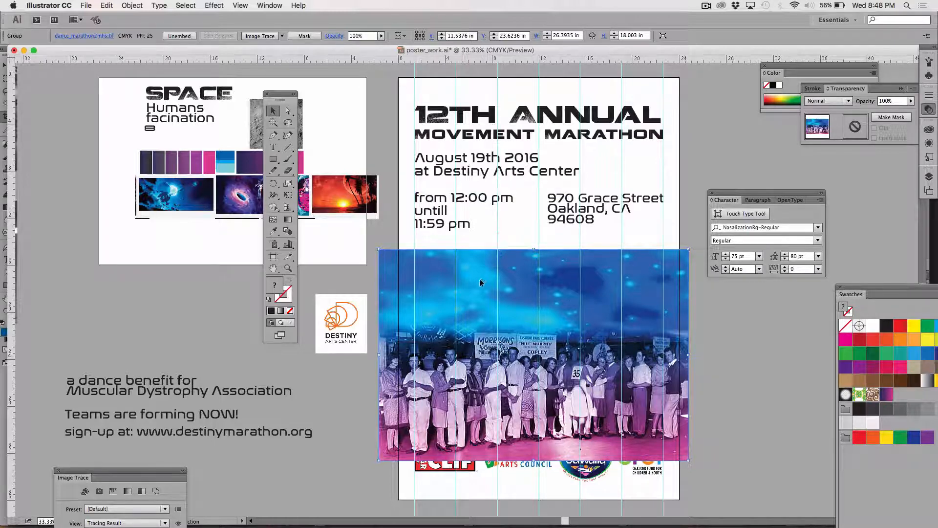
Reposition the photo between the event details and the sponsor logos, overhanging both poster sides, at about X 12.2 in and Y 22.2 in.
{"action": "left_click_drag", "start_coordinate": [479, 282], "coordinate": [490, 262]}
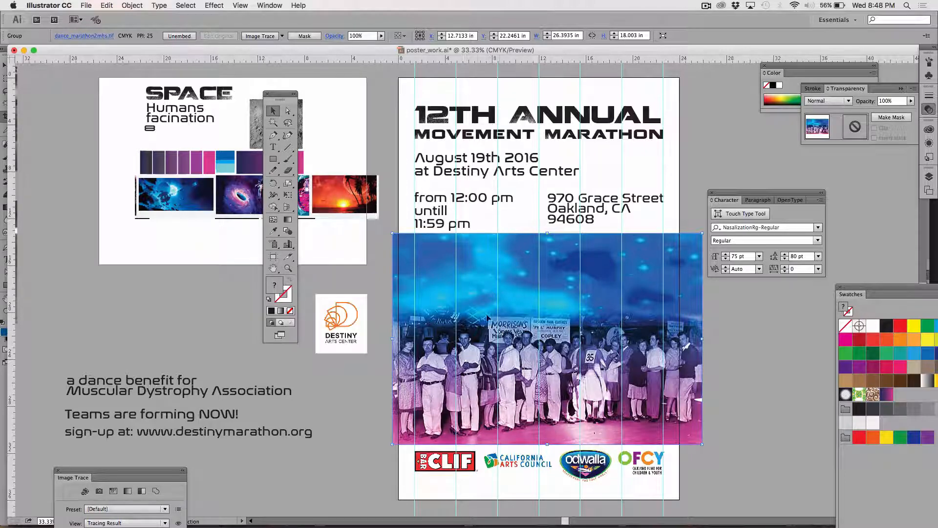
{"action": "left_click_drag", "start_coordinate": [460, 280], "coordinate": [458, 277]}
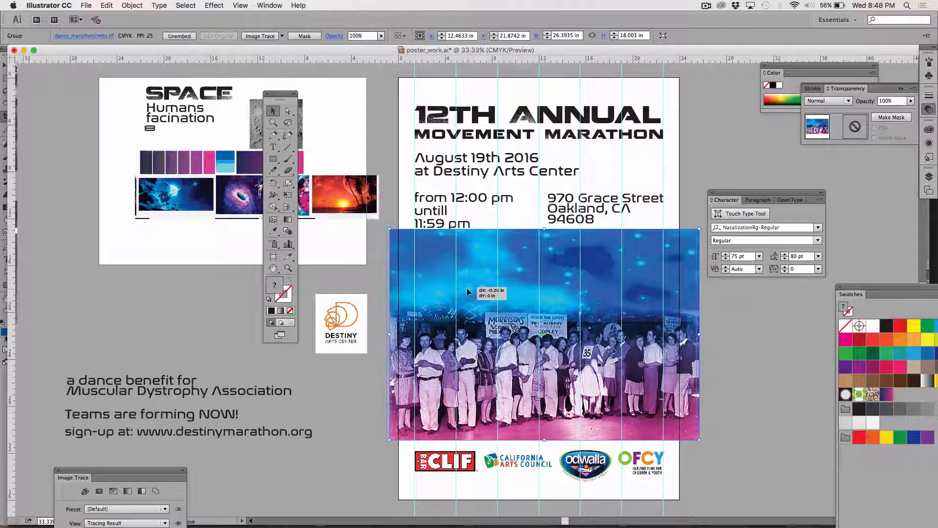
{"action": "left_click_drag", "start_coordinate": [470, 289], "coordinate": [467, 293]}
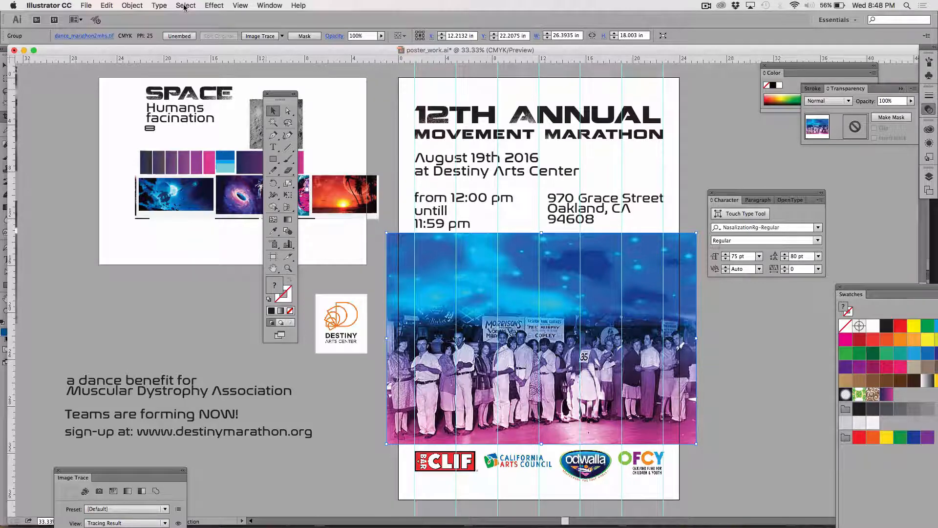
Cut the dance marathon photo and paste it in back of all the other artwork, keeping its position on the poster.
{"action": "left_click", "coordinate": [107, 5]}
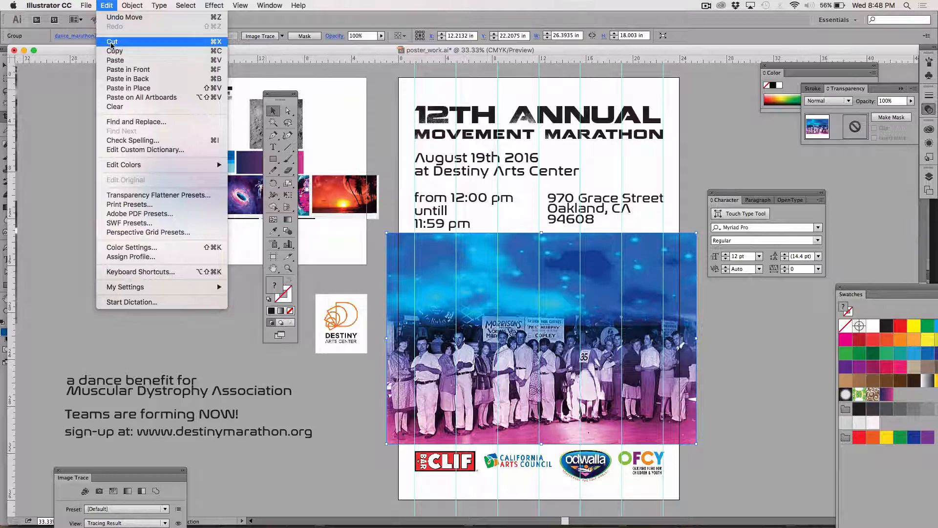
{"action": "left_click", "coordinate": [110, 42]}
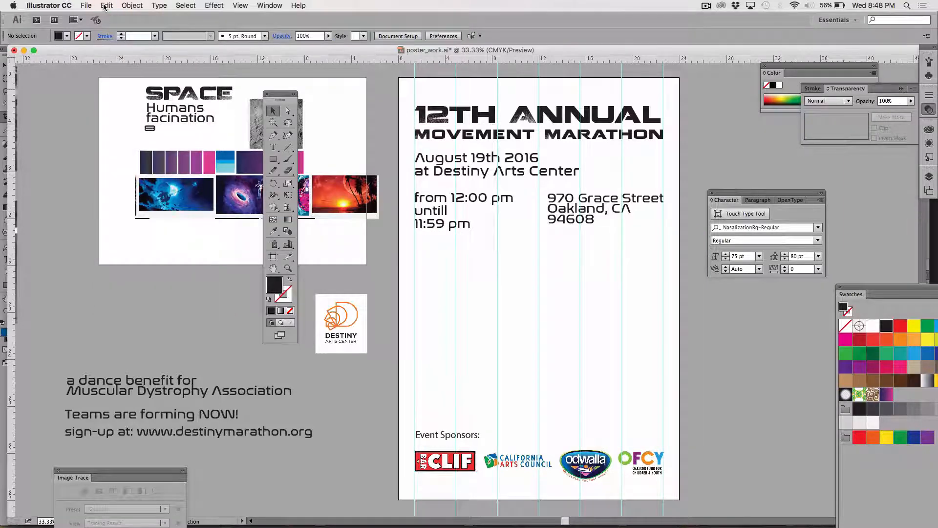
{"action": "left_click", "coordinate": [185, 5]}
{"action": "left_click", "coordinate": [184, 21]}
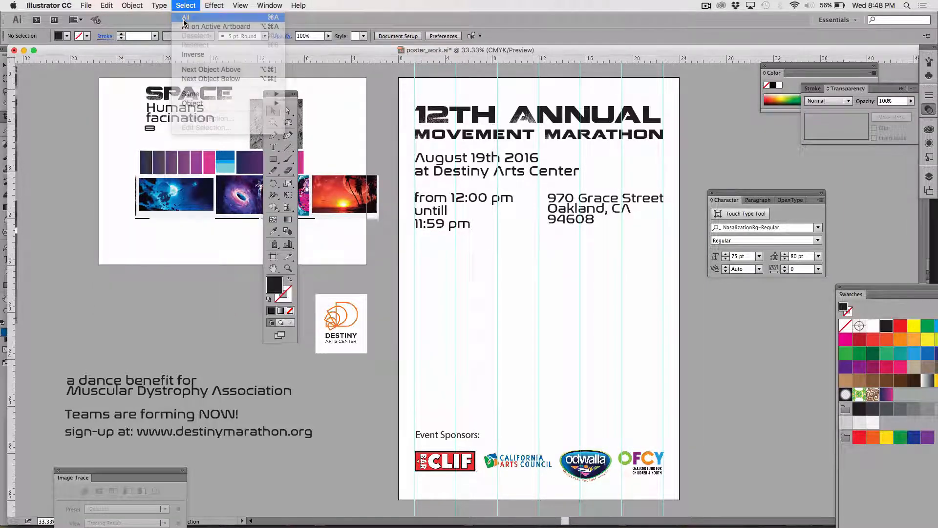
{"action": "left_click", "coordinate": [107, 6]}
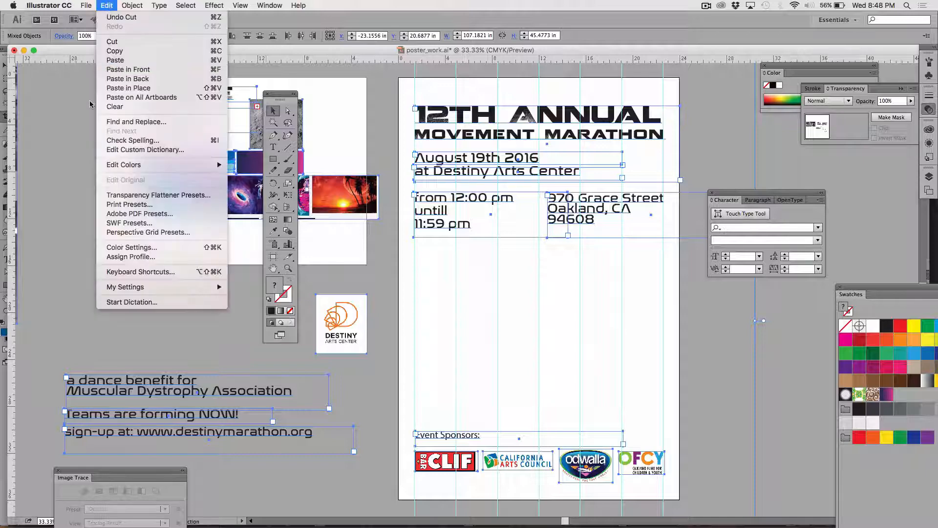
{"action": "left_click", "coordinate": [122, 78]}
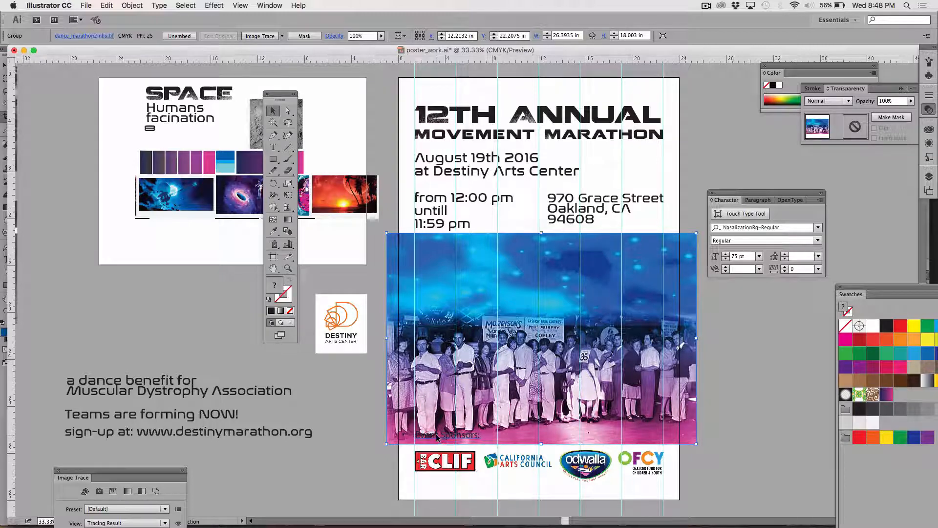
Move the "Event Sponsors:" heading off the photo to just below the sponsor logos.
{"action": "left_click_drag", "start_coordinate": [437, 436], "coordinate": [435, 483]}
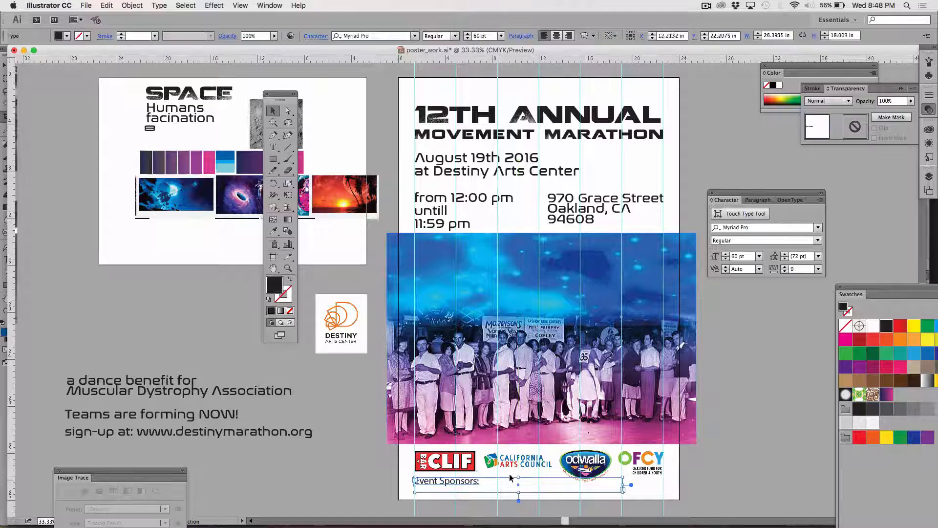
{"action": "left_click", "coordinate": [370, 472]}
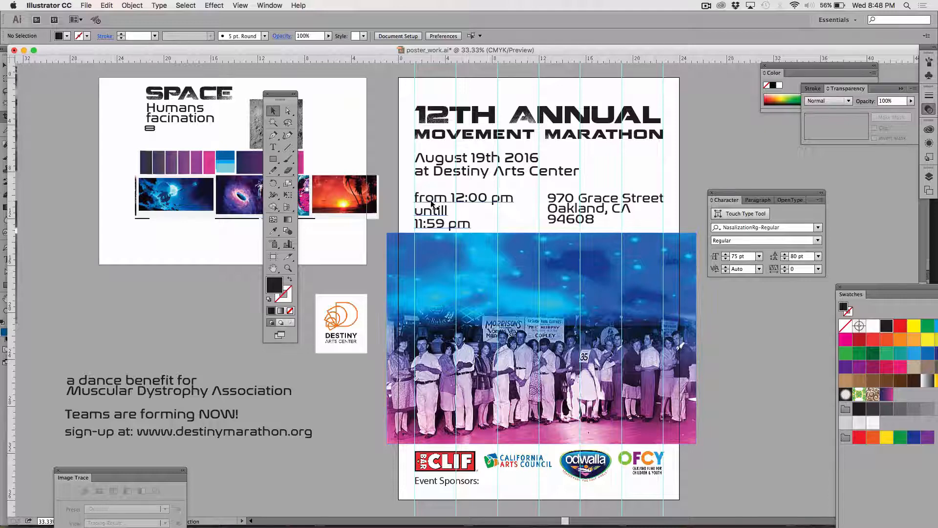
Move the event hours text onto the photo's upper sky, recolor it white, and align it with the first column guide at about X 7.95 in, Y 15.96 in.
{"action": "left_click_drag", "start_coordinate": [431, 202], "coordinate": [429, 257]}
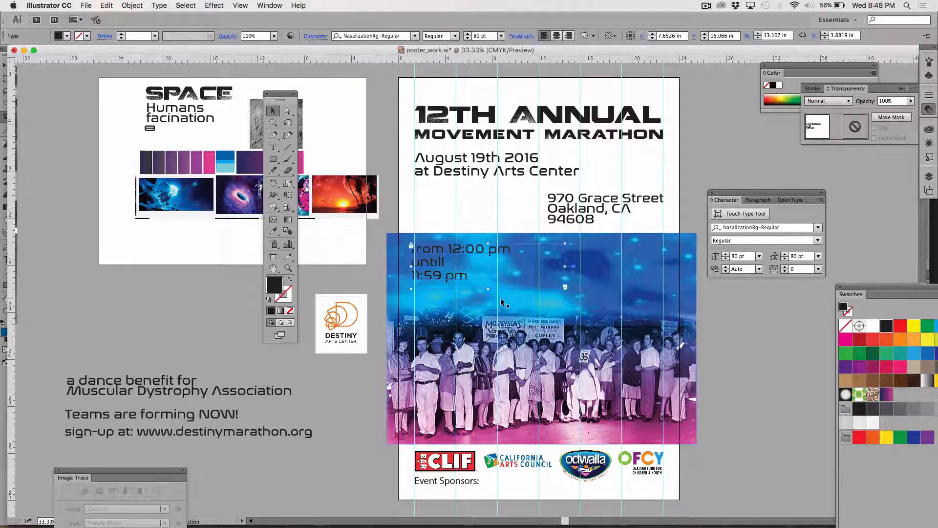
{"action": "left_click", "coordinate": [274, 148]}
{"action": "left_click_drag", "start_coordinate": [476, 280], "coordinate": [399, 226]}
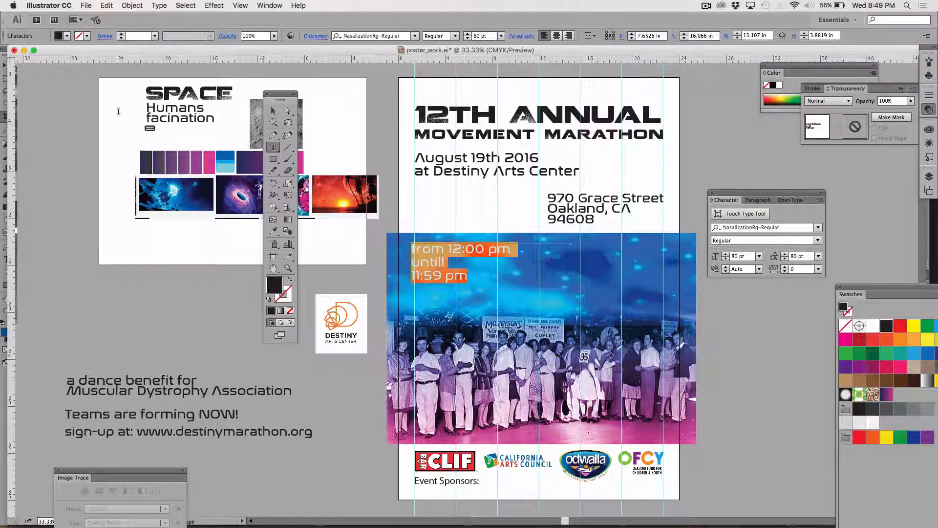
{"action": "left_click", "coordinate": [67, 37]}
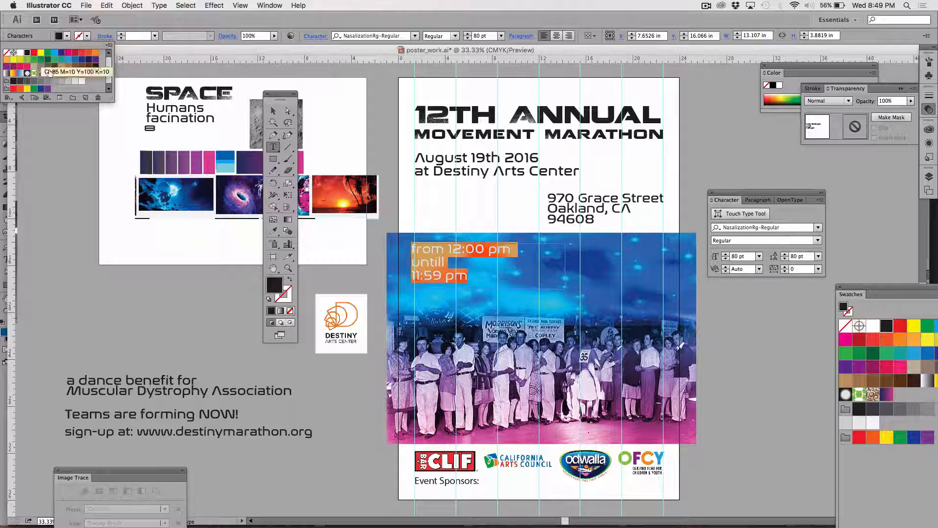
{"action": "left_click", "coordinate": [20, 53]}
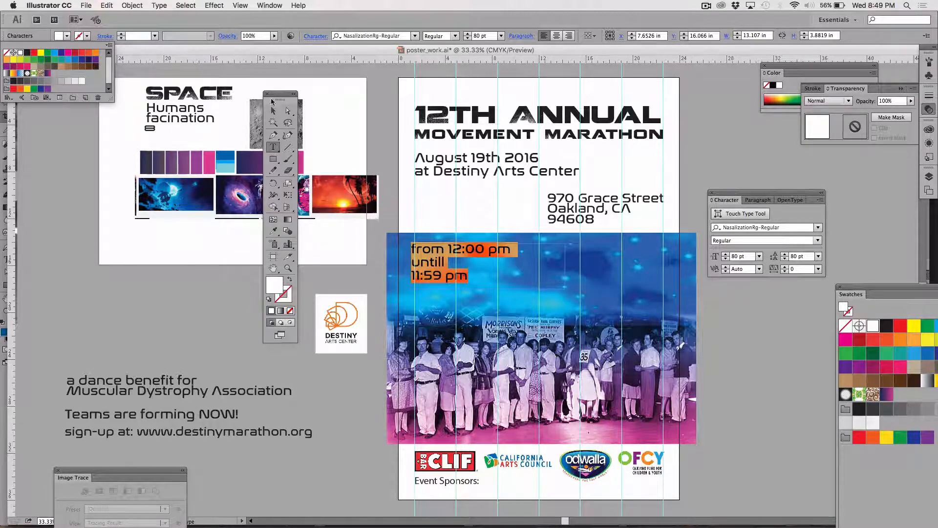
{"action": "left_click", "coordinate": [272, 112]}
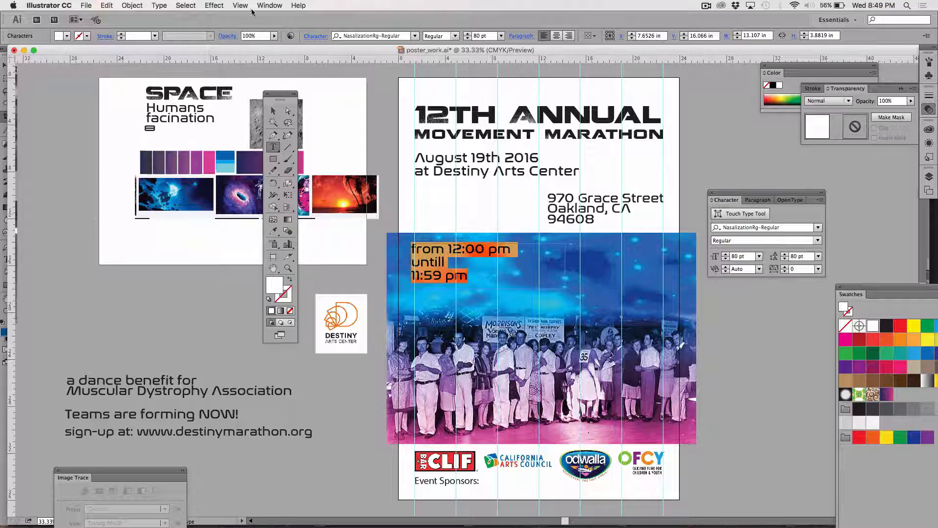
{"action": "left_click", "coordinate": [273, 111]}
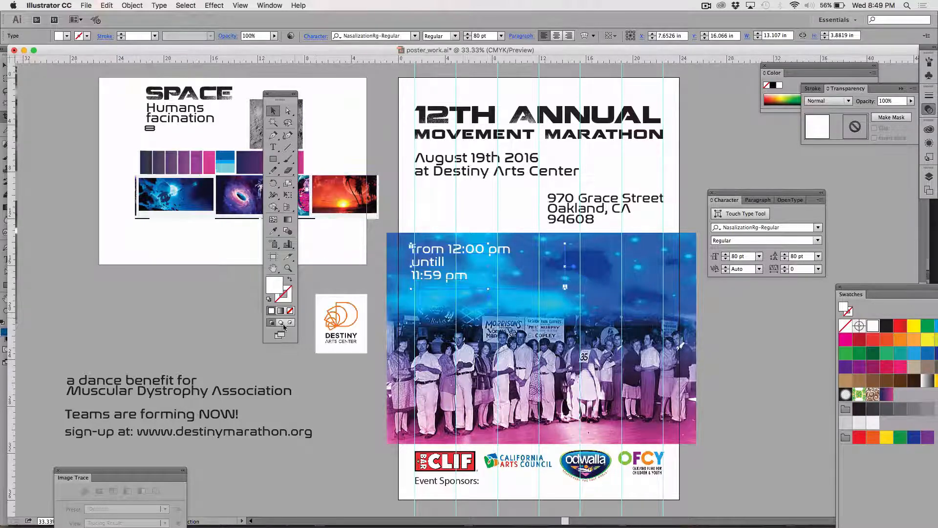
{"action": "left_click", "coordinate": [221, 331]}
{"action": "left_click_drag", "start_coordinate": [433, 252], "coordinate": [440, 252]}
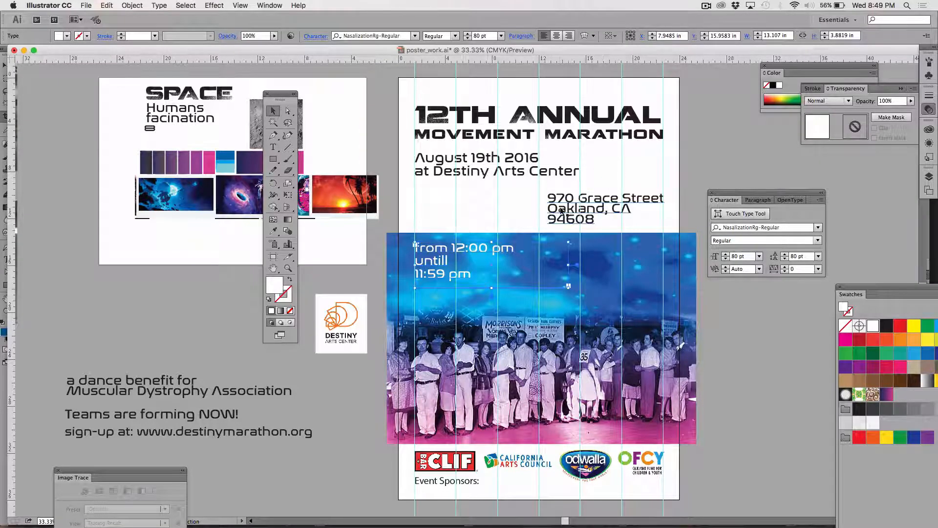
Move the venue address onto the photo beside the event hours, at about X 21.57 in, Y 16.07 in, and recolor it white.
{"action": "left_click_drag", "start_coordinate": [568, 228], "coordinate": [556, 248]}
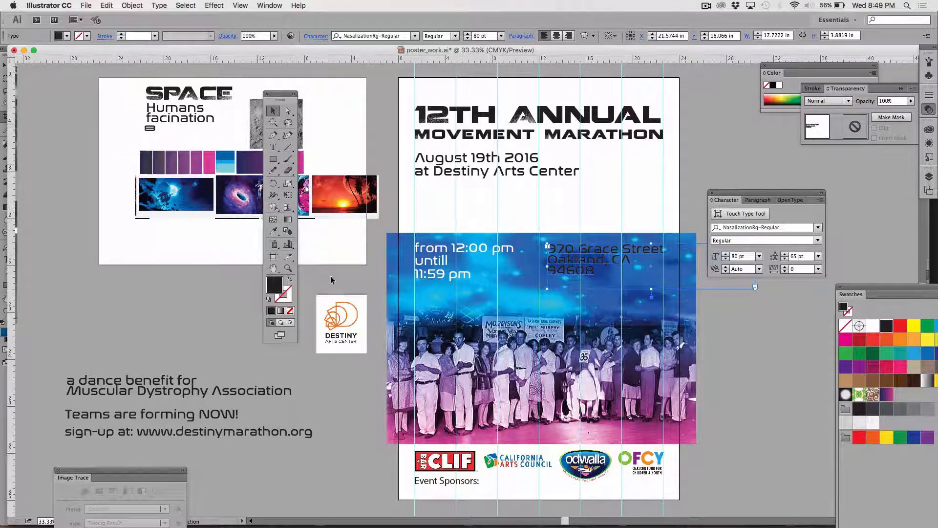
{"action": "left_click", "coordinate": [273, 147]}
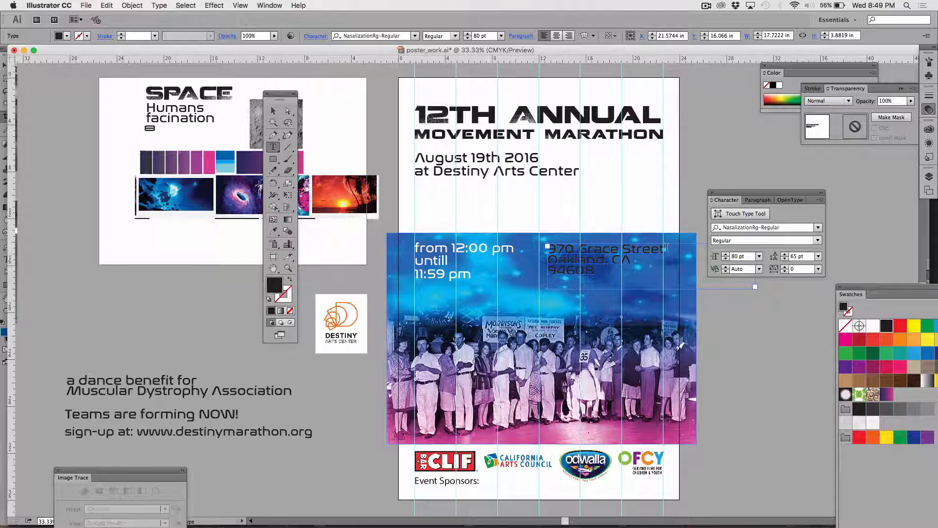
{"action": "double_click", "coordinate": [579, 270]}
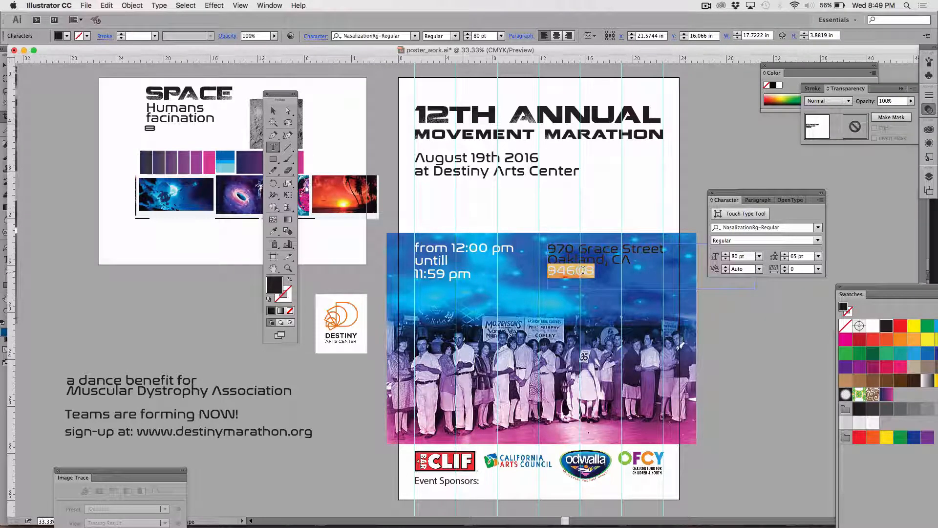
{"action": "key", "text": "super+a"}
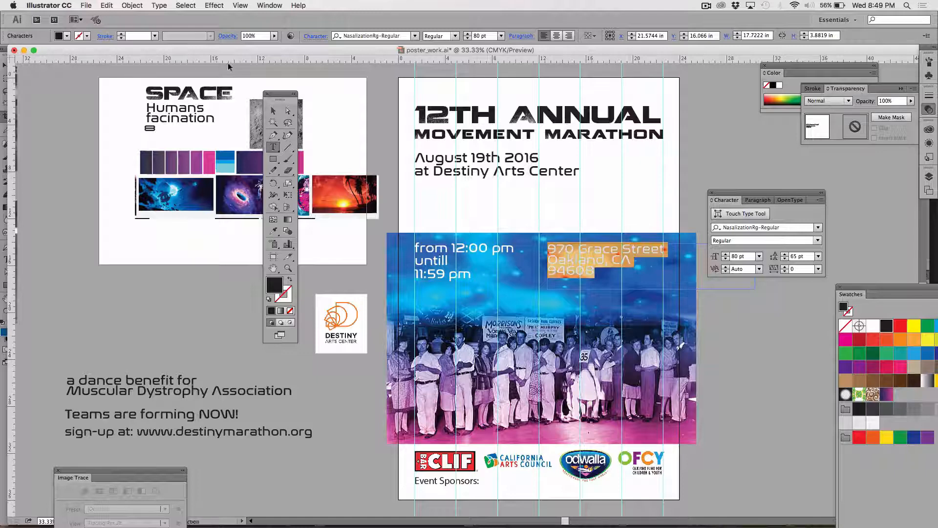
{"action": "left_click", "coordinate": [65, 35]}
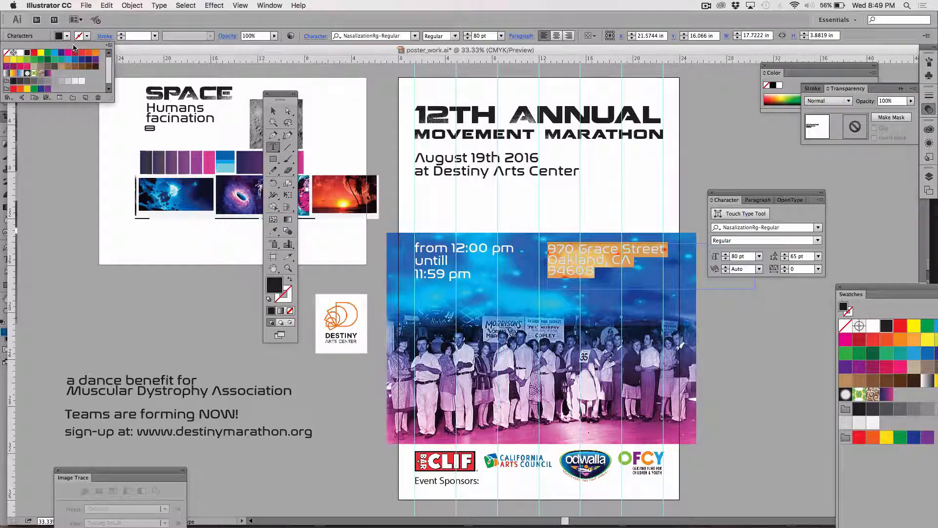
{"action": "left_click", "coordinate": [22, 52]}
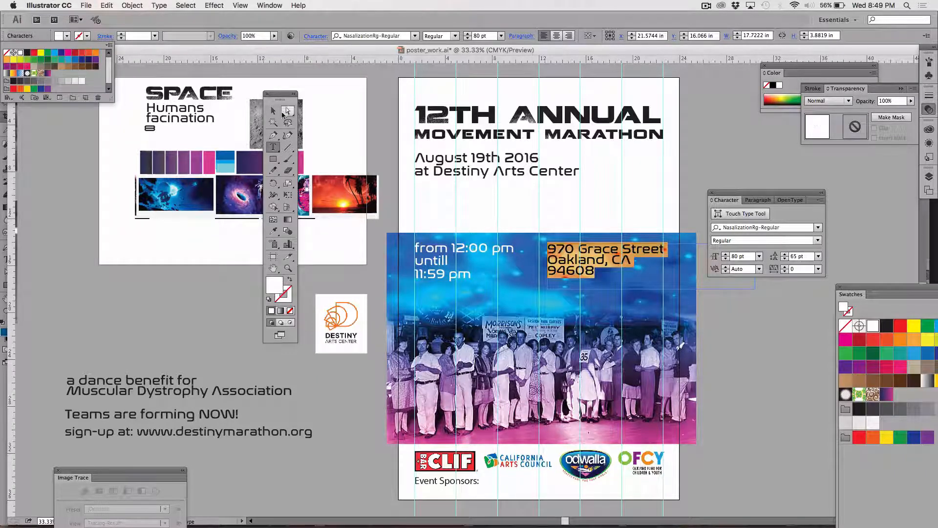
{"action": "key", "text": "super+shift+a"}
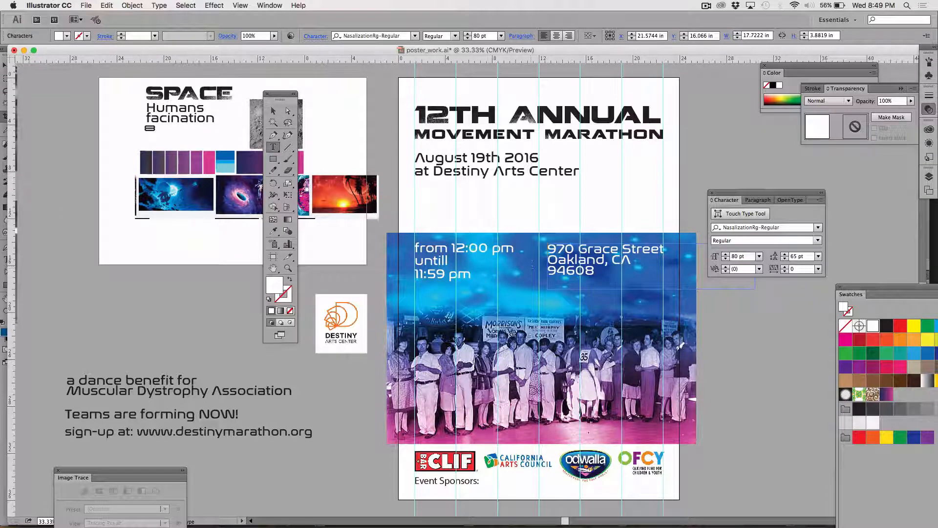
{"action": "left_click", "coordinate": [273, 147]}
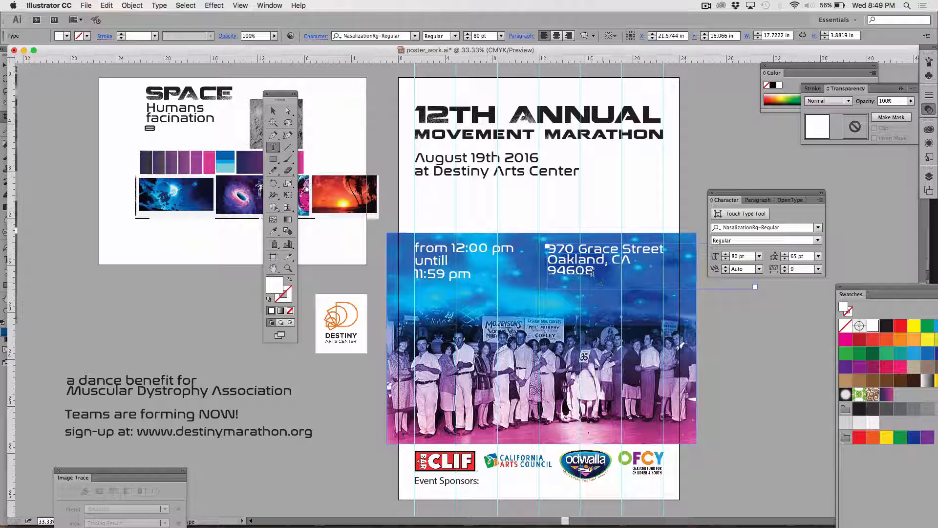
{"action": "left_click_drag", "start_coordinate": [592, 272], "coordinate": [532, 228]}
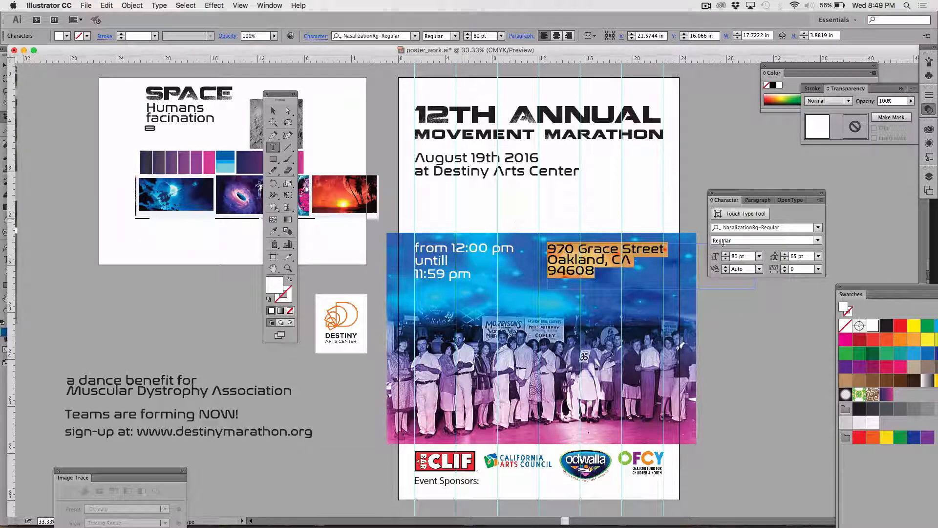
{"action": "left_click", "coordinate": [808, 257]}
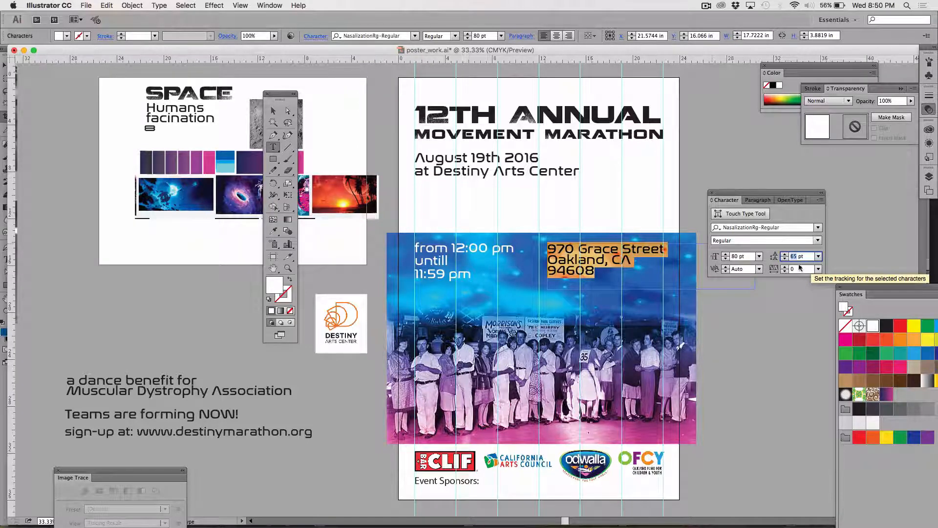
{"action": "left_click", "coordinate": [419, 250]}
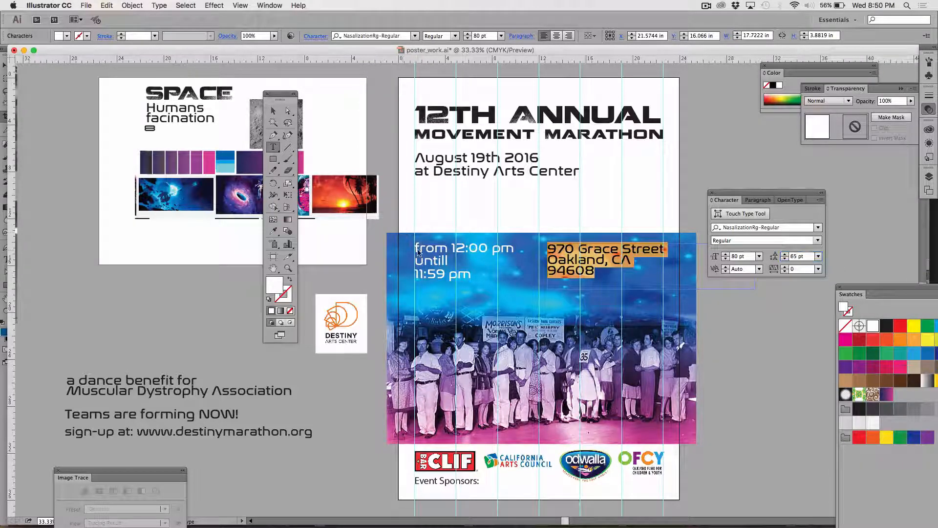
Try smaller font sizes for the event hours text, return it to 80 pt, and deselect everything.
{"action": "left_click_drag", "start_coordinate": [471, 275], "coordinate": [414, 248]}
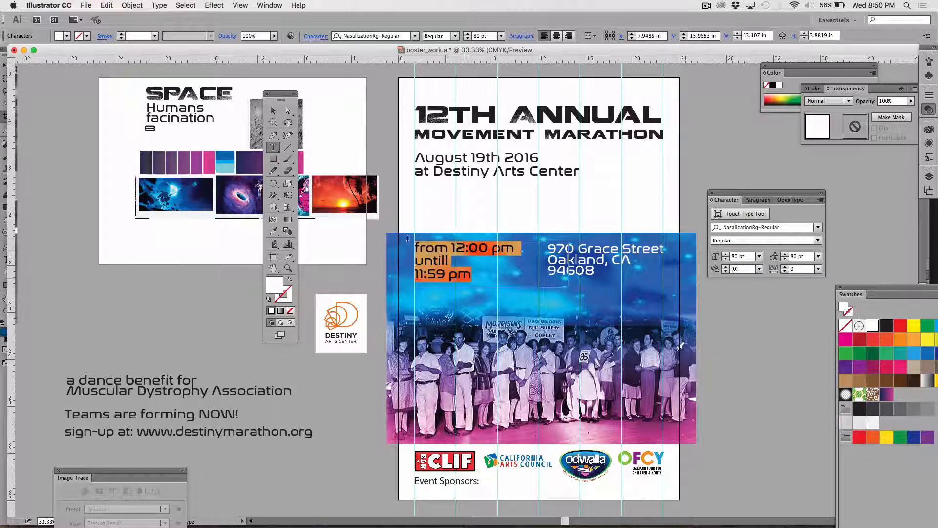
{"action": "left_click", "coordinate": [726, 259]}
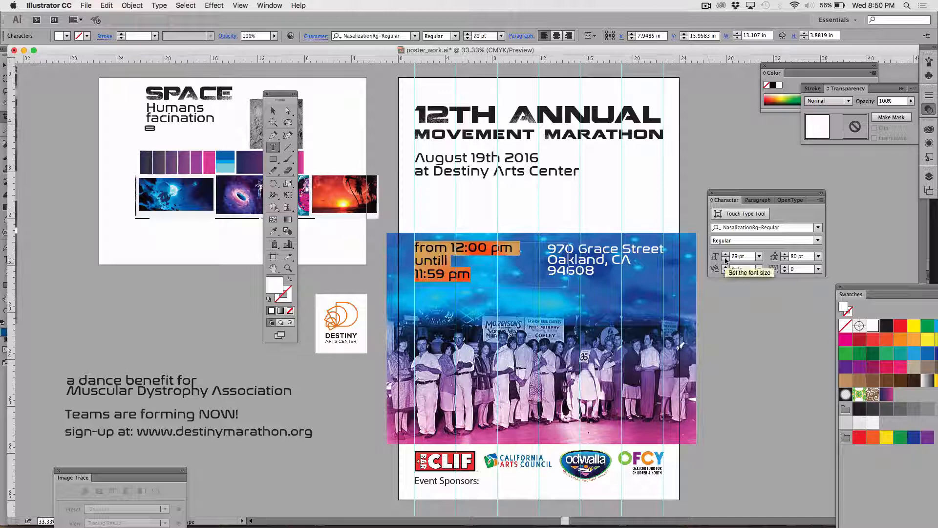
{"action": "left_click", "coordinate": [726, 259]}
{"action": "left_click", "coordinate": [726, 260]}
{"action": "left_click", "coordinate": [725, 260]}
{"action": "left_click", "coordinate": [725, 260]}
{"action": "left_click", "coordinate": [725, 259]}
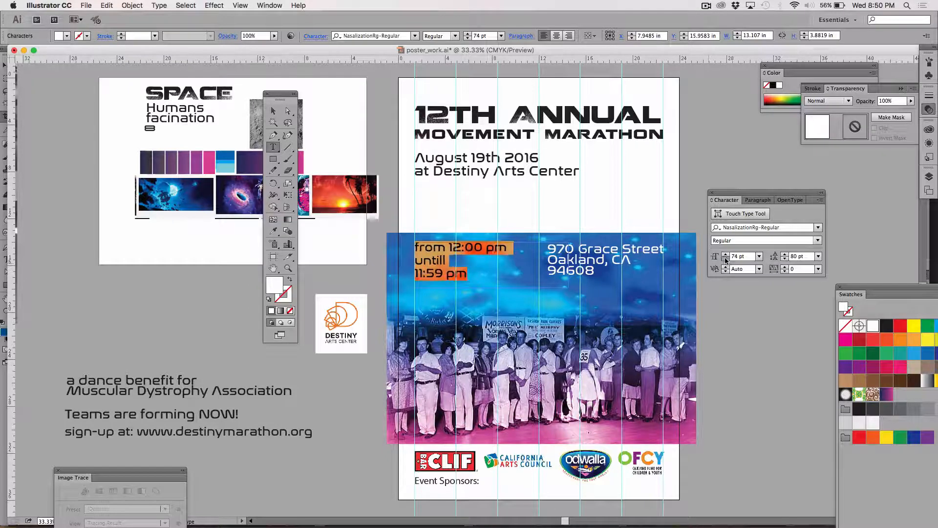
{"action": "left_click", "coordinate": [726, 259]}
{"action": "left_click", "coordinate": [726, 253]}
{"action": "left_click", "coordinate": [726, 254]}
{"action": "left_click", "coordinate": [726, 254]}
{"action": "left_click", "coordinate": [725, 253]}
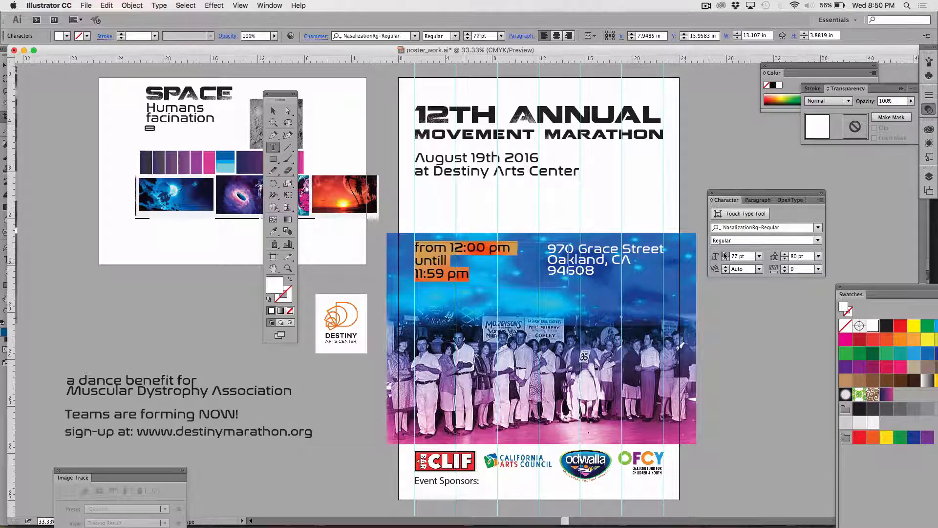
{"action": "left_click", "coordinate": [725, 254]}
{"action": "left_click", "coordinate": [725, 254]}
{"action": "left_click", "coordinate": [725, 253]}
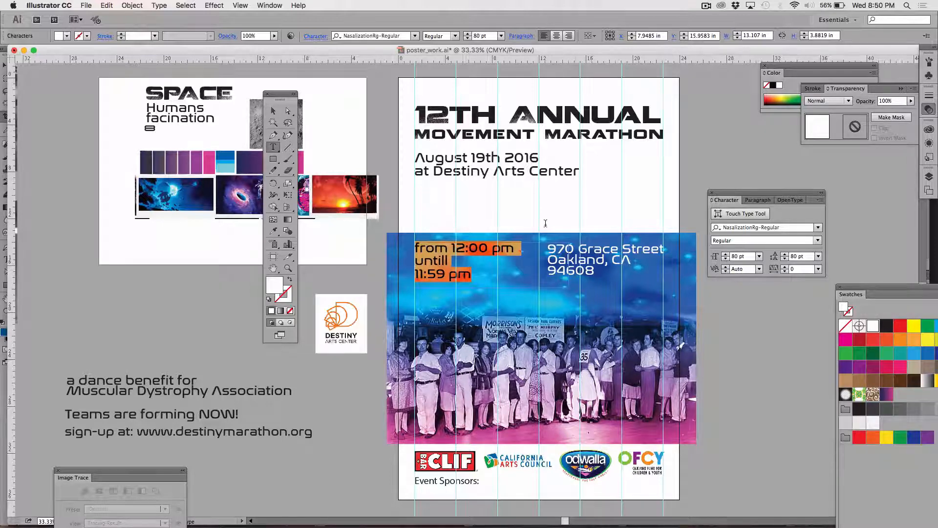
{"action": "left_click", "coordinate": [273, 111]}
{"action": "left_click", "coordinate": [204, 283]}
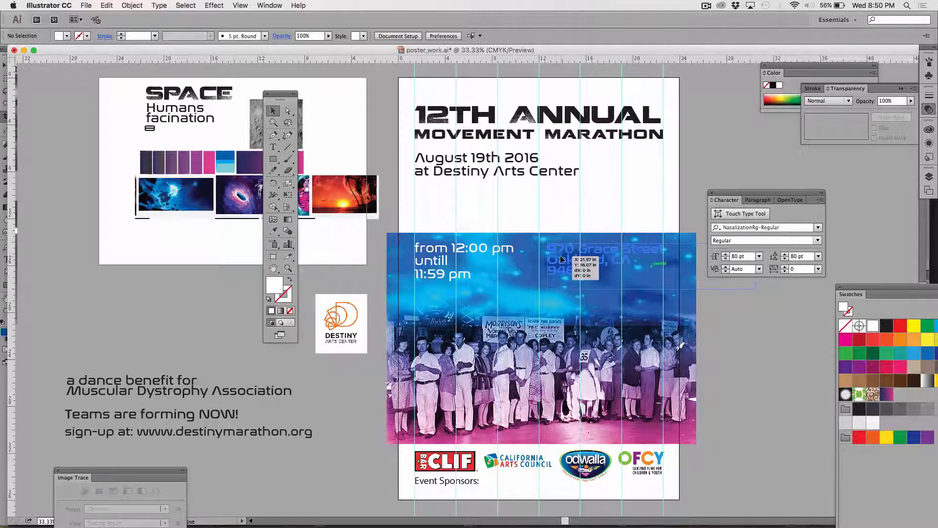
{"action": "left_click", "coordinate": [560, 256]}
{"action": "left_click", "coordinate": [771, 372]}
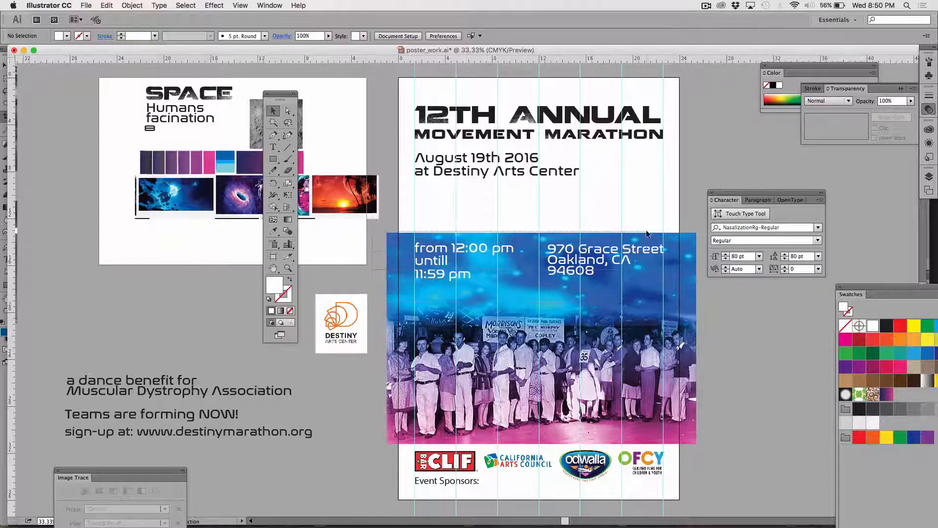
Select the photo together with the event hours and address, and nudge them up to about Y 21.35 in.
{"action": "left_click_drag", "start_coordinate": [646, 228], "coordinate": [646, 226]}
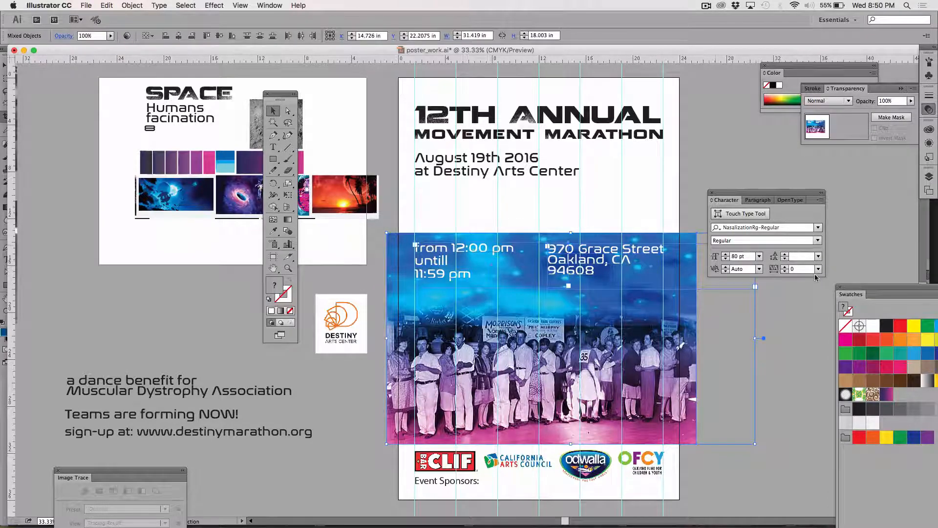
{"action": "key", "text": "Up"}
{"action": "key", "text": "Up"}
{"action": "key", "text": "shift+Up"}
{"action": "key", "text": "shift+Up"}
{"action": "key", "text": "shift+Up"}
{"action": "key", "text": "shift+Up"}
{"action": "key", "text": "shift+Up"}
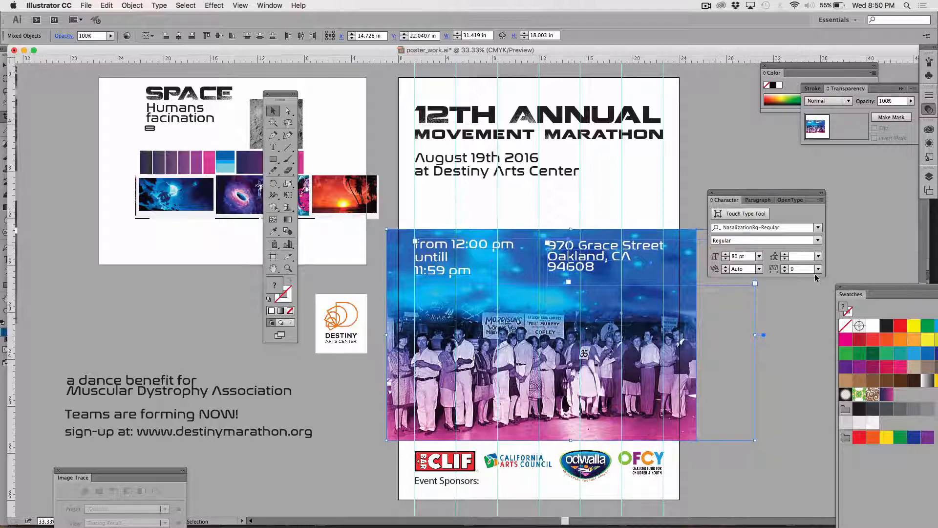
{"action": "key", "text": "shift+Up"}
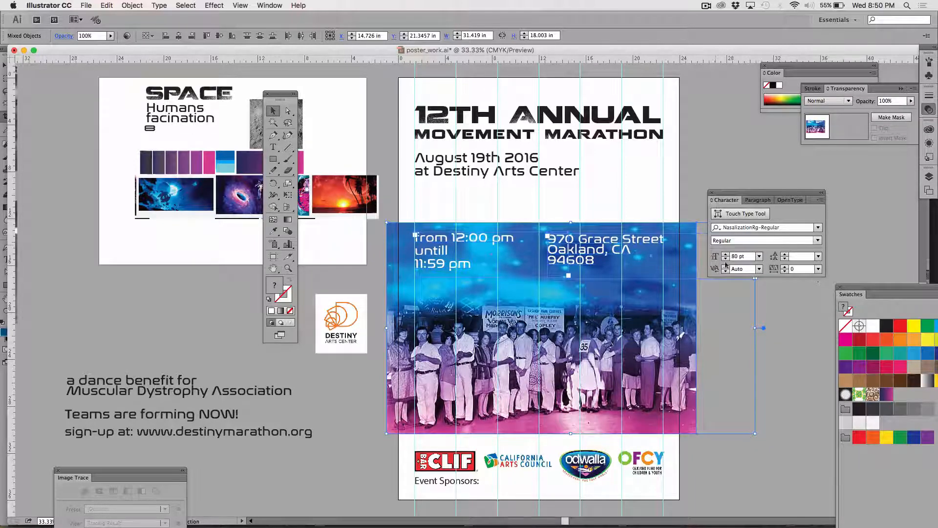
Move the Destiny Arts Center logo onto the poster, in the right-hand white space just above the photo.
{"action": "left_click", "coordinate": [205, 309]}
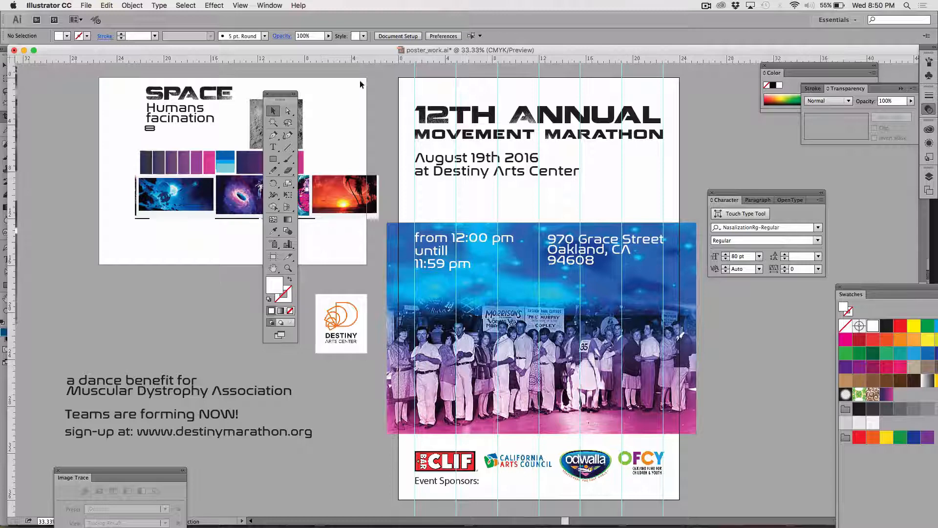
{"action": "left_click_drag", "start_coordinate": [369, 302], "coordinate": [629, 187]}
{"action": "left_click", "coordinate": [336, 319]}
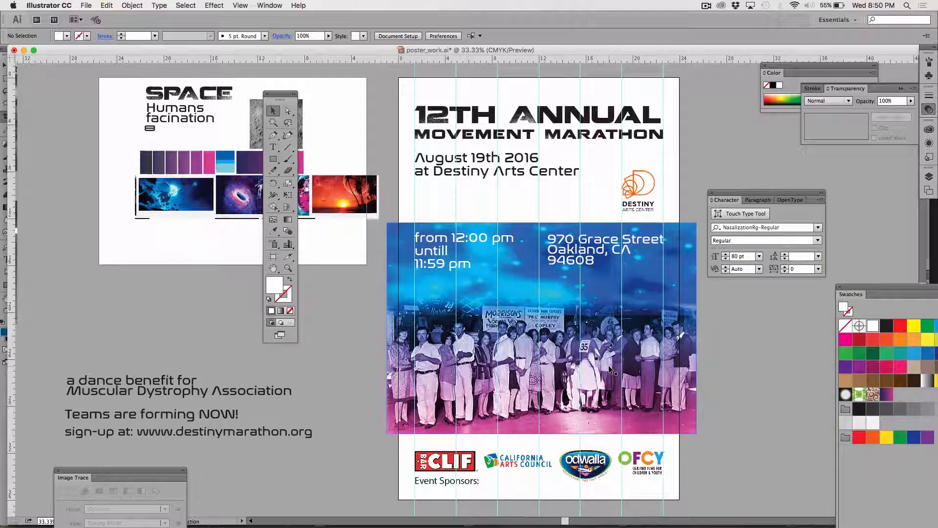
Recolor the "12TH ANNUAL" title line bright pink.
{"action": "left_click", "coordinate": [273, 145]}
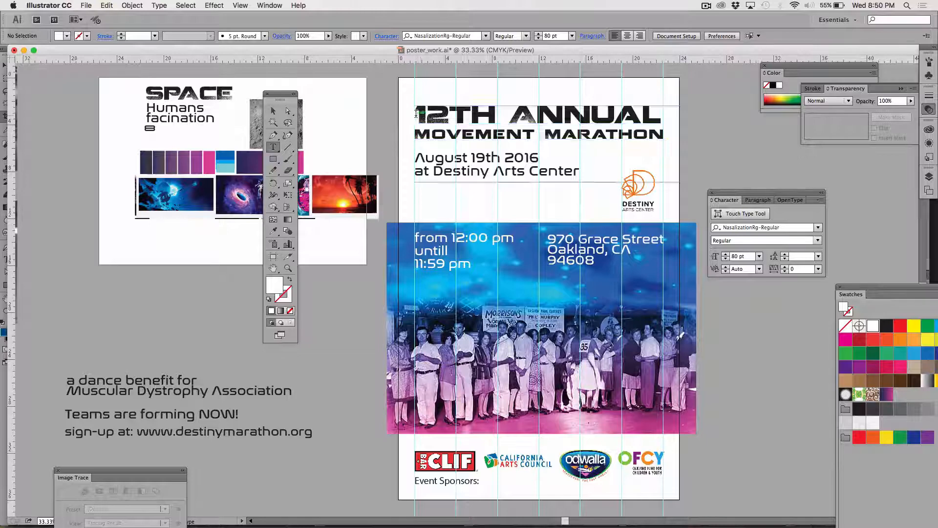
{"action": "left_click_drag", "start_coordinate": [416, 114], "coordinate": [689, 103]}
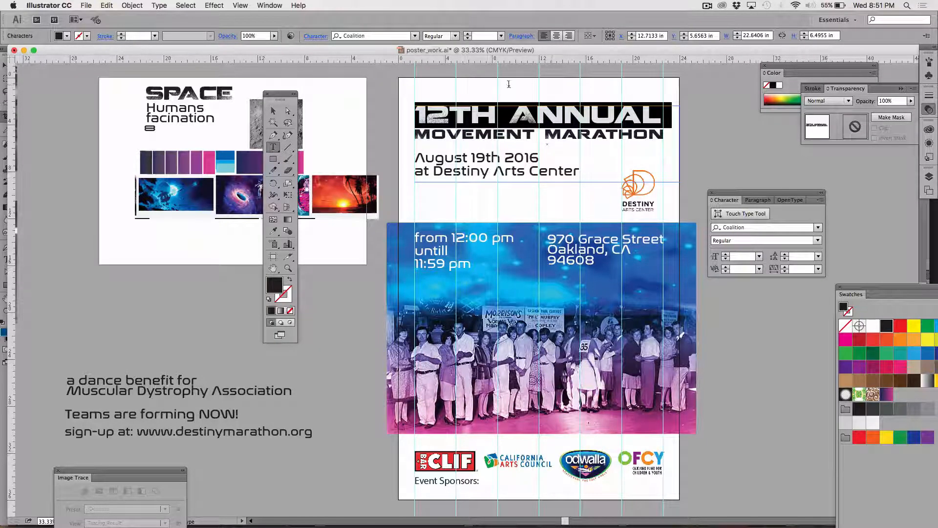
{"action": "left_click", "coordinate": [59, 36]}
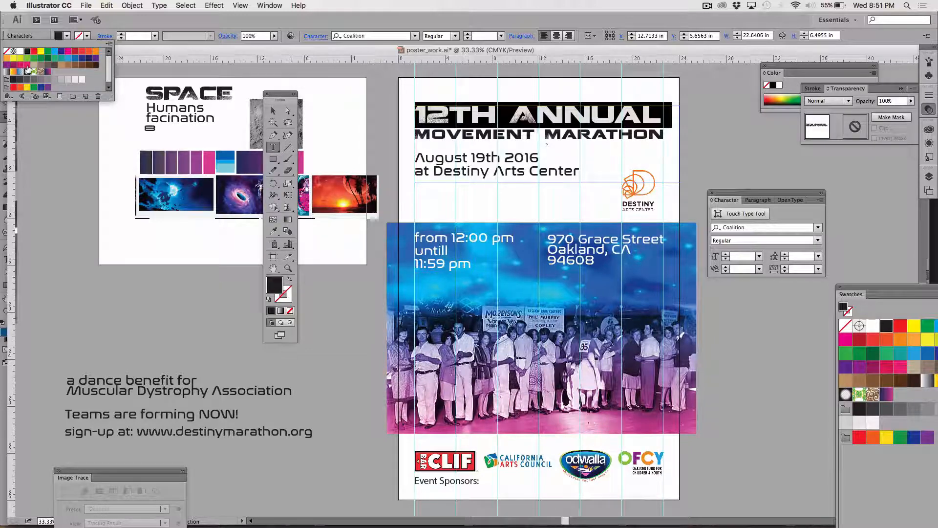
{"action": "left_click", "coordinate": [27, 66]}
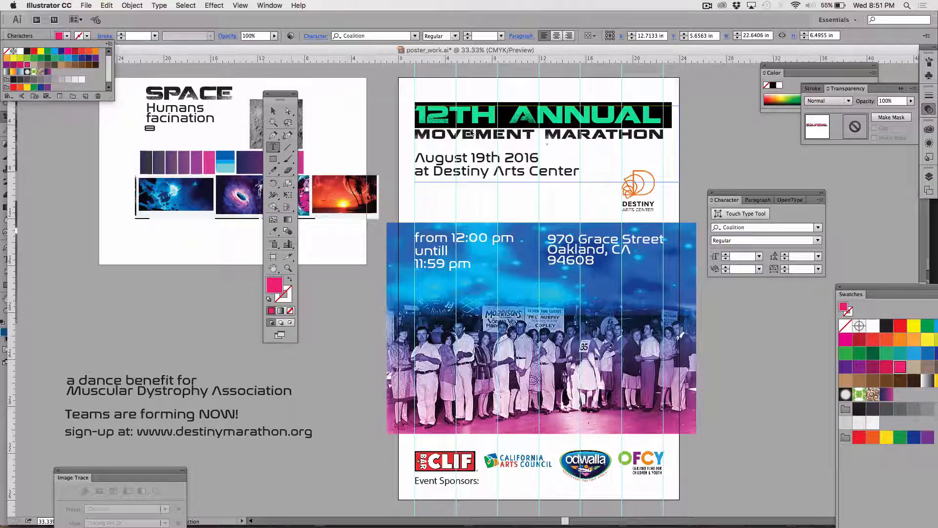
{"action": "left_click", "coordinate": [274, 112]}
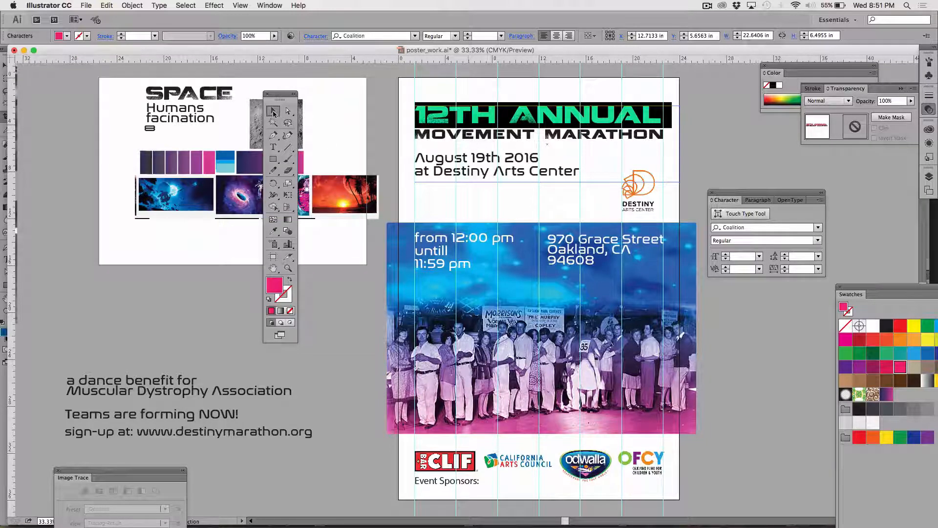
Recolor the "MOVEMENT MARATHON" title line blue and deselect everything.
{"action": "left_click", "coordinate": [275, 148]}
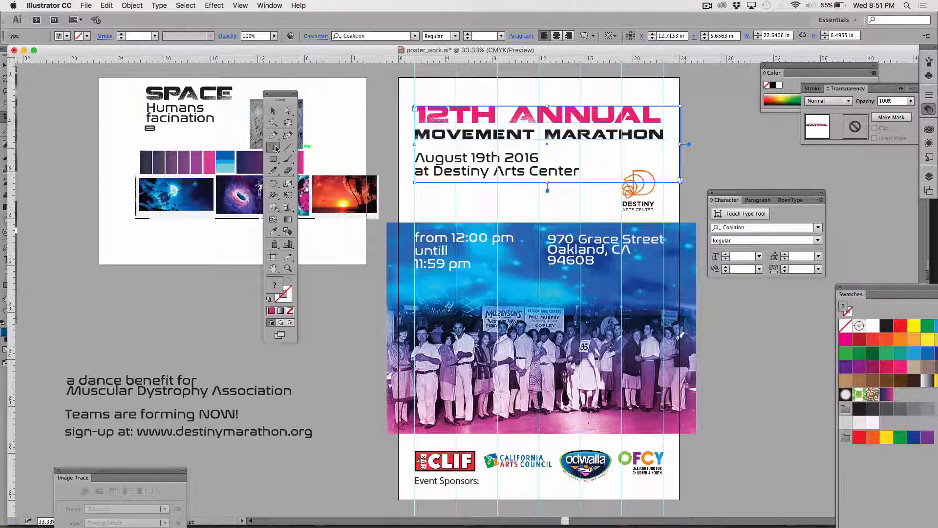
{"action": "left_click_drag", "start_coordinate": [417, 133], "coordinate": [670, 139]}
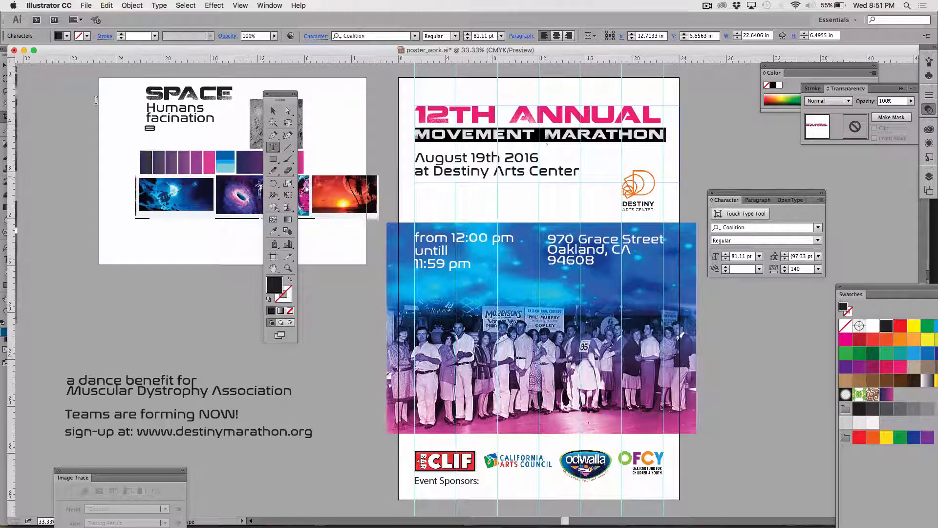
{"action": "left_click", "coordinate": [67, 37]}
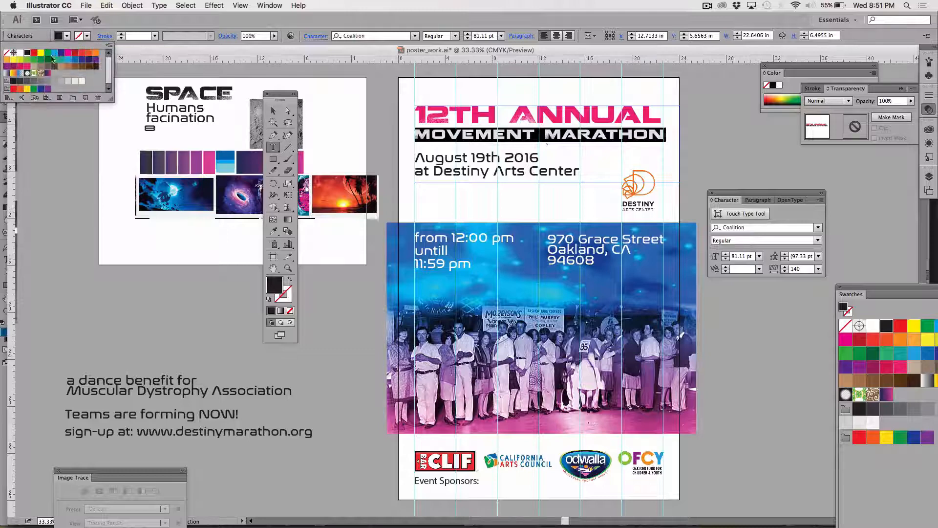
{"action": "left_click", "coordinate": [74, 60]}
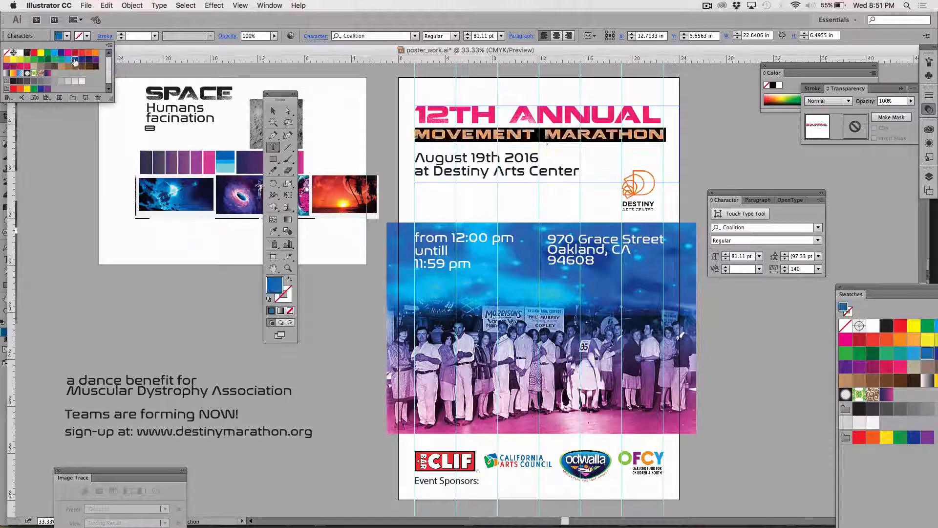
{"action": "left_click", "coordinate": [272, 114]}
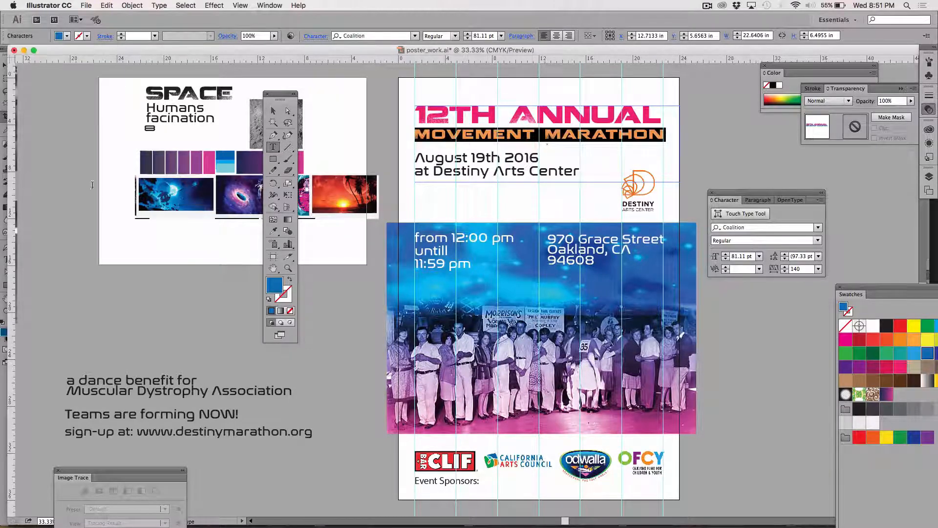
{"action": "left_click", "coordinate": [273, 111]}
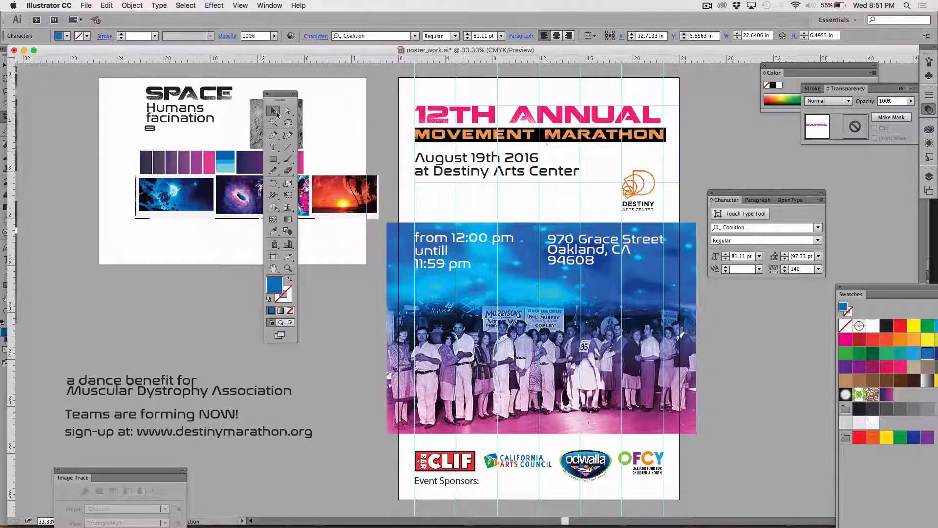
{"action": "left_click", "coordinate": [70, 225]}
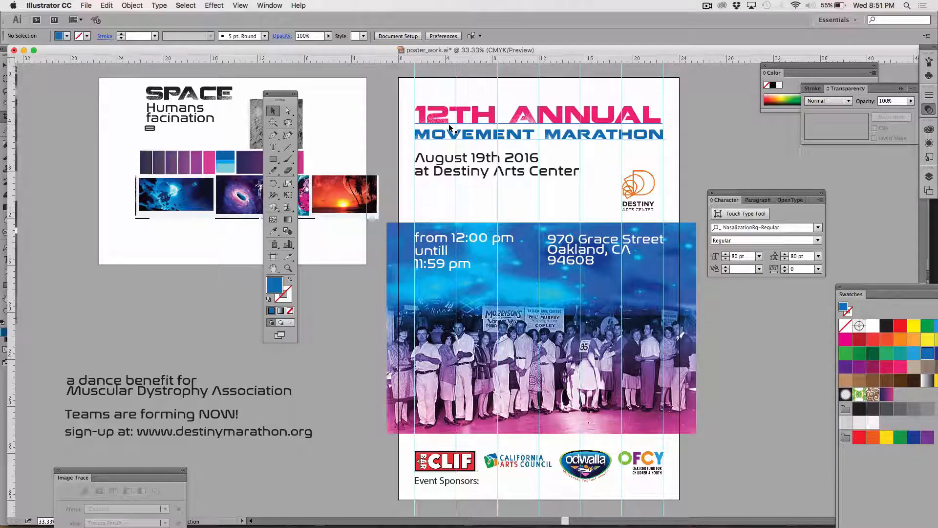
Move the two-line colored title down slightly, closer to the date line, and deselect it.
{"action": "scroll", "coordinate": [449, 128], "scroll_direction": "down", "scroll_amount": 1}
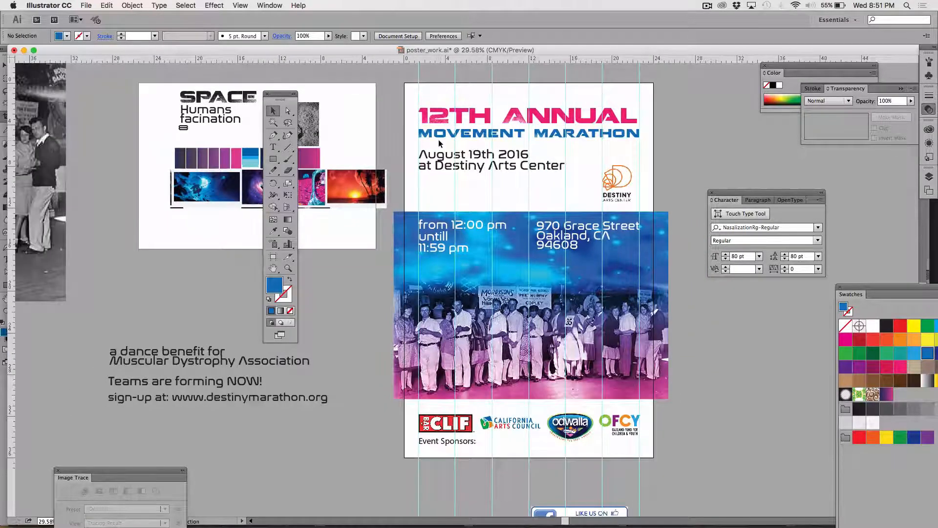
{"action": "left_click_drag", "start_coordinate": [436, 136], "coordinate": [436, 144]}
{"action": "left_click", "coordinate": [363, 292]}
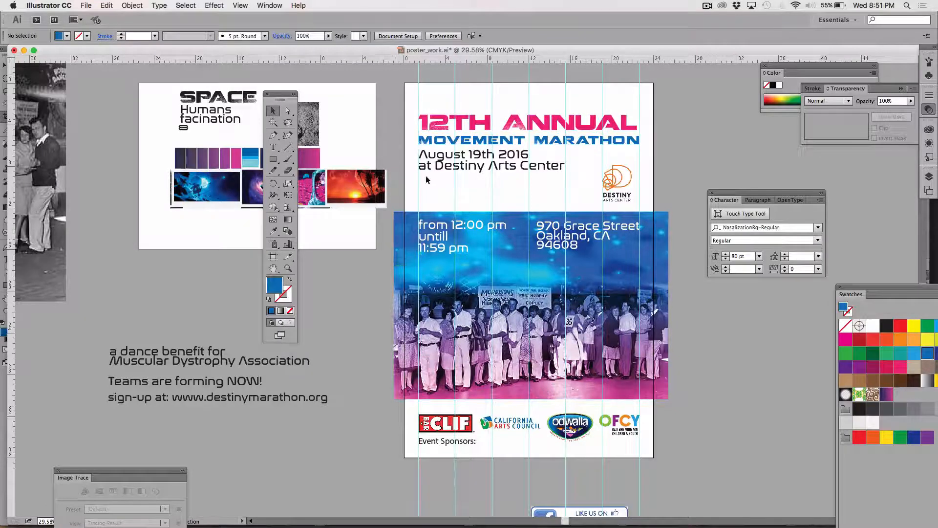
{"action": "left_click", "coordinate": [87, 5]}
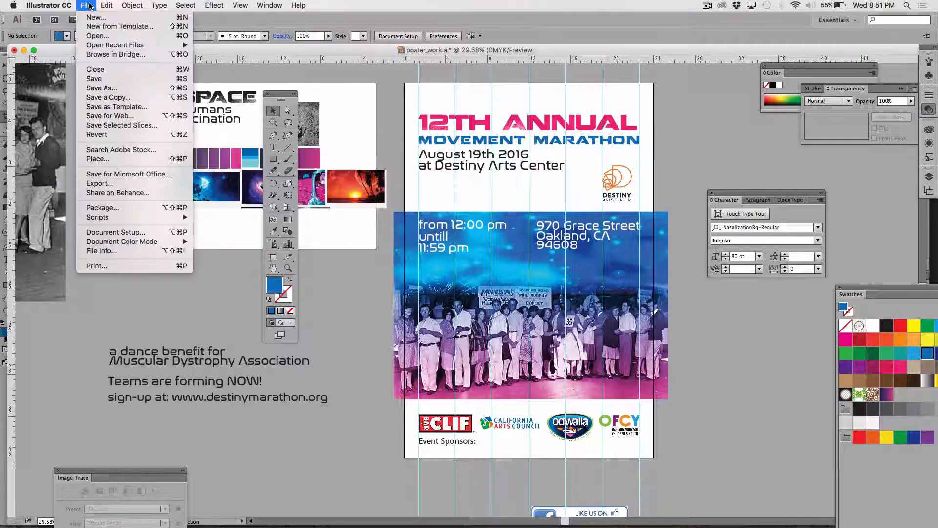
{"action": "left_click", "coordinate": [508, 264]}
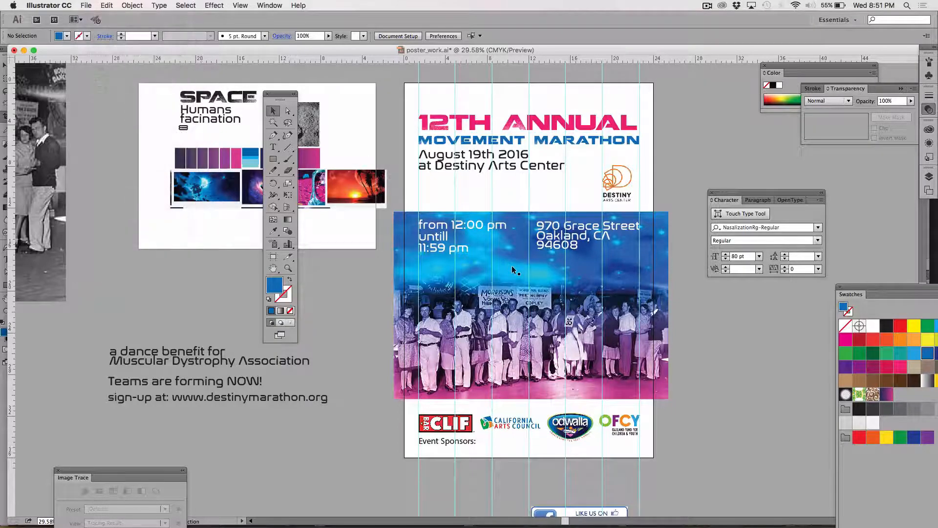
Duplicate the dance marathon photo straight up to about Y 18.46 in and rotate the copy 180 degrees.
{"action": "scroll", "coordinate": [513, 267], "scroll_direction": "up", "scroll_amount": 1}
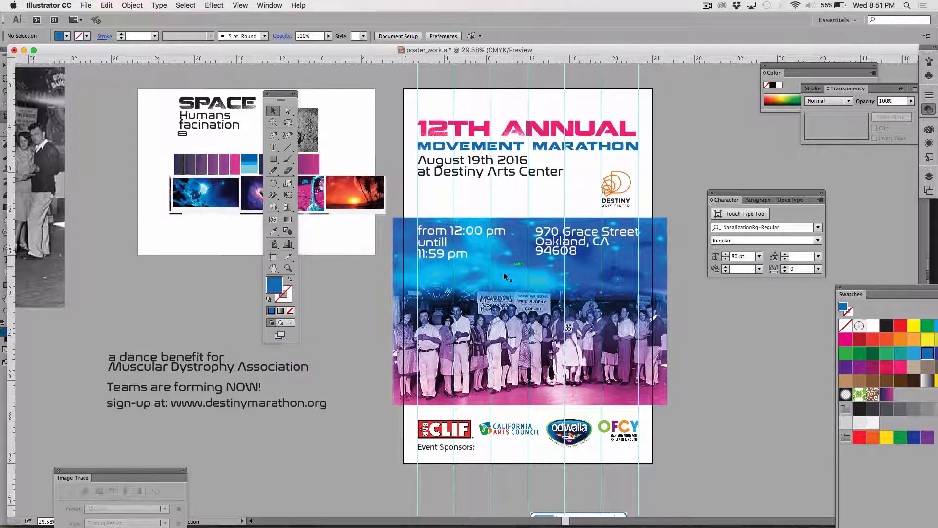
{"action": "left_click", "coordinate": [496, 267]}
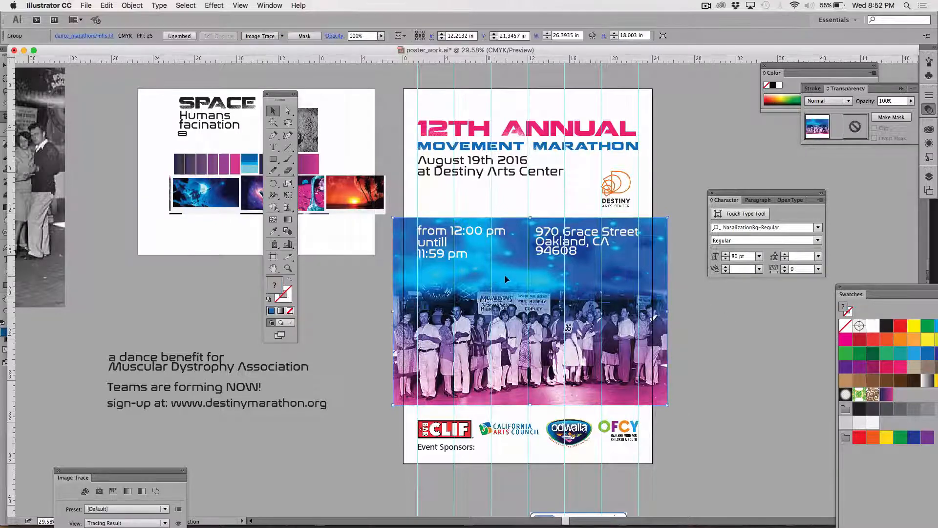
{"action": "left_click_drag", "start_coordinate": [505, 279], "coordinate": [501, 249]}
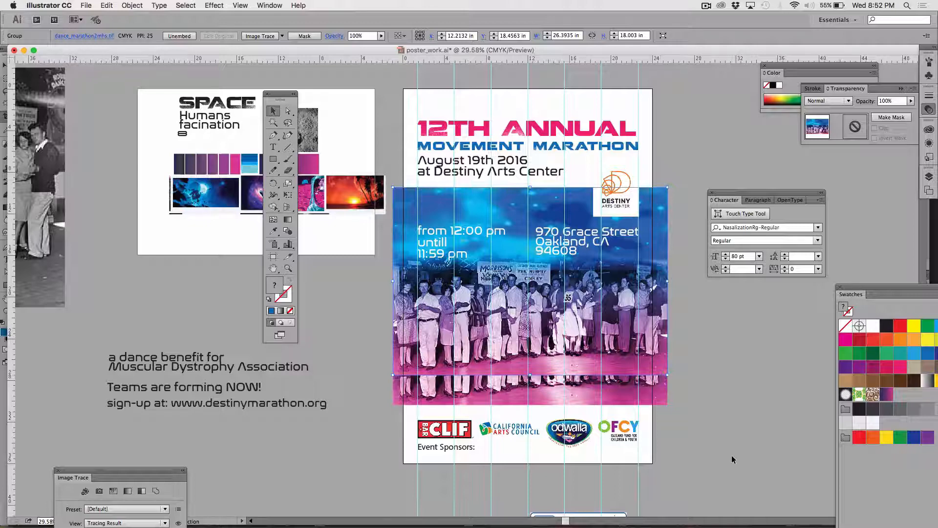
{"action": "key", "text": "r"}
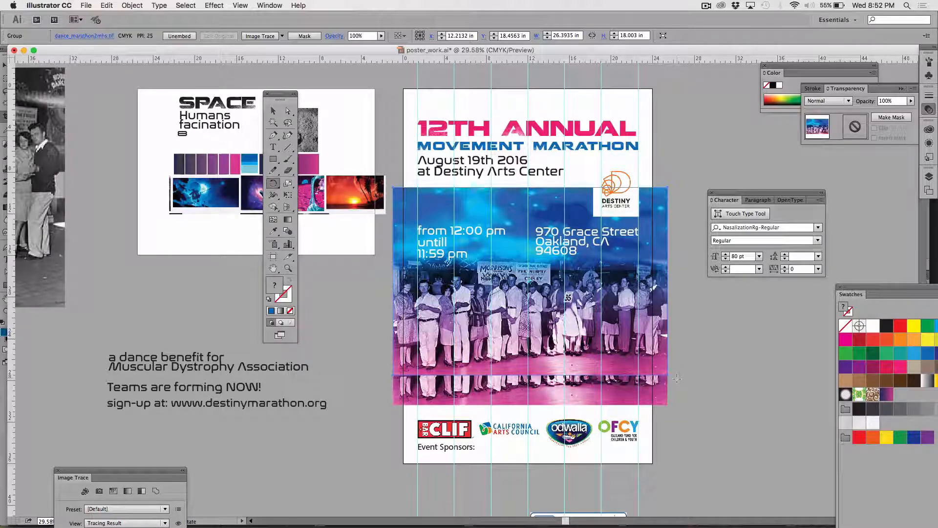
{"action": "left_click_drag", "start_coordinate": [676, 379], "coordinate": [453, 228]}
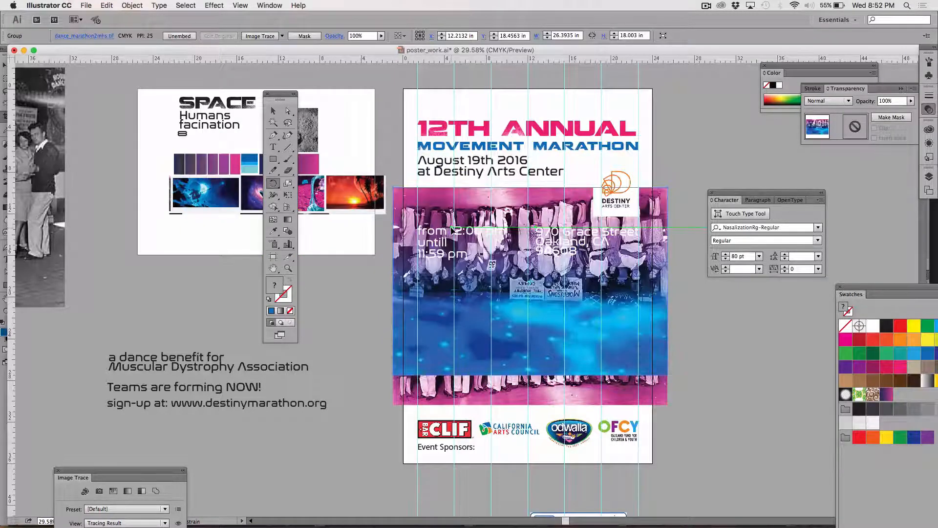
Move the upside-down photo copy straight up until only its blue sky forms a band above the title, and deselect it.
{"action": "key", "text": "shift+Up"}
{"action": "key", "text": "shift+Up"}
{"action": "key", "text": "shift+Up"}
{"action": "key", "text": "shift+Up"}
{"action": "key", "text": "shift+Up"}
{"action": "key", "text": "shift+Up"}
{"action": "key", "text": "shift+Up"}
{"action": "key", "text": "shift+Up"}
{"action": "key", "text": "shift+Up"}
{"action": "key", "text": "shift+Up"}
{"action": "key", "text": "shift+Up"}
{"action": "key", "text": "shift+Up"}
{"action": "key", "text": "shift+Up"}
{"action": "key", "text": "shift+Up"}
{"action": "key", "text": "shift+Up"}
{"action": "key", "text": "shift+Up"}
{"action": "key", "text": "shift+Up"}
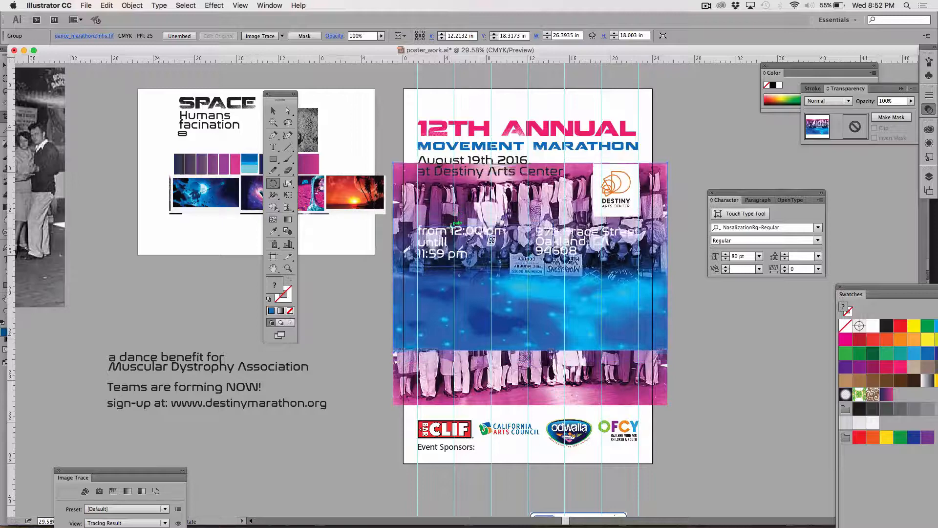
{"action": "key", "text": "shift+Up"}
{"action": "key", "text": "shift+Up"}
{"action": "key", "text": "shift+Up"}
{"action": "key", "text": "shift+Up"}
{"action": "key", "text": "shift+Up"}
{"action": "key", "text": "shift+Up"}
{"action": "key", "text": "shift+Up"}
{"action": "key", "text": "shift+Up"}
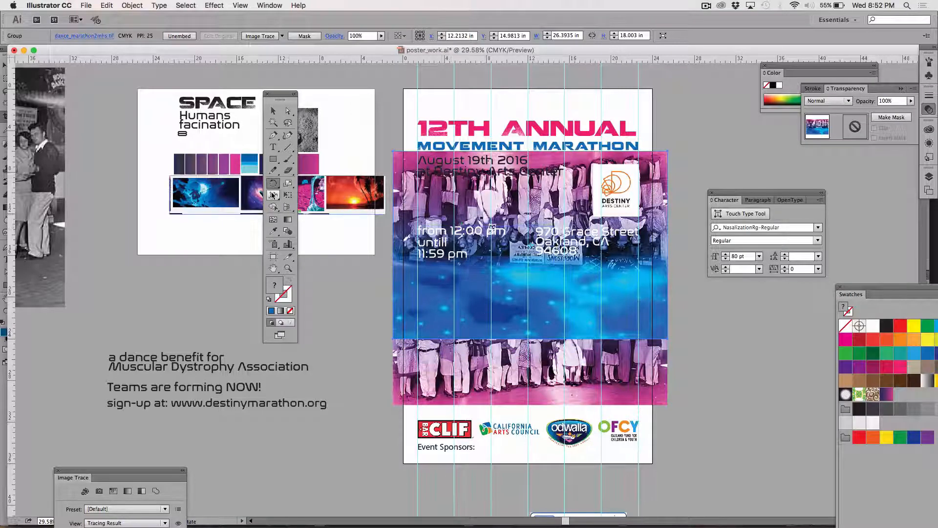
{"action": "left_click", "coordinate": [273, 110]}
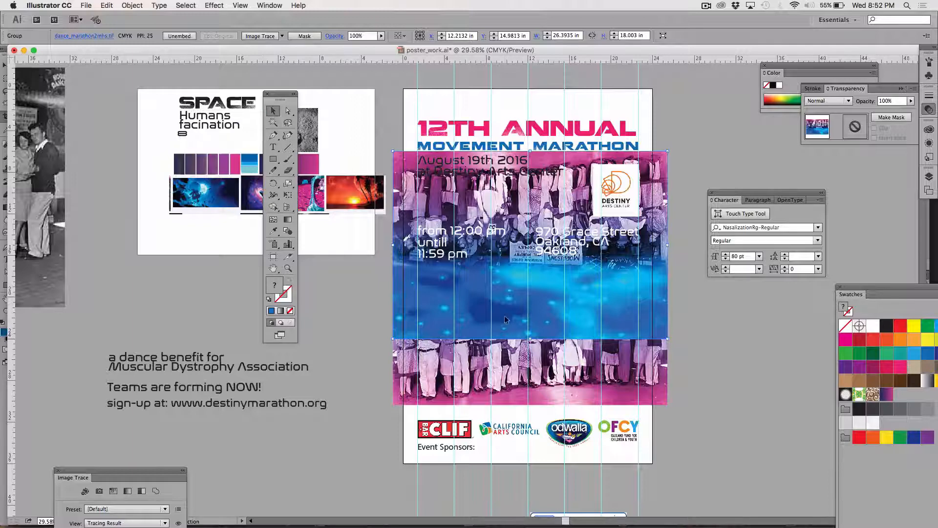
{"action": "left_click_drag", "start_coordinate": [505, 319], "coordinate": [497, 87]}
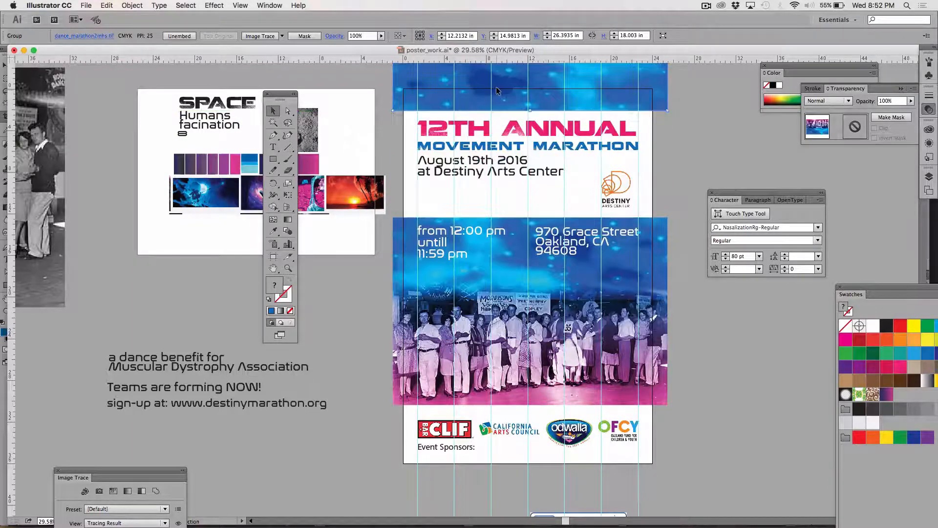
{"action": "left_click", "coordinate": [692, 136]}
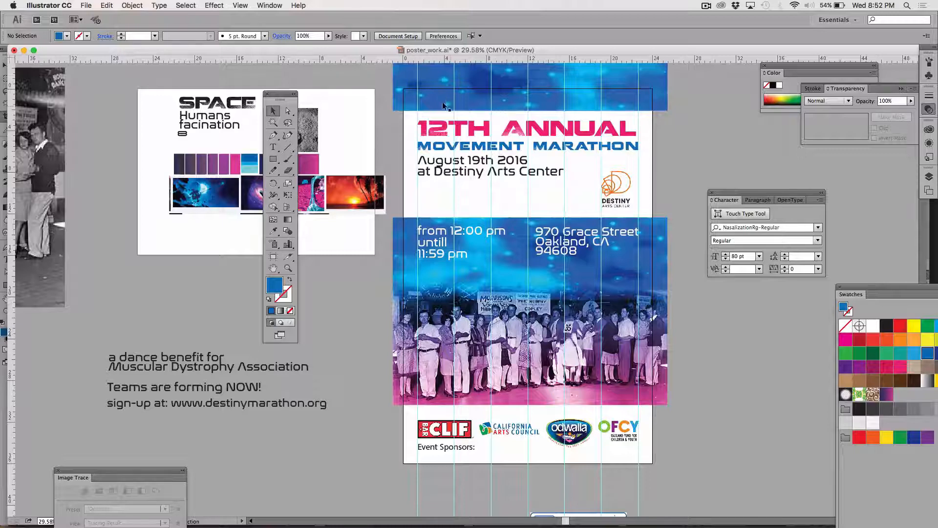
Duplicate the upright photo straight down to about Y 44.07 in so its sky forms a band below the event sponsors.
{"action": "left_click", "coordinate": [490, 264]}
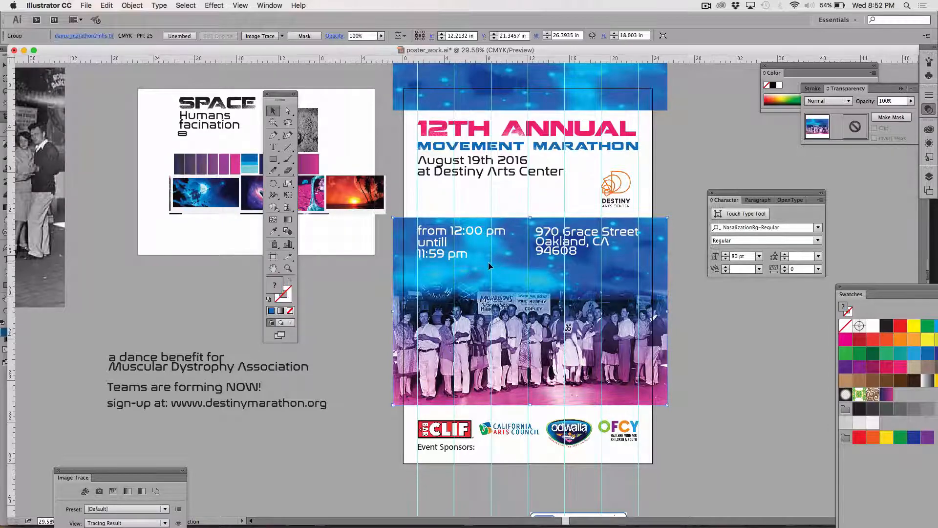
{"action": "left_click_drag", "start_coordinate": [490, 265], "coordinate": [506, 503]}
{"action": "left_click_drag", "start_coordinate": [506, 502], "coordinate": [506, 502]}
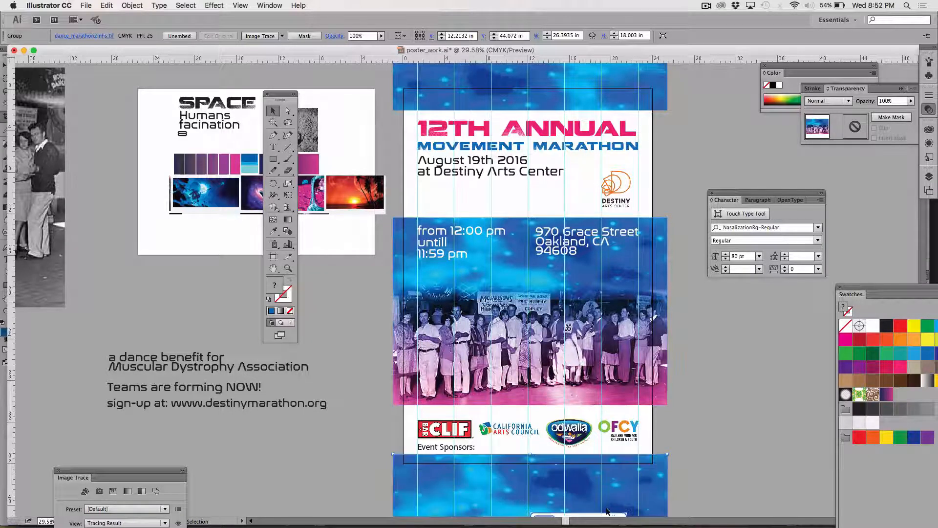
{"action": "left_click", "coordinate": [705, 458]}
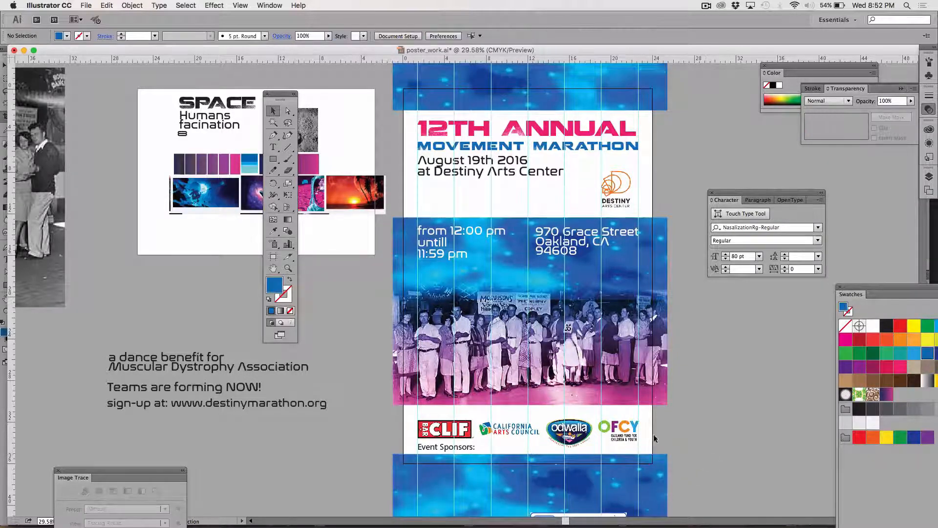
Switch to Full Screen Mode and hide the tools and panels to review the poster layout.
{"action": "left_click", "coordinate": [280, 336]}
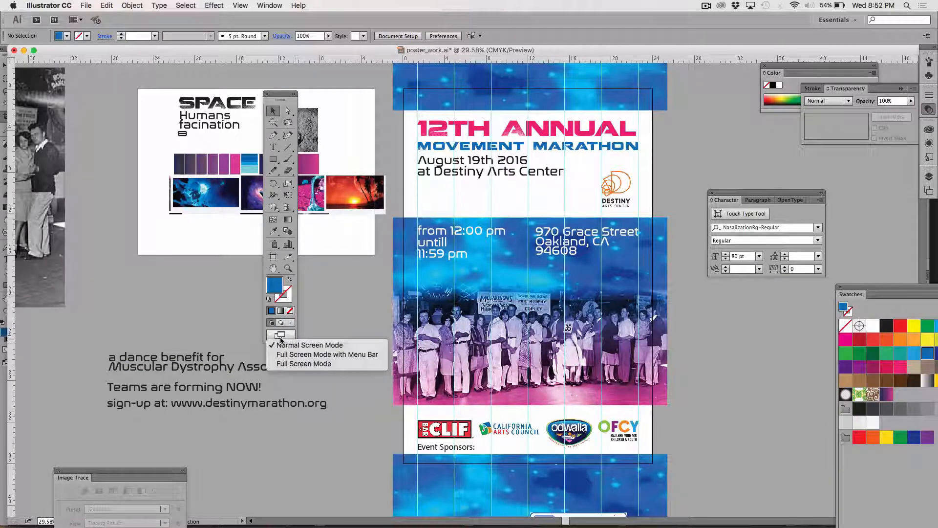
{"action": "left_click", "coordinate": [293, 364]}
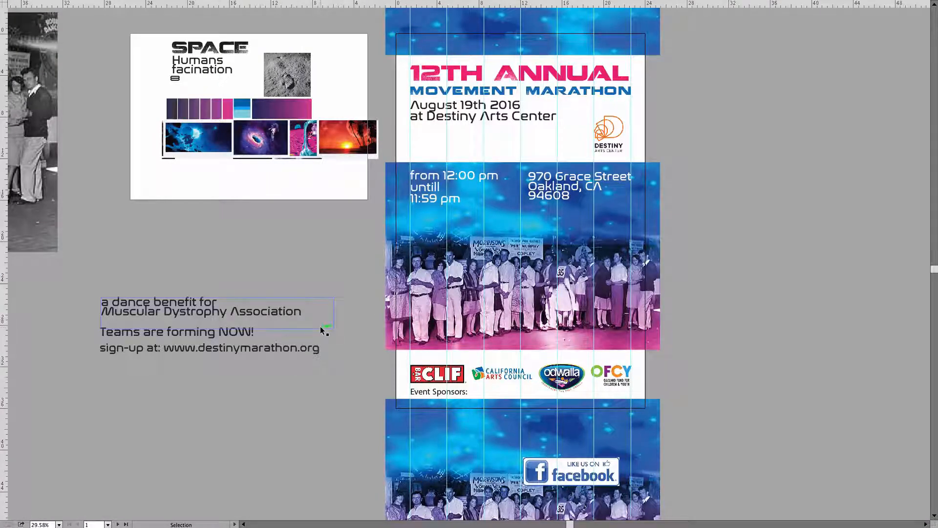
{"action": "key", "text": "Tab"}
{"action": "key", "text": "Tab"}
{"action": "key", "text": "Tab"}
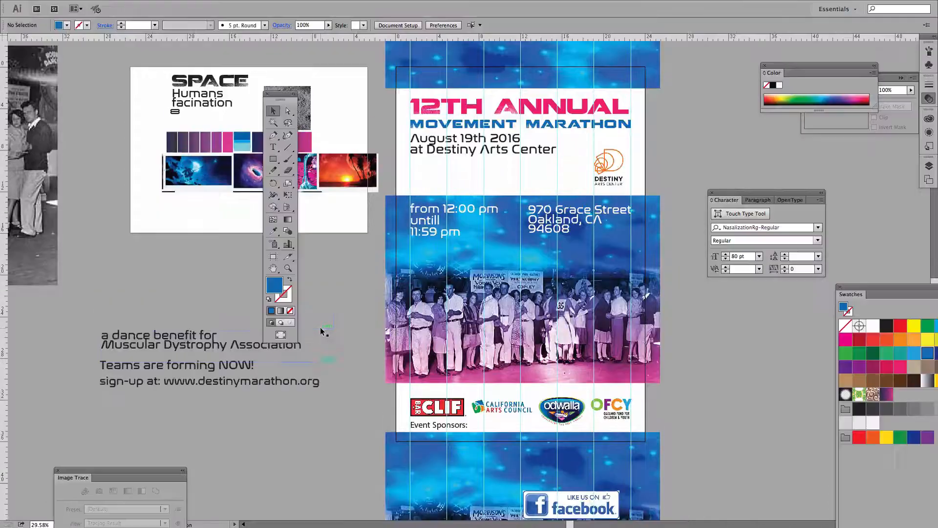
{"action": "key", "text": "Tab"}
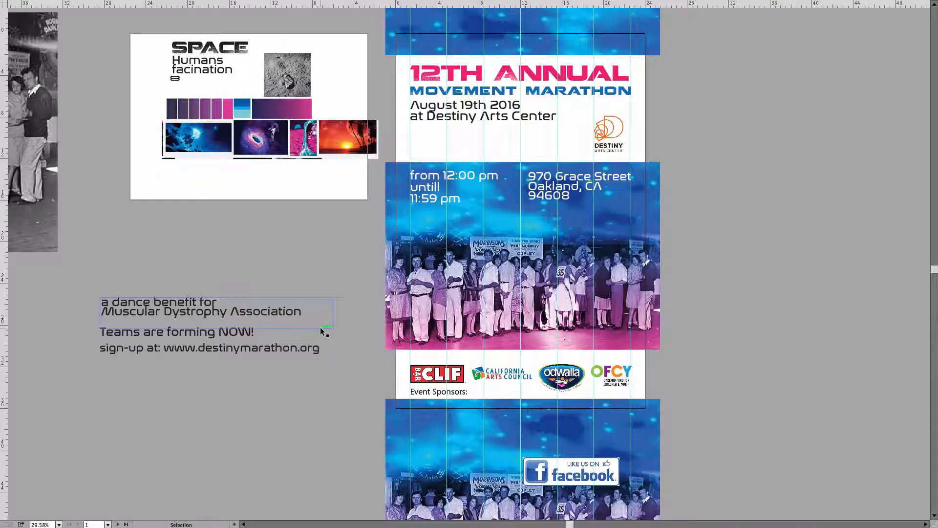
Bring back the hidden tools and panels and return the document to Normal Screen Mode.
{"action": "key", "text": "Tab"}
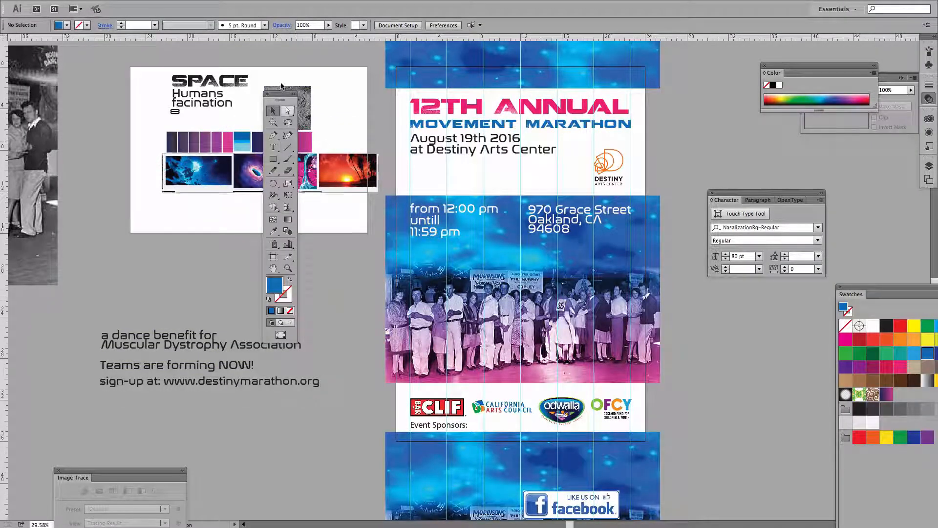
{"action": "key", "text": "Tab"}
{"action": "key", "text": "Tab"}
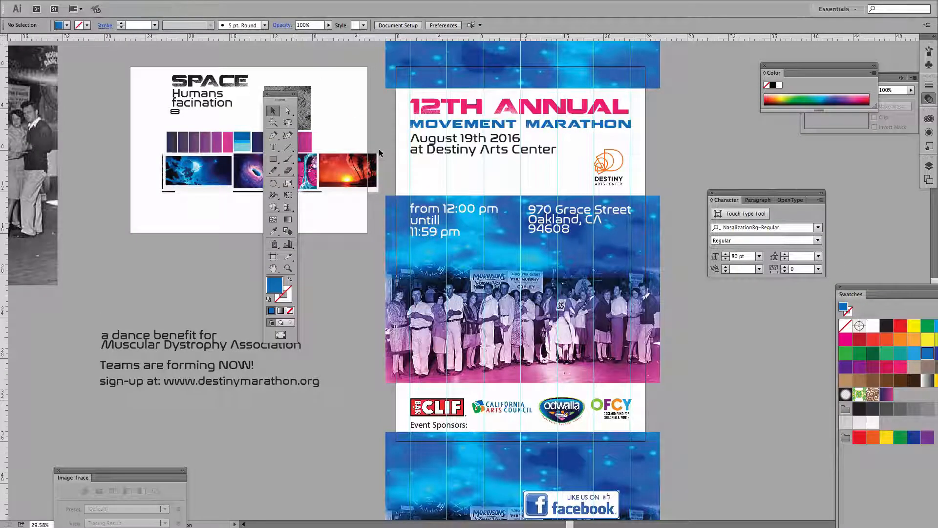
{"action": "left_click", "coordinate": [281, 334]}
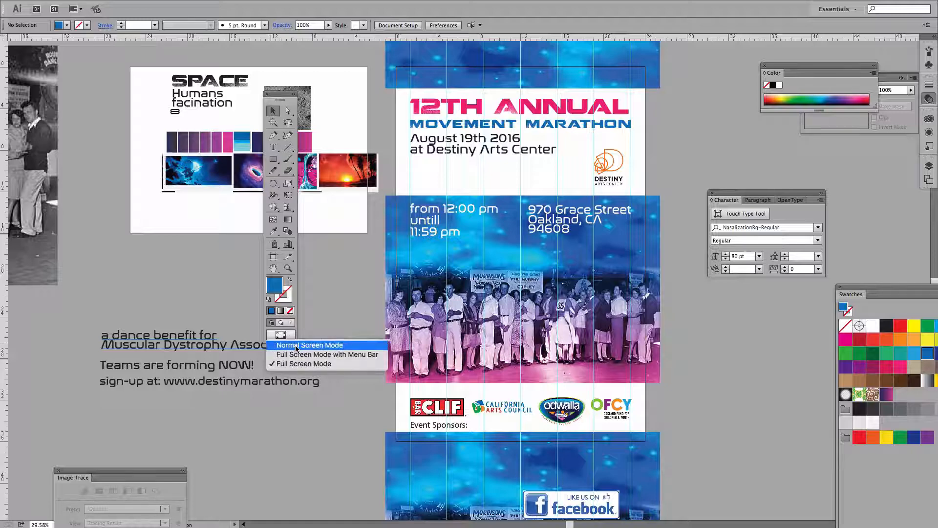
{"action": "left_click", "coordinate": [295, 352]}
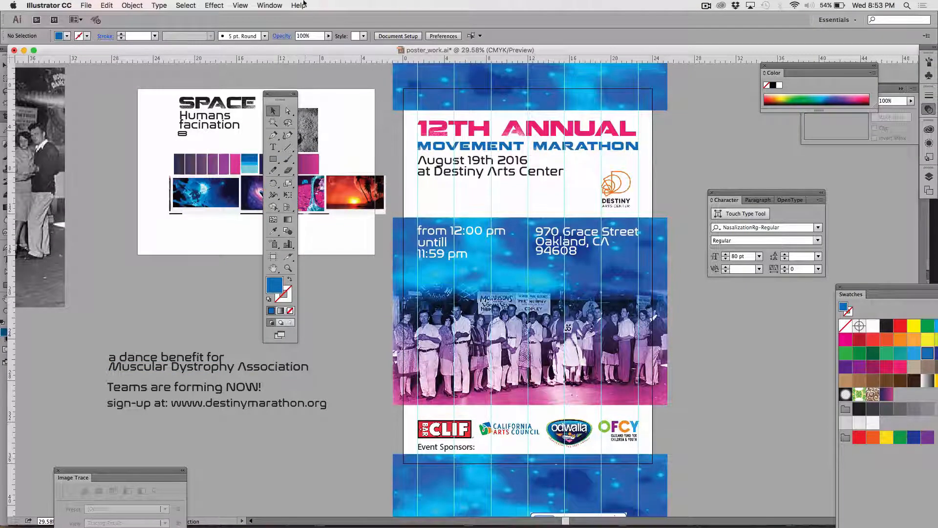
Fit the poster artboard in the window, with the tools panel moved clear of the artwork, and inspect the artboards with the Artboard tool.
{"action": "left_click", "coordinate": [241, 5]}
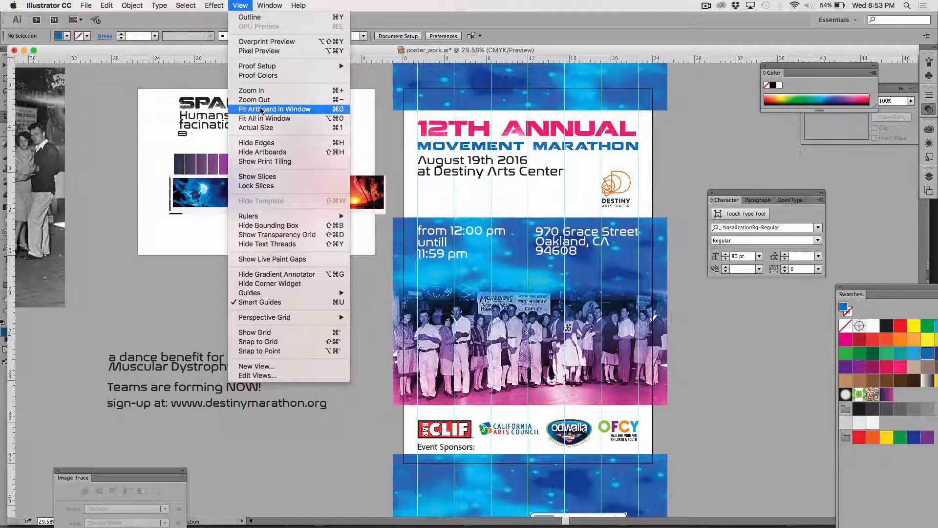
{"action": "left_click", "coordinate": [261, 110]}
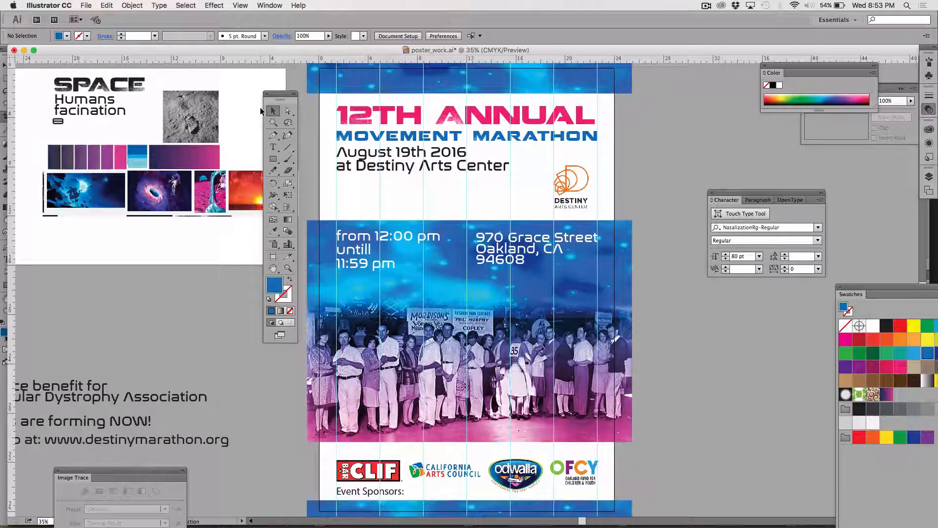
{"action": "left_click_drag", "start_coordinate": [280, 95], "coordinate": [686, 98]}
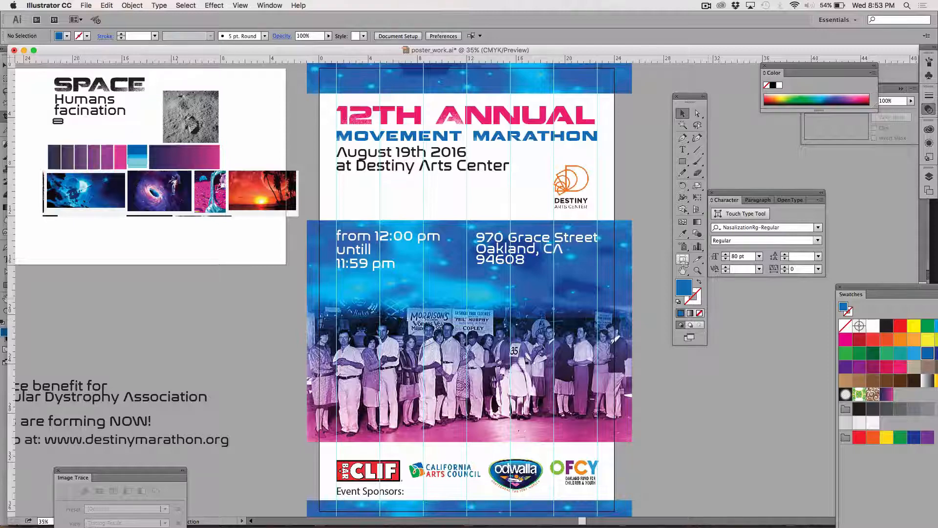
{"action": "left_click", "coordinate": [683, 260]}
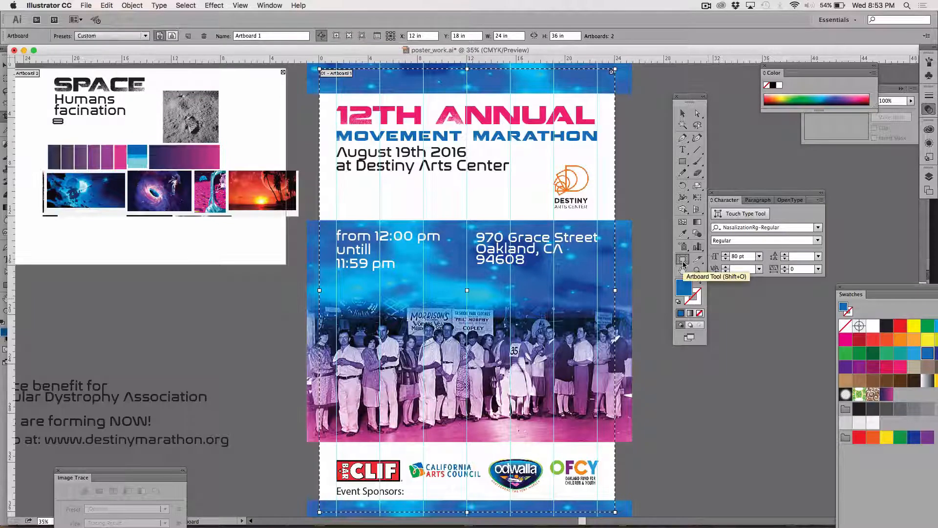
{"action": "left_click", "coordinate": [689, 118]}
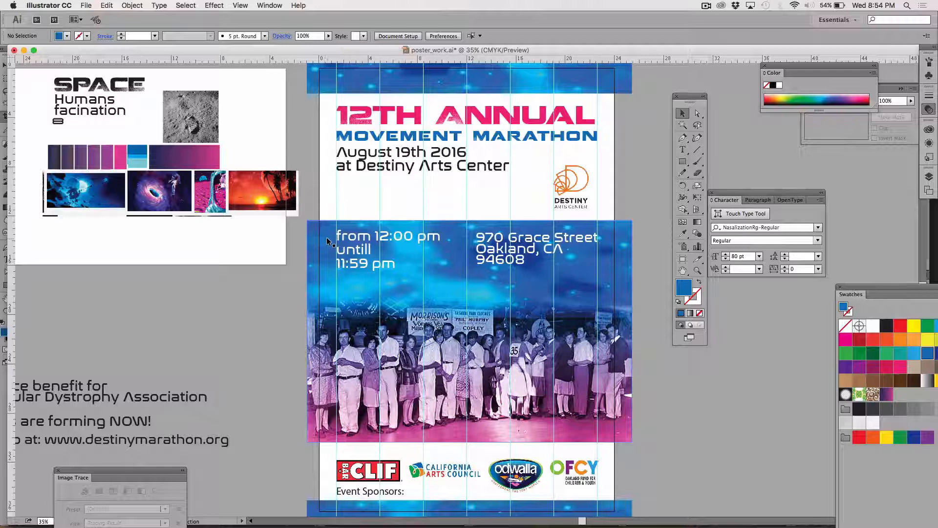
Export the artwork to the Desktop as poster_work.jpg, a CMYK JPEG at quality 10 (Maximum) and Screen (72 ppi) resolution.
{"action": "left_click", "coordinate": [87, 6]}
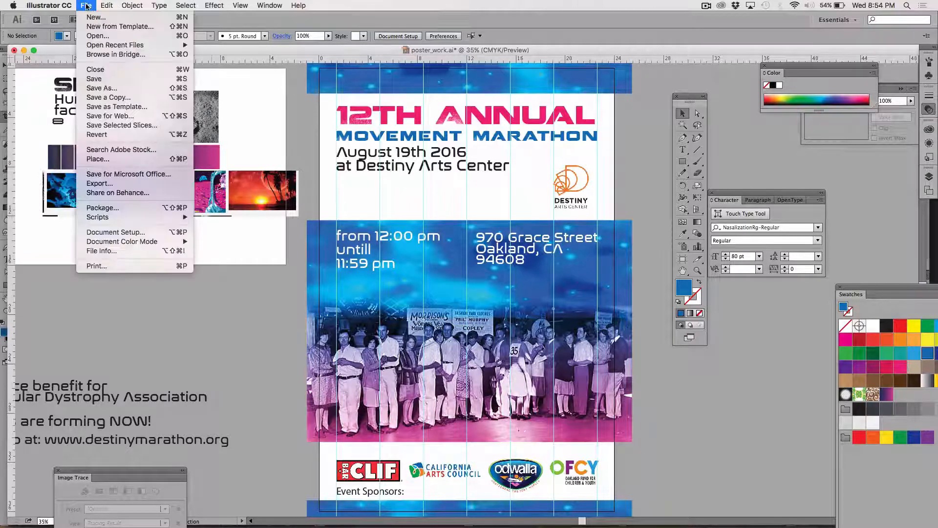
{"action": "left_click", "coordinate": [111, 187]}
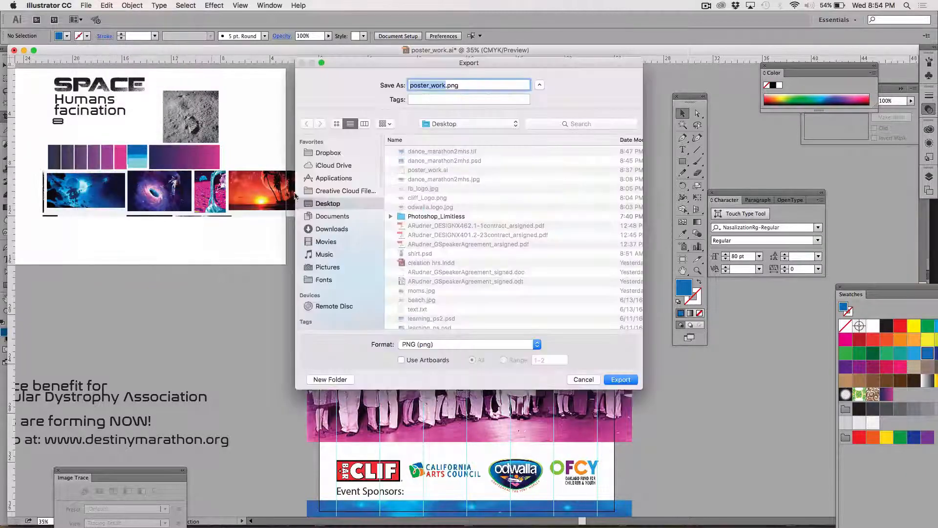
{"action": "left_click", "coordinate": [435, 345]}
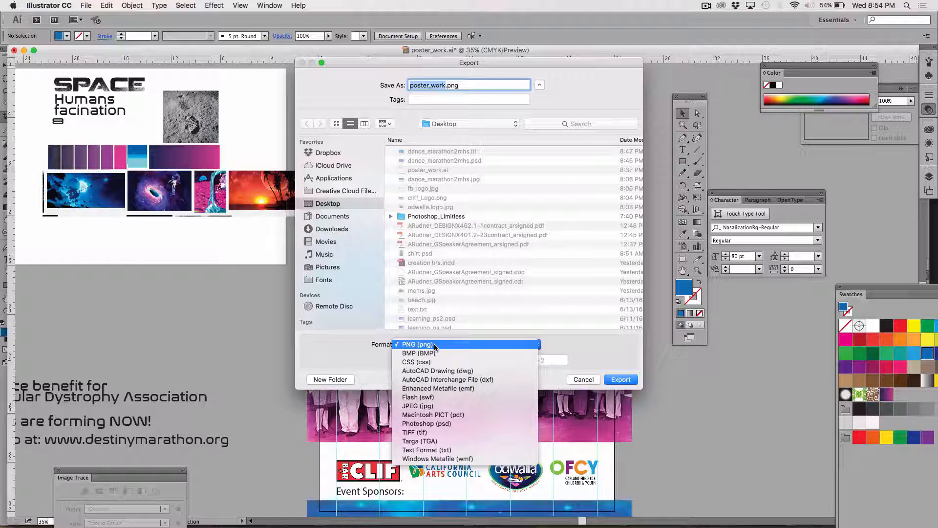
{"action": "left_click", "coordinate": [433, 406]}
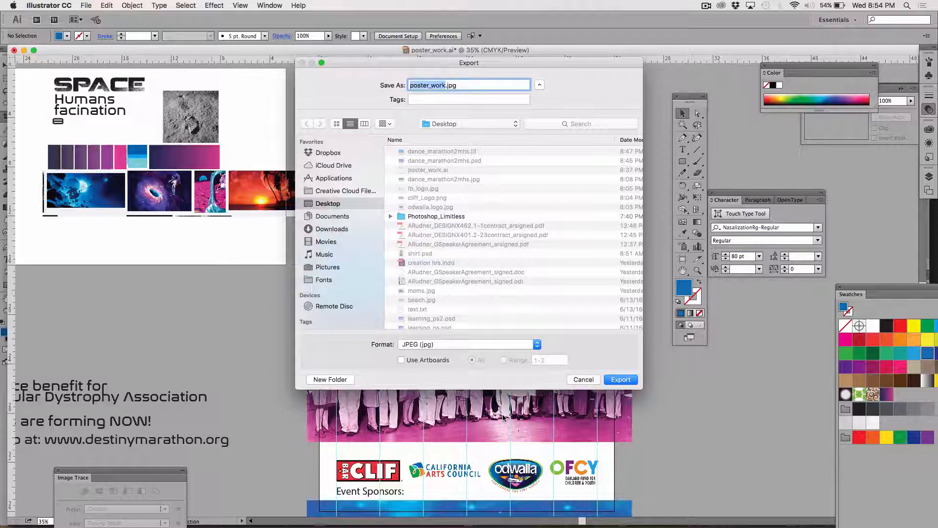
{"action": "left_click", "coordinate": [621, 383]}
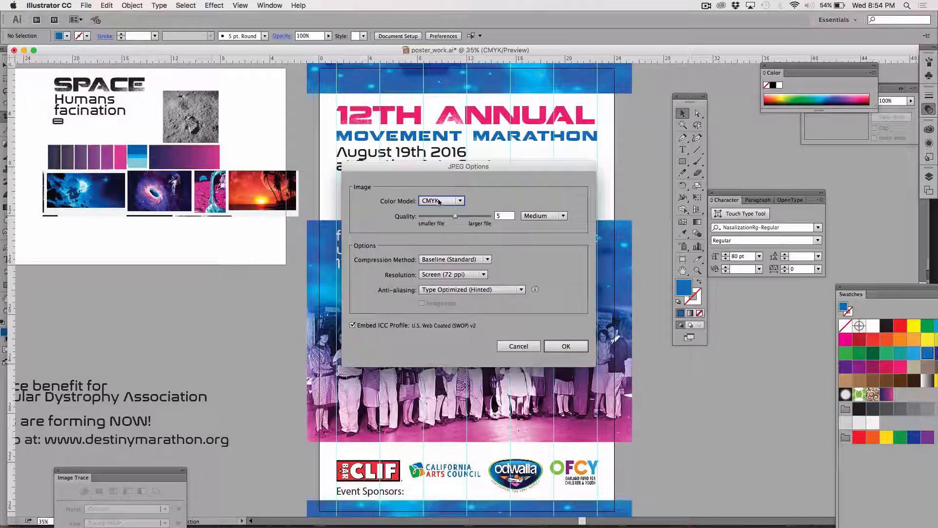
{"action": "left_click_drag", "start_coordinate": [455, 216], "coordinate": [493, 217]}
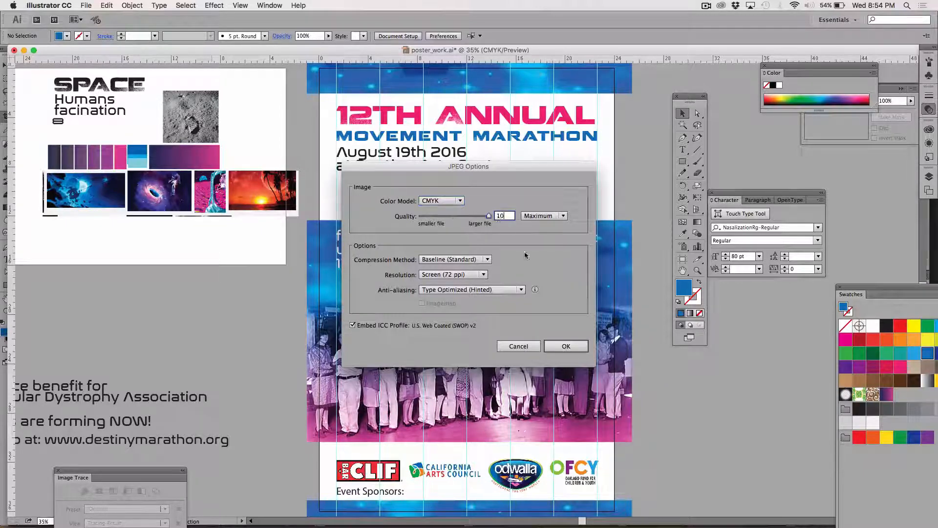
{"action": "left_click", "coordinate": [463, 276]}
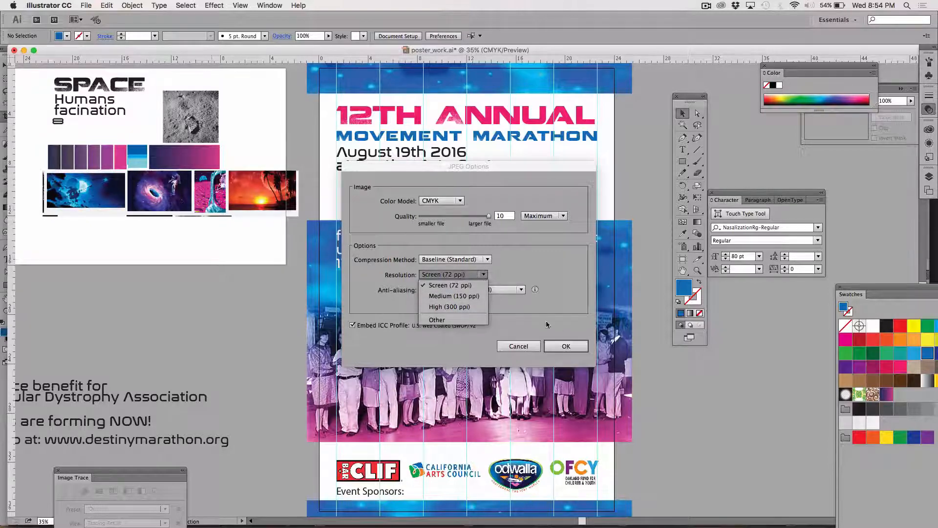
{"action": "left_click", "coordinate": [563, 346]}
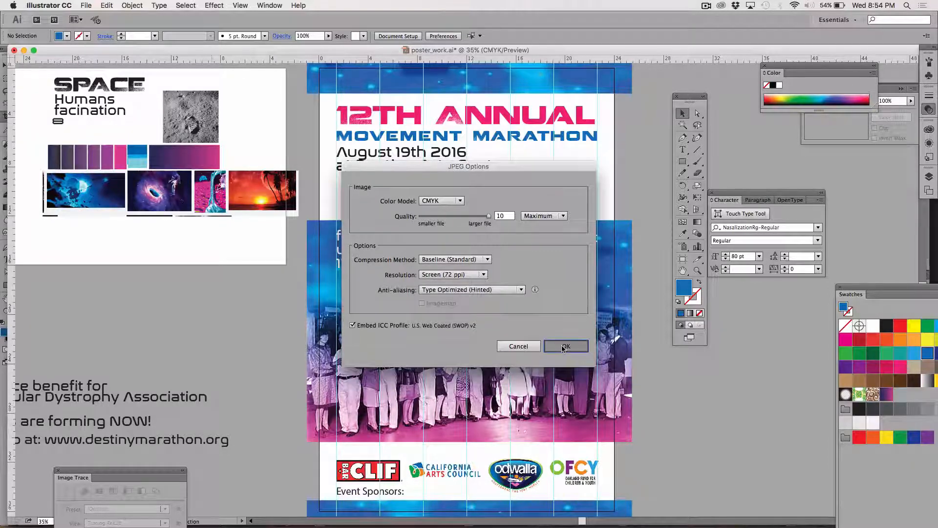
{"action": "left_click", "coordinate": [565, 346]}
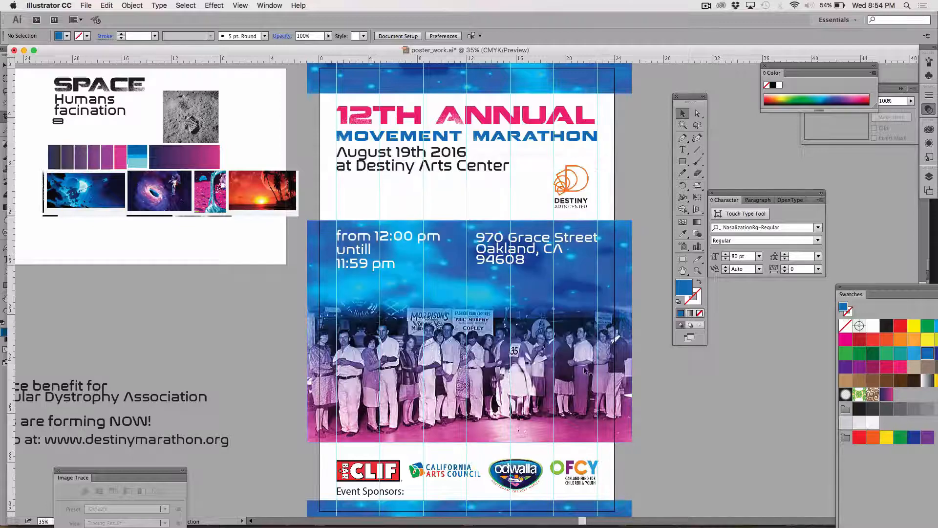
Switch to Photoshop and close space art moodboard.psd without applying the crop.
{"action": "key", "text": "super+Tab"}
{"action": "key", "text": "super+Tab"}
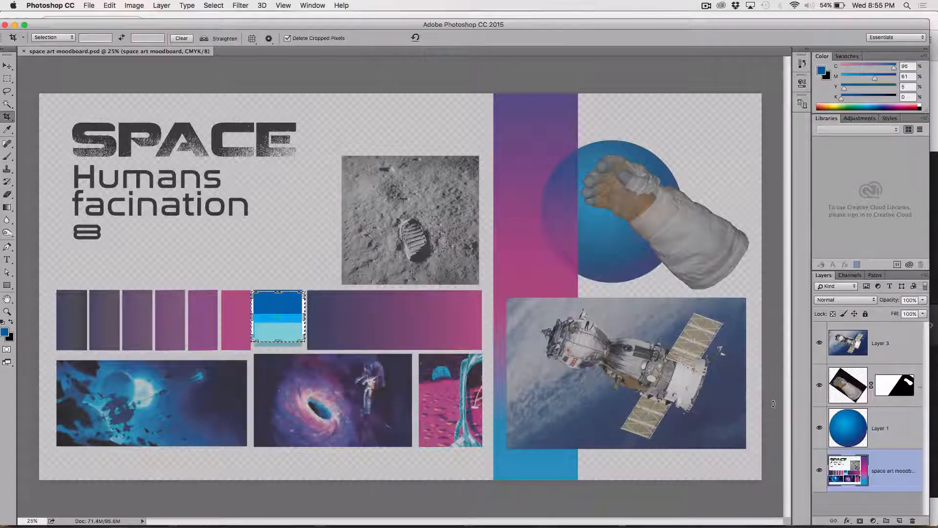
{"action": "left_click", "coordinate": [304, 63]}
{"action": "key", "text": "super+w"}
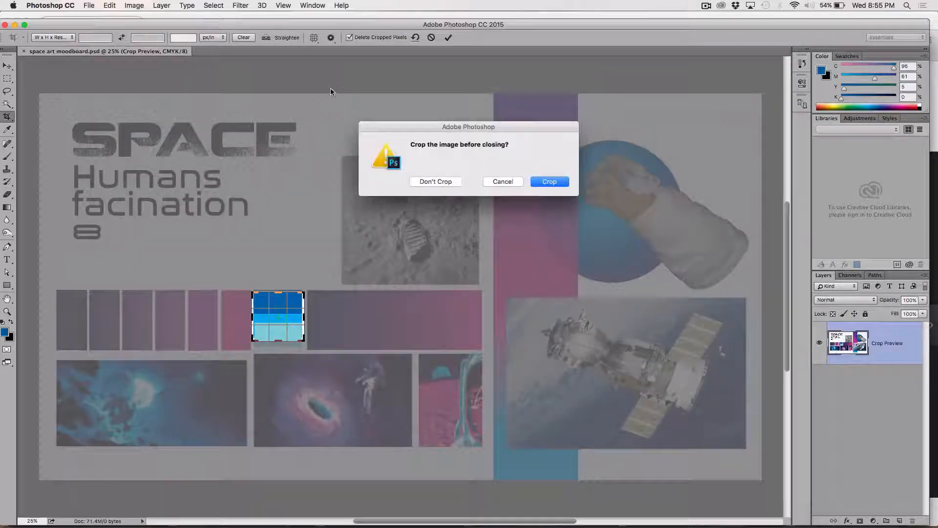
{"action": "left_click", "coordinate": [447, 182]}
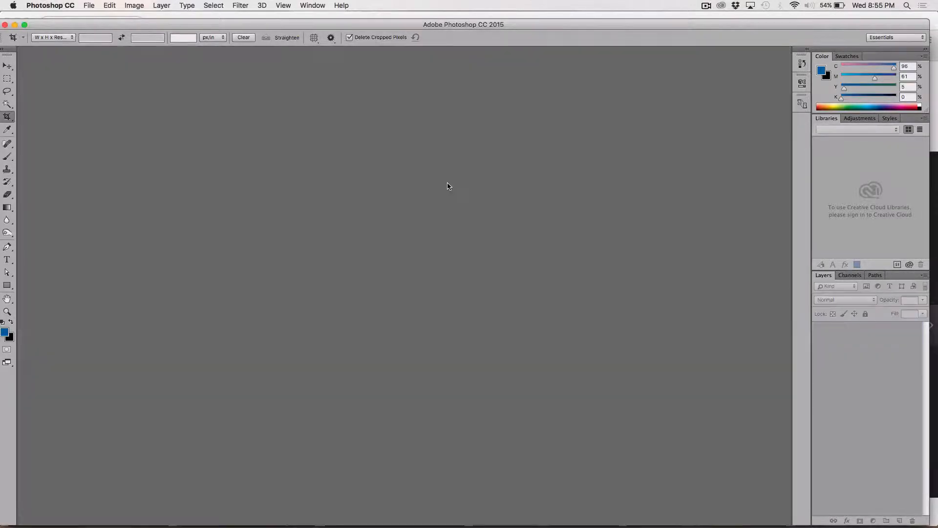
Open the exported poster_work.jpg from the Desktop to examine what the export contains.
{"action": "key", "text": "super+o"}
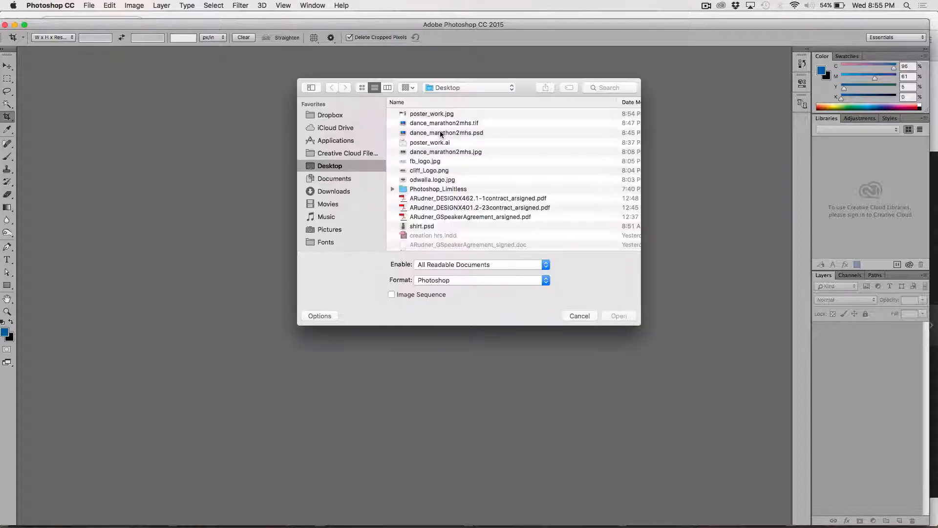
{"action": "left_click", "coordinate": [412, 114]}
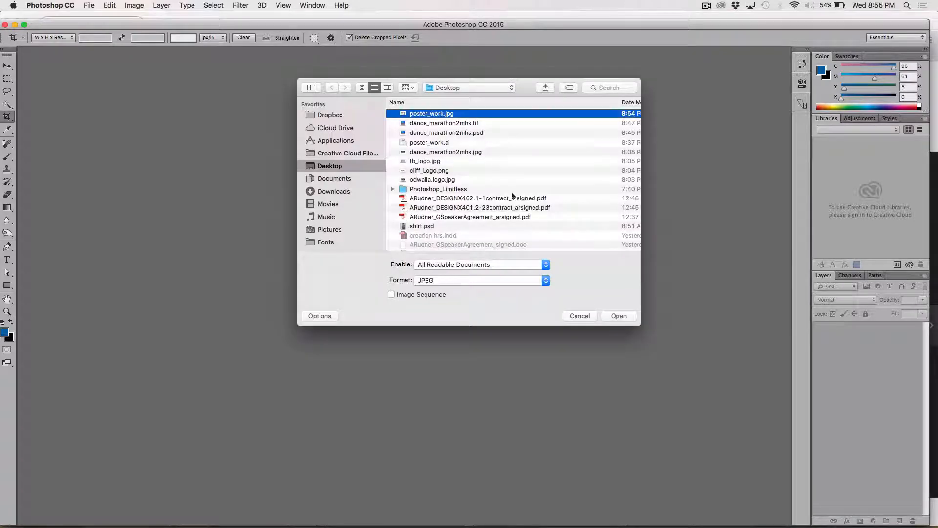
{"action": "left_click", "coordinate": [618, 316]}
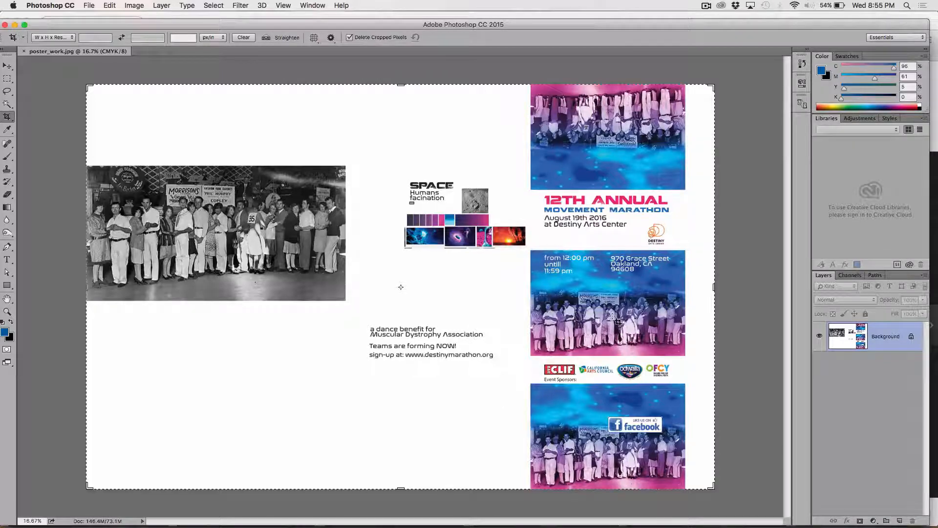
Switch back to Illustrator and delete Artboard 2 behind the space moodboard, leaving the moodboard artwork in place.
{"action": "key", "text": "super+Tab"}
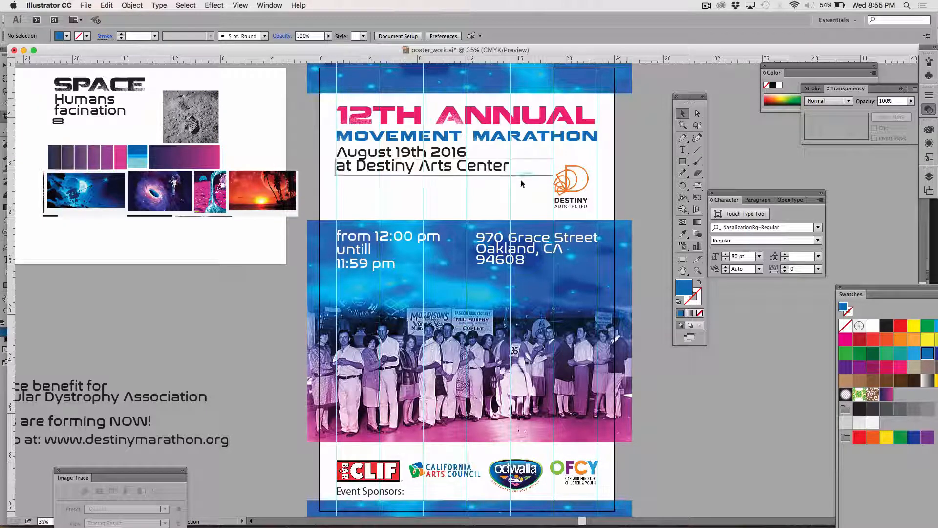
{"action": "left_click", "coordinate": [107, 6]}
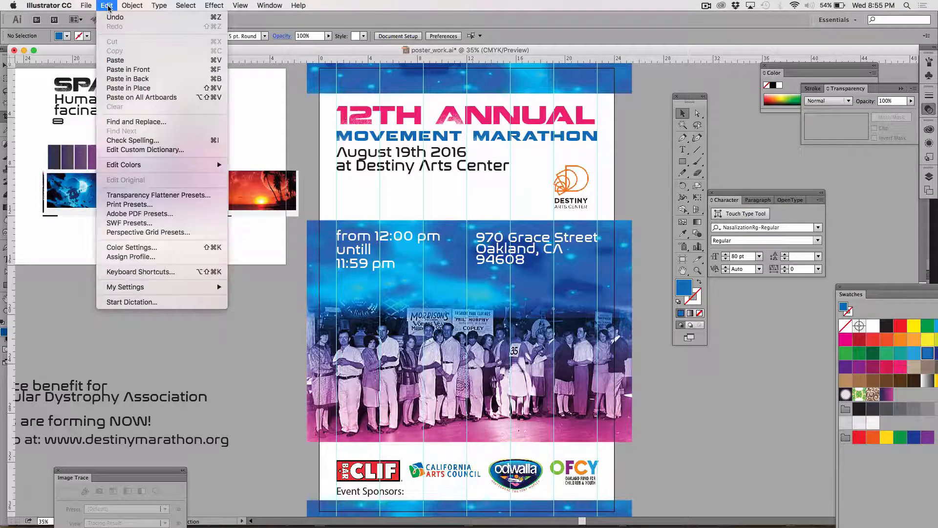
{"action": "left_click", "coordinate": [109, 8]}
{"action": "left_click", "coordinate": [137, 159]}
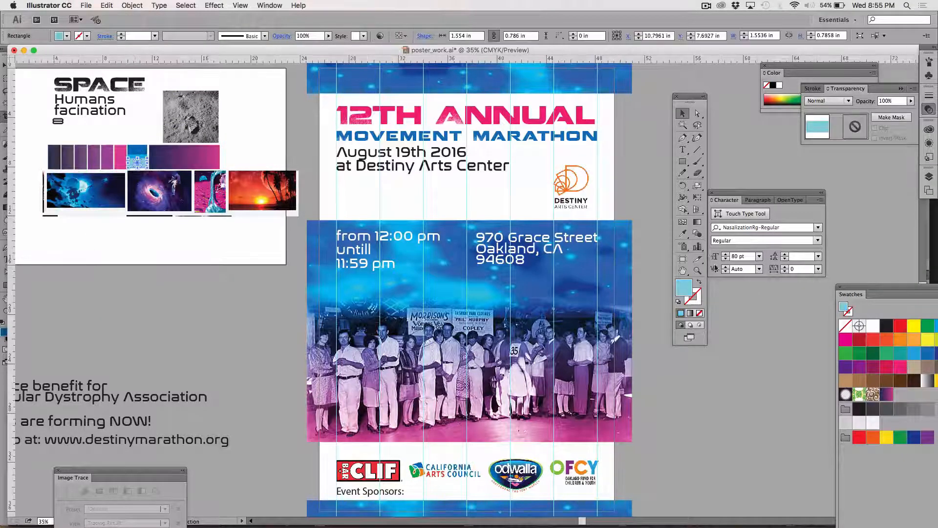
{"action": "left_click", "coordinate": [683, 259]}
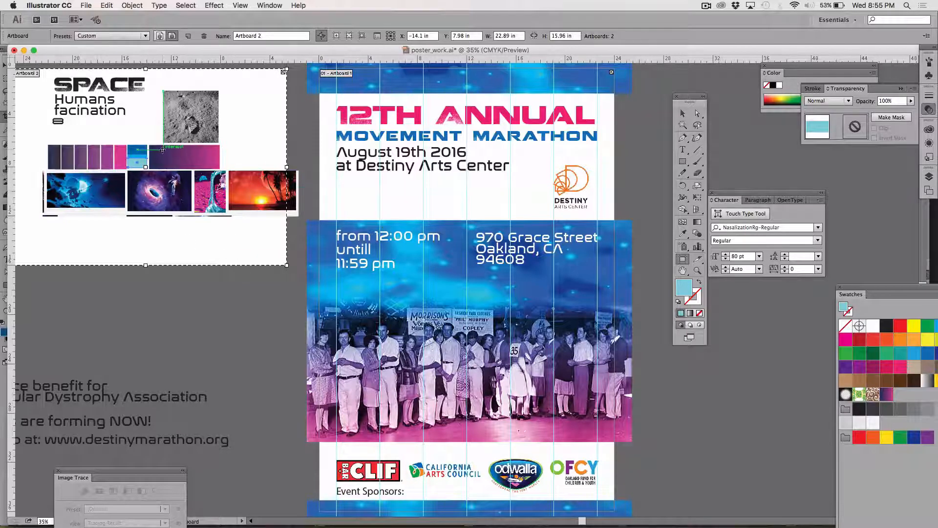
{"action": "key", "text": "Delete"}
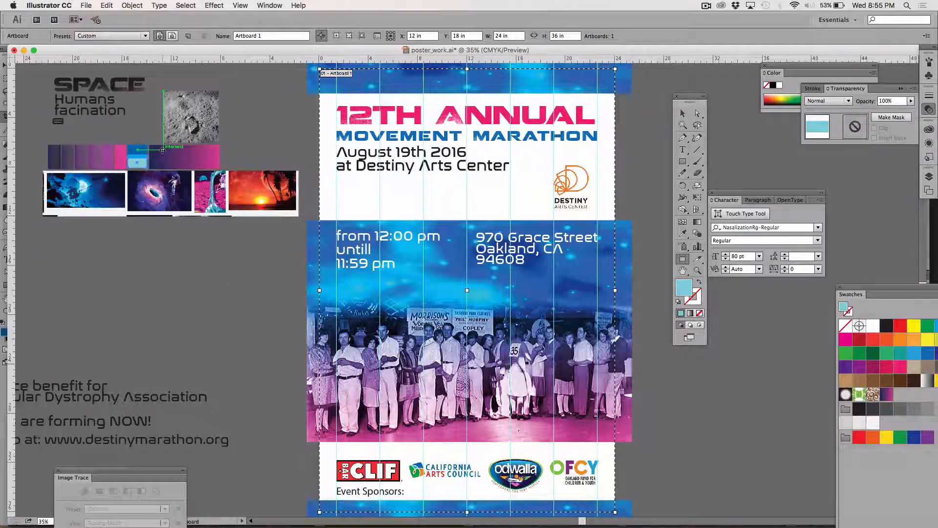
{"action": "left_click", "coordinate": [683, 114]}
{"action": "left_click", "coordinate": [261, 89]}
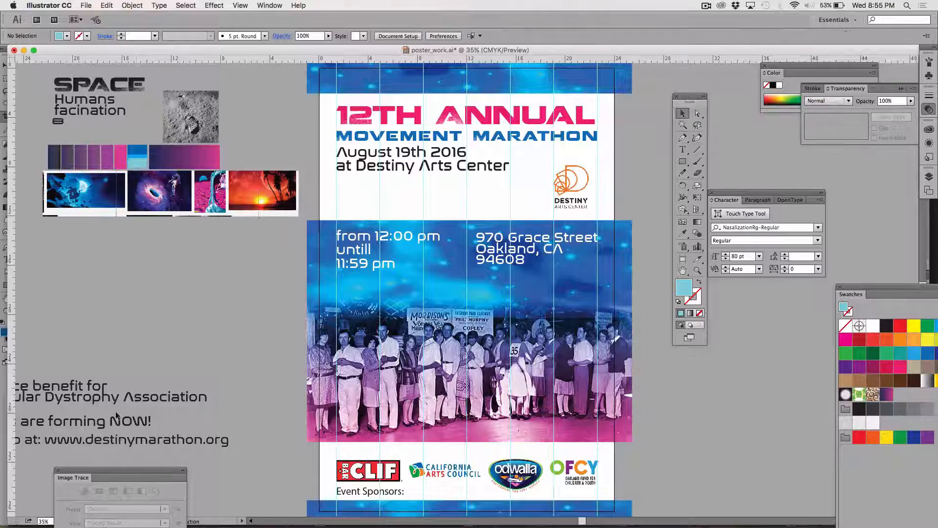
Delete the loose dance benefit, team-forming and sign-up text lines lying outside the poster.
{"action": "left_click_drag", "start_coordinate": [116, 416], "coordinate": [95, 365]}
{"action": "left_click", "coordinate": [48, 403]}
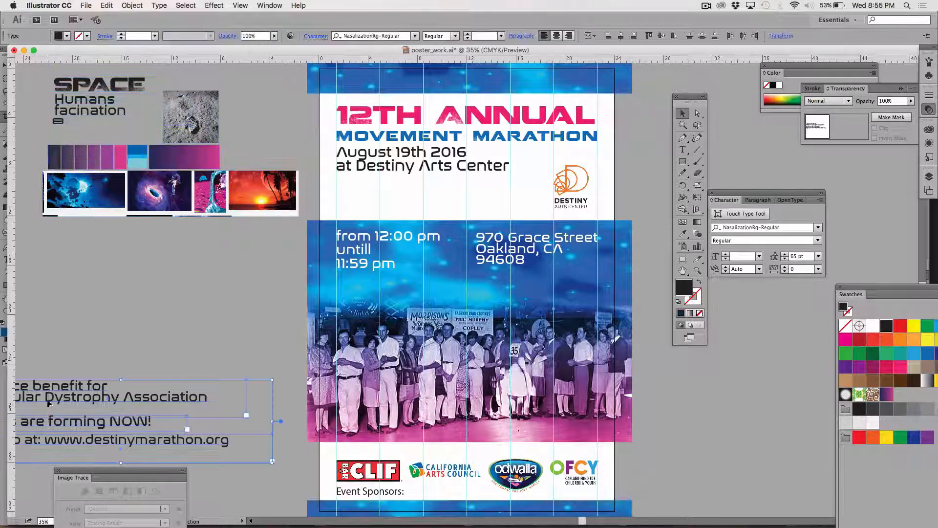
{"action": "left_click_drag", "start_coordinate": [48, 402], "coordinate": [413, 195]}
{"action": "key", "text": "Delete"}
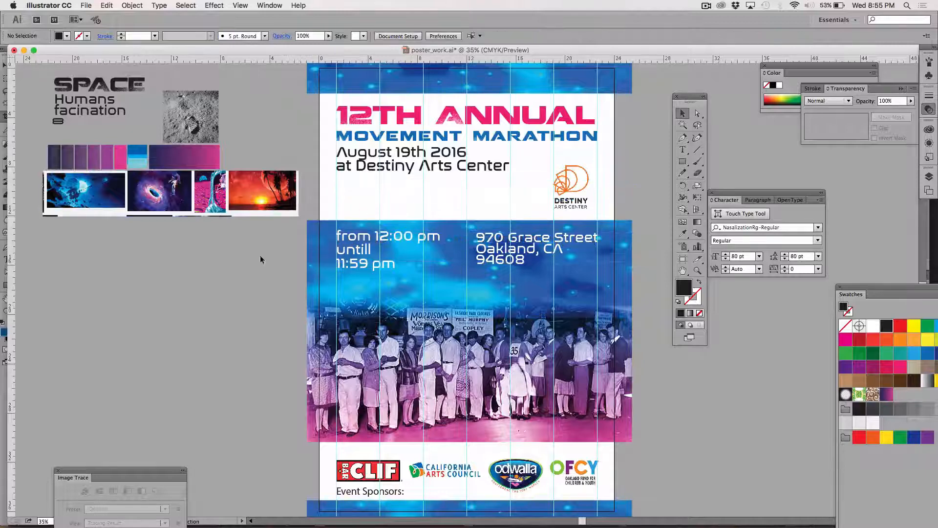
Delete all the space moodboard text, color swatches and images lying beside the poster.
{"action": "left_click_drag", "start_coordinate": [254, 276], "coordinate": [42, 71]}
{"action": "scroll", "coordinate": [42, 72], "scroll_direction": "up", "scroll_amount": 1}
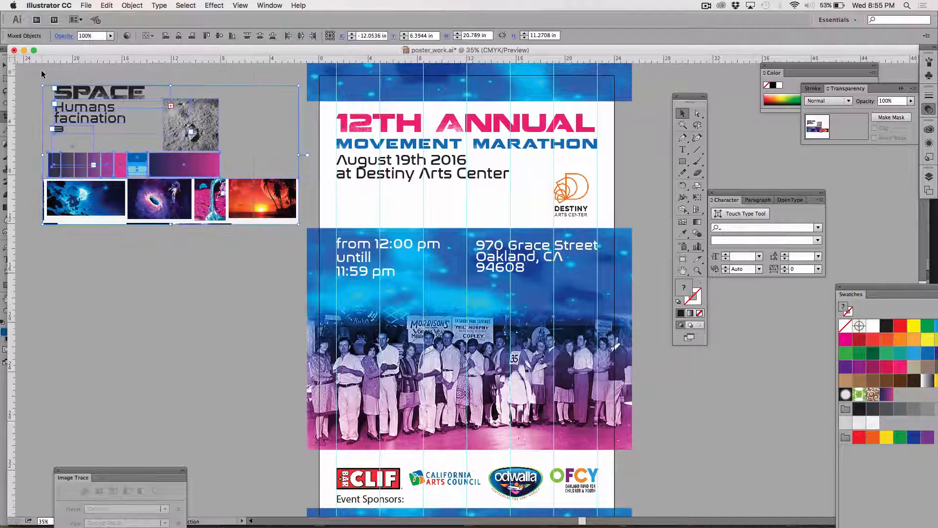
{"action": "key", "text": "Delete"}
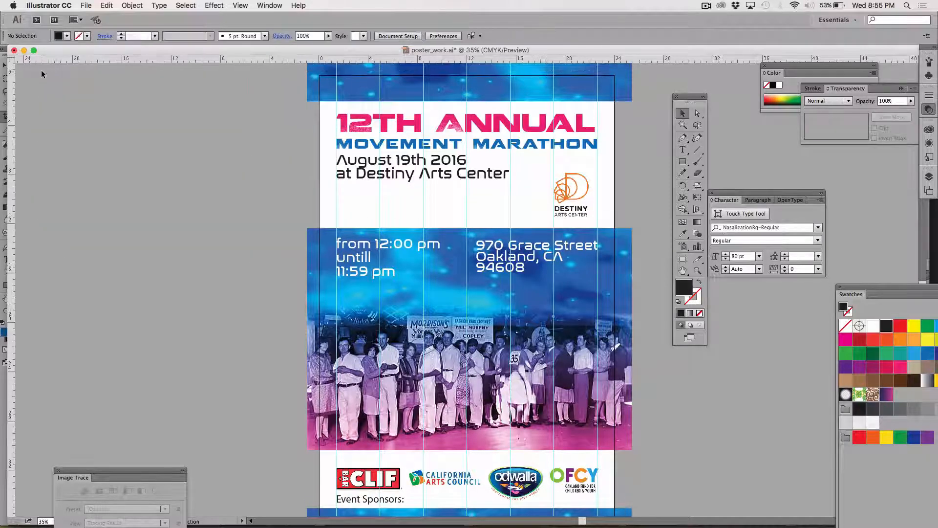
Export the cleaned-up poster as a CMYK JPEG at Maximum quality 10 and 72 ppi, replacing poster_work.jpg on the Desktop.
{"action": "left_click", "coordinate": [87, 6]}
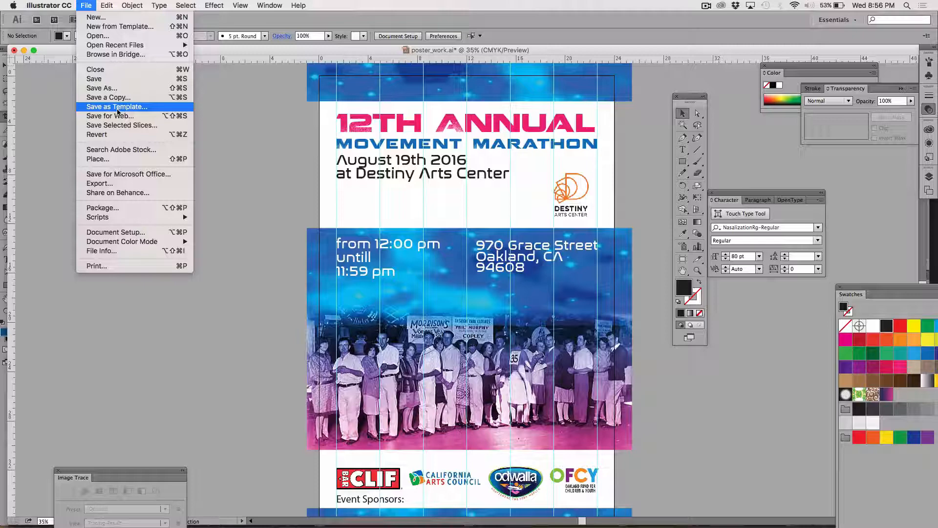
{"action": "left_click", "coordinate": [114, 190]}
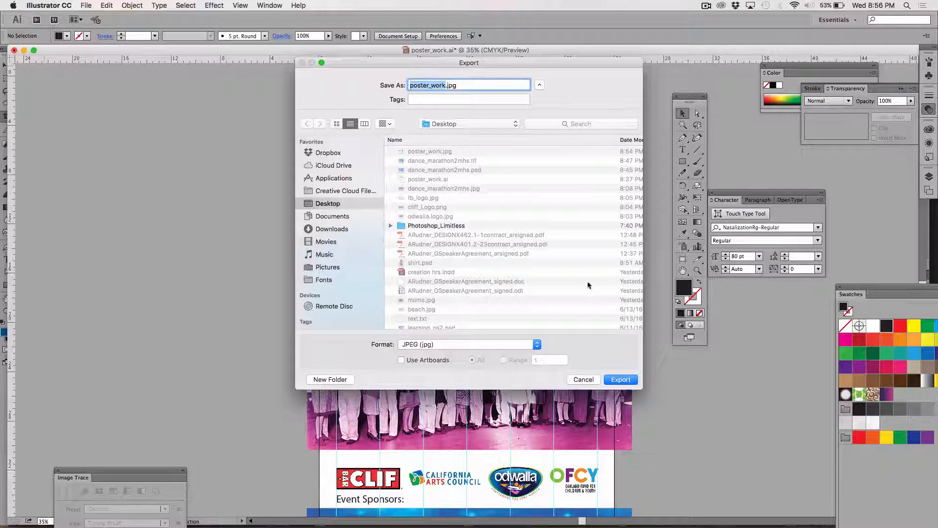
{"action": "left_click", "coordinate": [621, 379]}
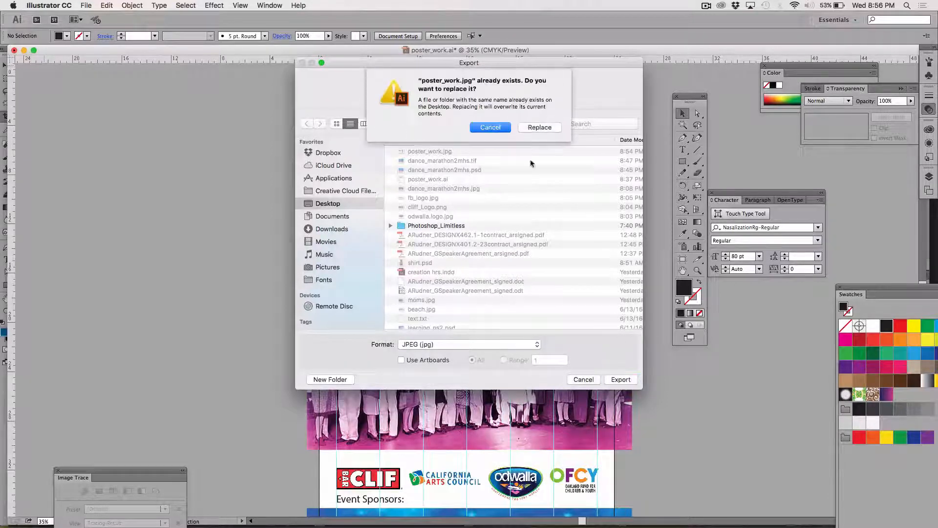
{"action": "left_click", "coordinate": [539, 128]}
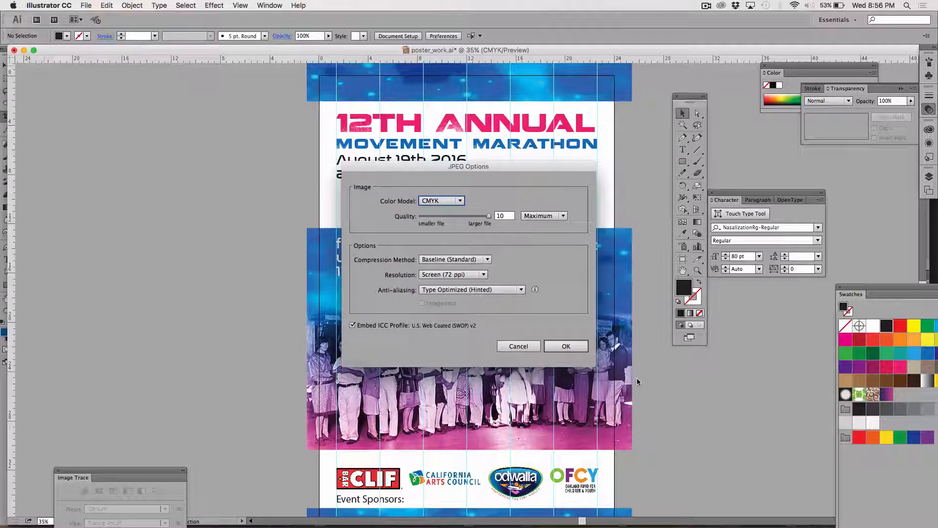
{"action": "left_click", "coordinate": [569, 350]}
Switch to Photoshop, close the old export and open the new poster_work.jpg from the Desktop to examine it.
{"action": "key", "text": "super+Tab"}
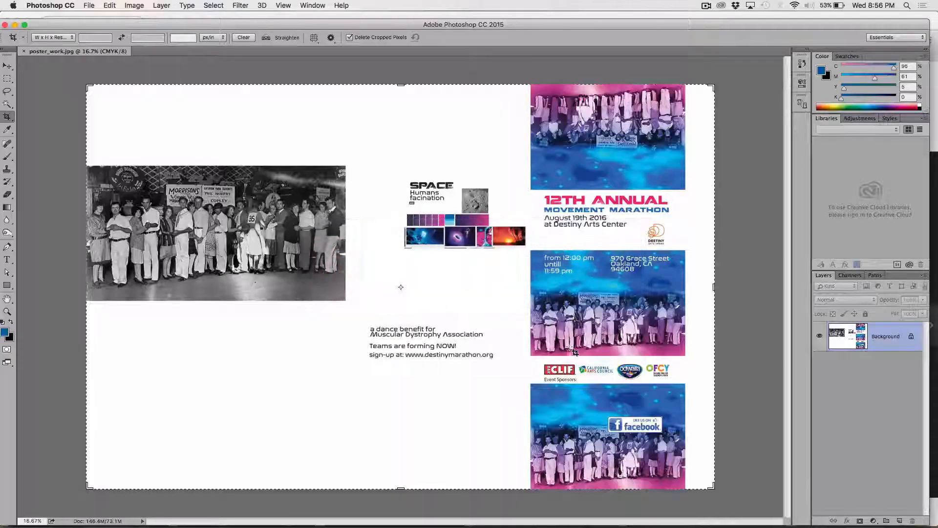
{"action": "key", "text": "super+w"}
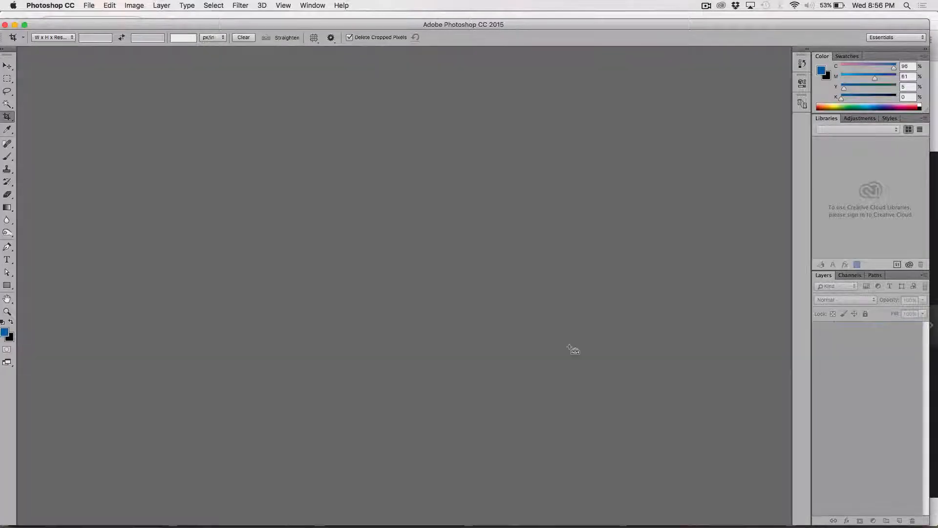
{"action": "key", "text": "super+o"}
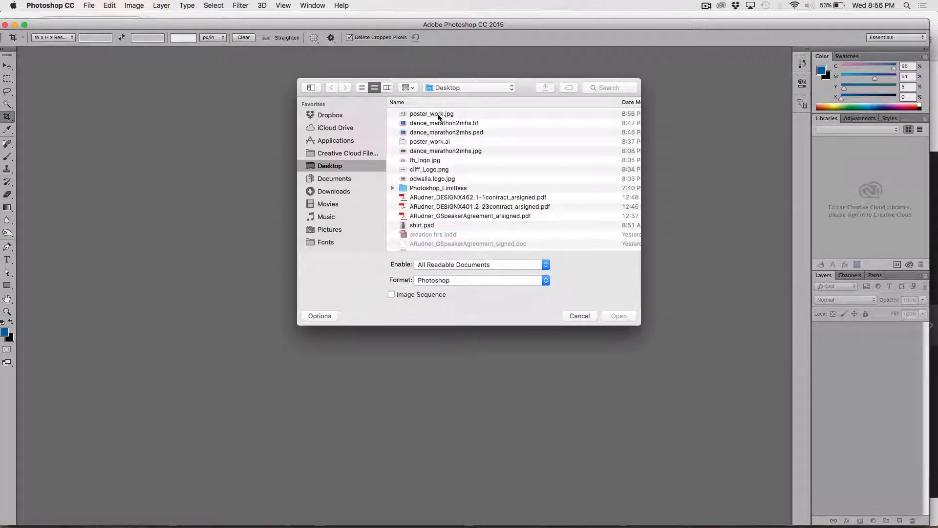
{"action": "left_click", "coordinate": [438, 114]}
{"action": "double_click", "coordinate": [438, 113]}
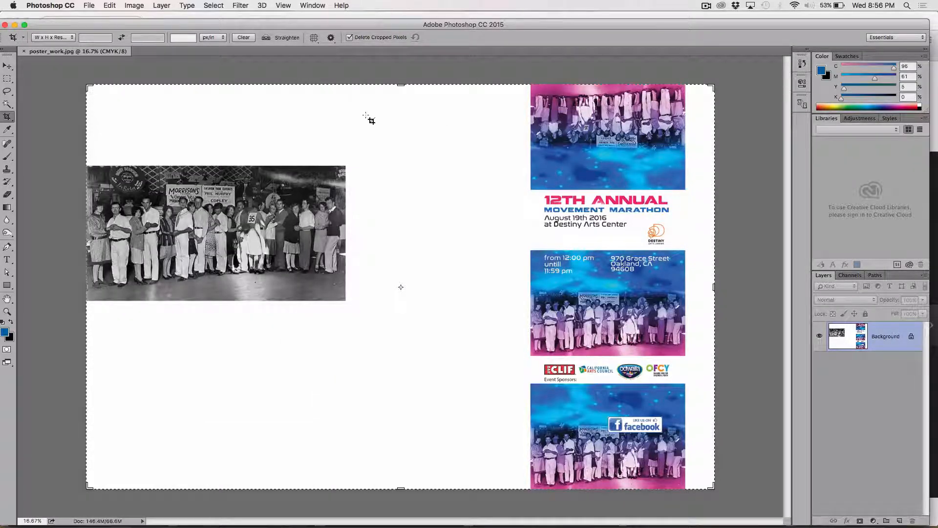
Select the Move Tool and close poster_work.jpg.
{"action": "right_click", "coordinate": [12, 119]}
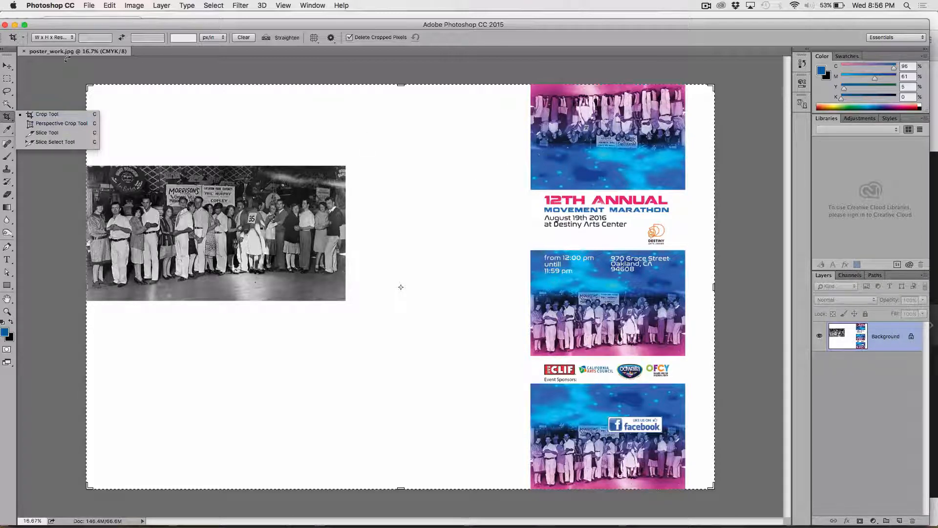
{"action": "left_click", "coordinate": [22, 50]}
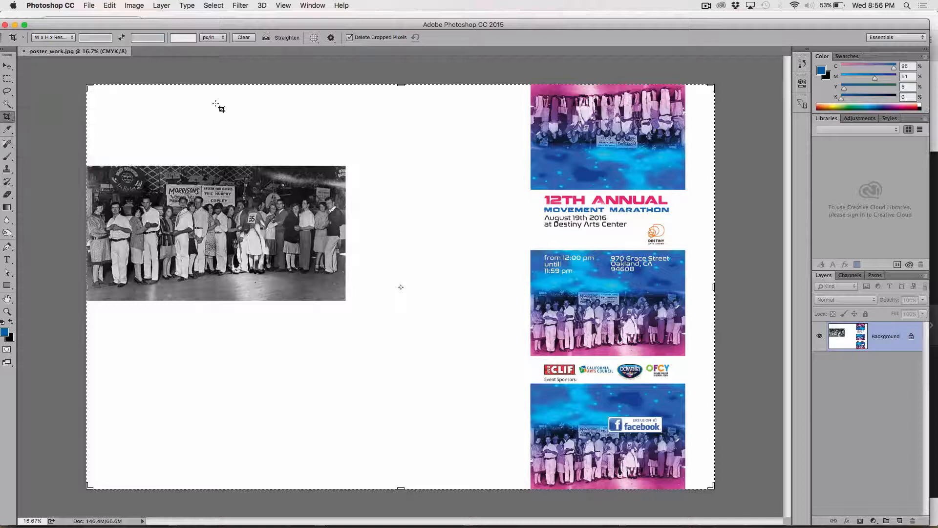
{"action": "left_click", "coordinate": [7, 66]}
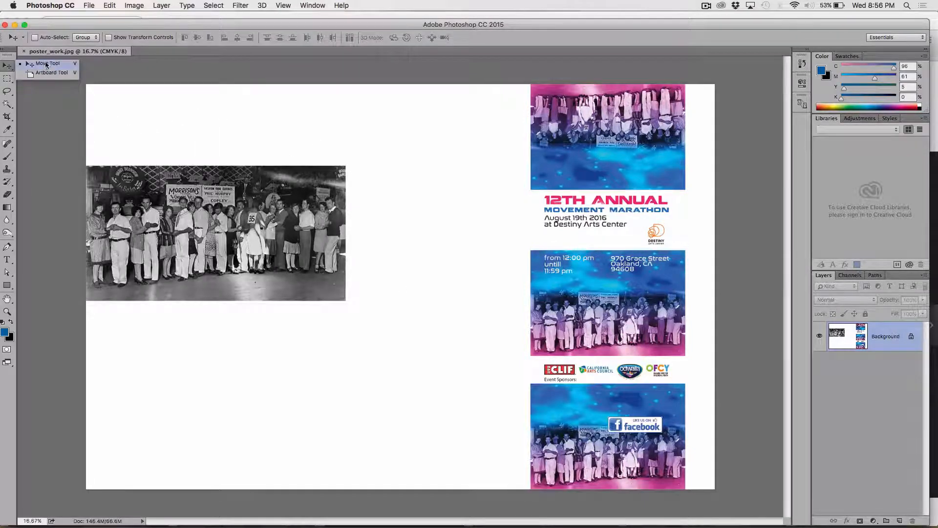
{"action": "left_click", "coordinate": [47, 64]}
{"action": "key", "text": "super+w"}
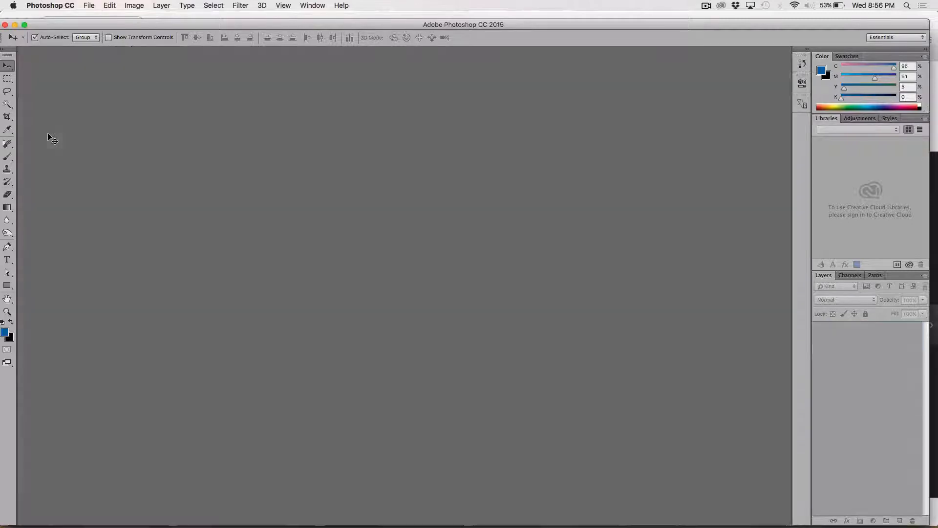
Switch back to Illustrator and delete the black-and-white dancers photo lying beside the poster.
{"action": "key", "text": "super+Tab"}
{"action": "key", "text": "super+minus"}
{"action": "key", "text": "super+minus"}
{"action": "key", "text": "super+minus"}
{"action": "key", "text": "super+minus"}
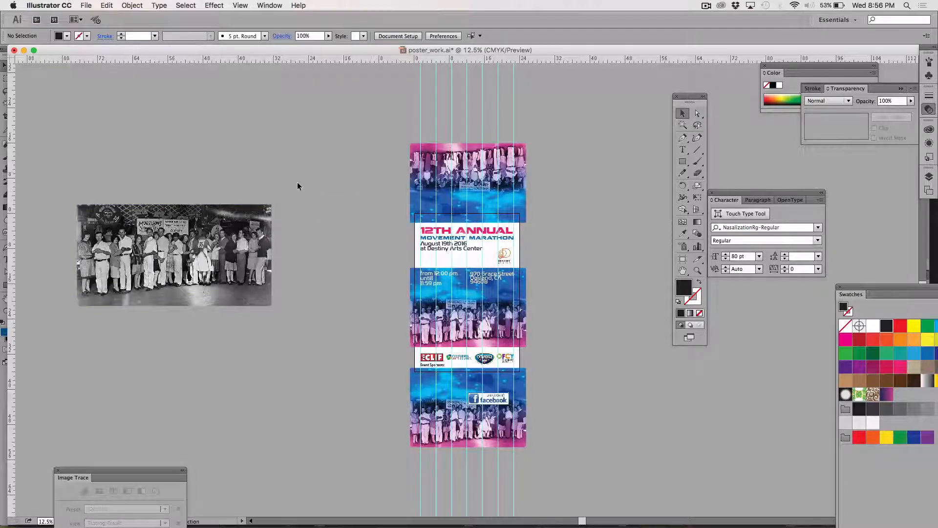
{"action": "left_click", "coordinate": [230, 235]}
{"action": "key", "text": "Delete"}
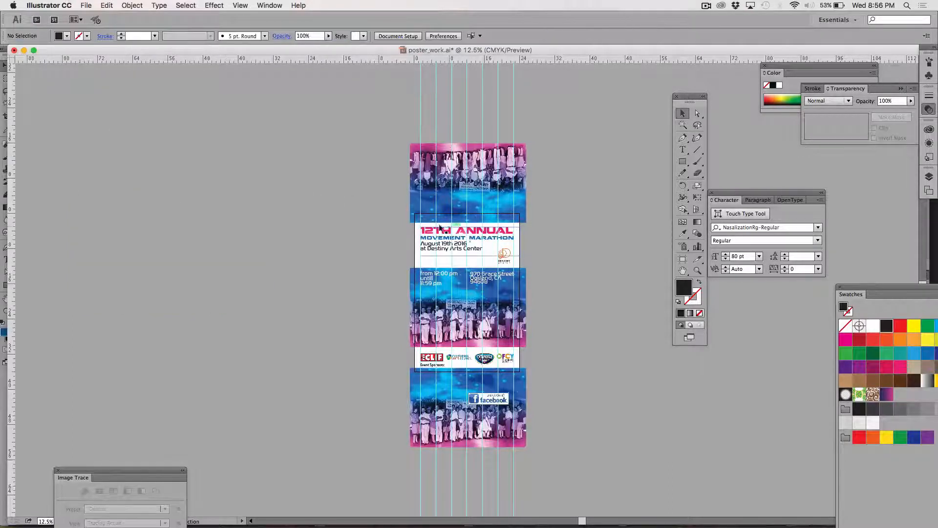
Save the poster for web with the JPEG High preset, clipped to the artboard, as poster_work.jpg in Documents.
{"action": "left_click", "coordinate": [86, 5]}
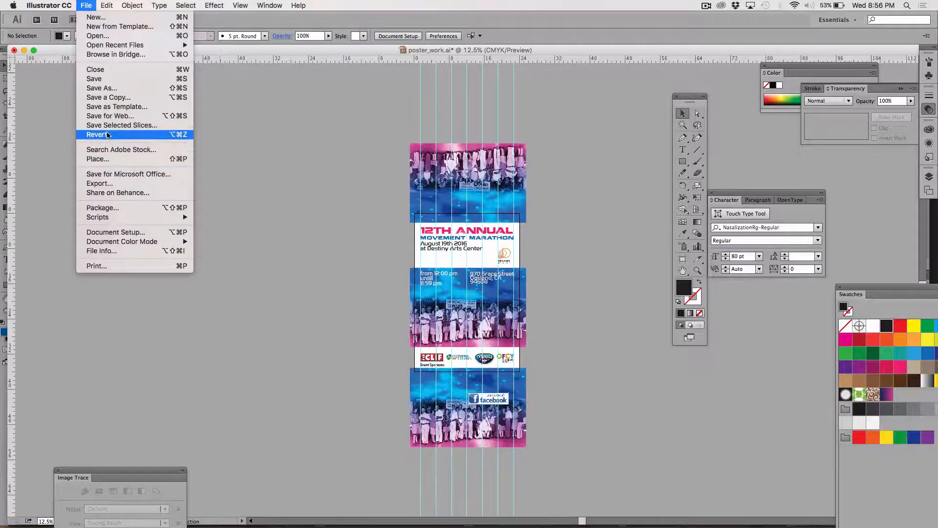
{"action": "left_click", "coordinate": [106, 117]}
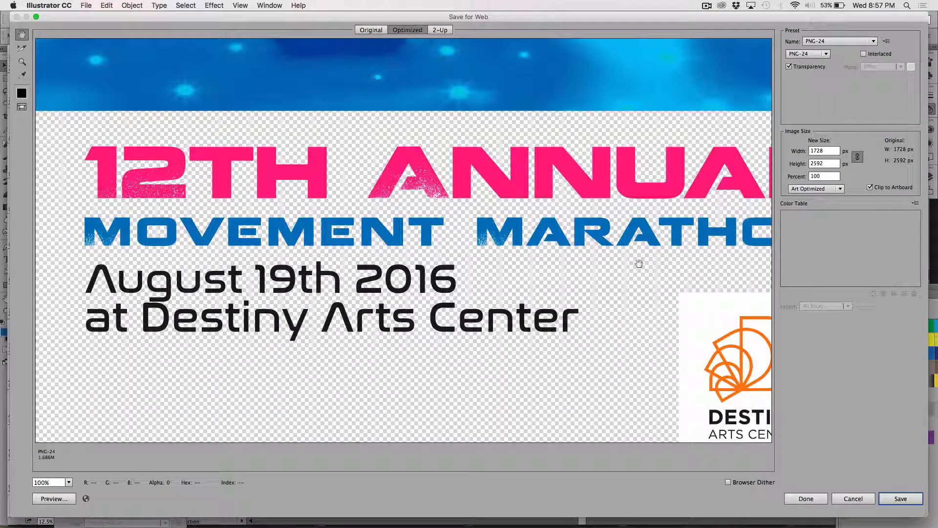
{"action": "left_click", "coordinate": [22, 61]}
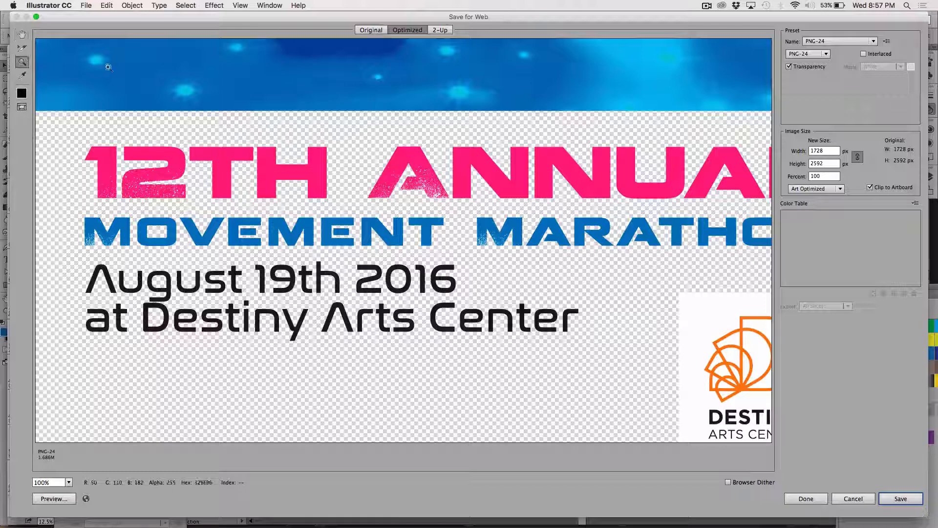
{"action": "left_click", "coordinate": [425, 119], "text": "alt"}
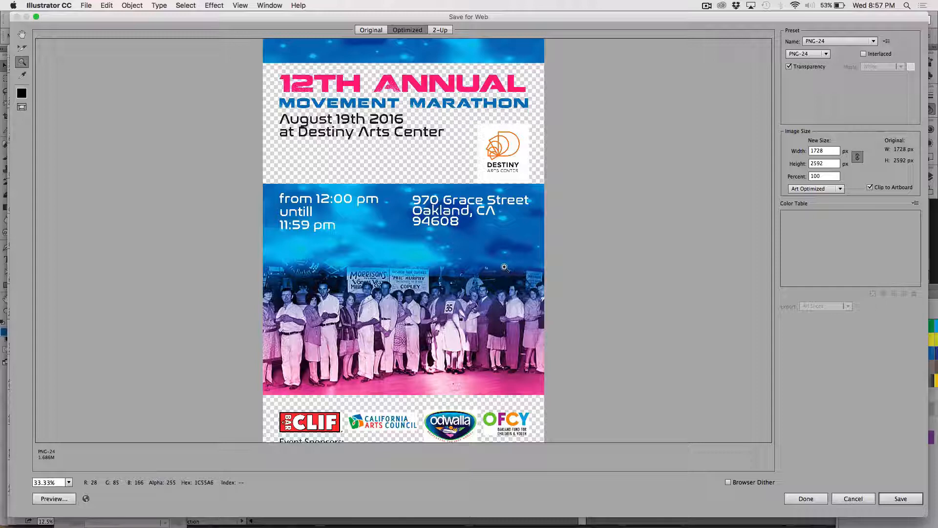
{"action": "left_click", "coordinate": [482, 240], "text": "alt"}
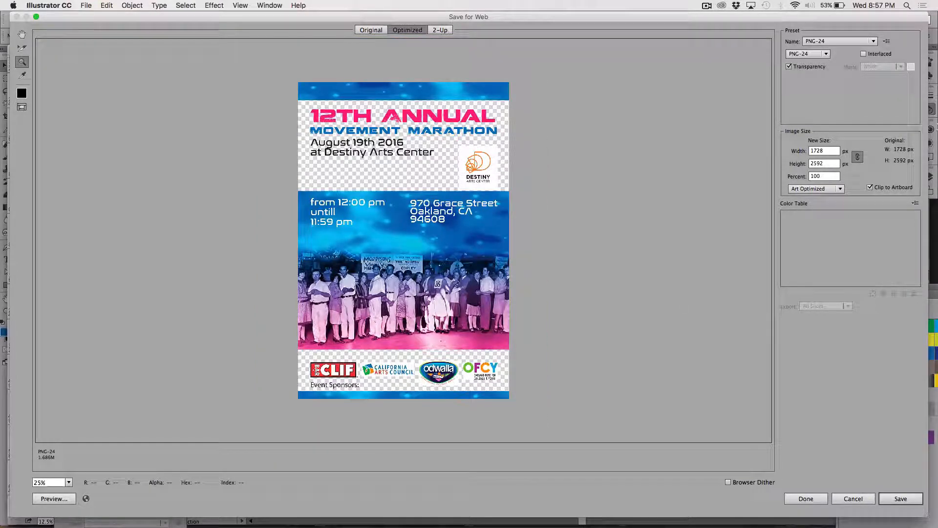
{"action": "left_click", "coordinate": [837, 41]}
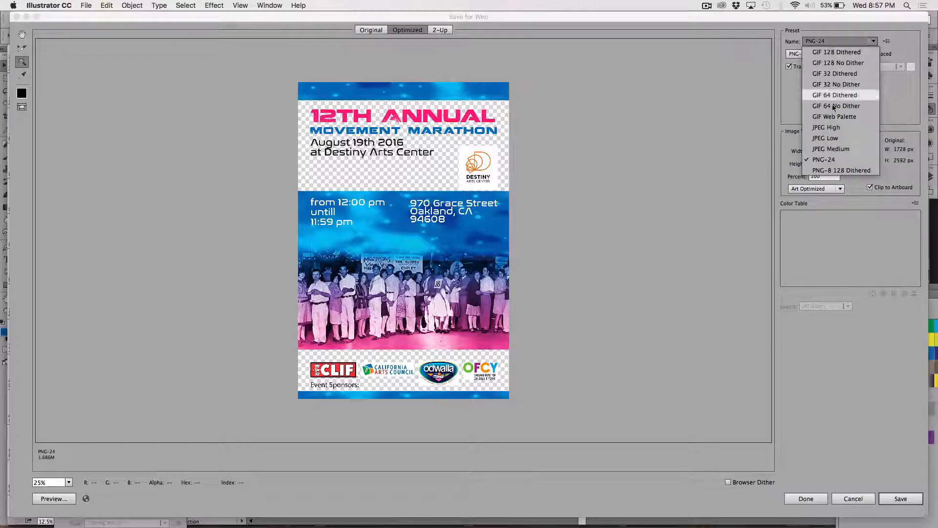
{"action": "left_click", "coordinate": [834, 128]}
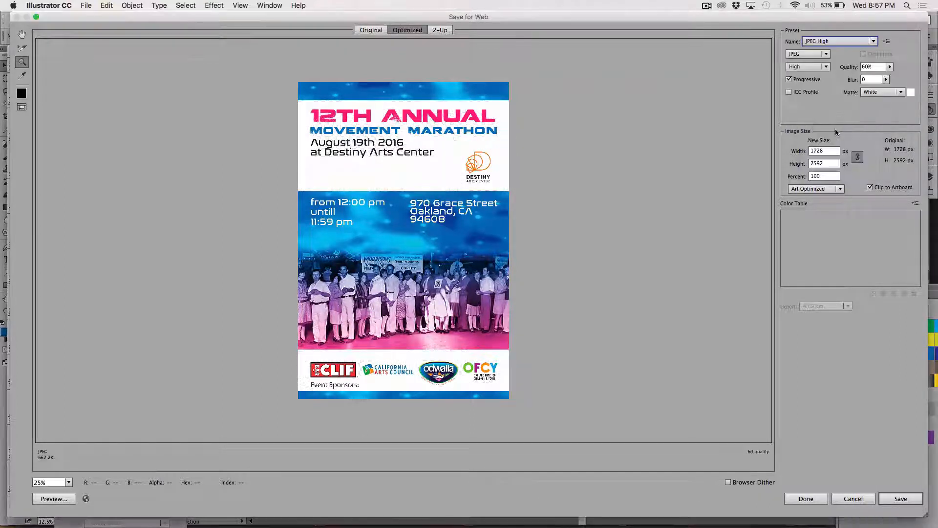
{"action": "left_click", "coordinate": [899, 499]}
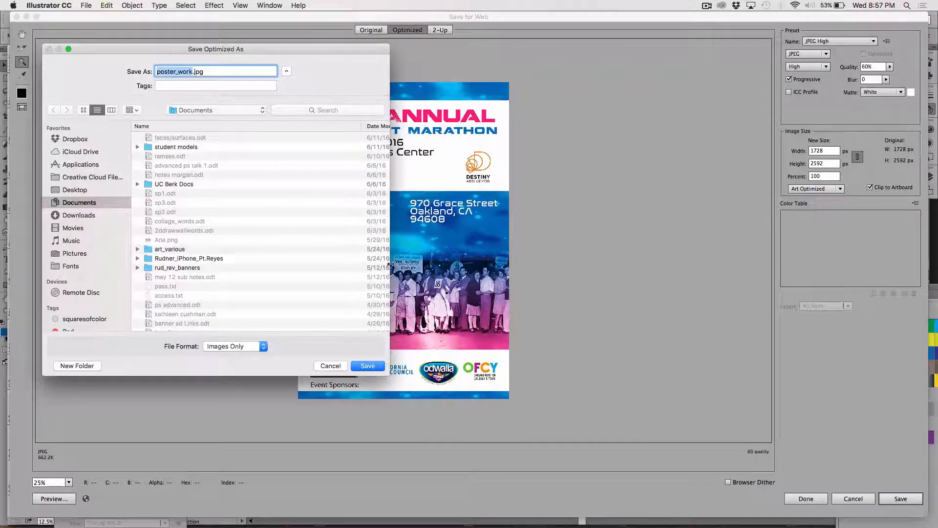
{"action": "left_click", "coordinate": [367, 366]}
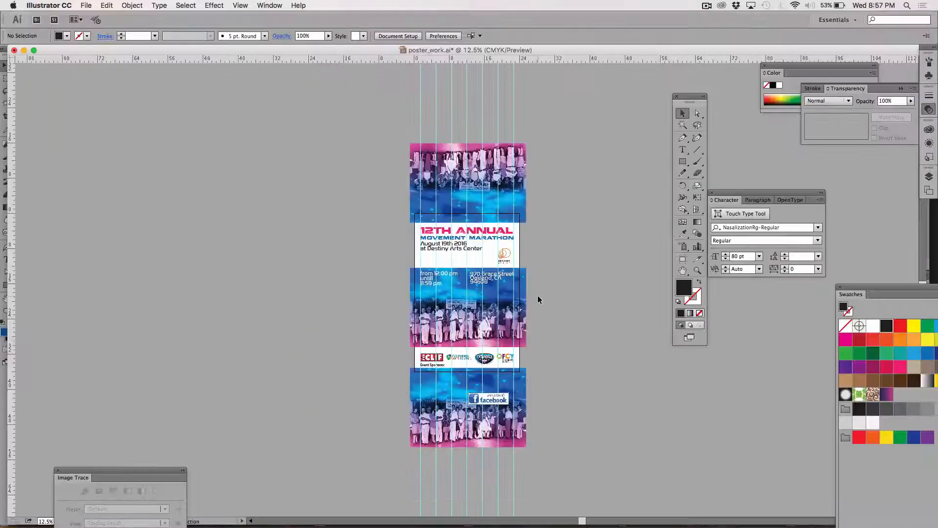
Switch to Photoshop, open poster_work.jpg from the Desktop to check its contents, and close it.
{"action": "key", "text": "super+Tab"}
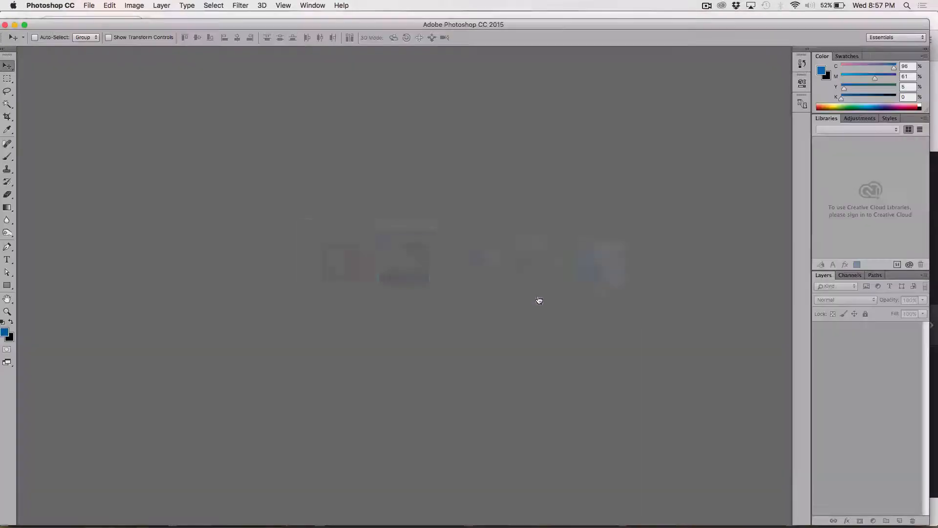
{"action": "key", "text": "super+o"}
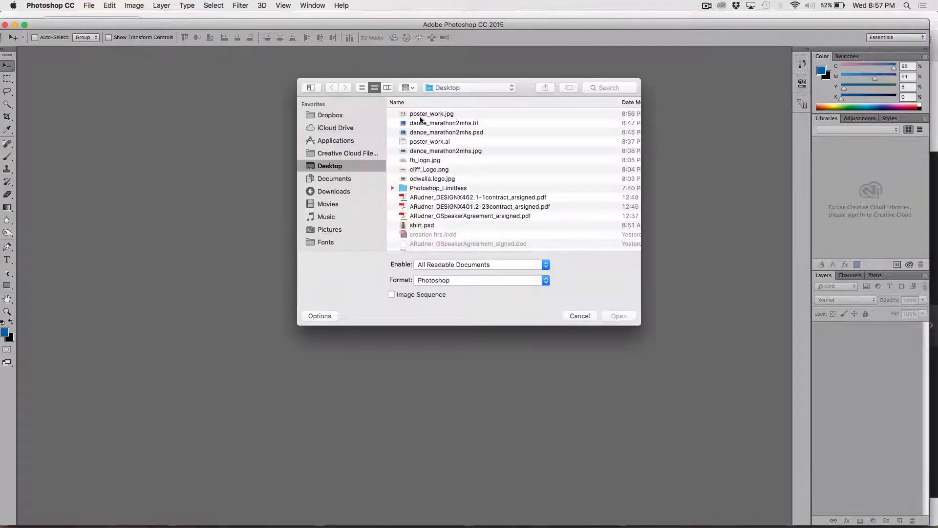
{"action": "left_click", "coordinate": [419, 114]}
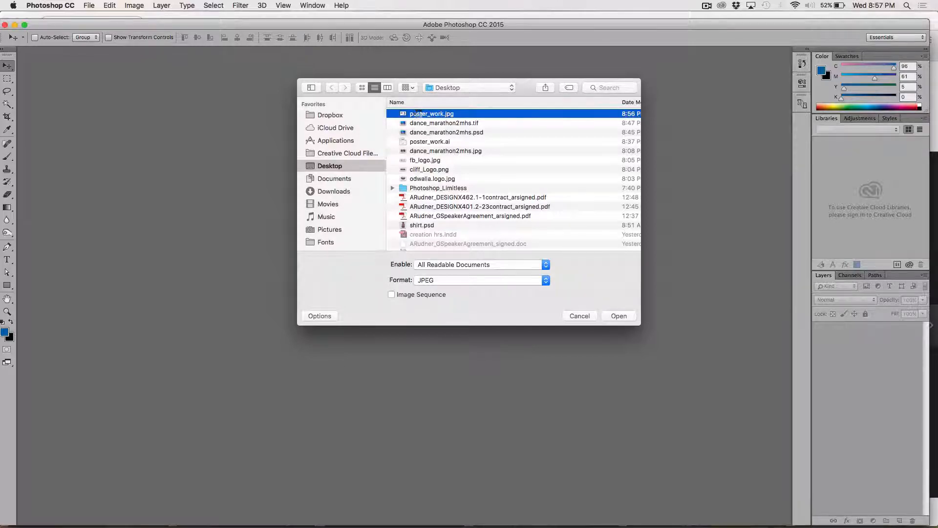
{"action": "double_click", "coordinate": [419, 114]}
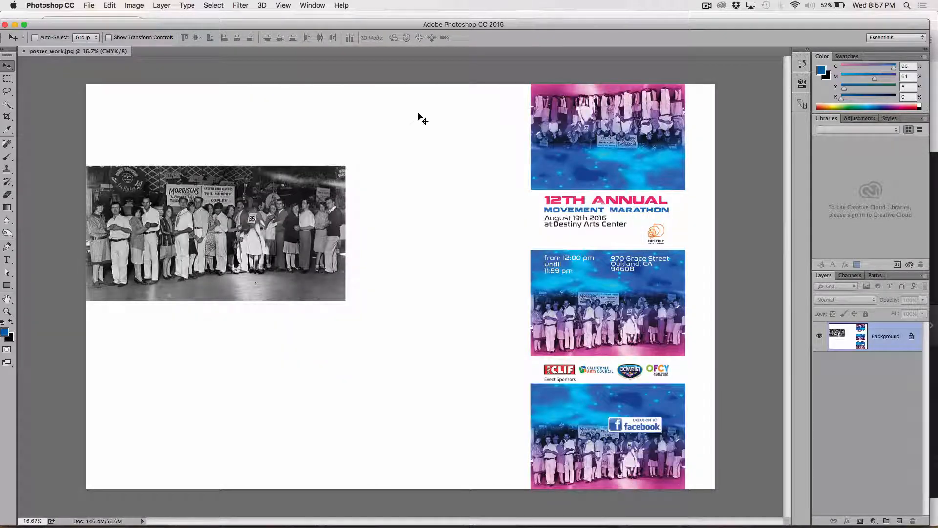
{"action": "key", "text": "super+w"}
Switch back to Illustrator and check the file-opening dialog for the folder holding the web-saved poster_work.jpg.
{"action": "key", "text": "super+Tab"}
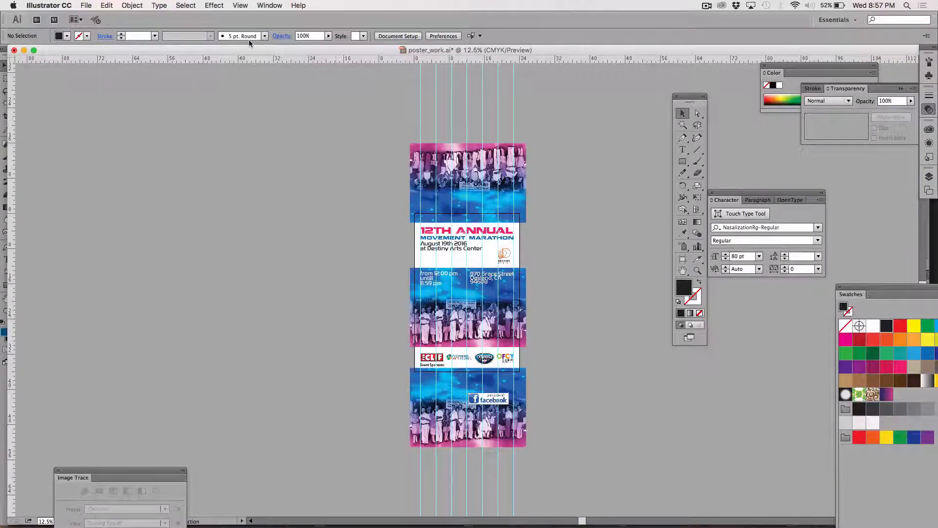
{"action": "key", "text": "super+o"}
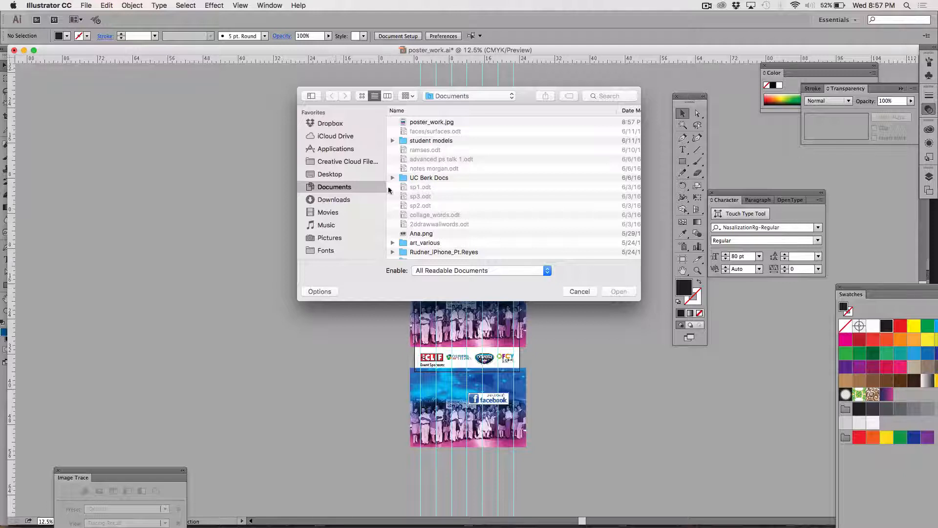
{"action": "left_click", "coordinate": [579, 291]}
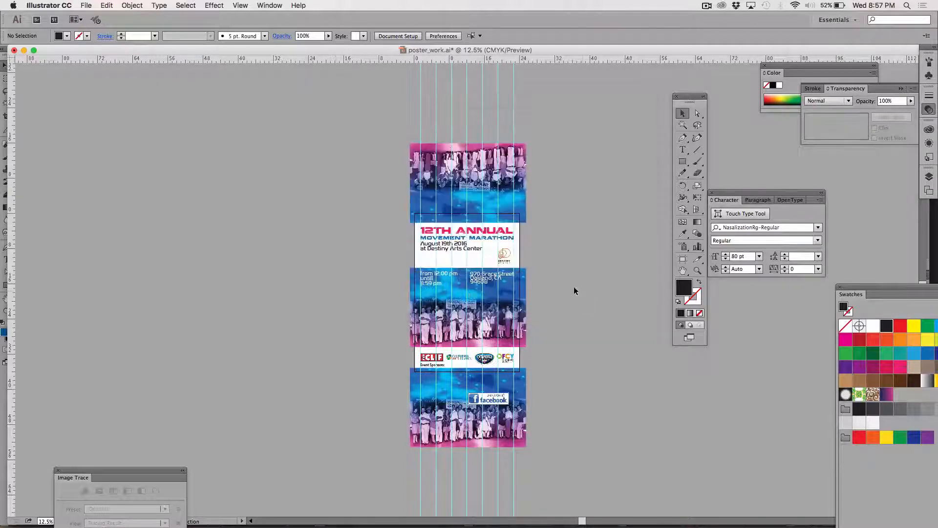
Save the document and save it for web as JPEG High, clipped to the artboard, replacing poster_work.jpg on the Desktop.
{"action": "left_click", "coordinate": [84, 4]}
{"action": "left_click", "coordinate": [115, 18]}
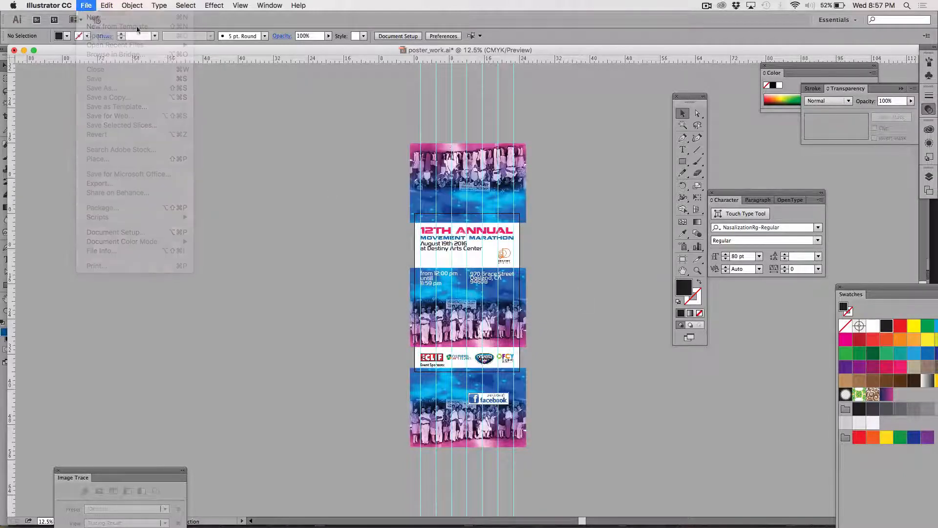
{"action": "left_click", "coordinate": [86, 6]}
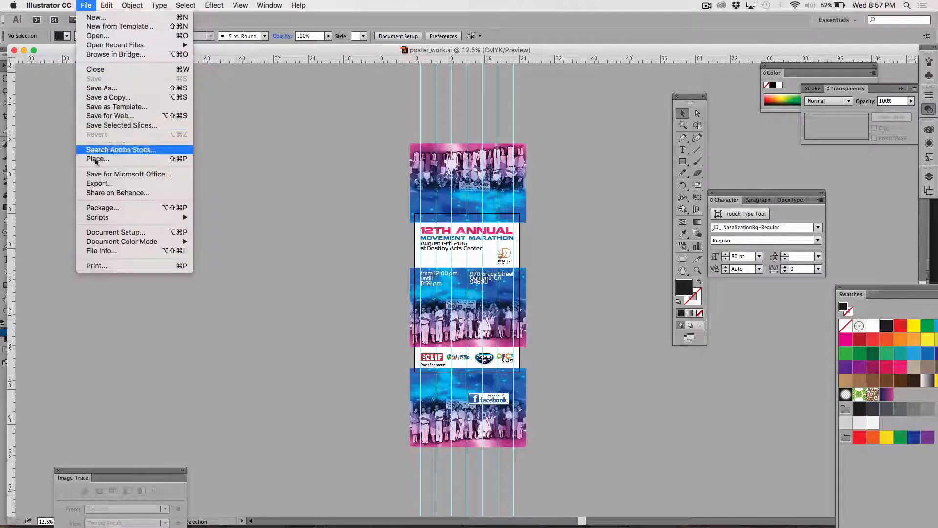
{"action": "left_click", "coordinate": [116, 116]}
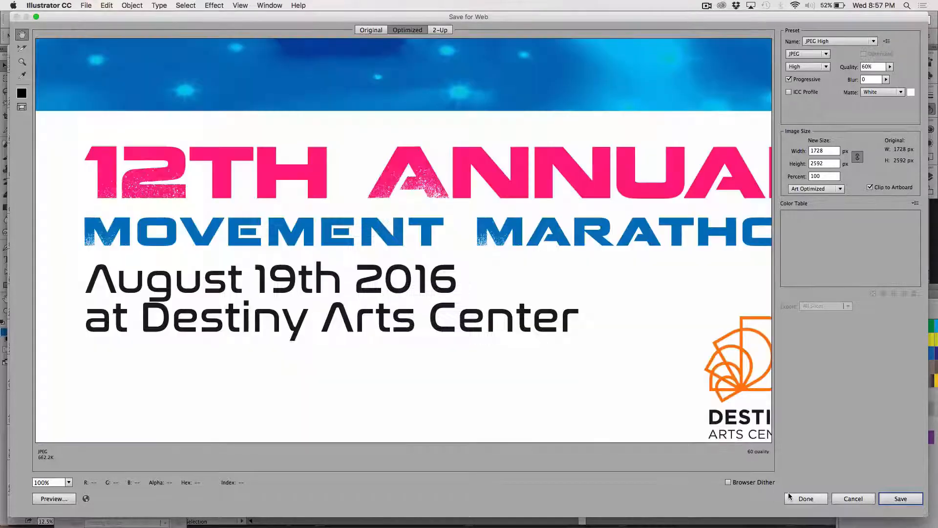
{"action": "left_click", "coordinate": [916, 501]}
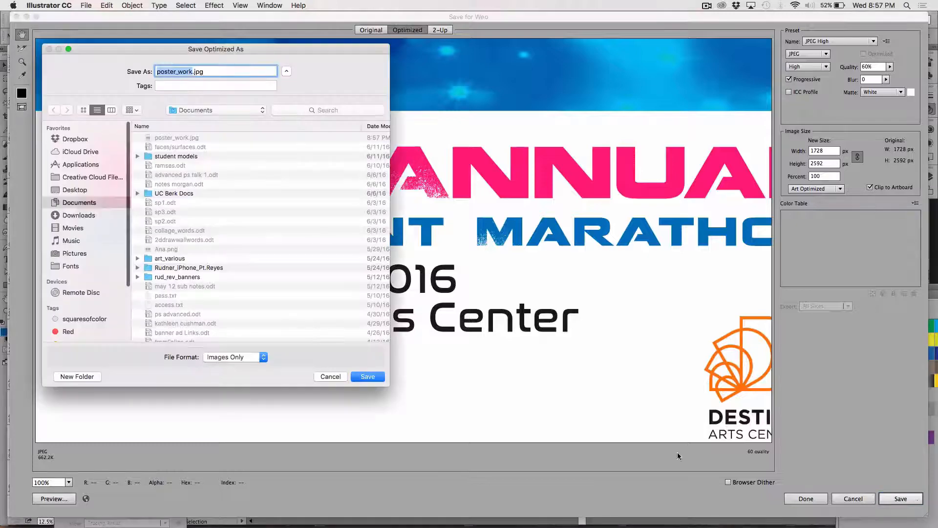
{"action": "left_click", "coordinate": [66, 193]}
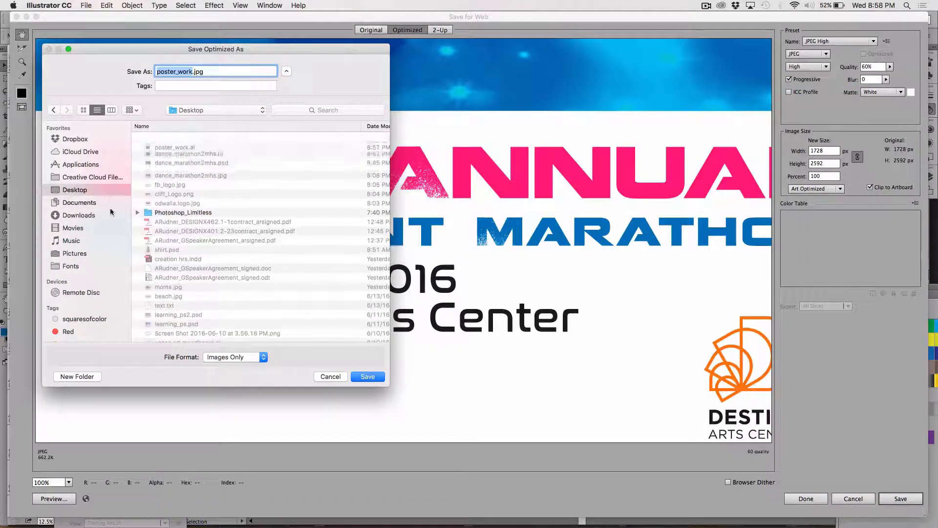
{"action": "left_click", "coordinate": [366, 376]}
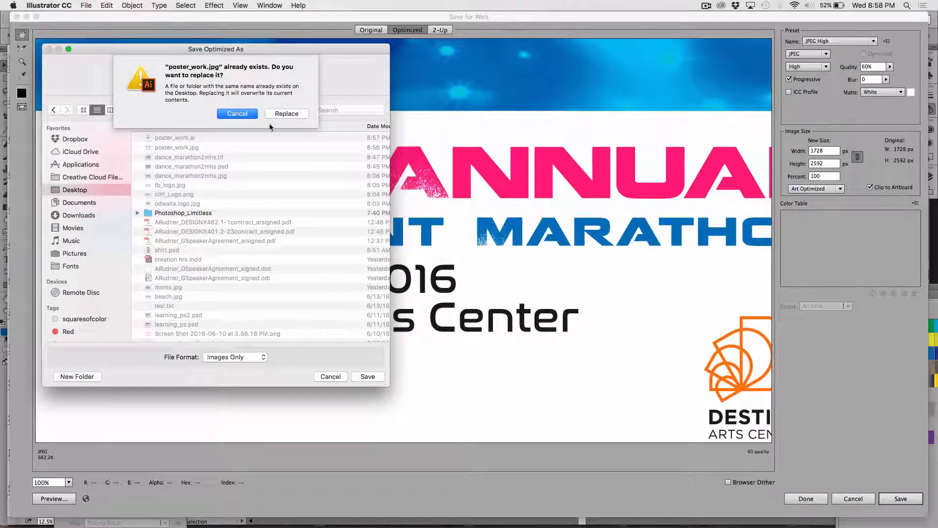
{"action": "left_click", "coordinate": [287, 113]}
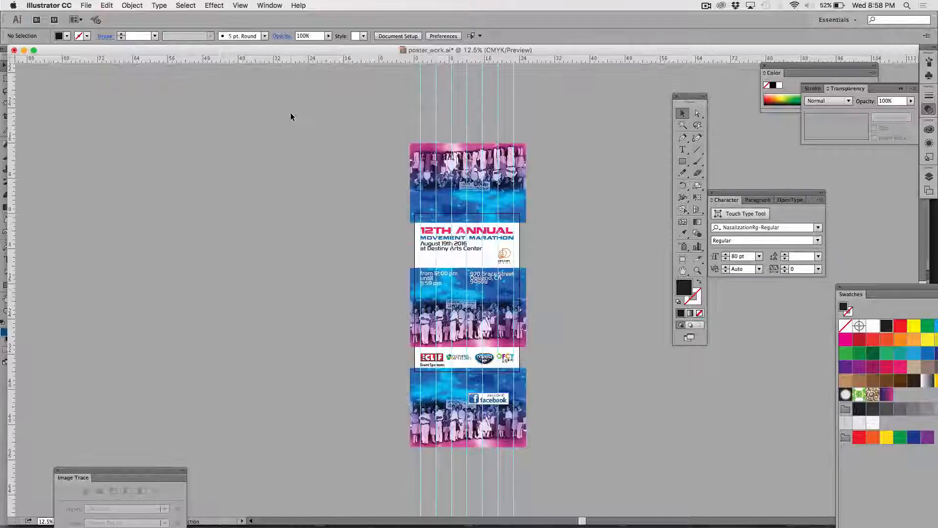
Switch to Photoshop and open poster_work.jpg from the Desktop with the working RGB profile, Adobe RGB (1998), to check the poster.
{"action": "key", "text": "super+Tab"}
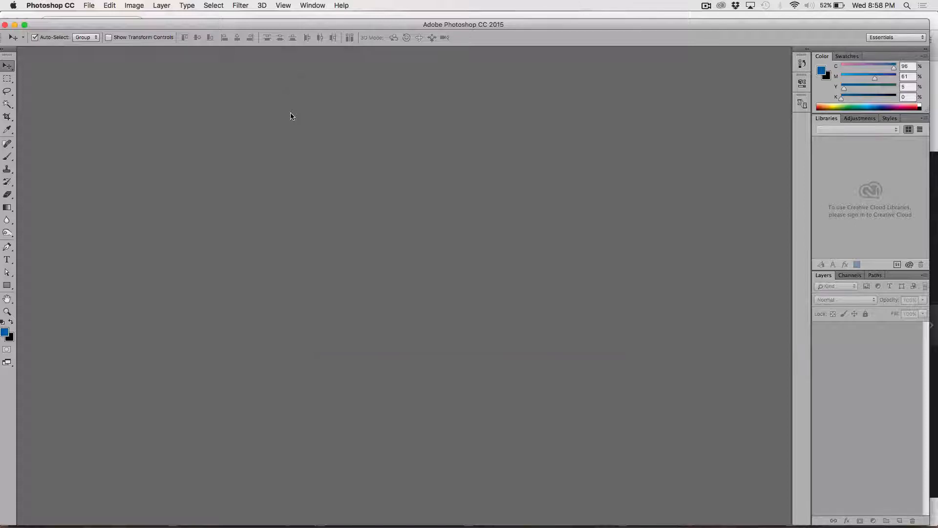
{"action": "key", "text": "super+o"}
{"action": "left_click", "coordinate": [427, 115]}
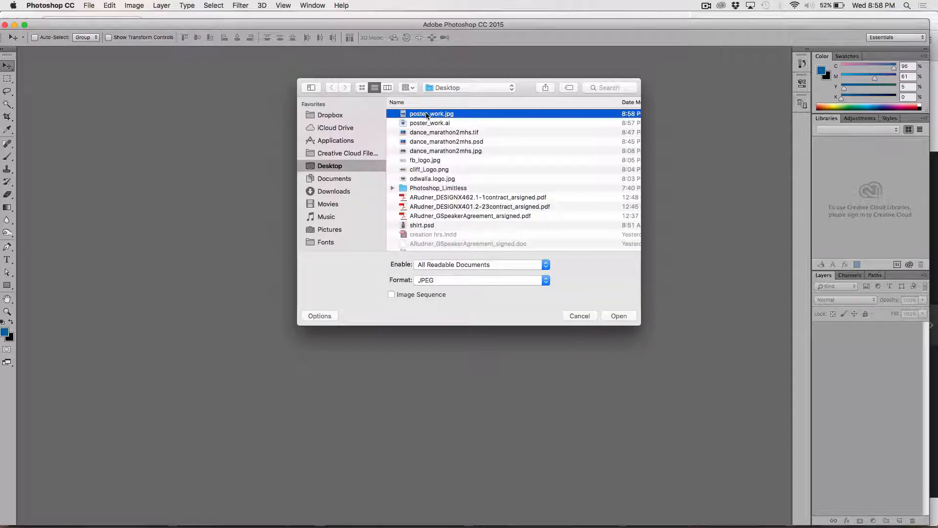
{"action": "double_click", "coordinate": [427, 114]}
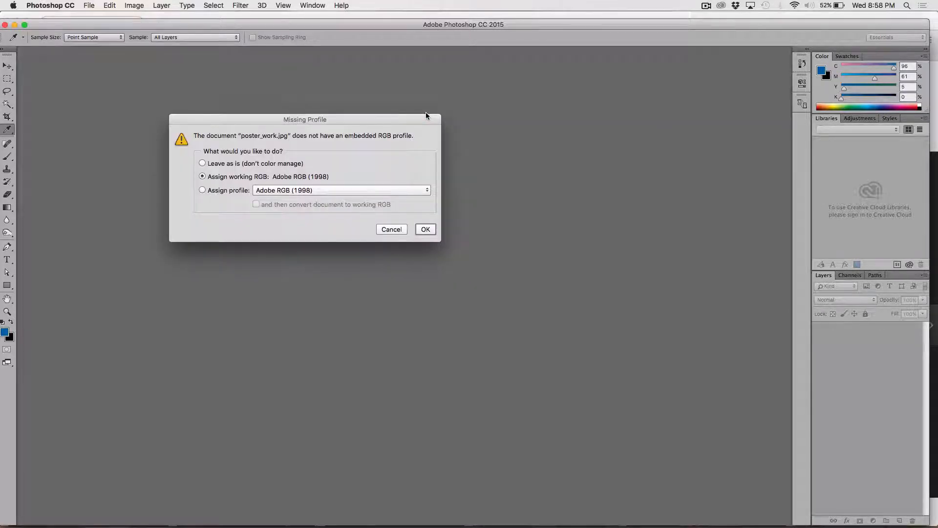
{"action": "left_click", "coordinate": [425, 229]}
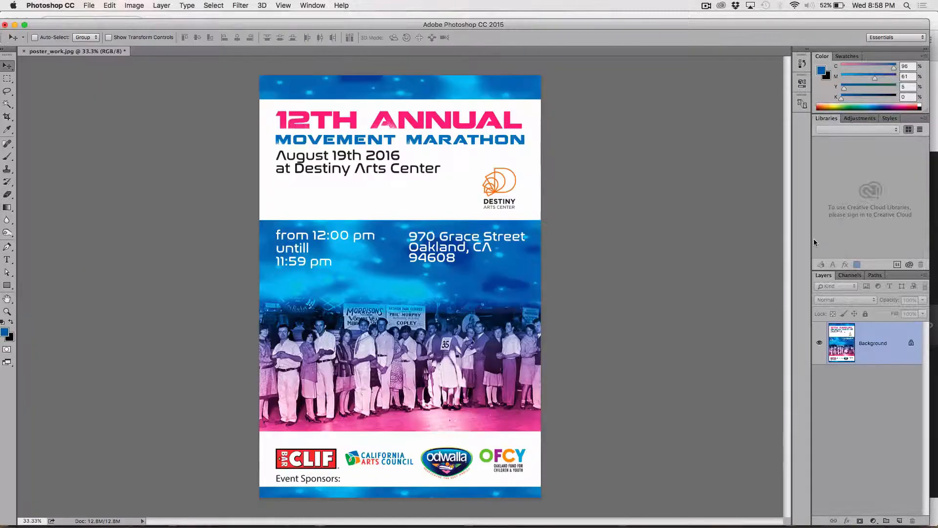